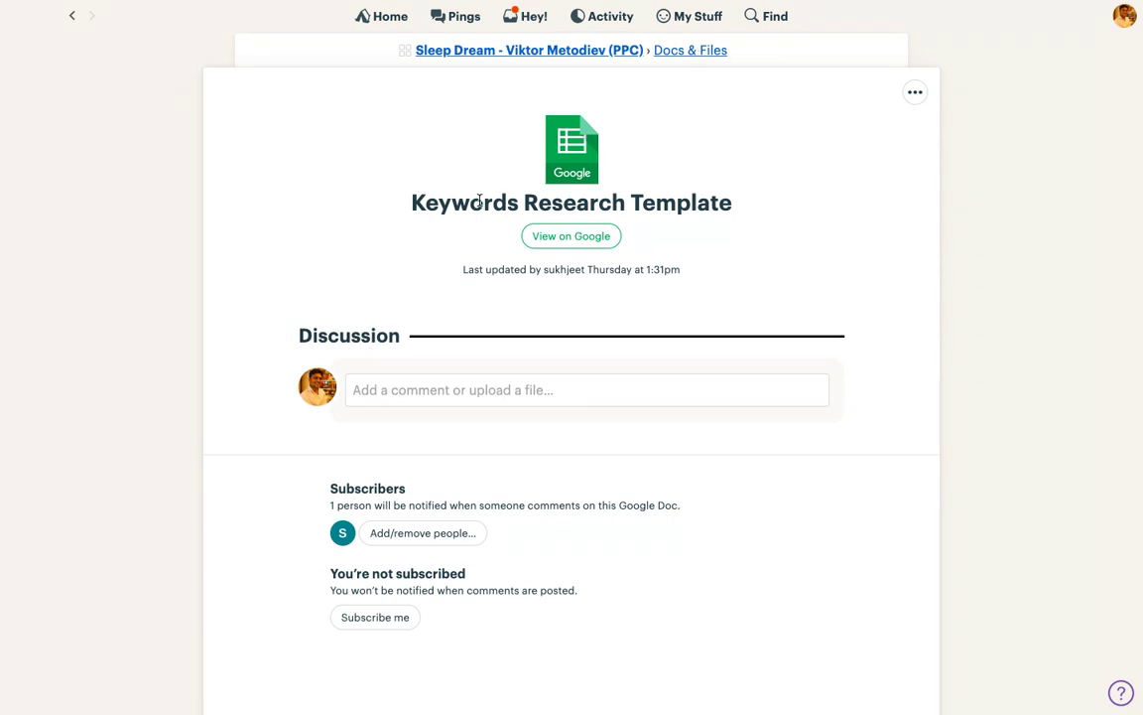
- Start a copy of the Keywords Research Template spreadsheet and name it "Keywords Research - Sleep Dream"
key(ctrl+Left)
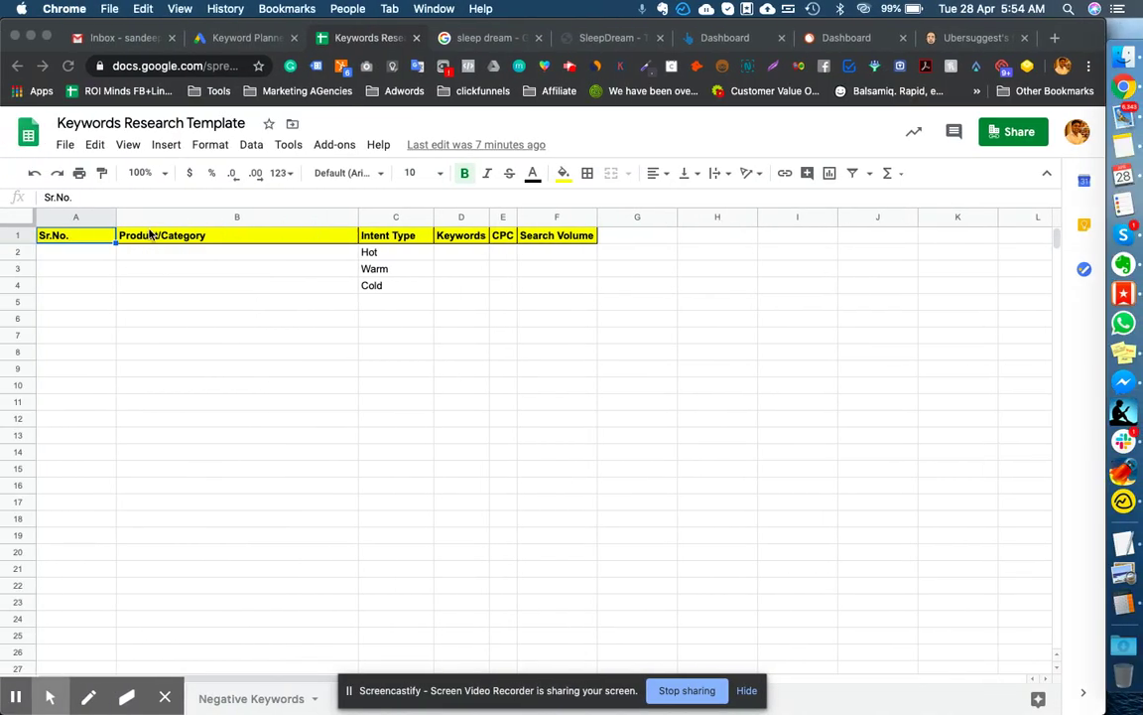
click(64, 147)
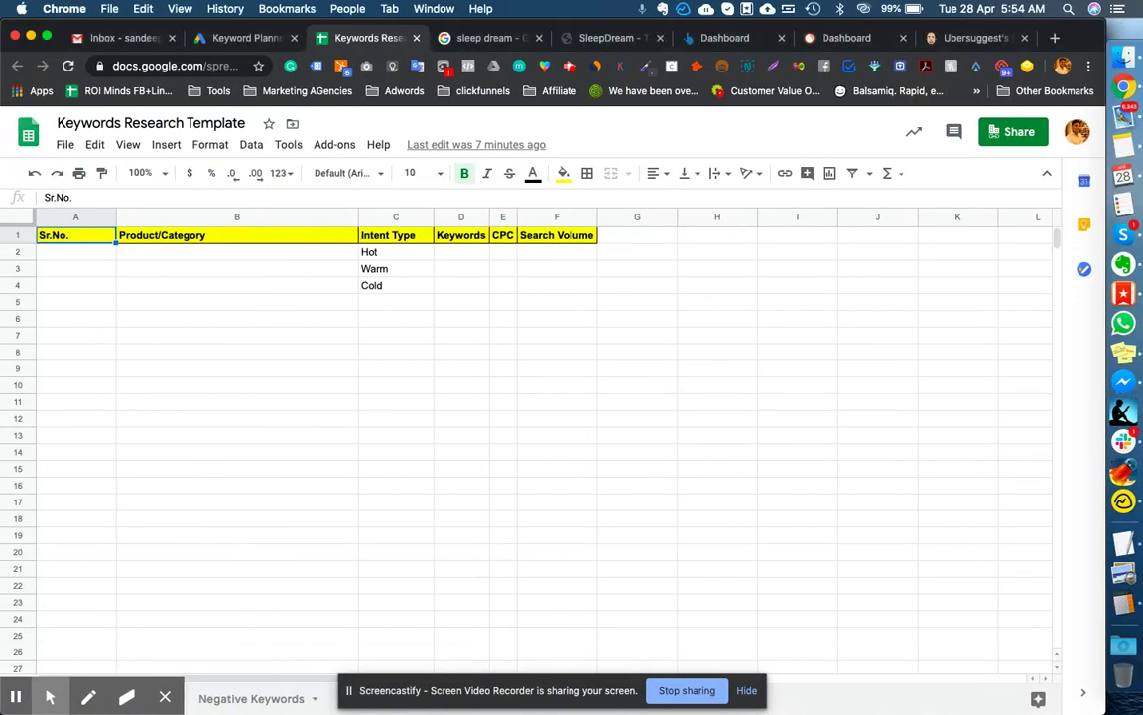
click(64, 145)
click(72, 286)
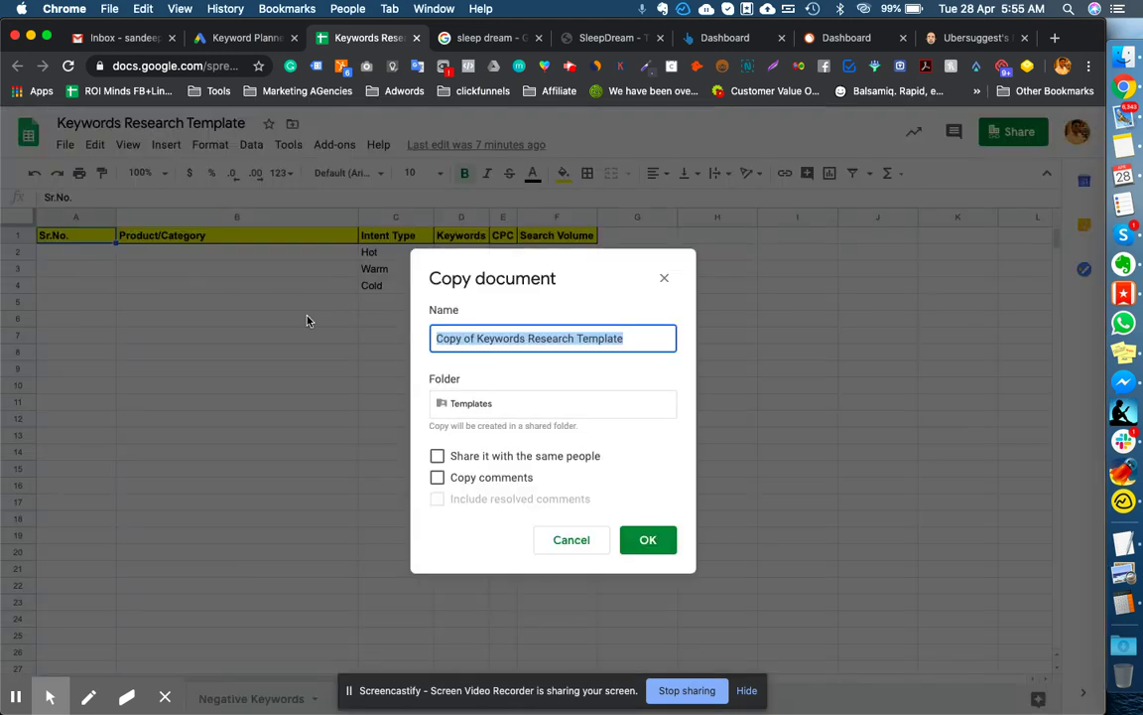
key(Left)
key(shift+Right)
key(shift+Right)
key(shift+Right)
key(shift+Right)
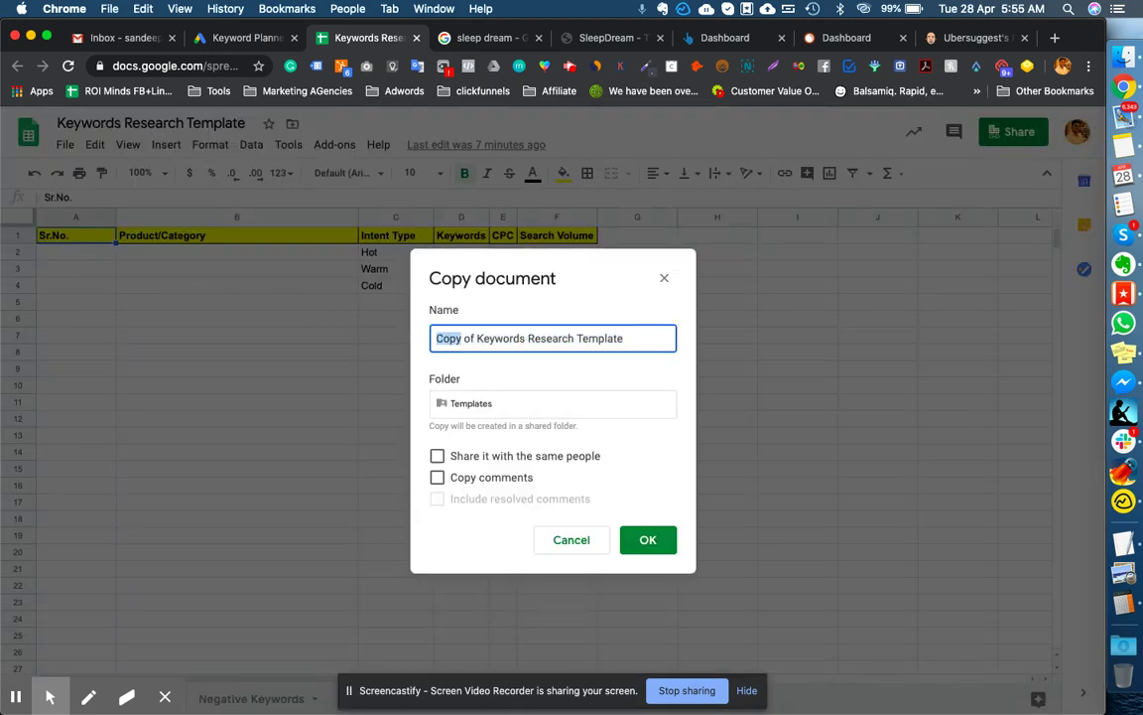
key(BackSpace)
key(BackSpace)
key(BackSpace)
key(BackSpace)
key(BackSpace)
text(- Sleep Dream)
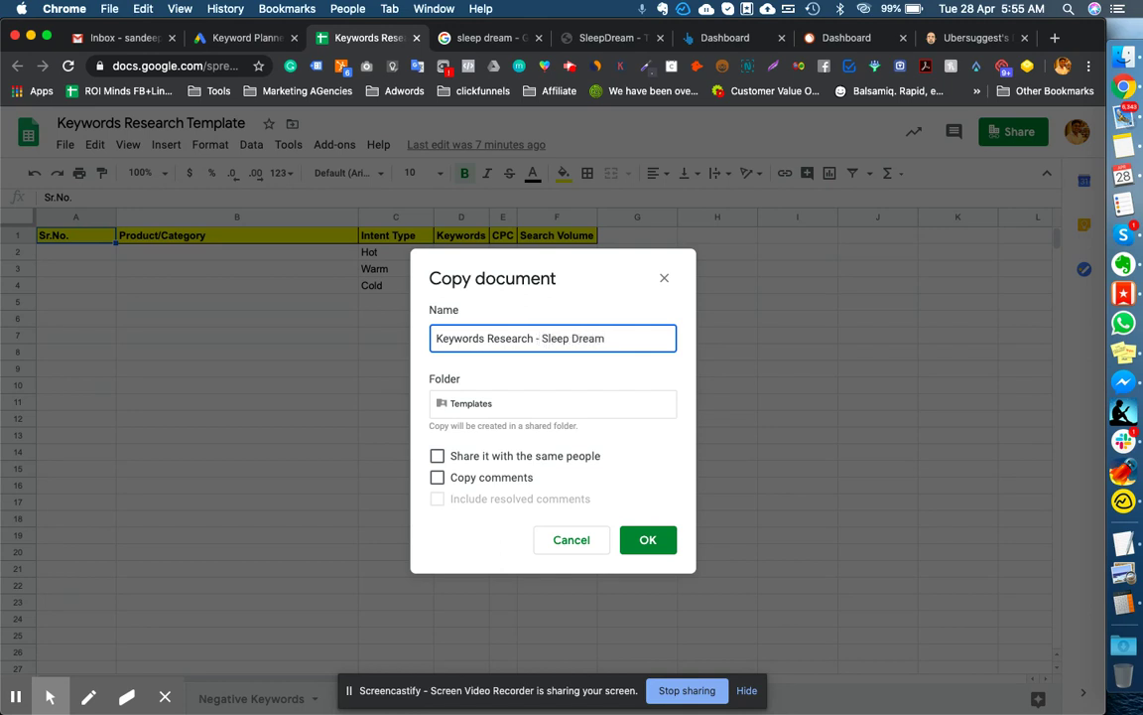
- Create the copy in the client's Sleep Dream folder under ROI - Marketing and close the original template
click(475, 403)
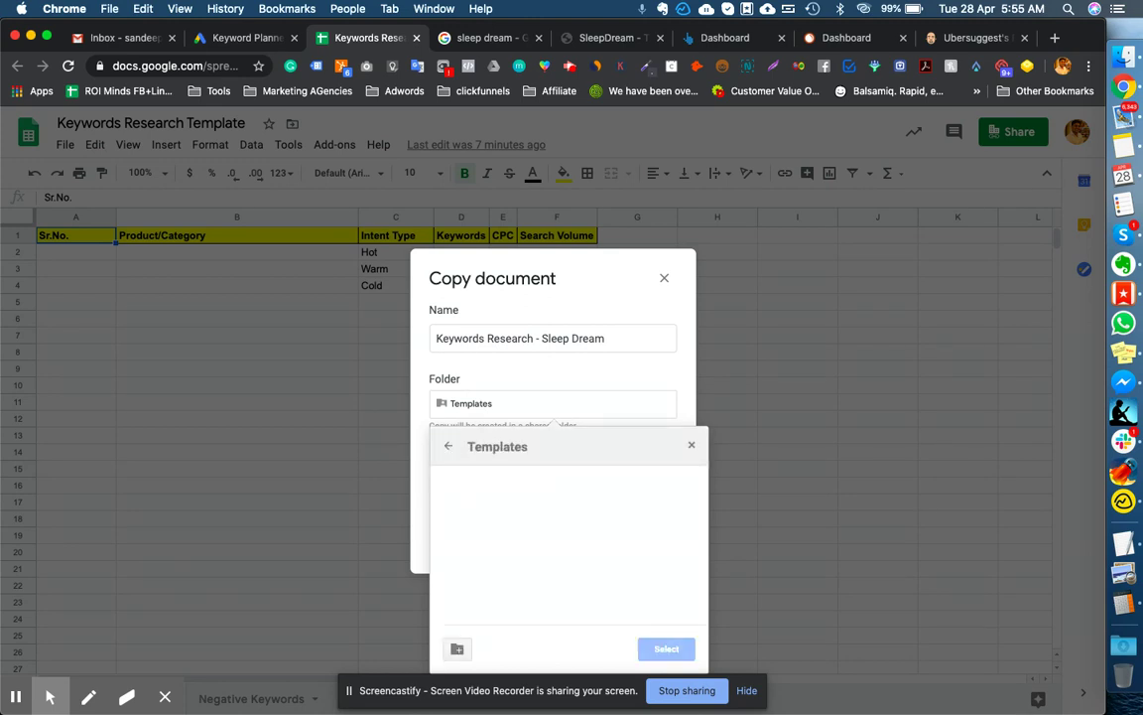
click(448, 446)
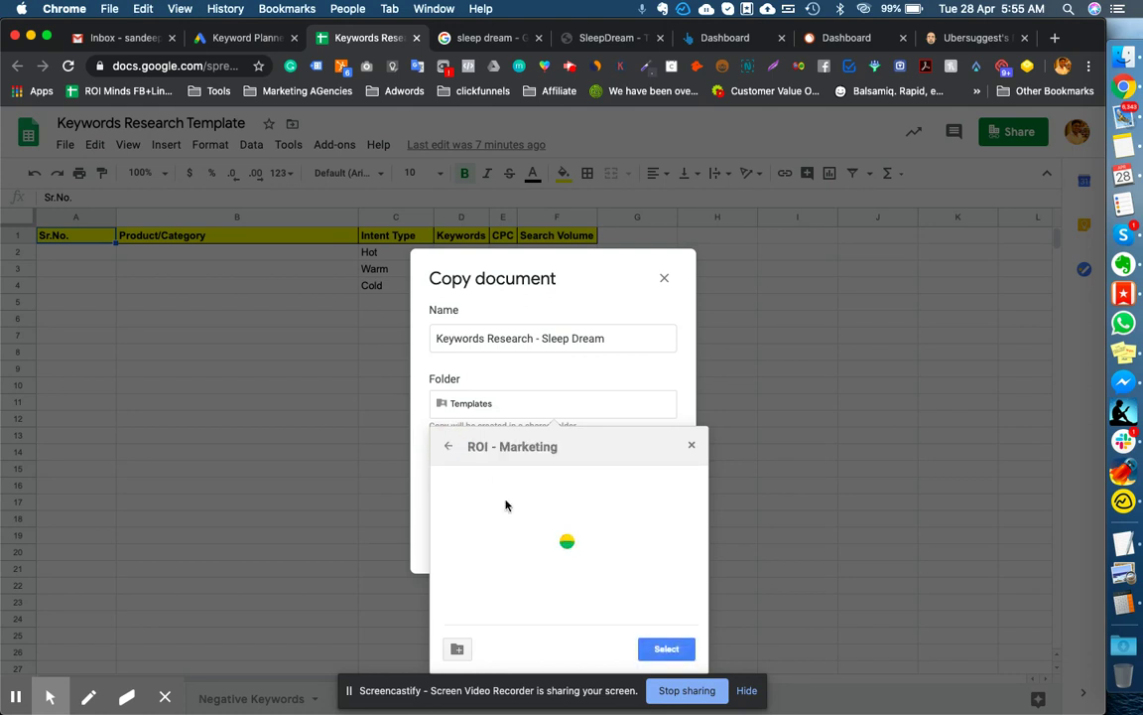
scroll(517, 555, down, 5)
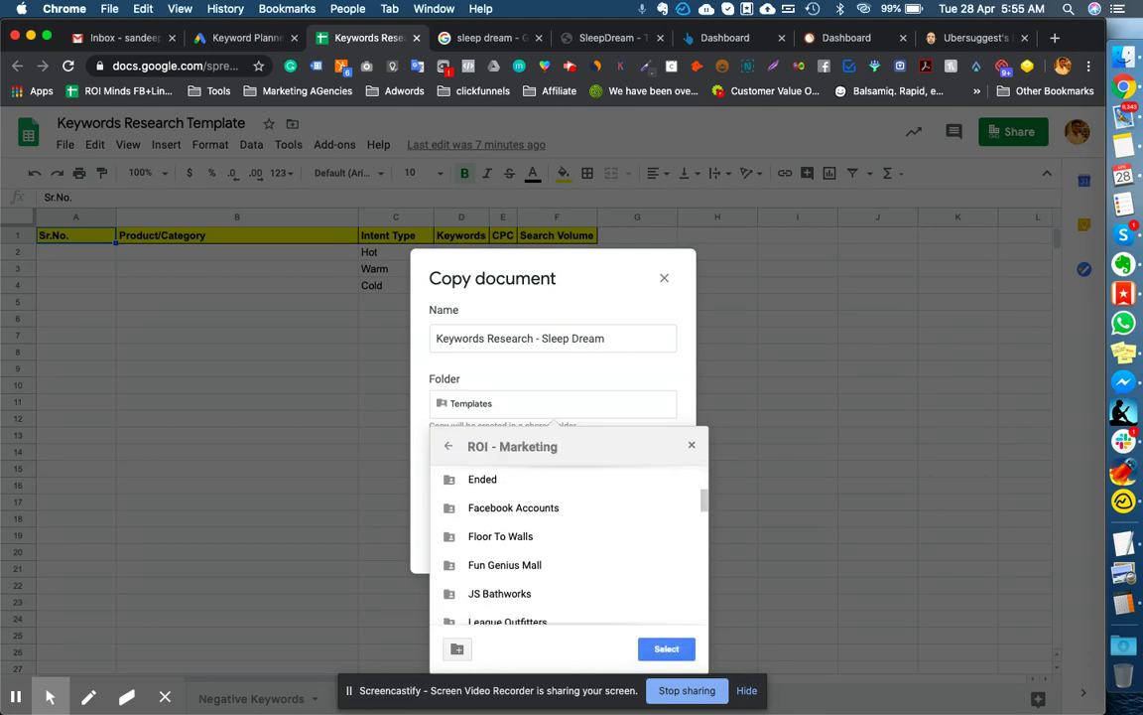
scroll(517, 561, down, 6)
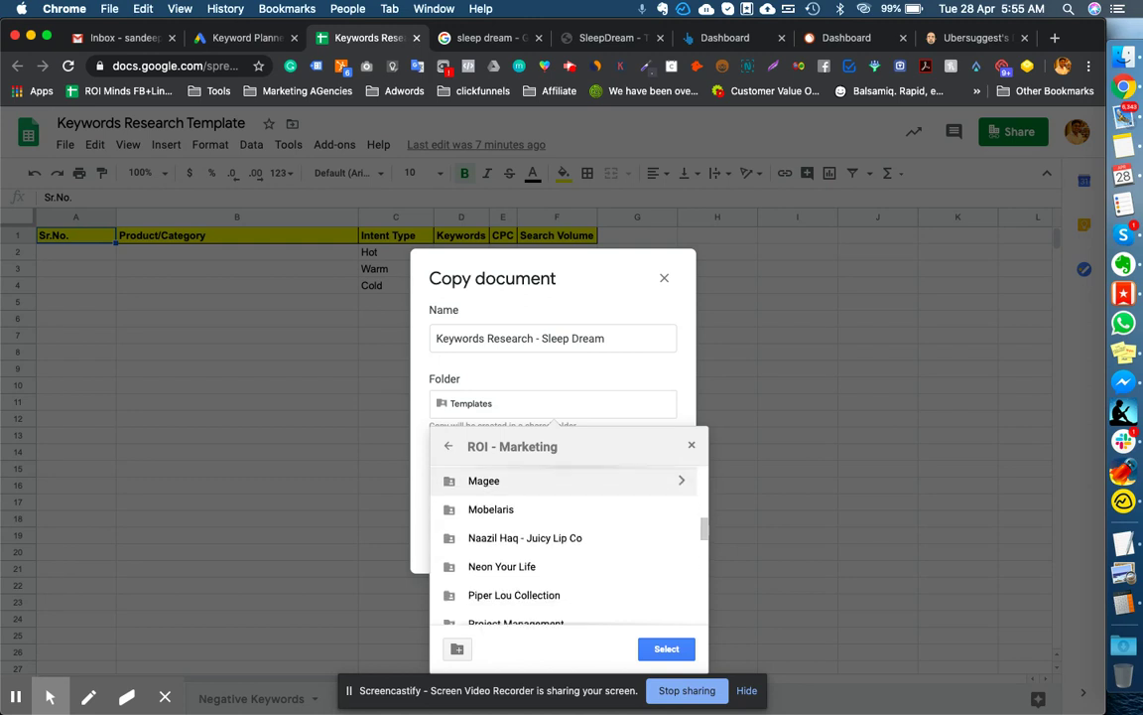
scroll(534, 543, down, 5)
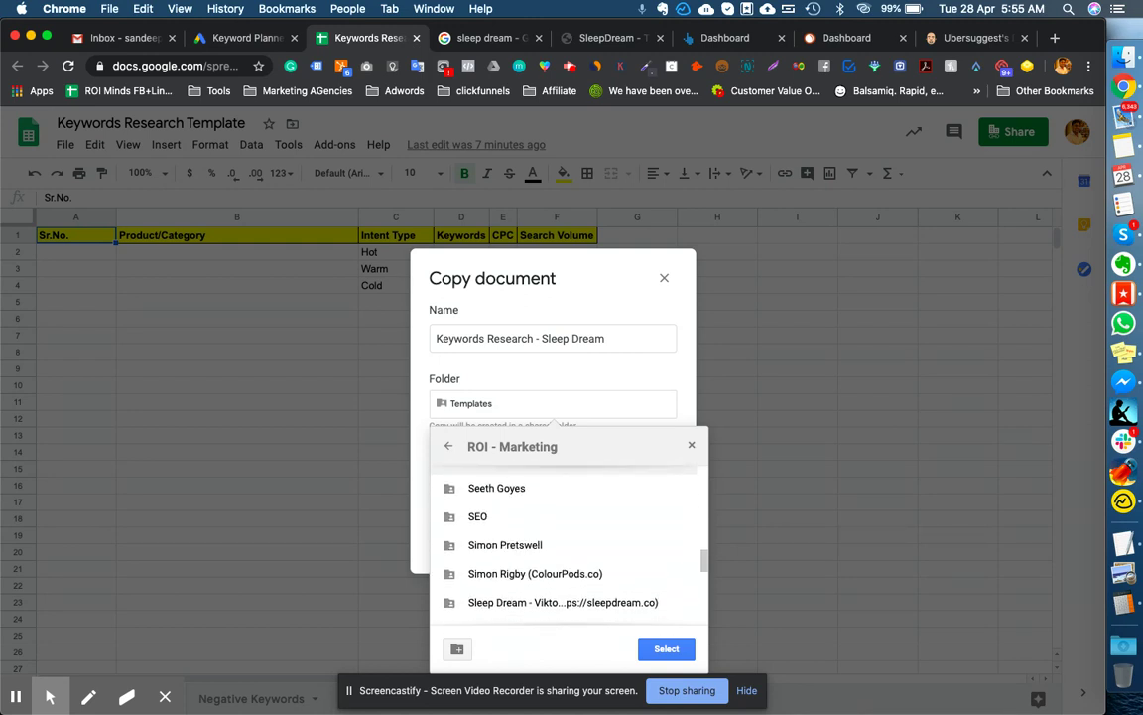
double_click(536, 539)
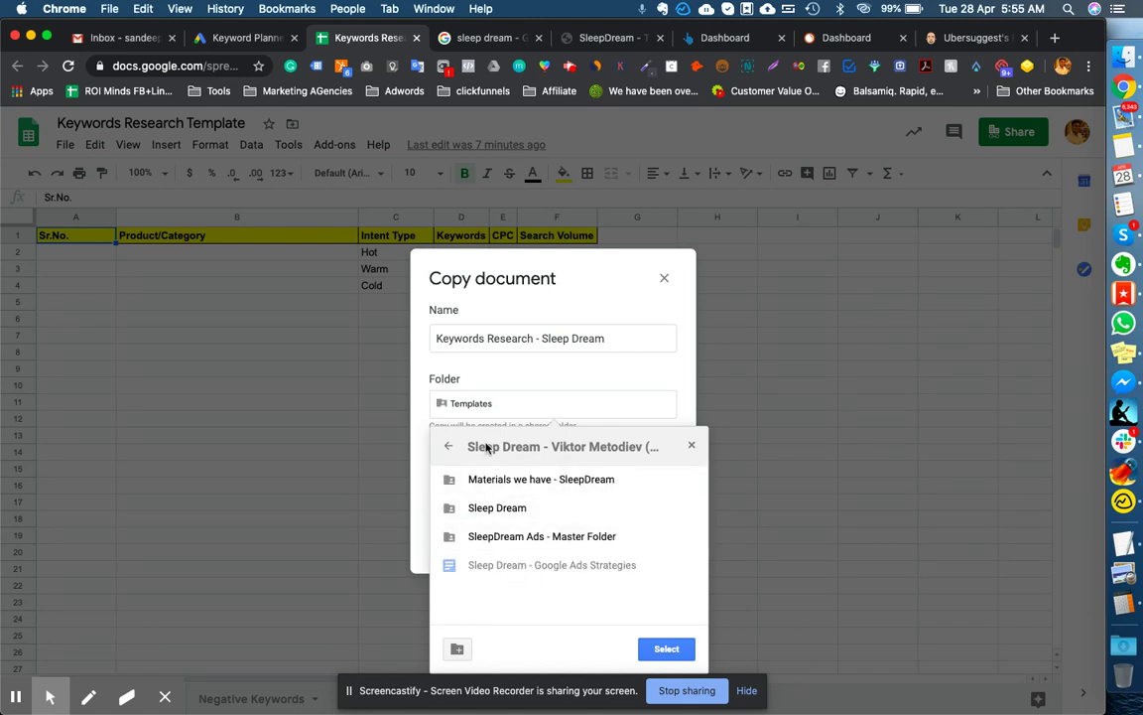
click(666, 649)
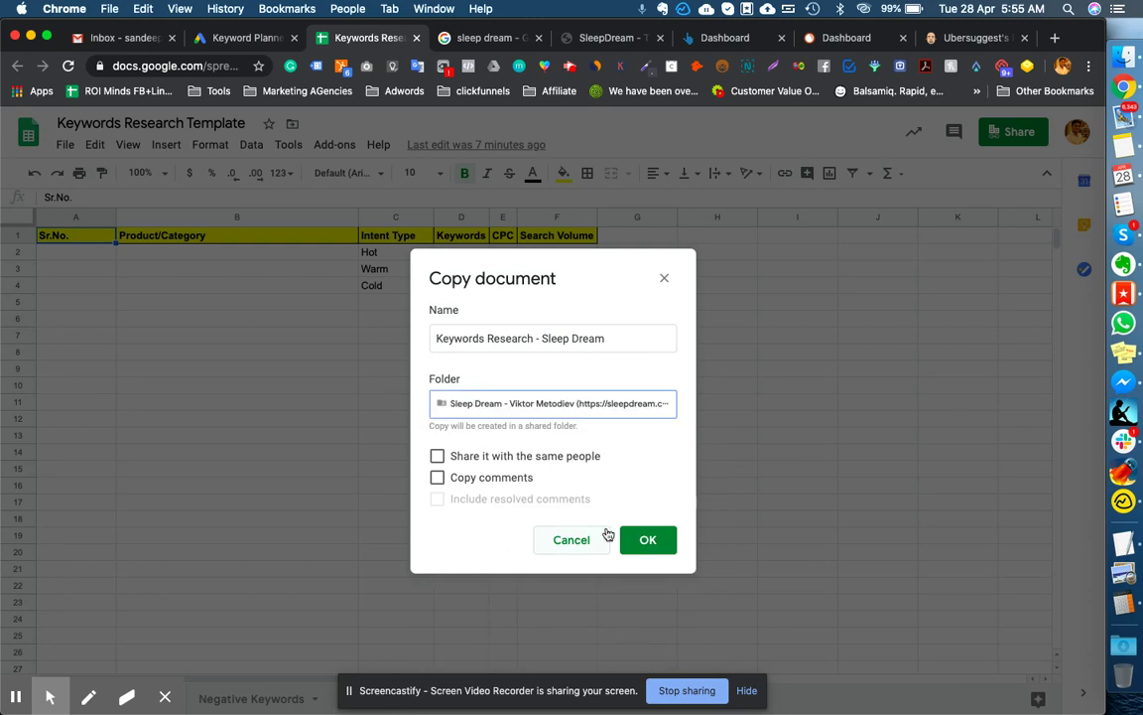
click(640, 539)
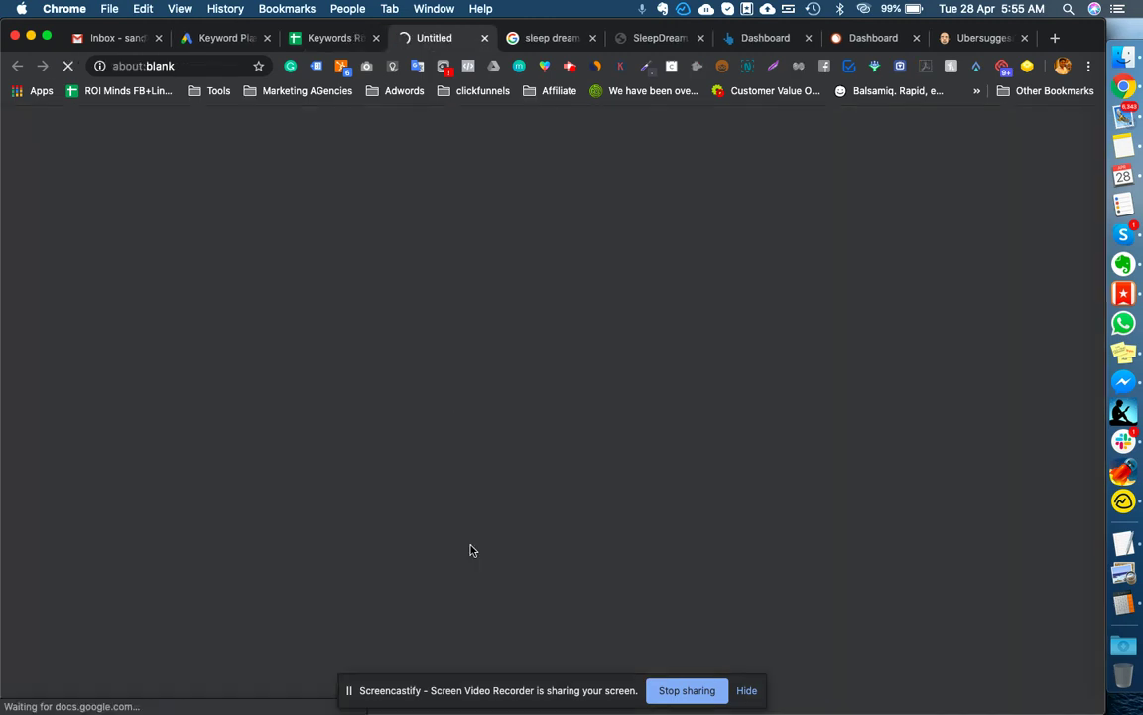
click(375, 38)
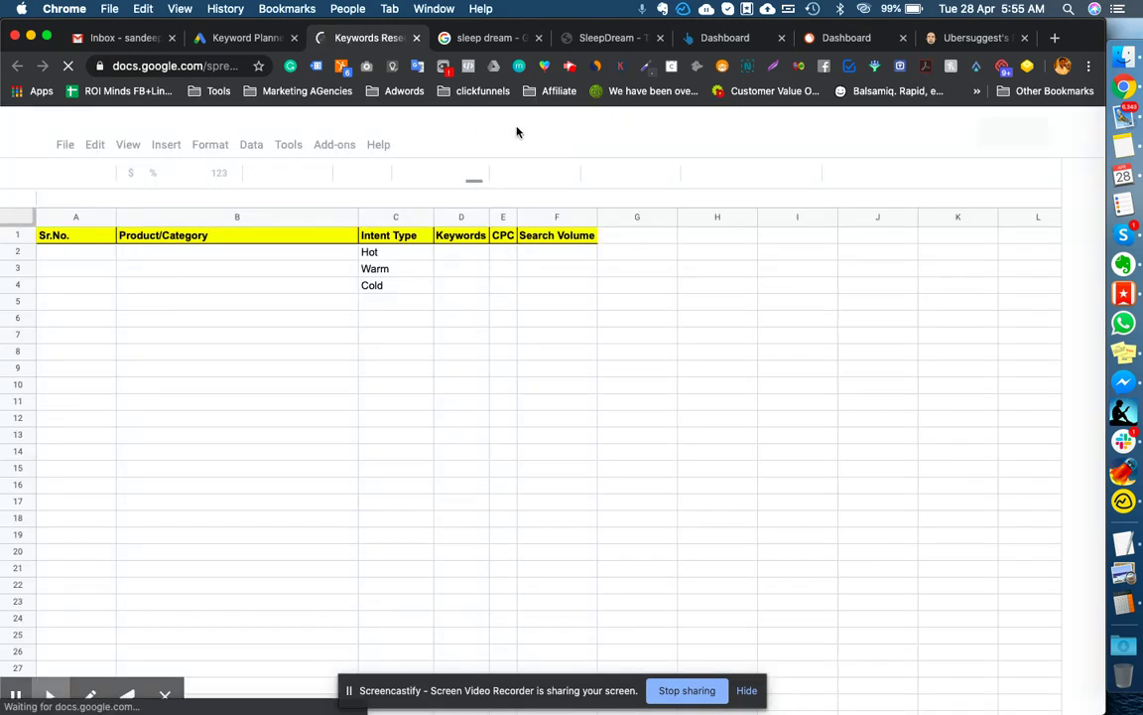
- Check the sleepdream.co homepage, then discover new keywords in Google Ads Keyword Planner for "posture correcting pillow"
click(608, 37)
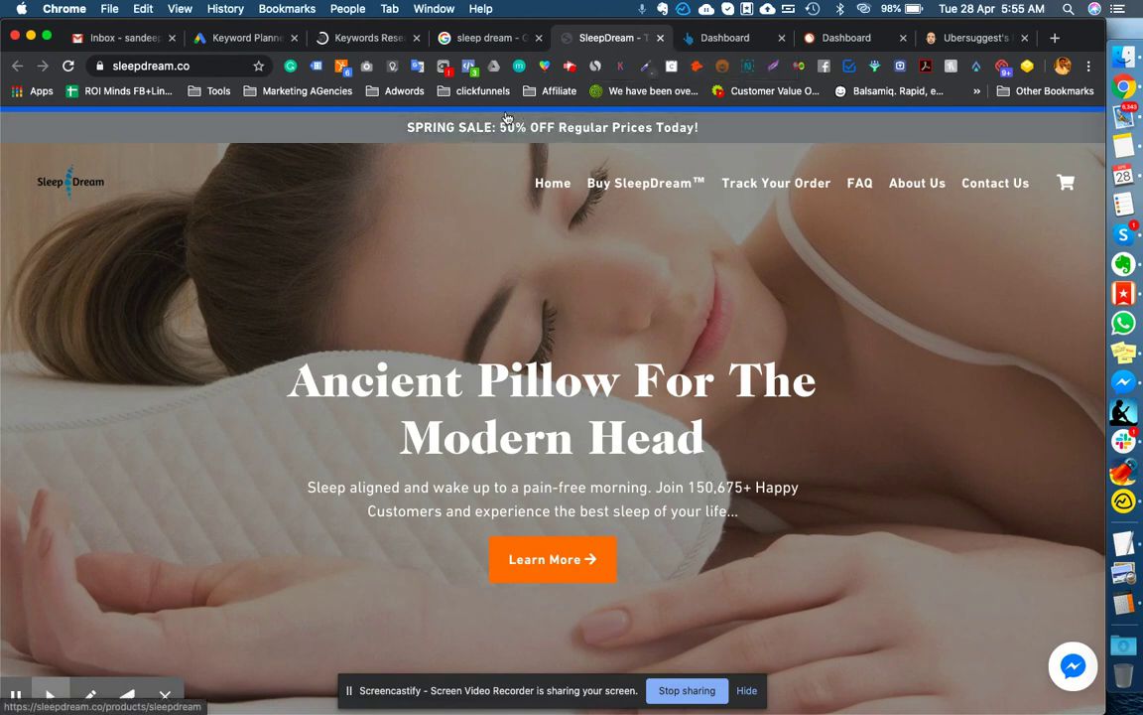
click(217, 43)
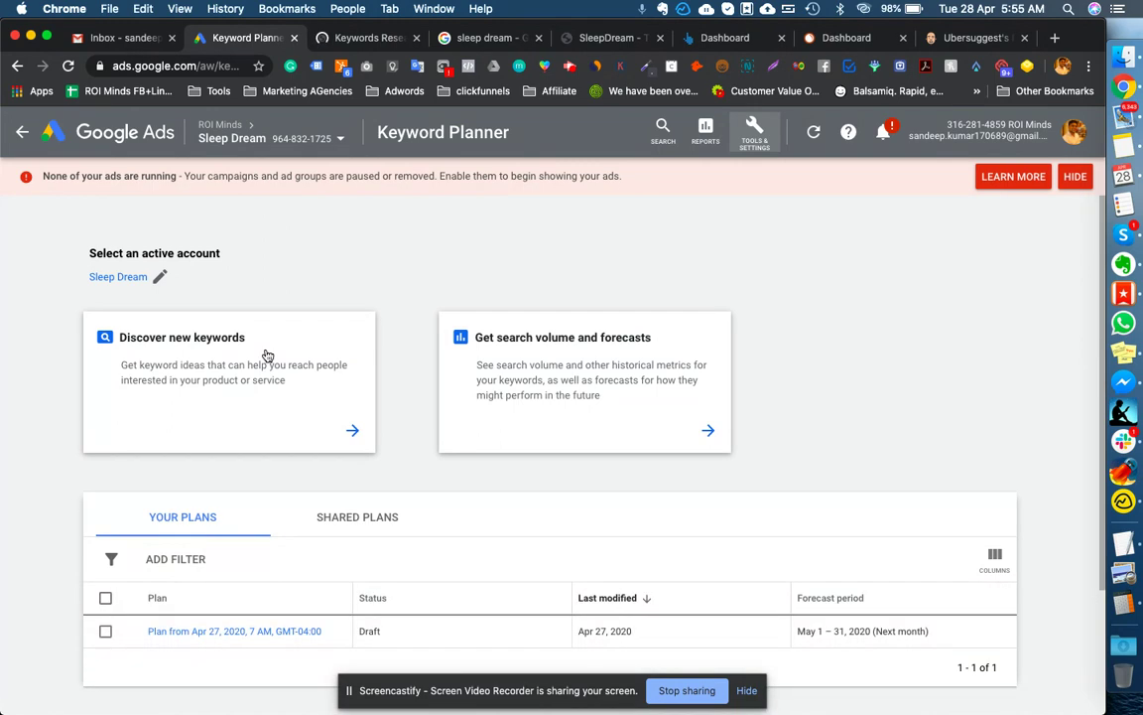
click(368, 332)
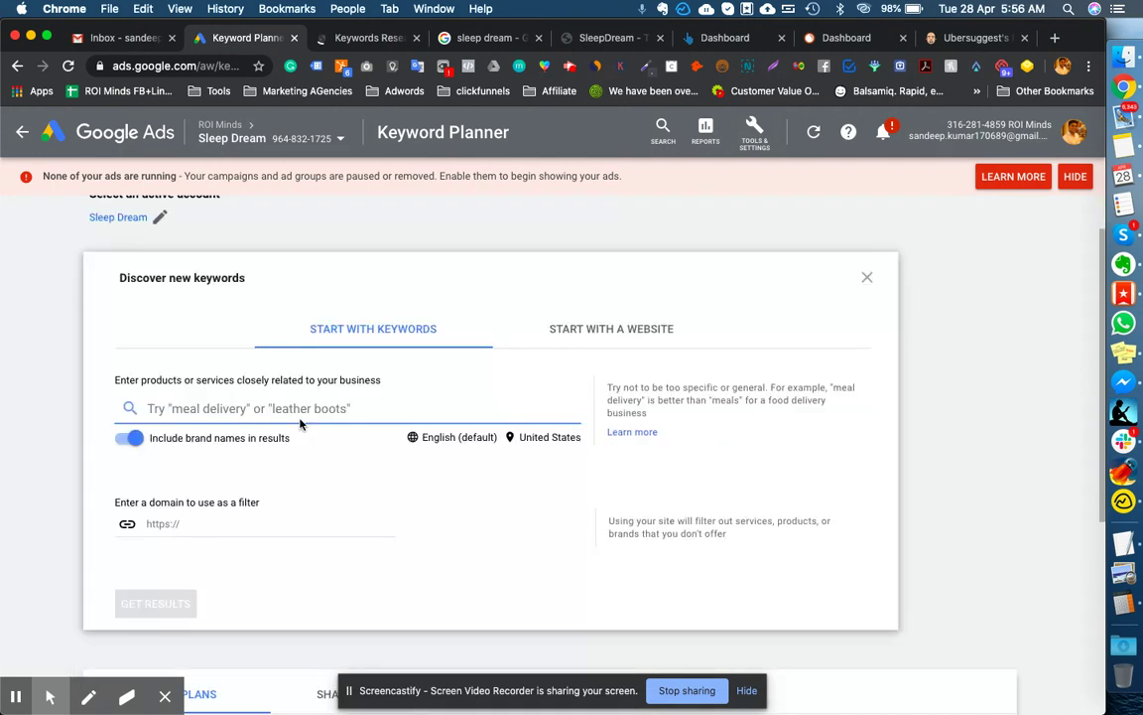
text(posture correcting pillow)
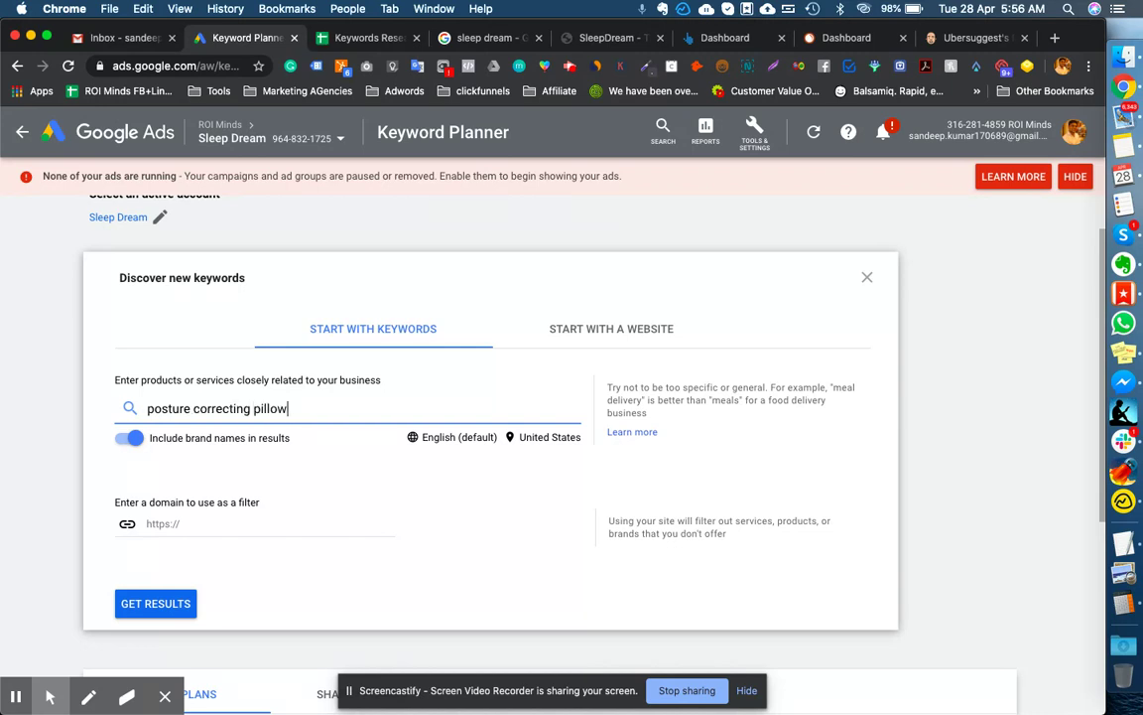
scroll(289, 327, down, 3)
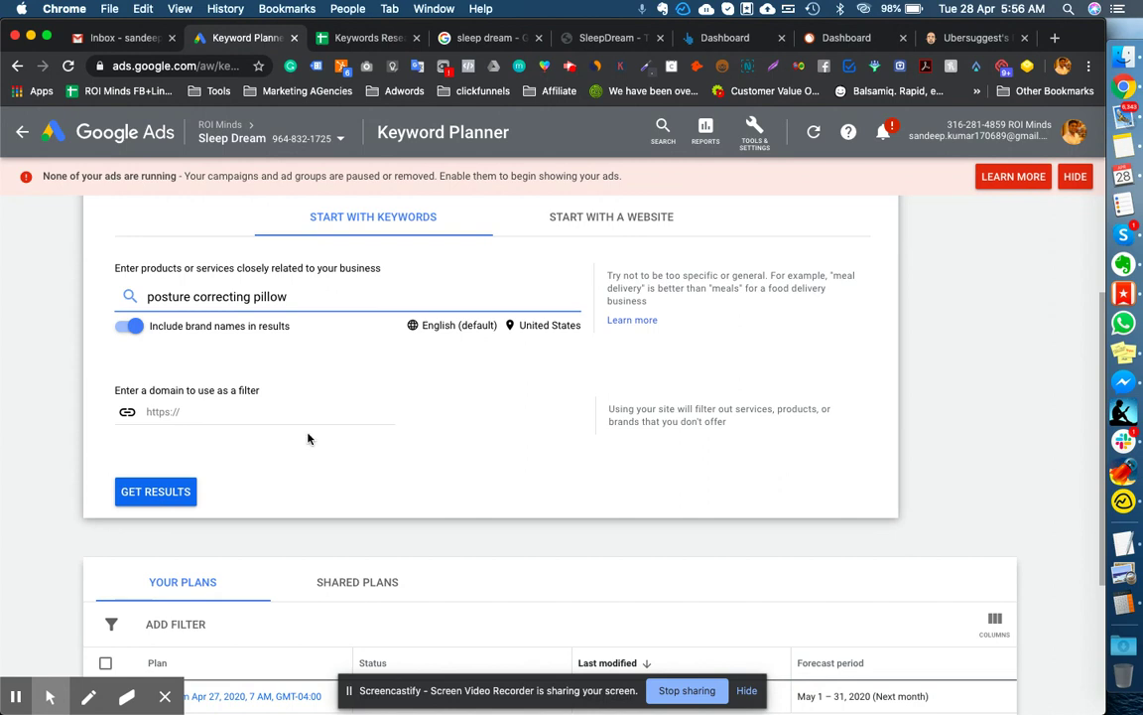
click(184, 490)
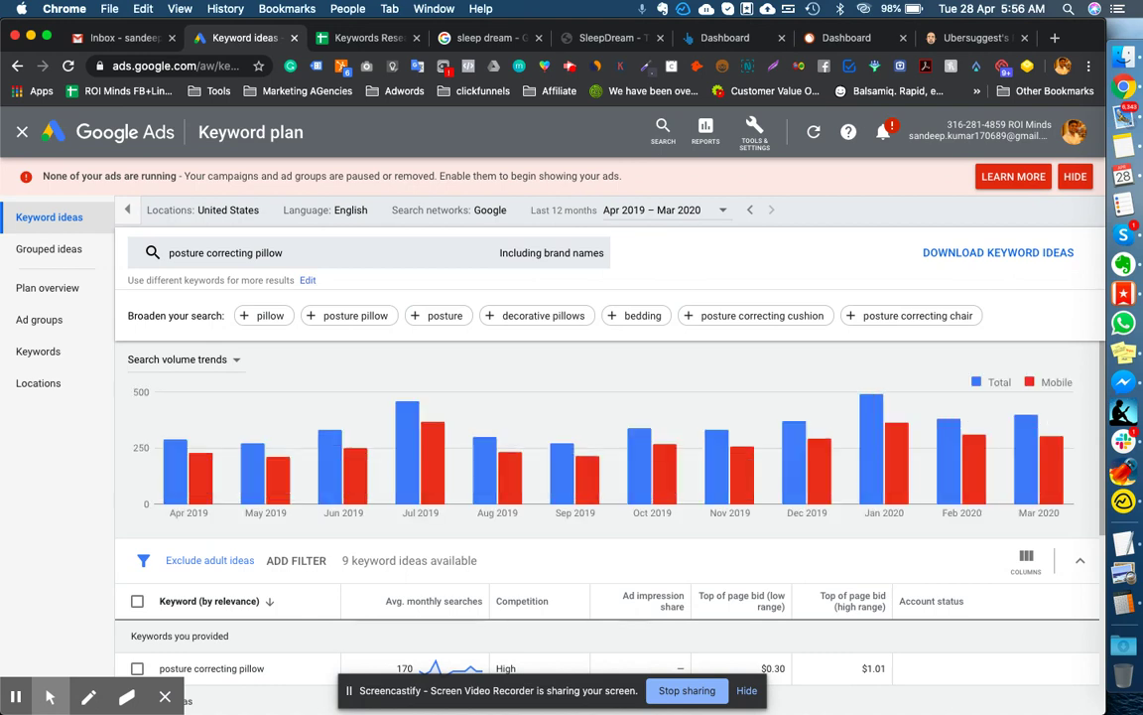
- Review the keyword ideas for posture correcting pillow, including their average monthly searches, competition and page bids
scroll(288, 625, down, 2)
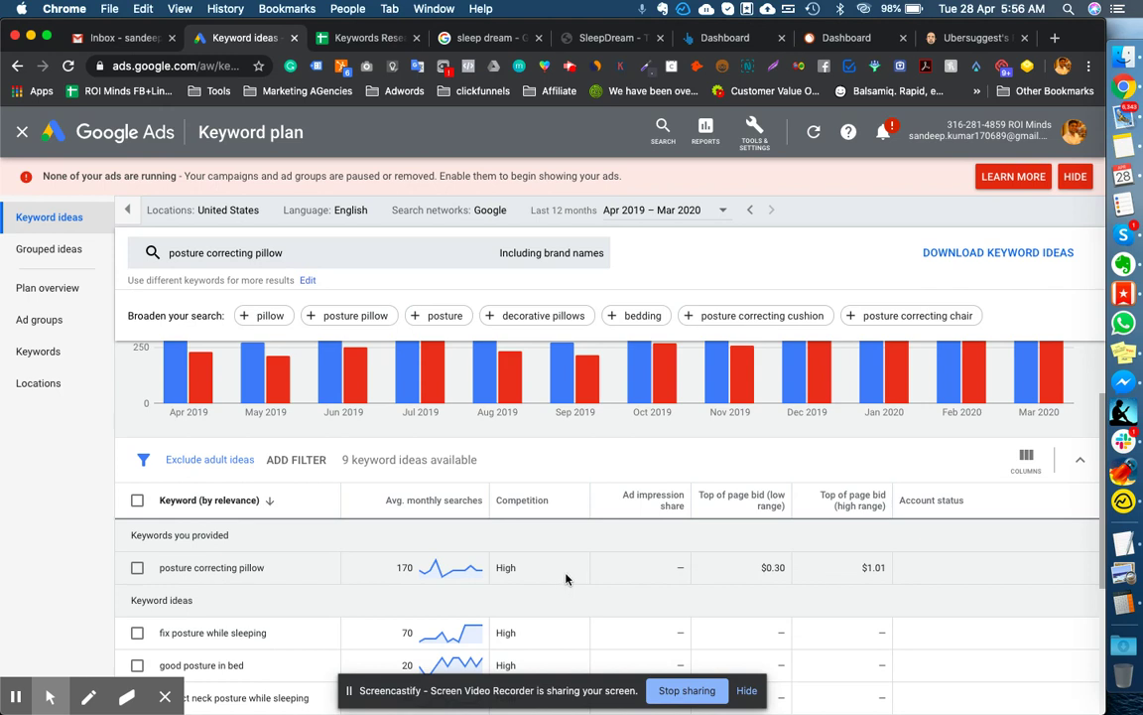
click(137, 567)
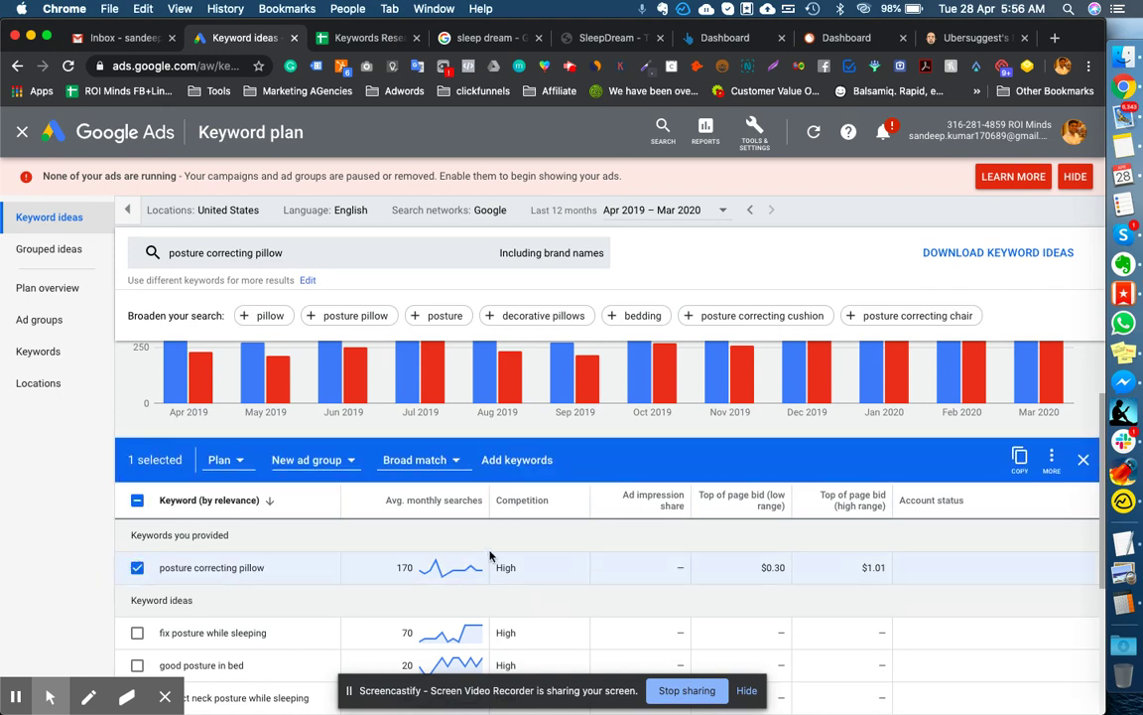
click(137, 567)
scroll(141, 567, down, 1)
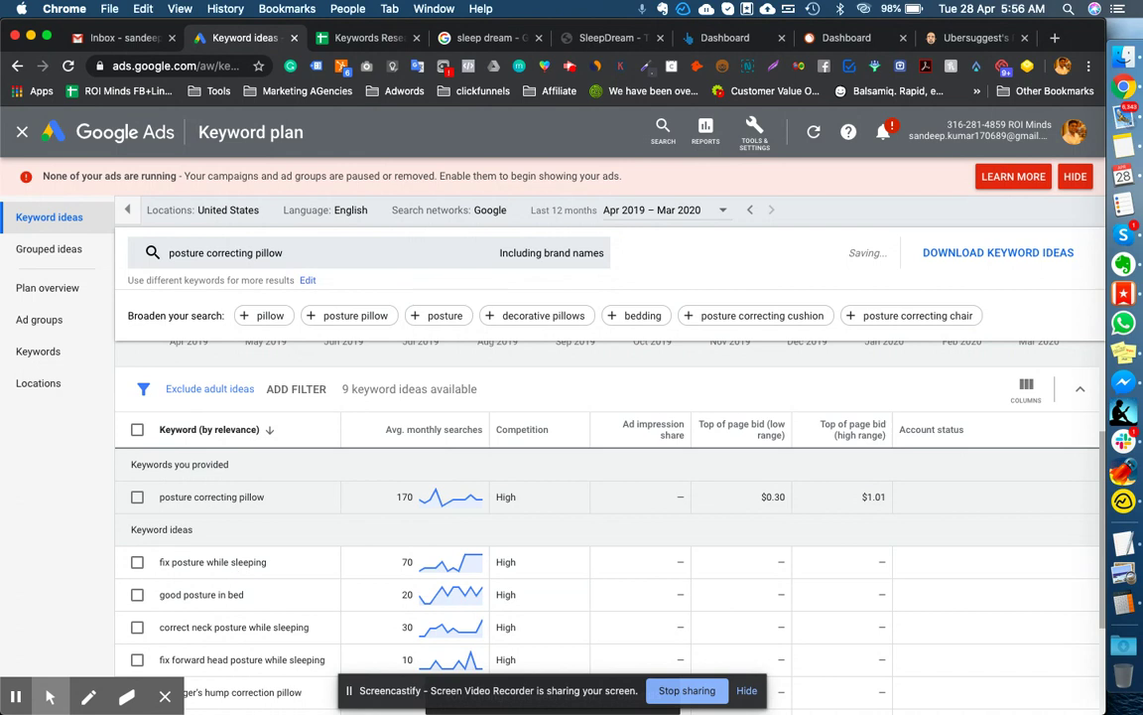
scroll(607, 546, down, 1)
scroll(129, 531, down, 1)
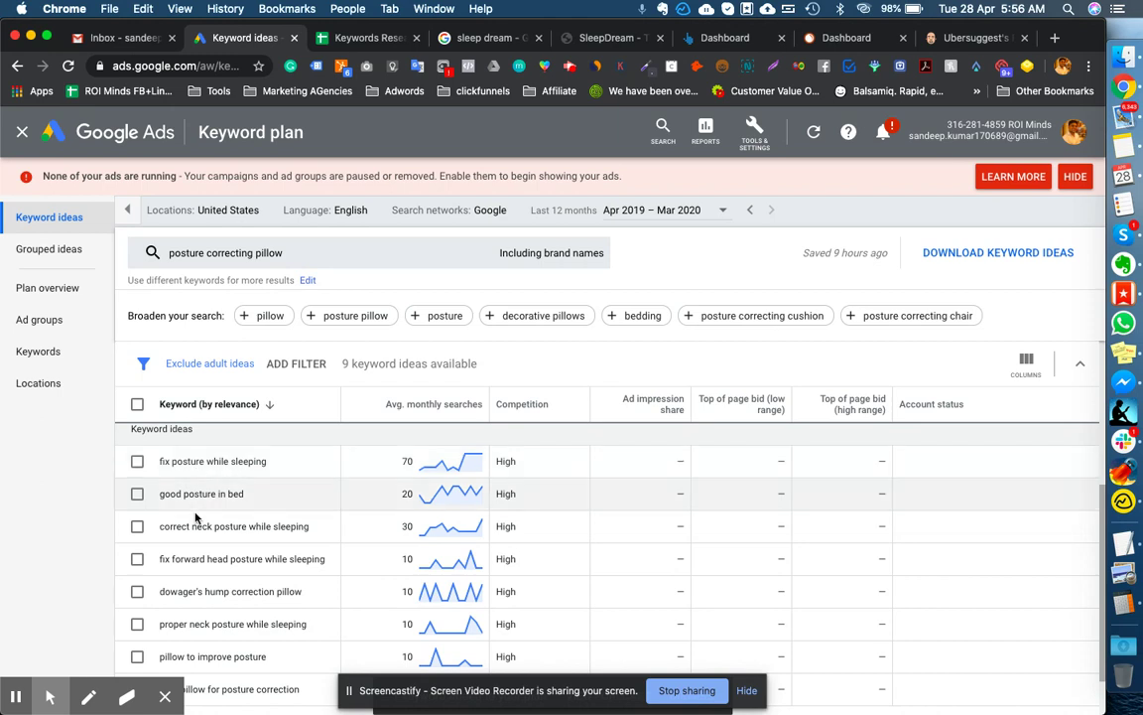
scroll(199, 501, down, 1)
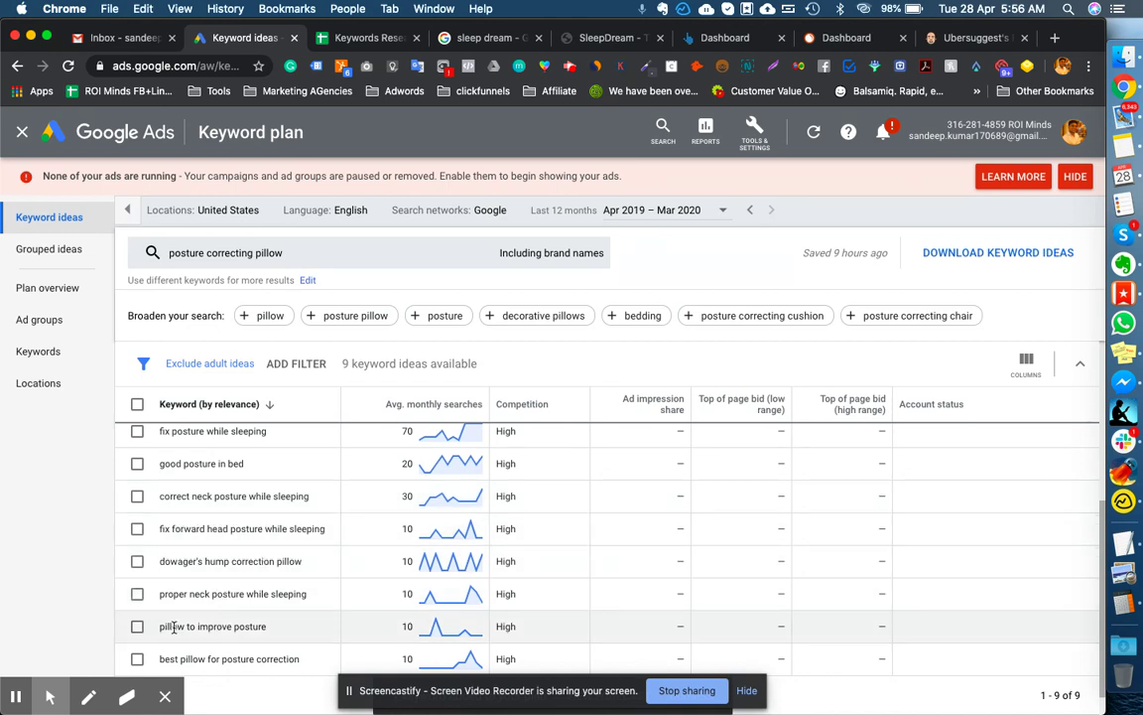
scroll(228, 628, down, 1)
- Add "pillow to improve posture" and "best pillow for posture correction" to Ad group 1 of the plan as broad match
click(137, 594)
click(137, 626)
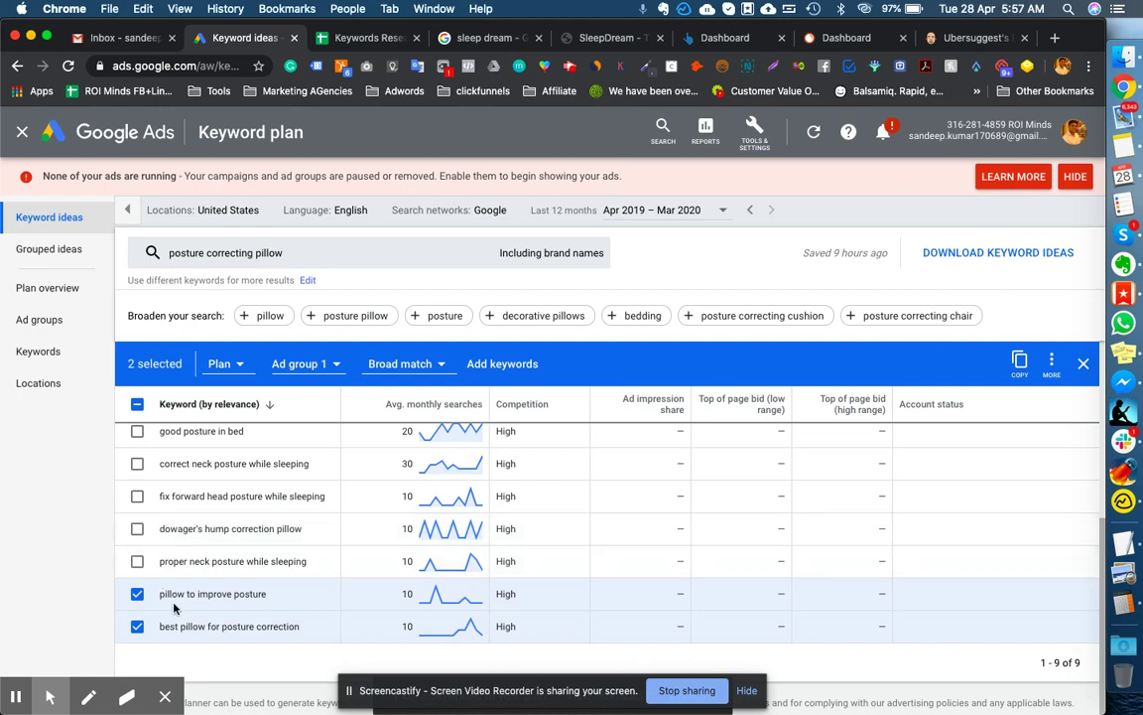
click(502, 363)
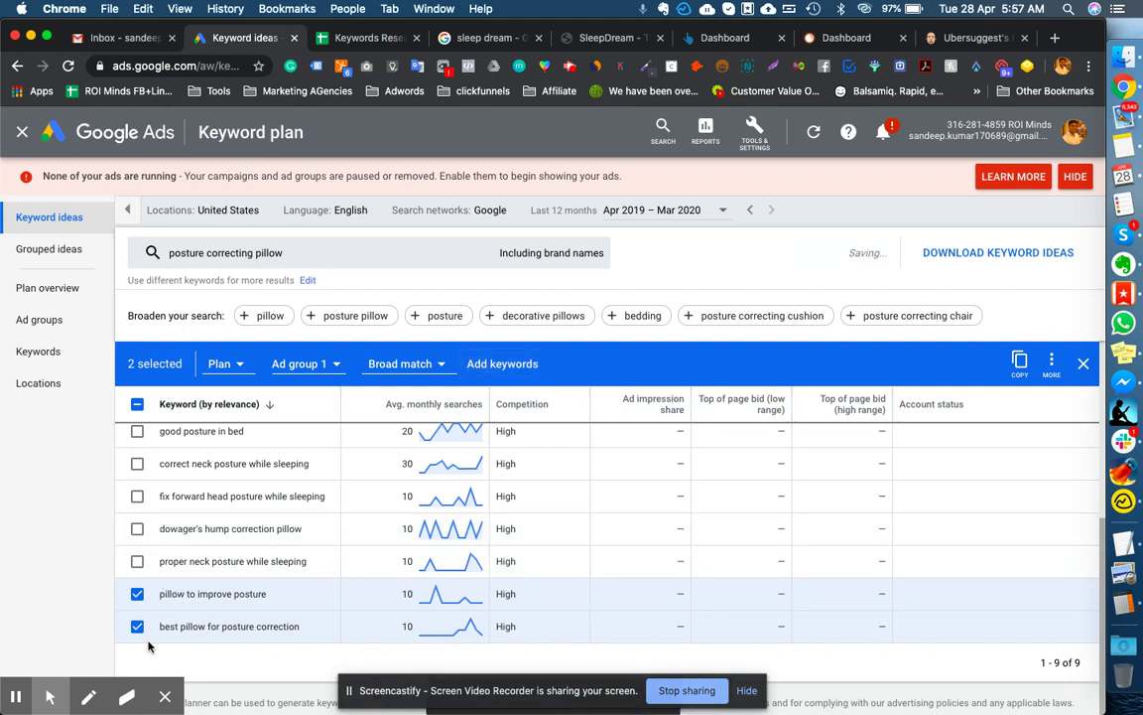
- Copy the six keyword ideas from "fix posture while sleeping" through "proper neck posture while sleeping" into the open TextEdit note, replacing its text
click(137, 561)
click(137, 528)
click(137, 496)
click(137, 463)
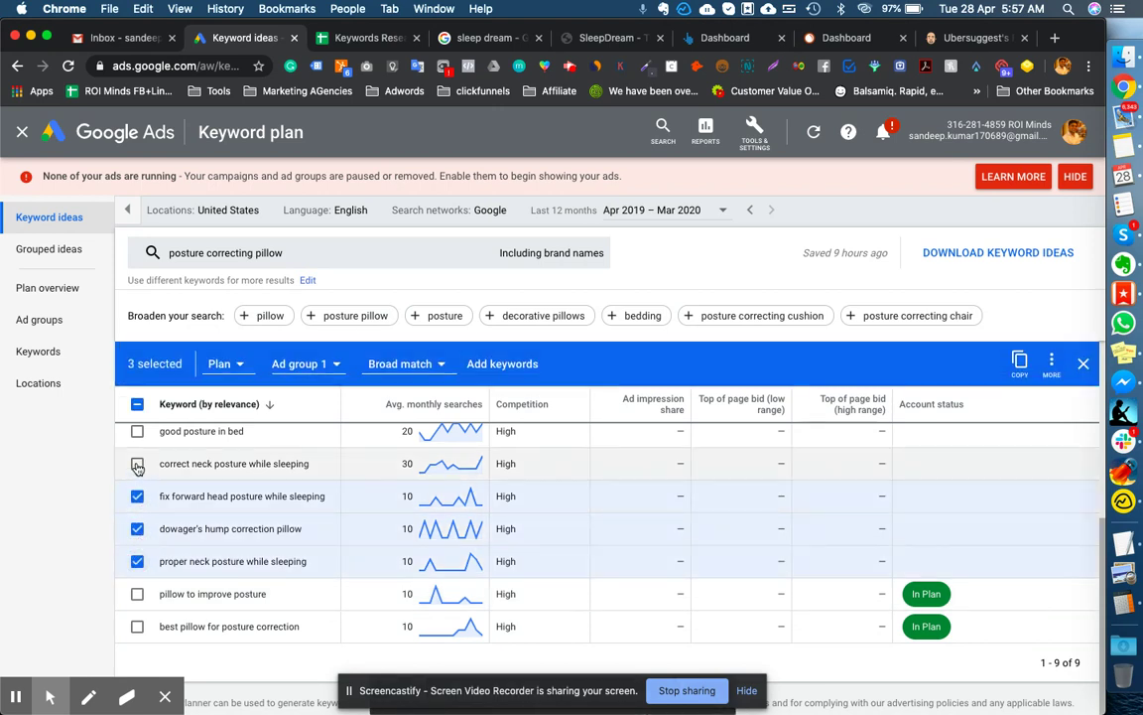
scroll(139, 476, up, 2)
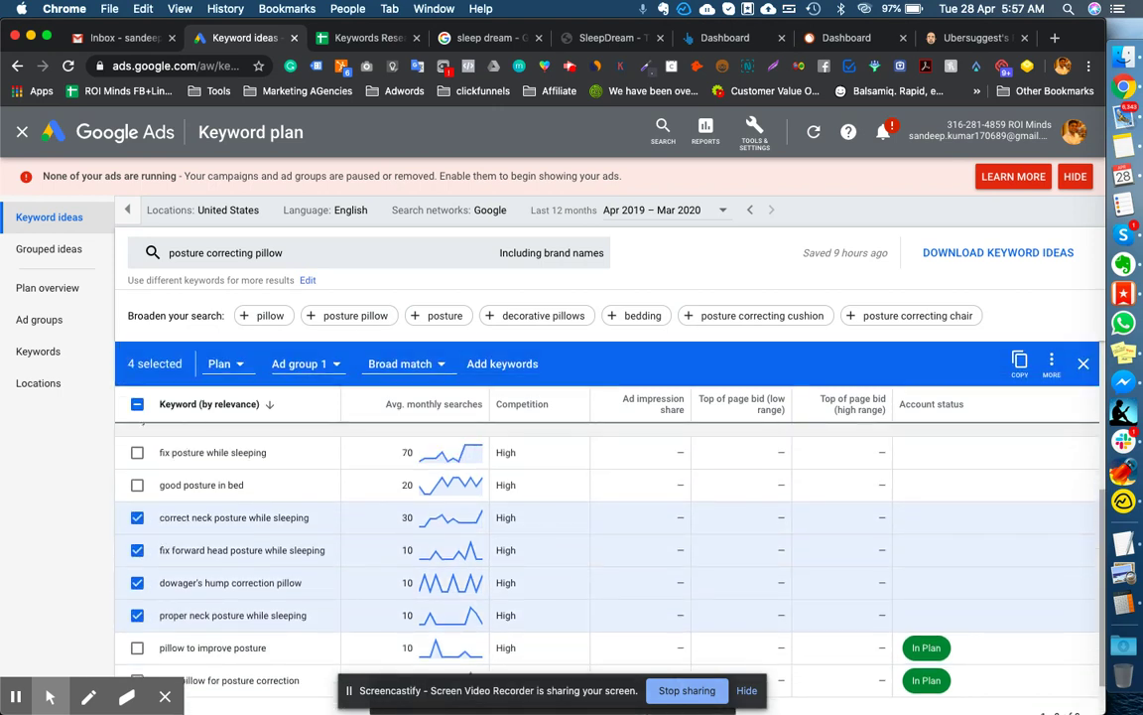
click(137, 485)
click(137, 453)
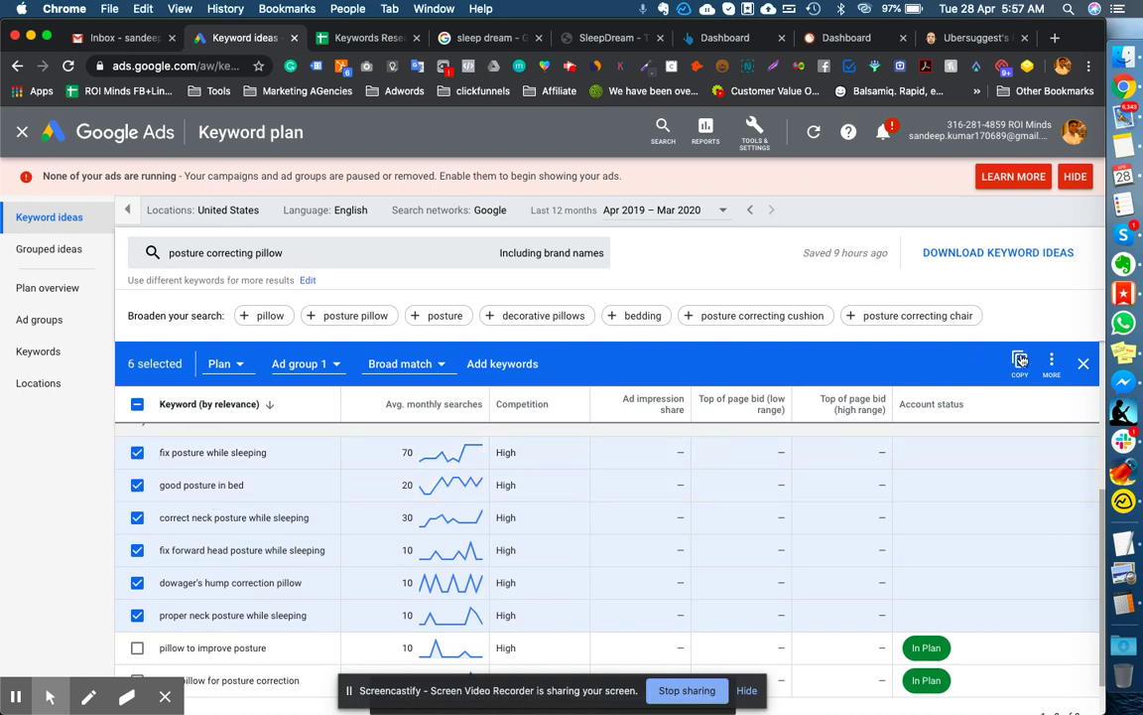
click(1124, 470)
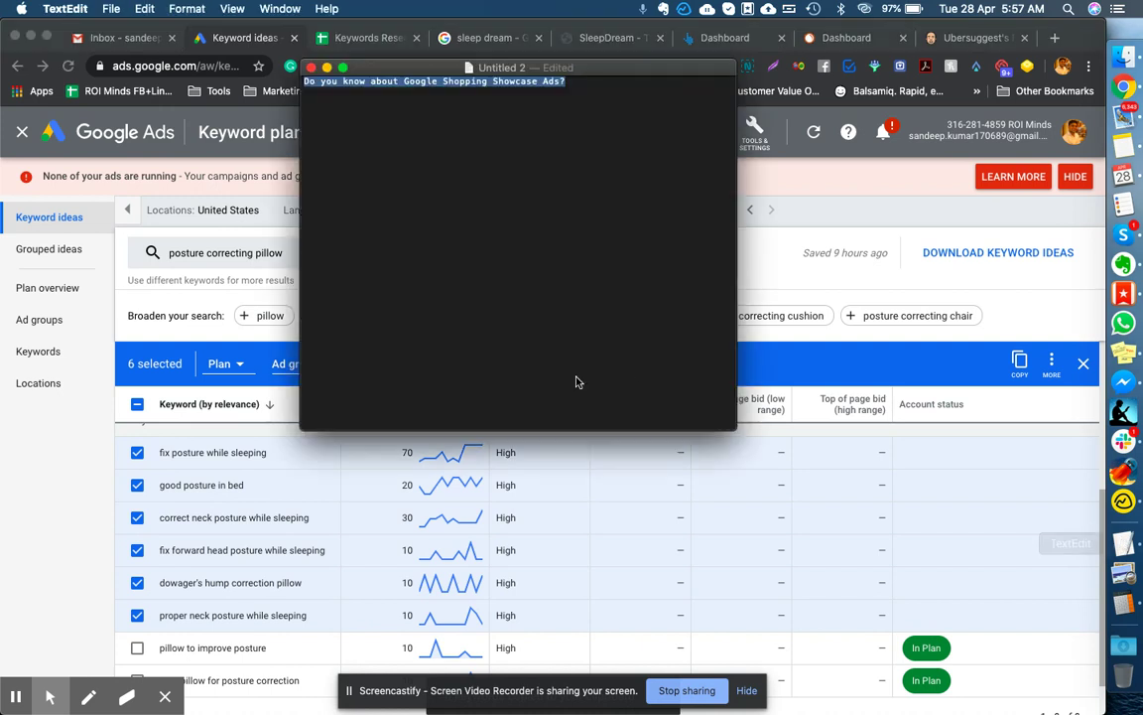
text(proper neck posture while sleeping dowager's hump correction pillow fix forward head posture while sleeping correct neck posture while sleeping good posture in bed fix posture while sleeping)
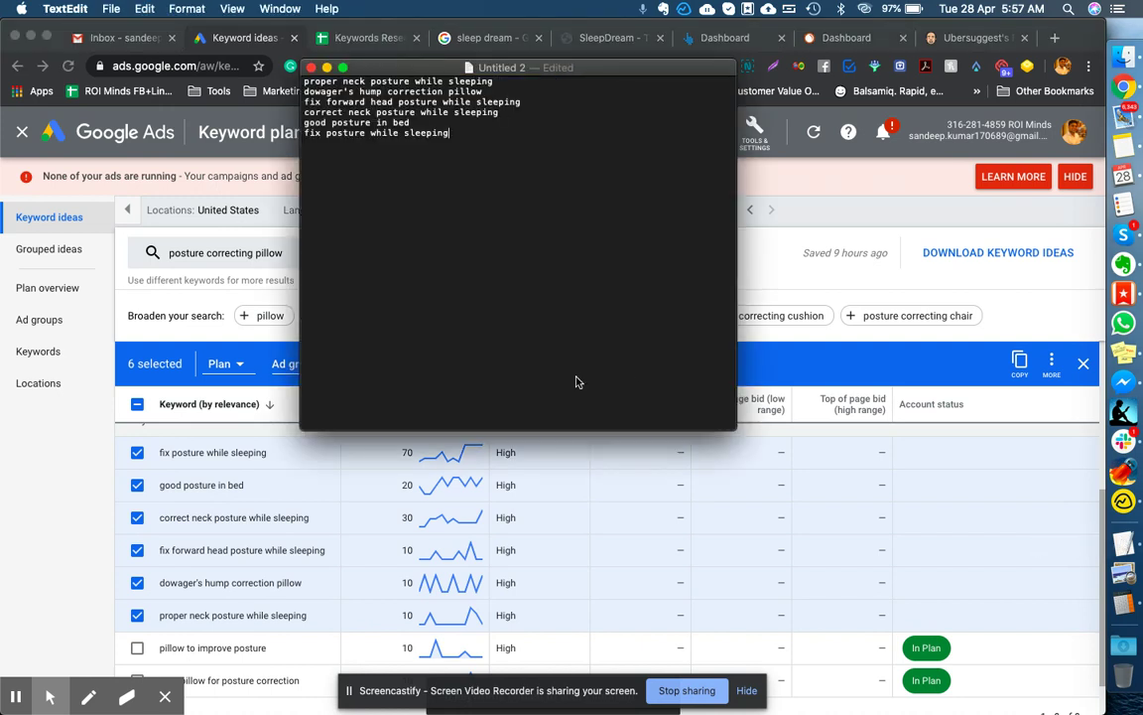
- Return to the Keyword Planner results in Chrome and deselect all keyword ideas
click(116, 443)
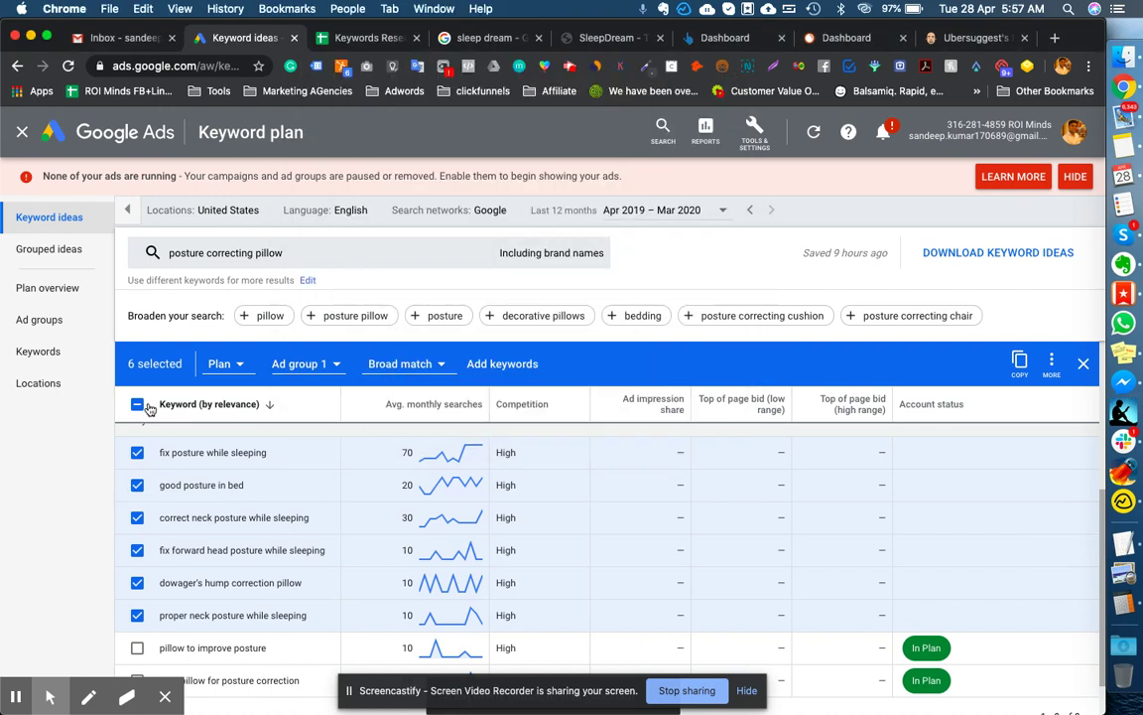
click(137, 405)
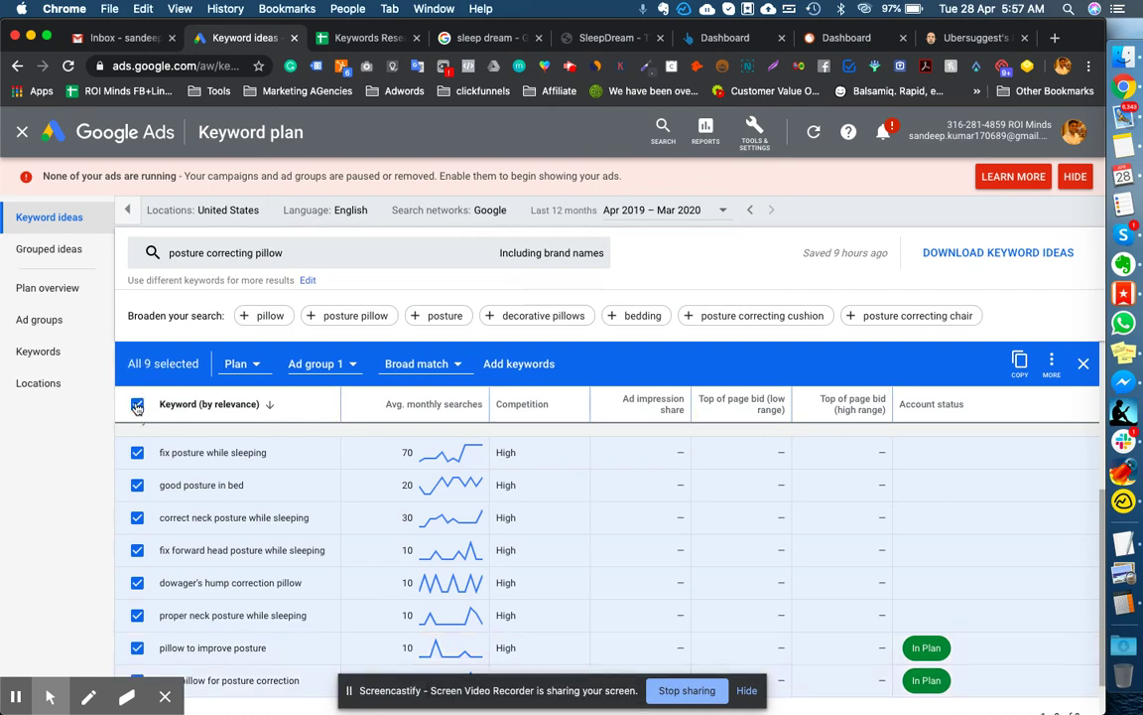
click(137, 404)
scroll(179, 506, down, 1)
scroll(218, 521, up, 5)
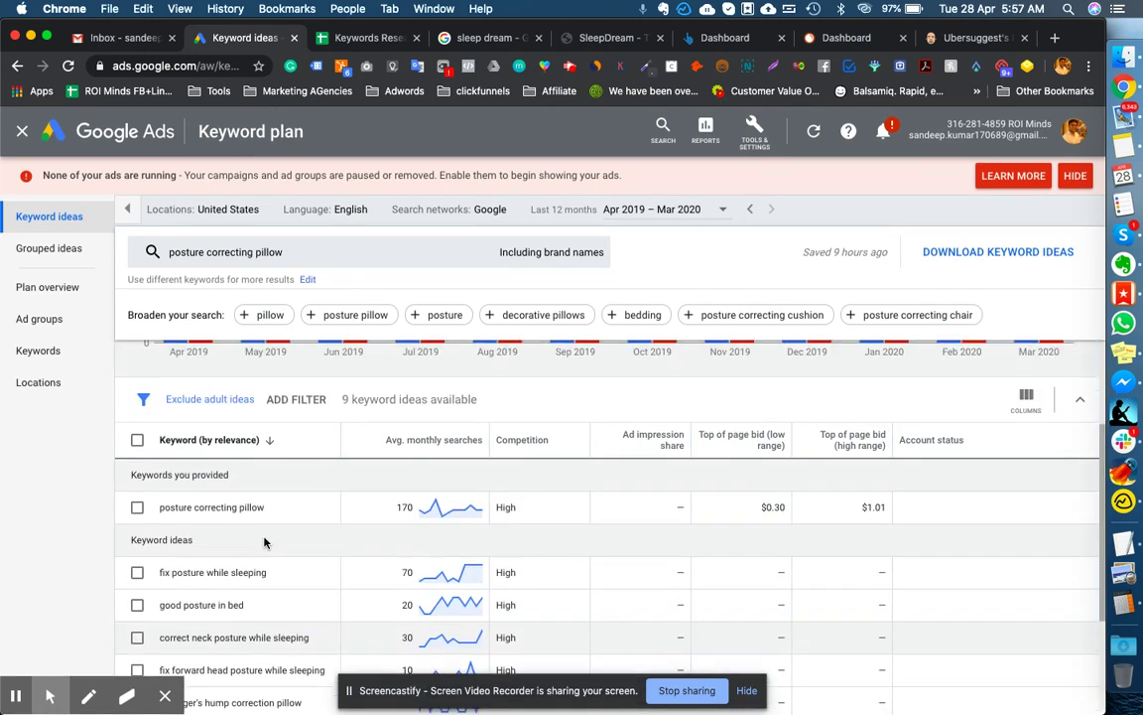
- Broaden the keyword search with "posture pillow" alongside "posture correcting pillow" and get the results
scroll(307, 482, up, 2)
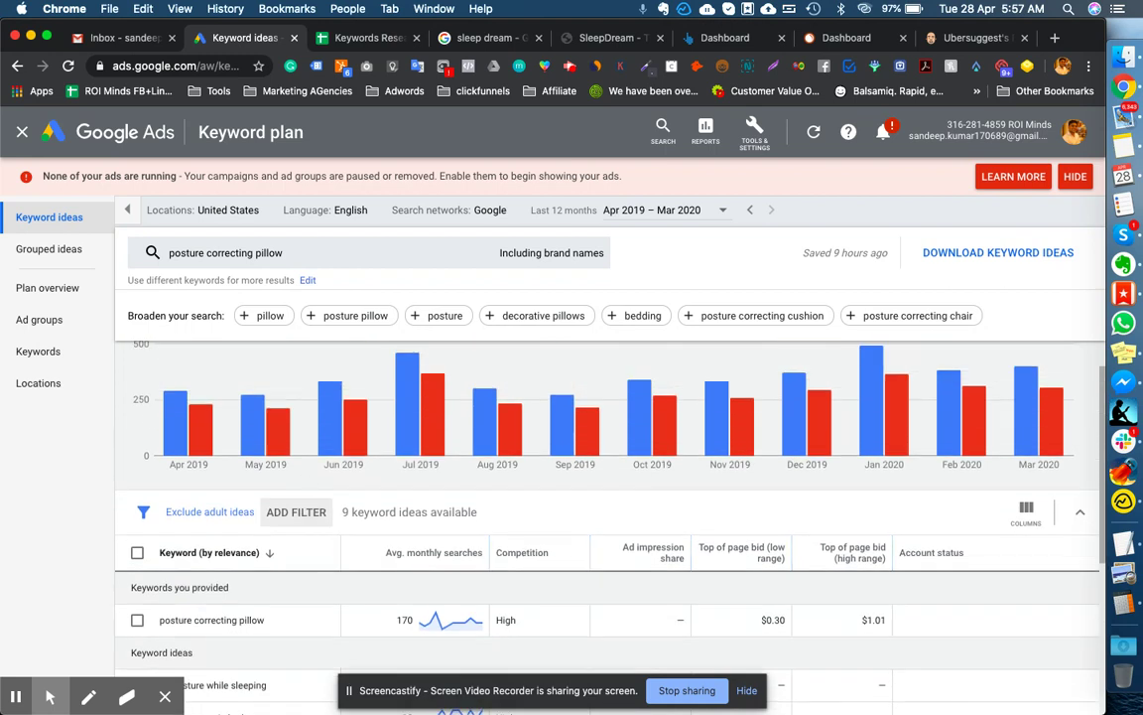
scroll(282, 280, up, 1)
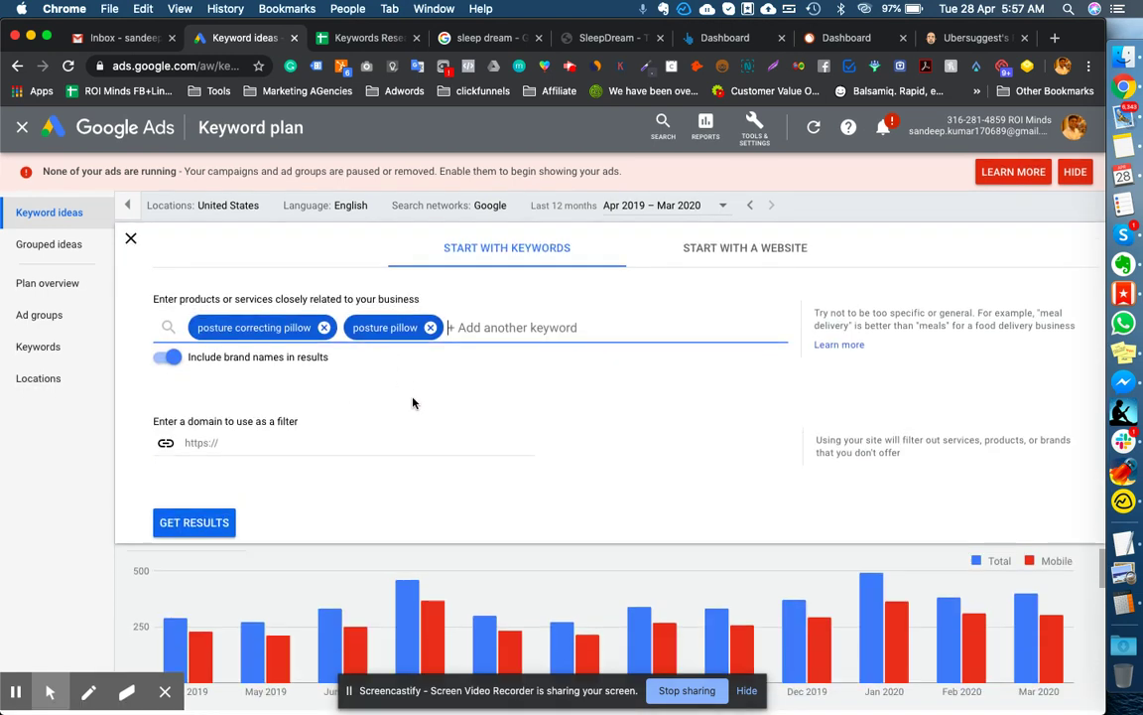
click(222, 527)
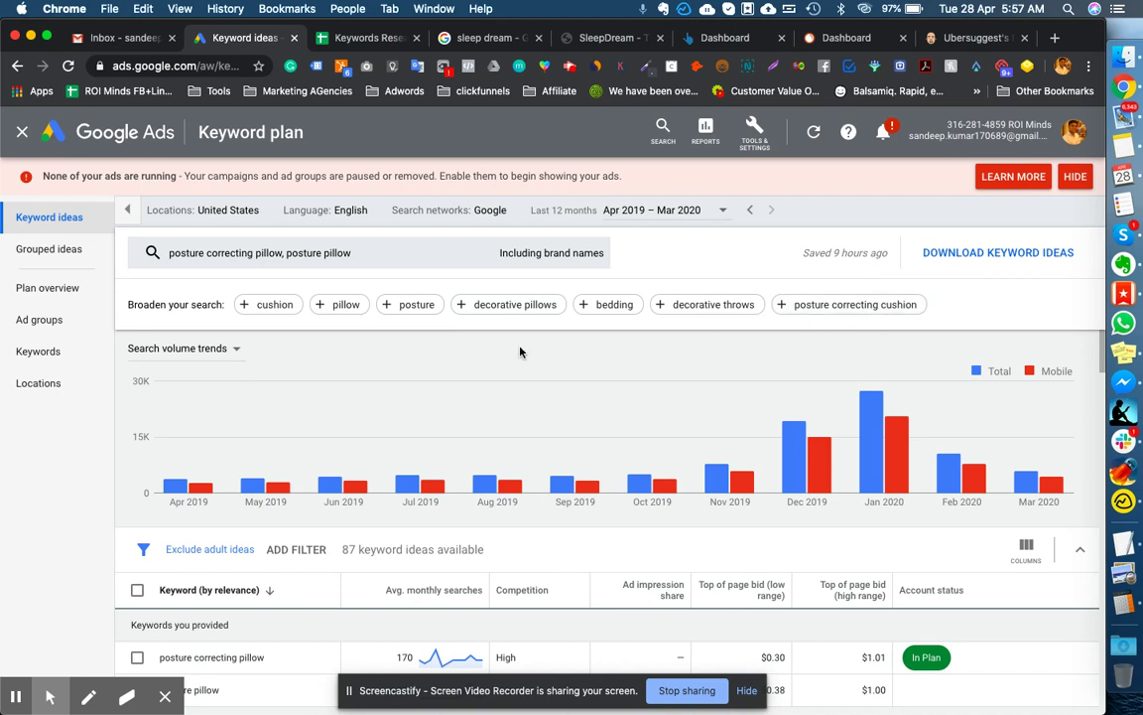
- Copy the broaden-your-search suggestions from "cushion" through "posture correcting cushion" to the end of the TextEdit note
drag(224, 303, 926, 314)
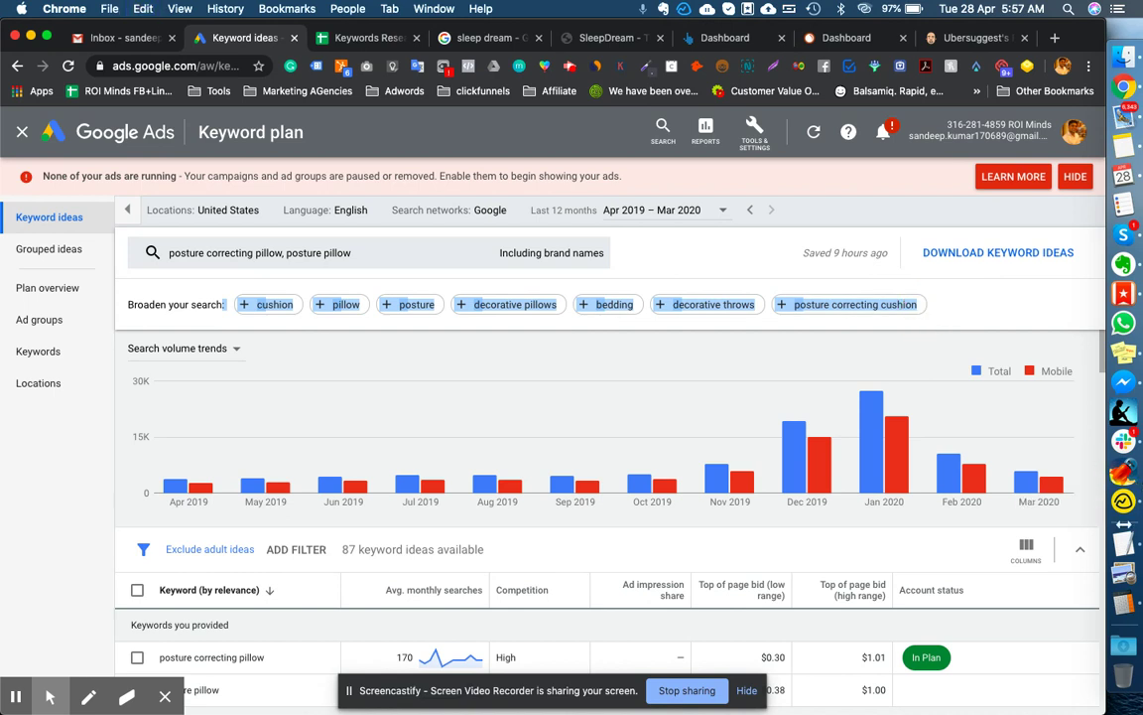
key(super+Tab)
text(: add cushion add pillow add posture add decorative pillows add bedding add decorative throws add posture correcting cushion)
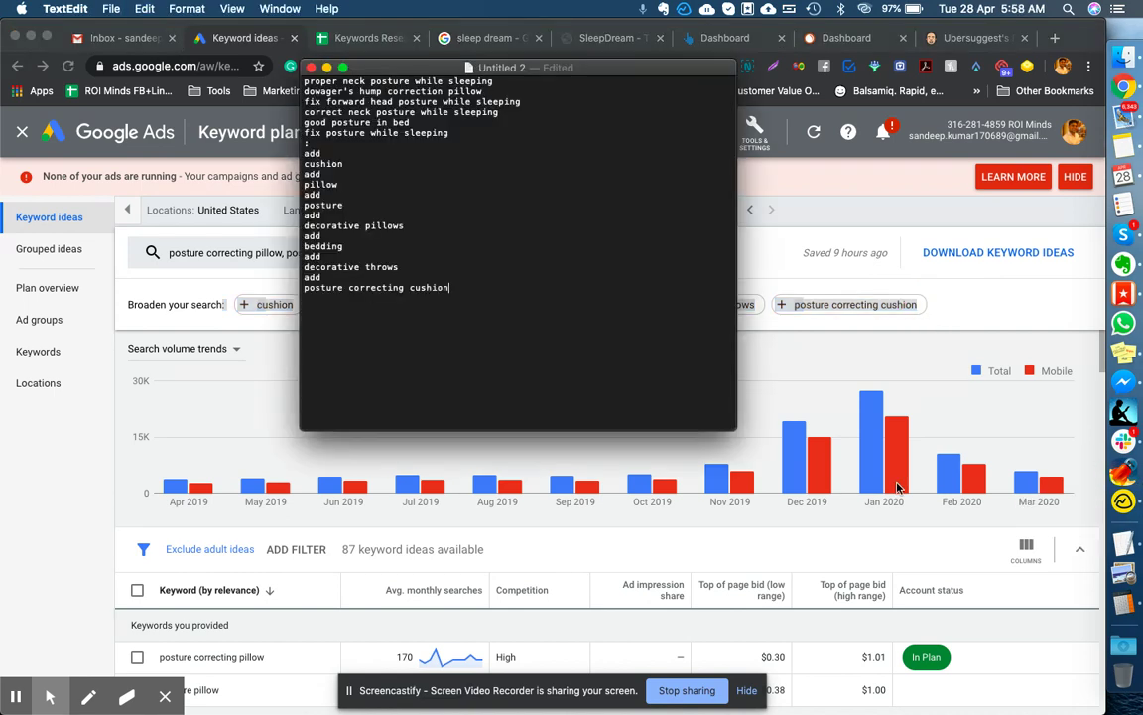
- Delete the colon and every "add" line from the pasted suggestions and separate them from the posture keywords with a blank line
triple_click(317, 144)
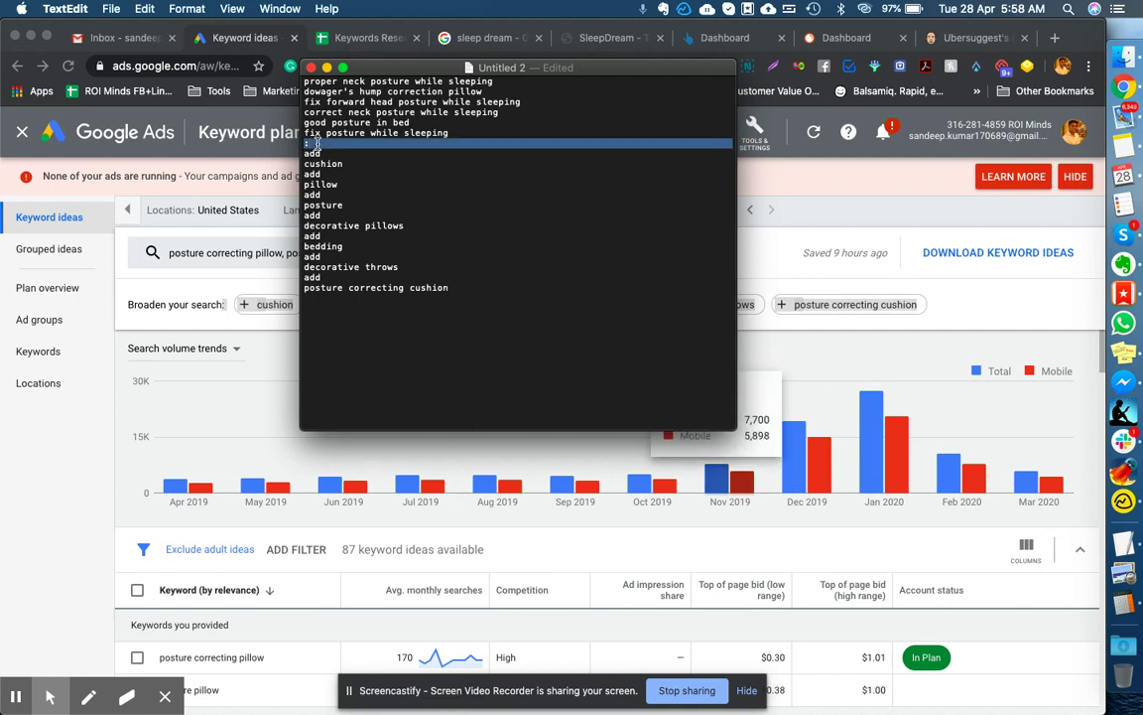
key(shift+Down)
key(BackSpace)
key(shift+Down)
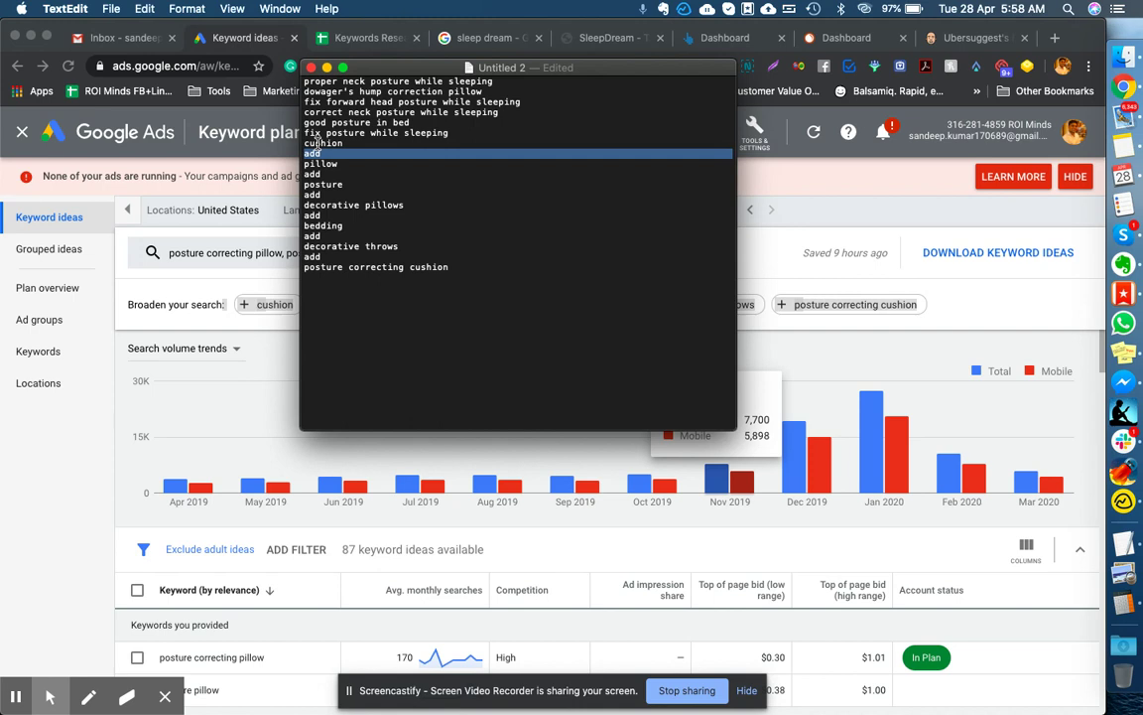
key(BackSpace)
key(shift+Down)
key(BackSpace)
key(Down)
key(shift+Down)
key(BackSpace)
key(shift+Down)
key(BackSpace)
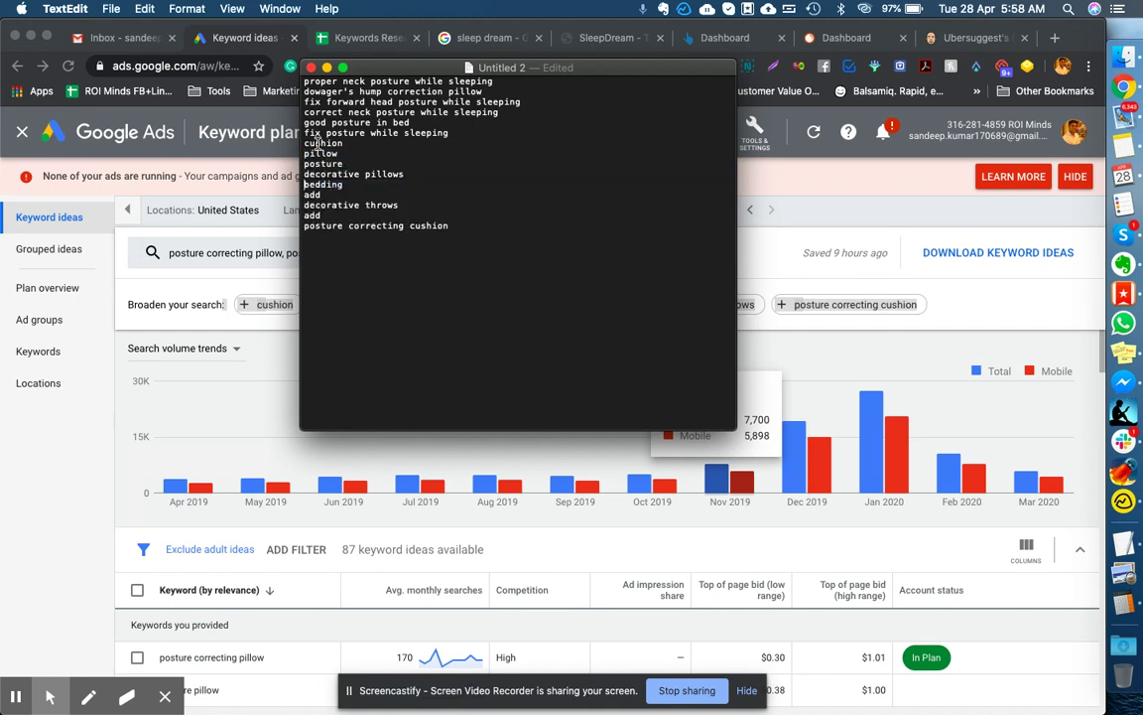
key(shift+Down)
key(BackSpace)
key(shift+Down)
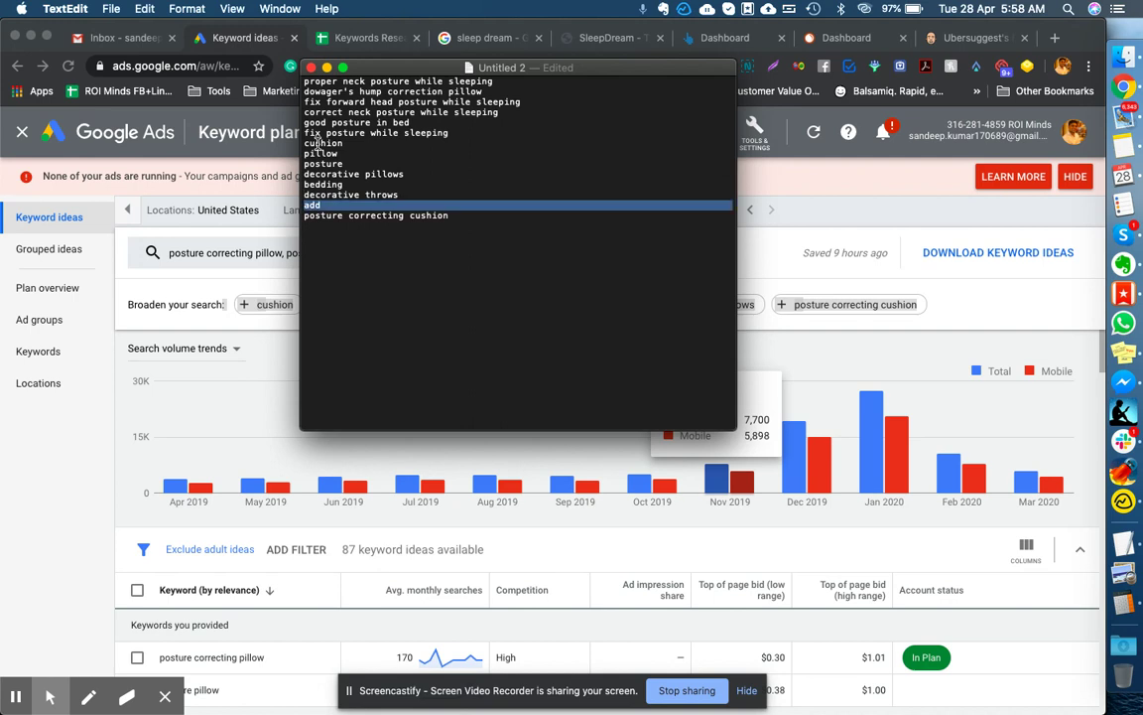
key(BackSpace)
key(Up)
key(Return)
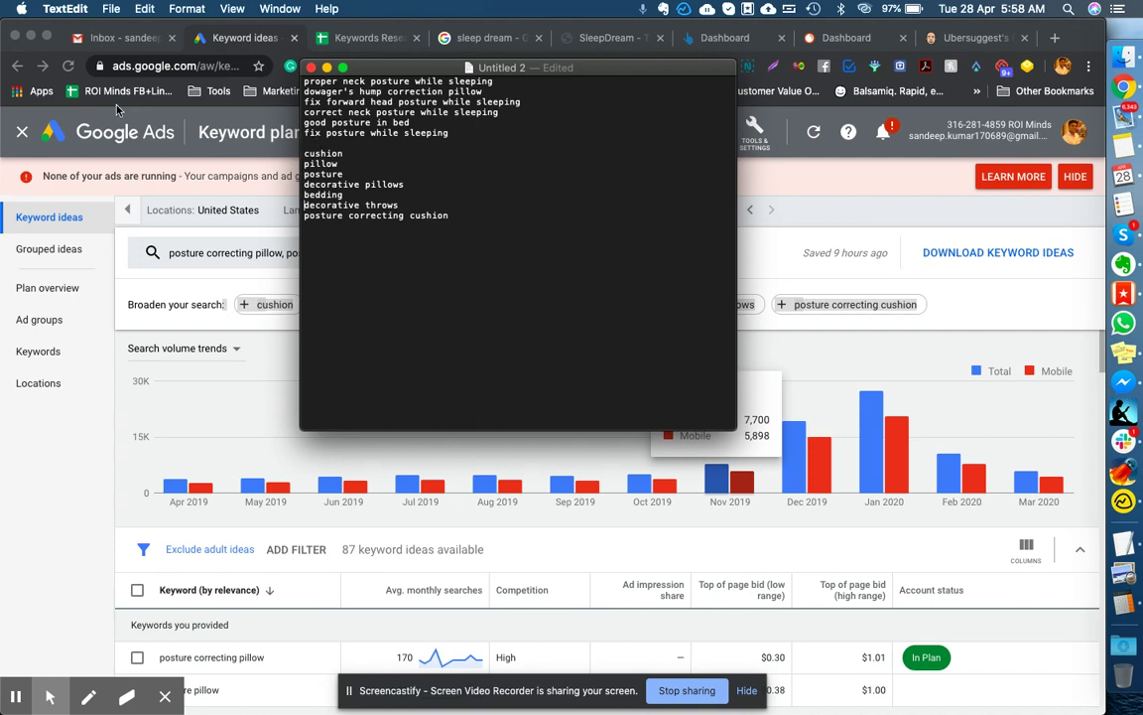
- Return to the Keyword Planner results in Chrome and add "posture pillow" to Ad group 1 of the plan as broad match
click(127, 446)
scroll(127, 446, down, 5)
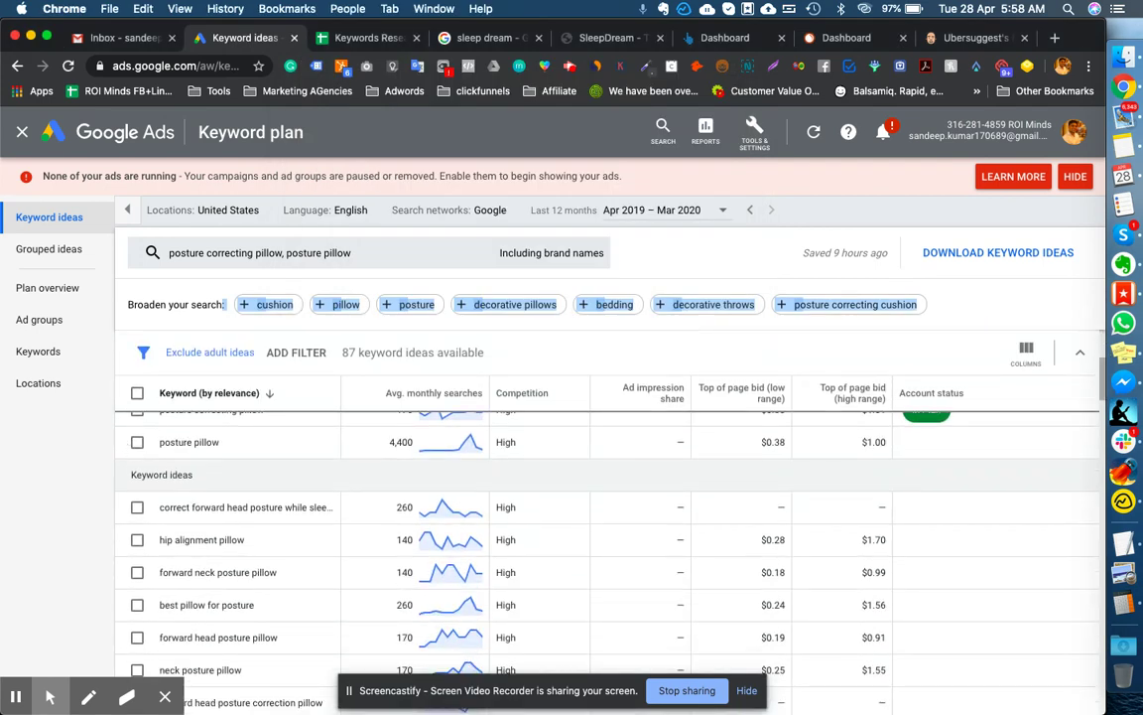
scroll(132, 456, up, 2)
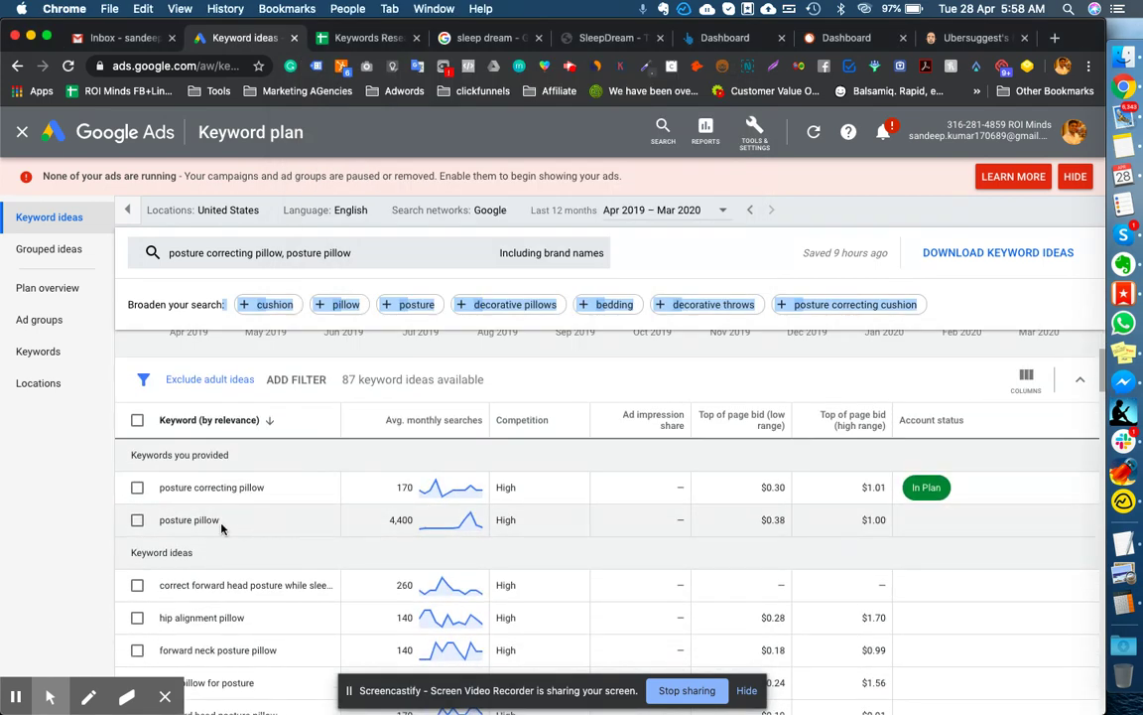
click(137, 520)
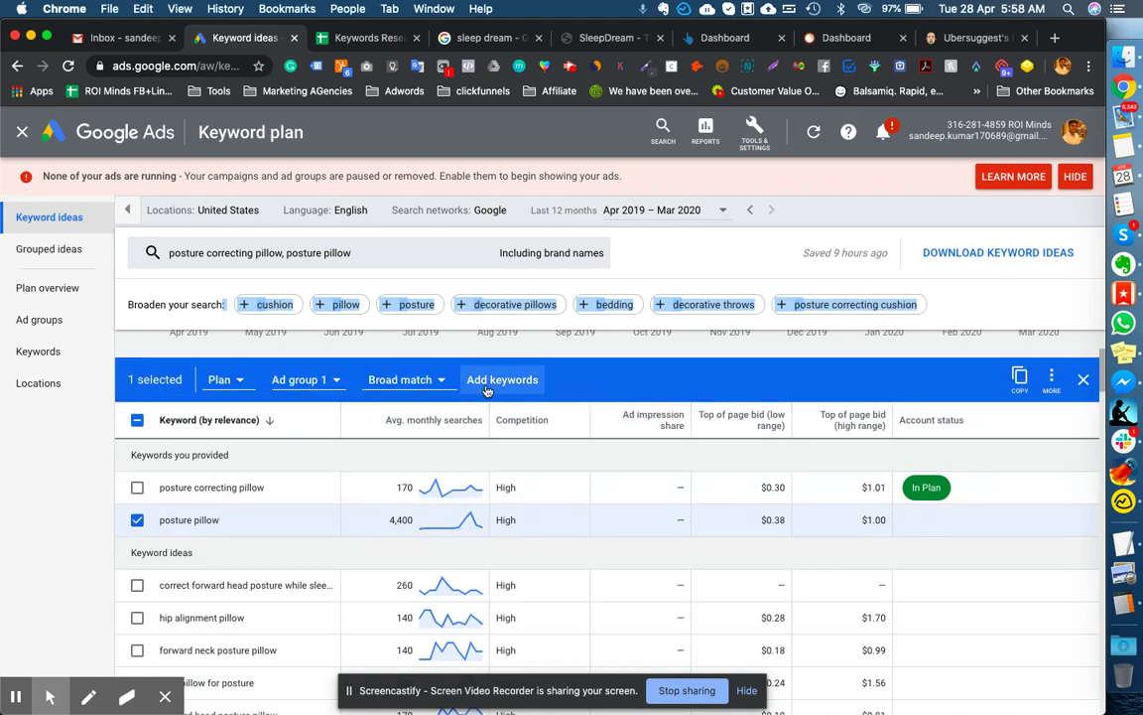
- Select the keyword ideas "forward neck posture pillow", "best pillow for posture", "forward head posture pillow" and "neck posture pillow"
scroll(201, 541, down, 3)
scroll(209, 541, up, 2)
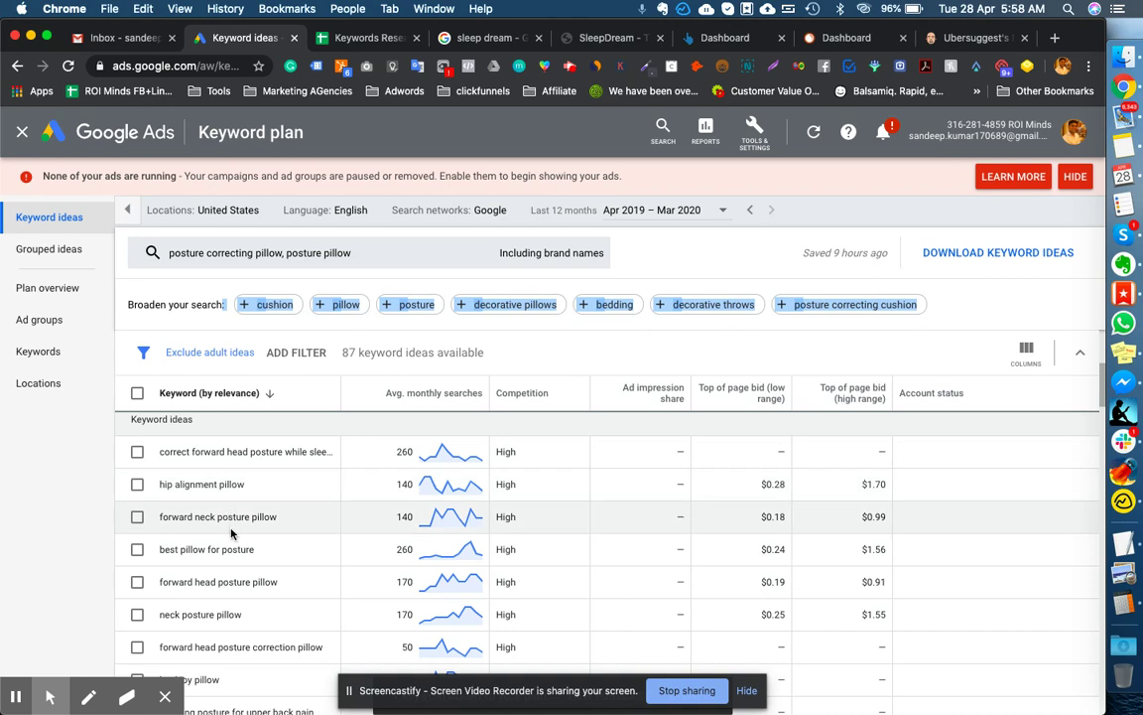
scroll(210, 516, down, 1)
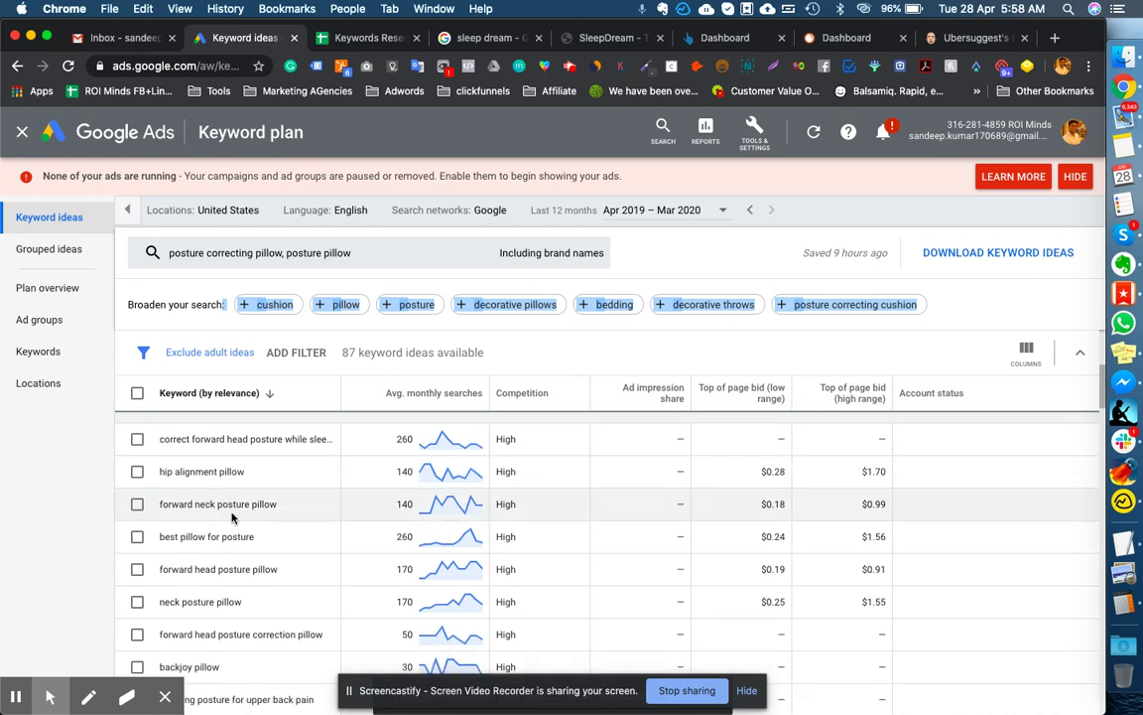
click(137, 504)
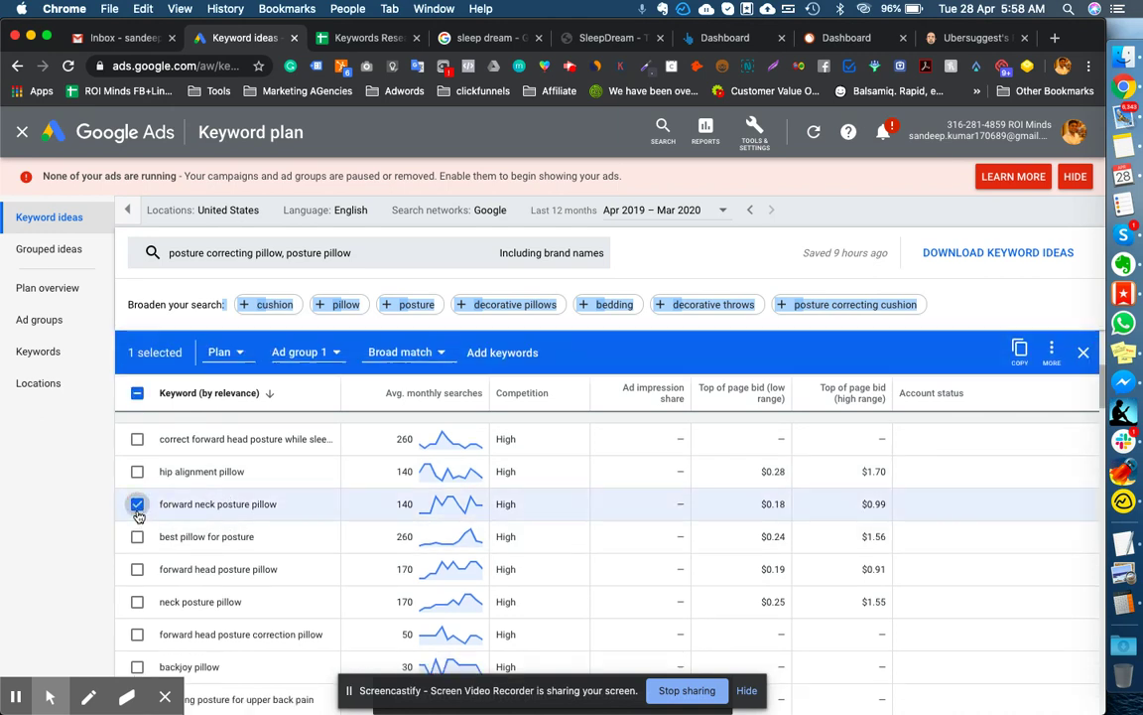
click(137, 536)
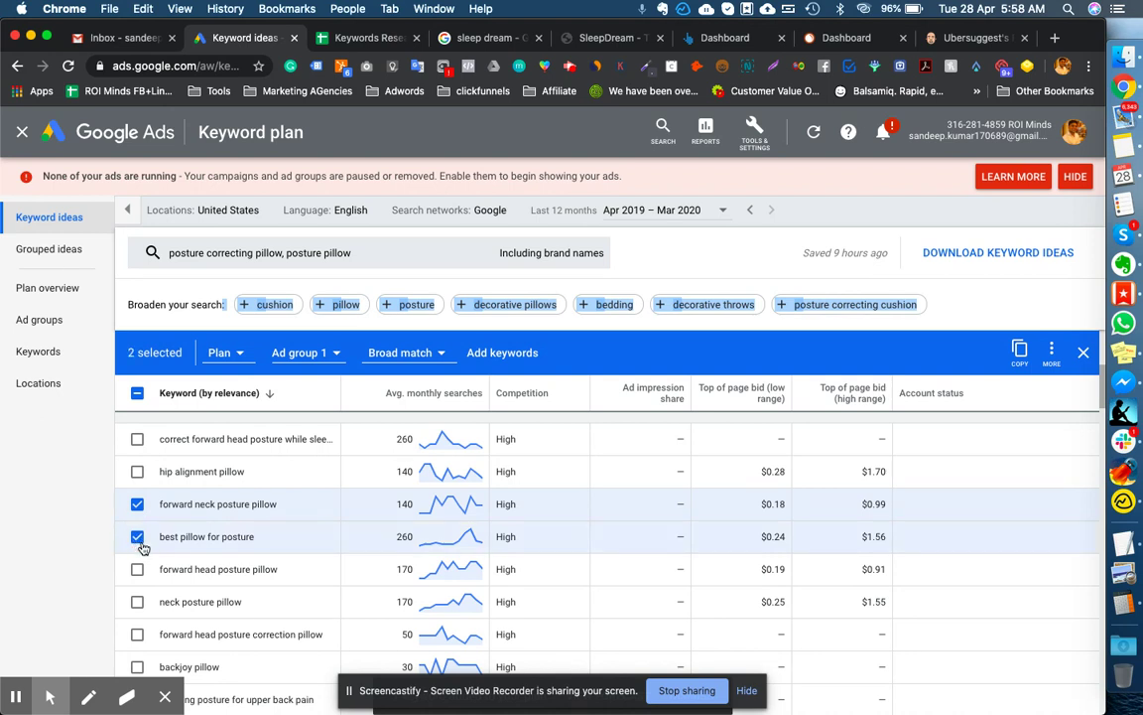
scroll(146, 556, down, 3)
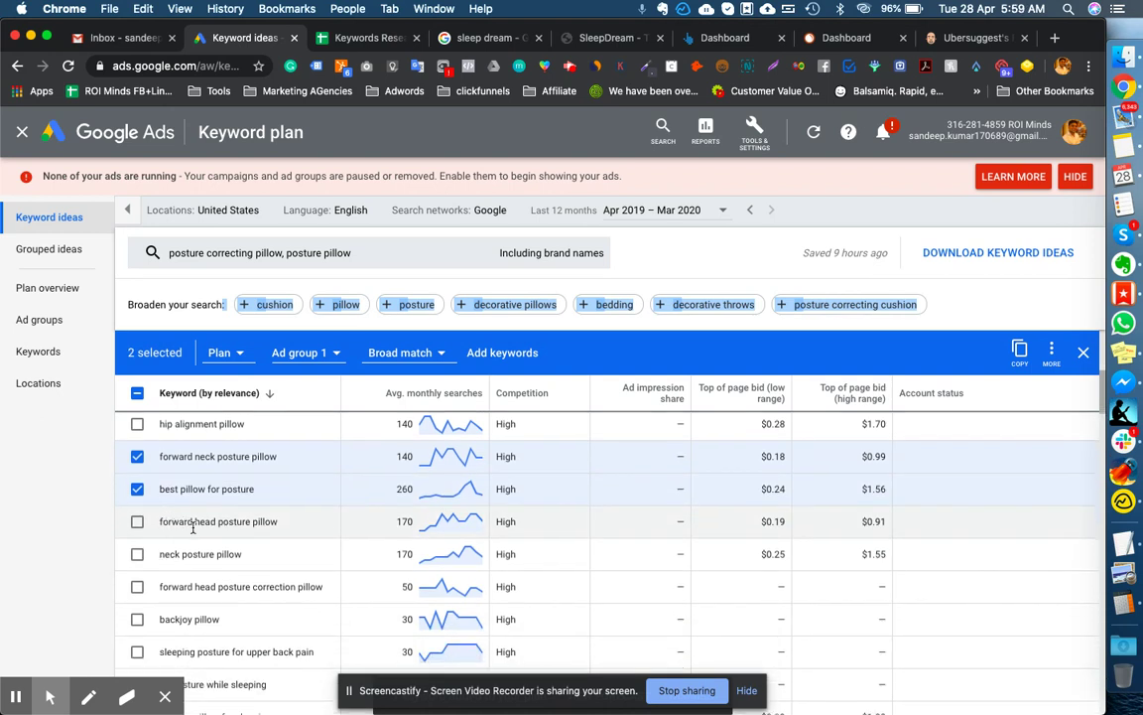
click(137, 521)
scroll(209, 575, down, 3)
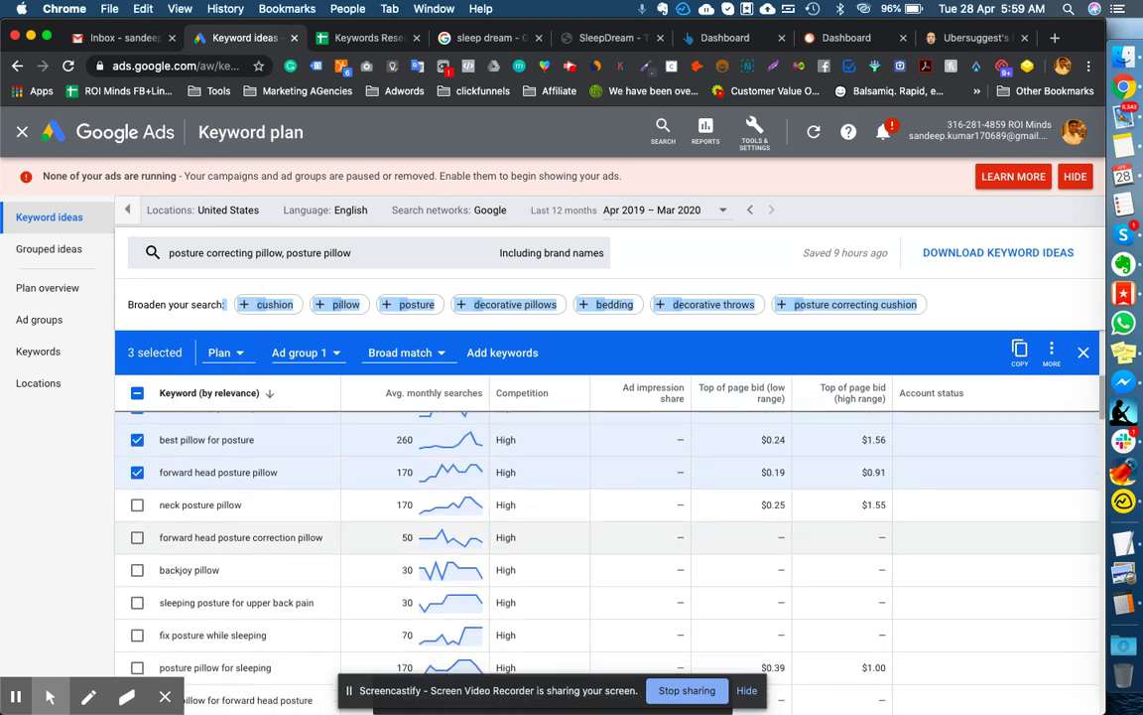
click(137, 507)
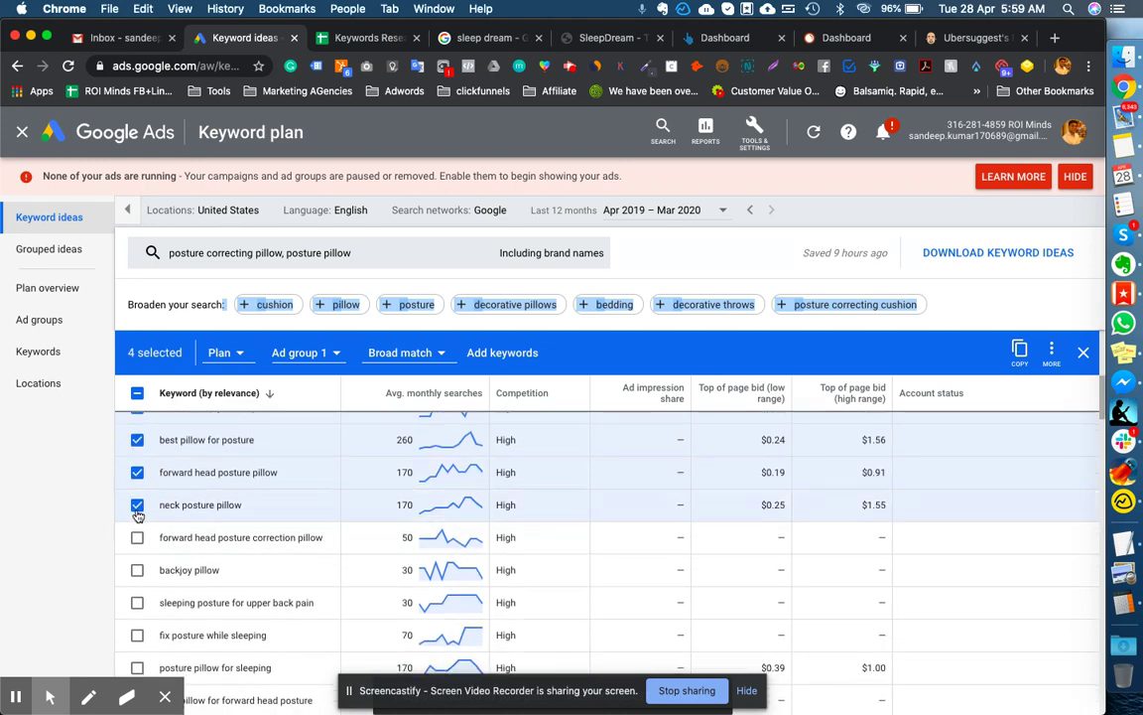
scroll(134, 567, down, 3)
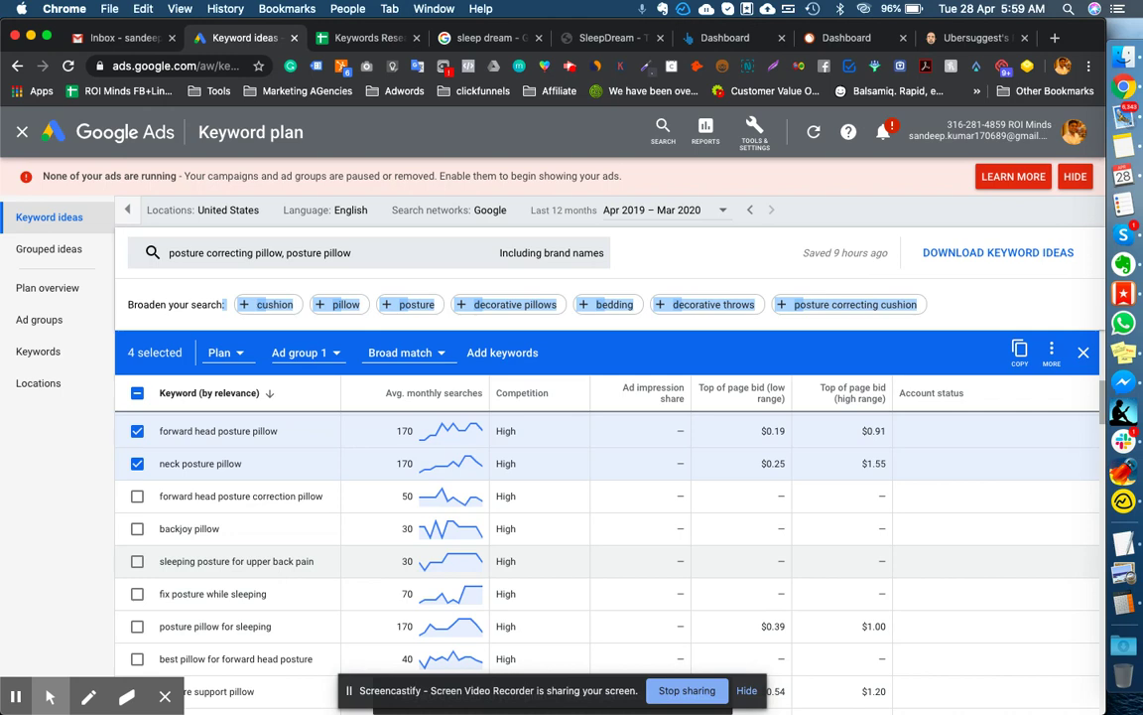
- Switch to the SleepDream website, read the home page's benefit claims and open the pillow's full product details
click(610, 37)
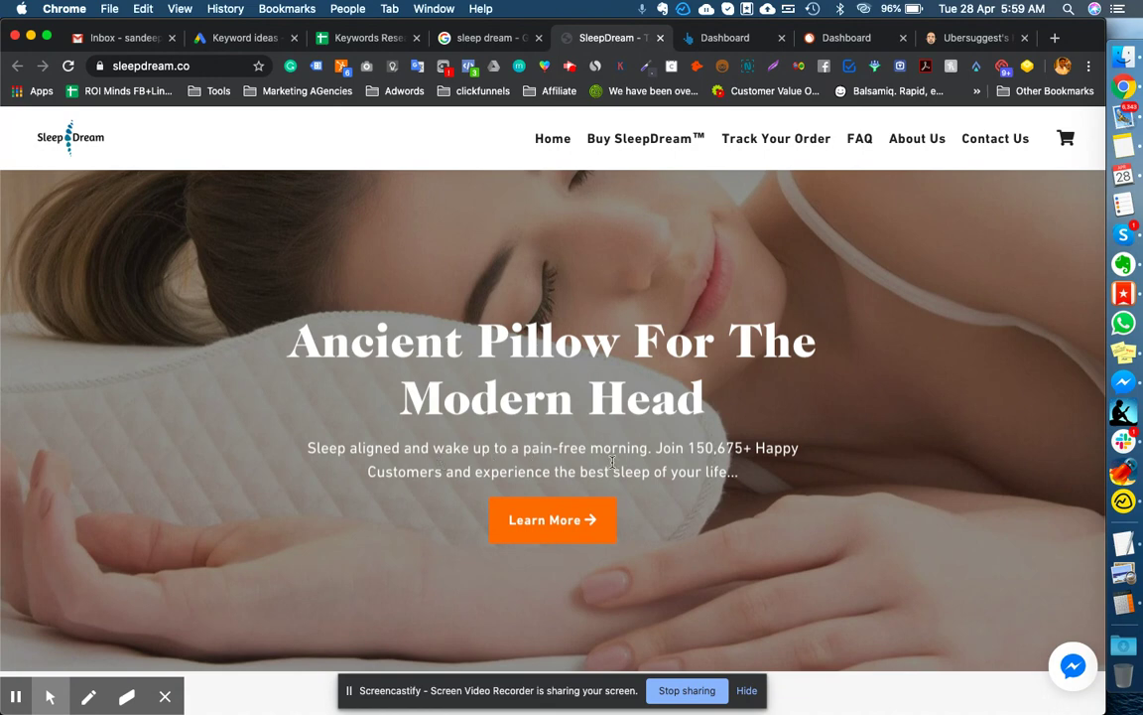
drag(645, 448, 472, 448)
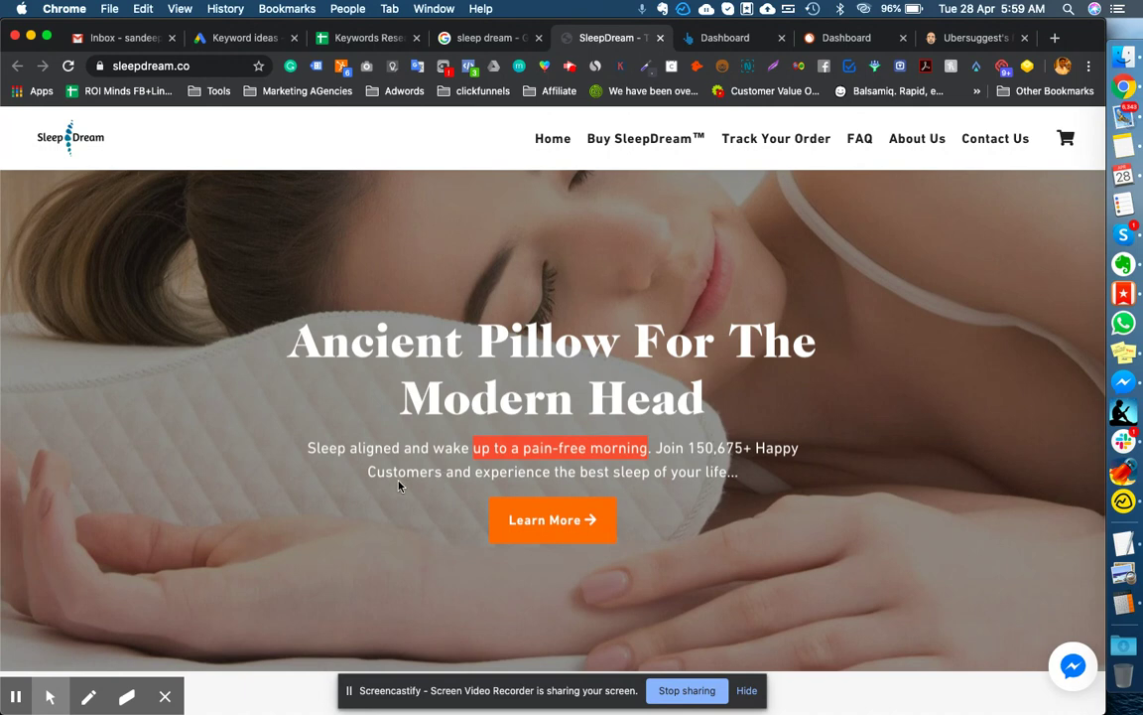
scroll(529, 488, down, 5)
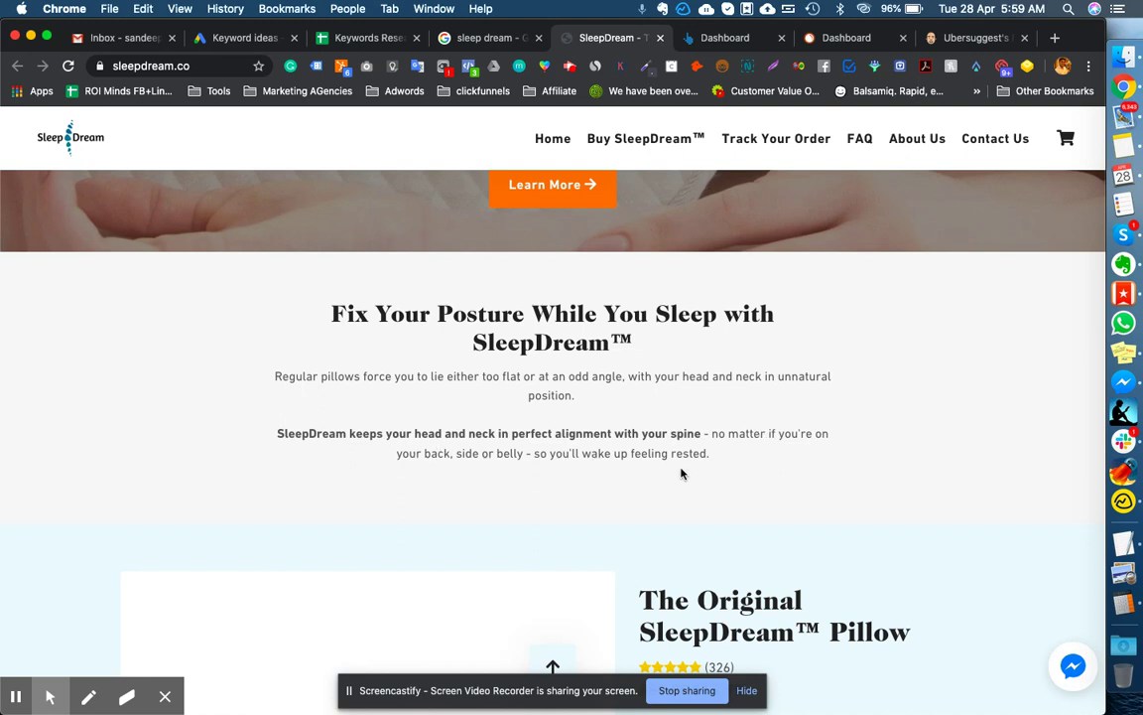
scroll(681, 473, down, 5)
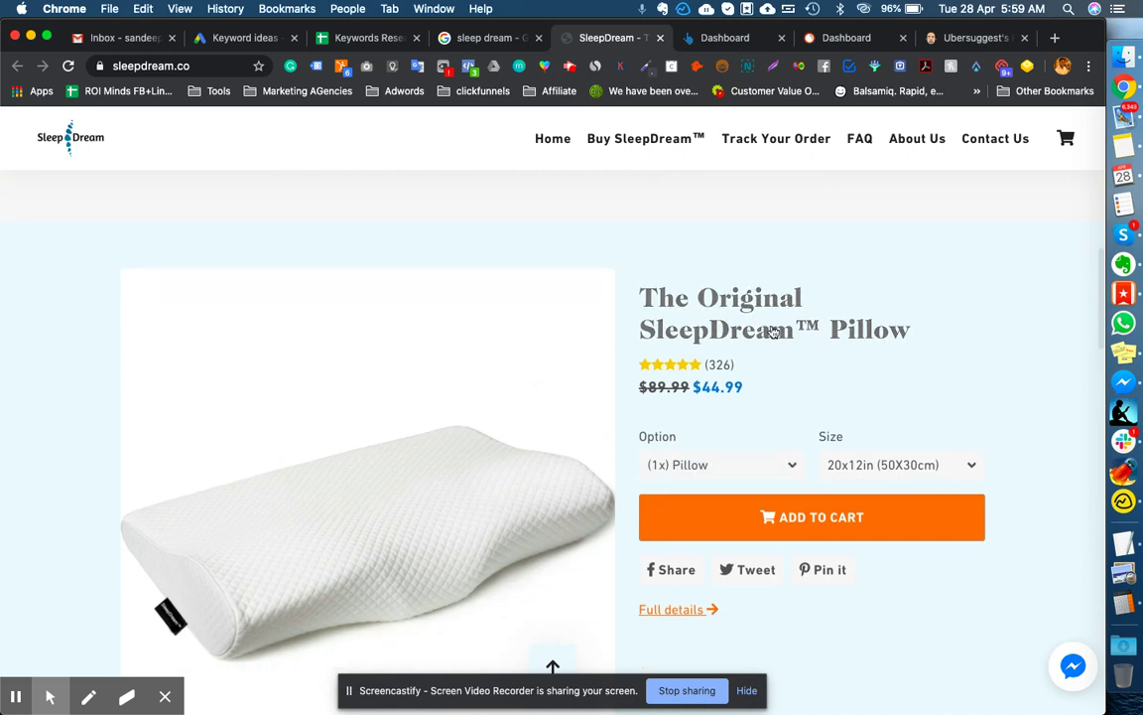
scroll(886, 329, down, 1)
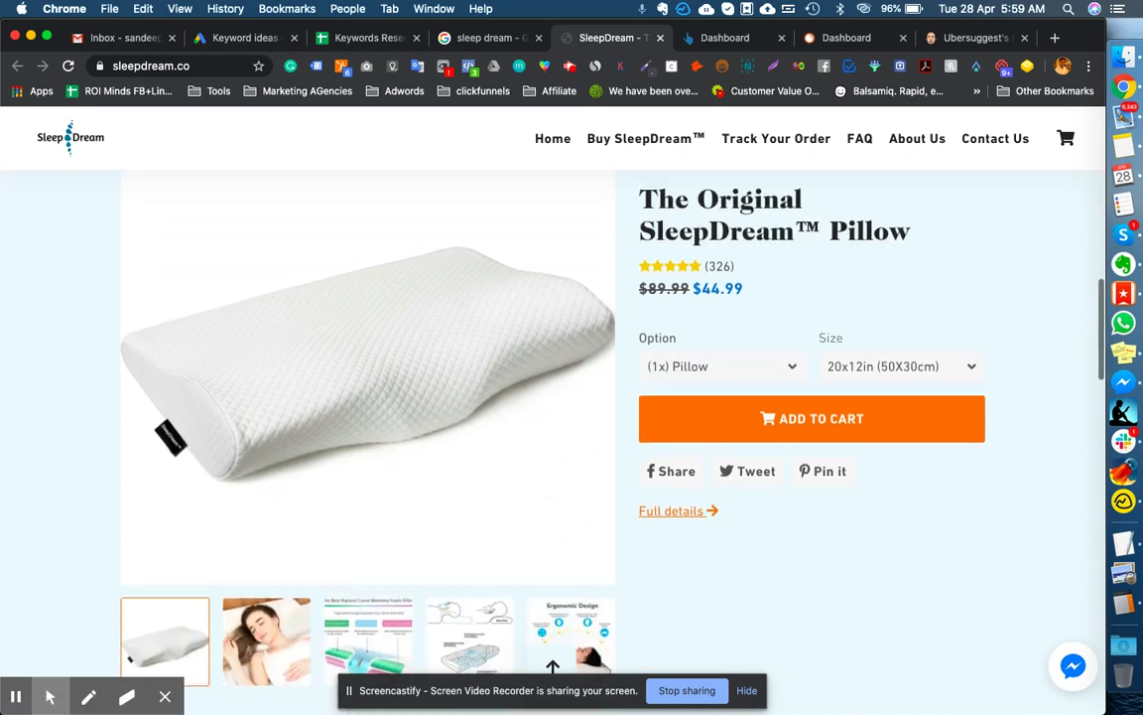
scroll(744, 466, down, 2)
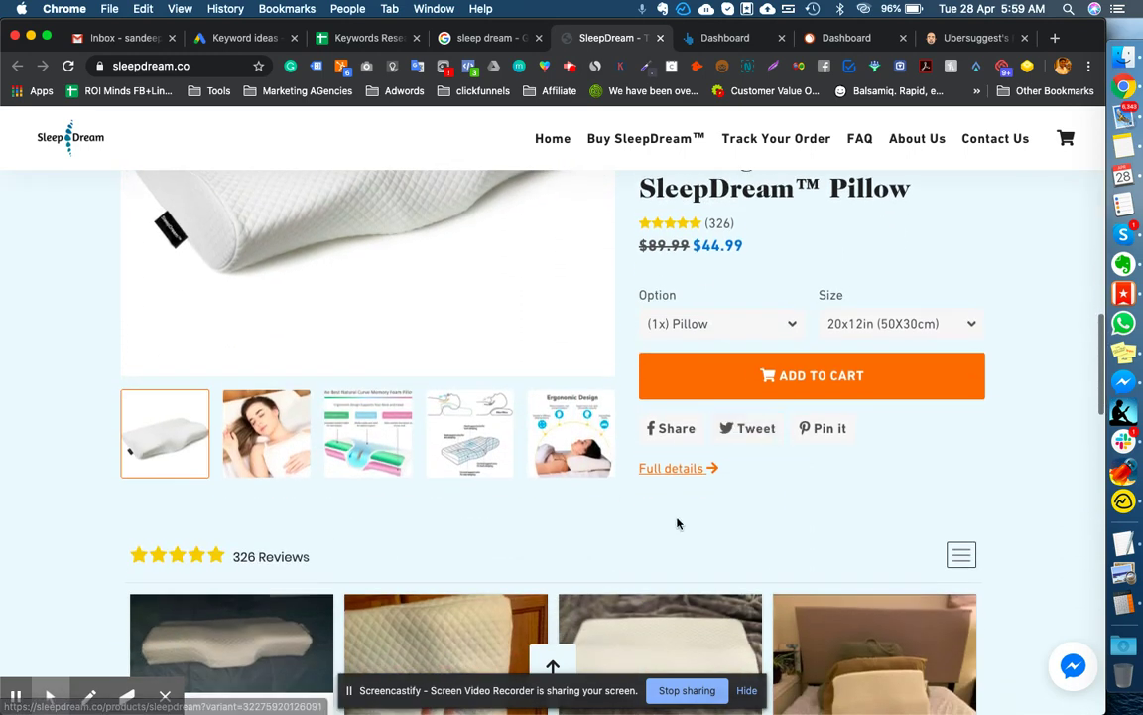
scroll(677, 523, down, 1)
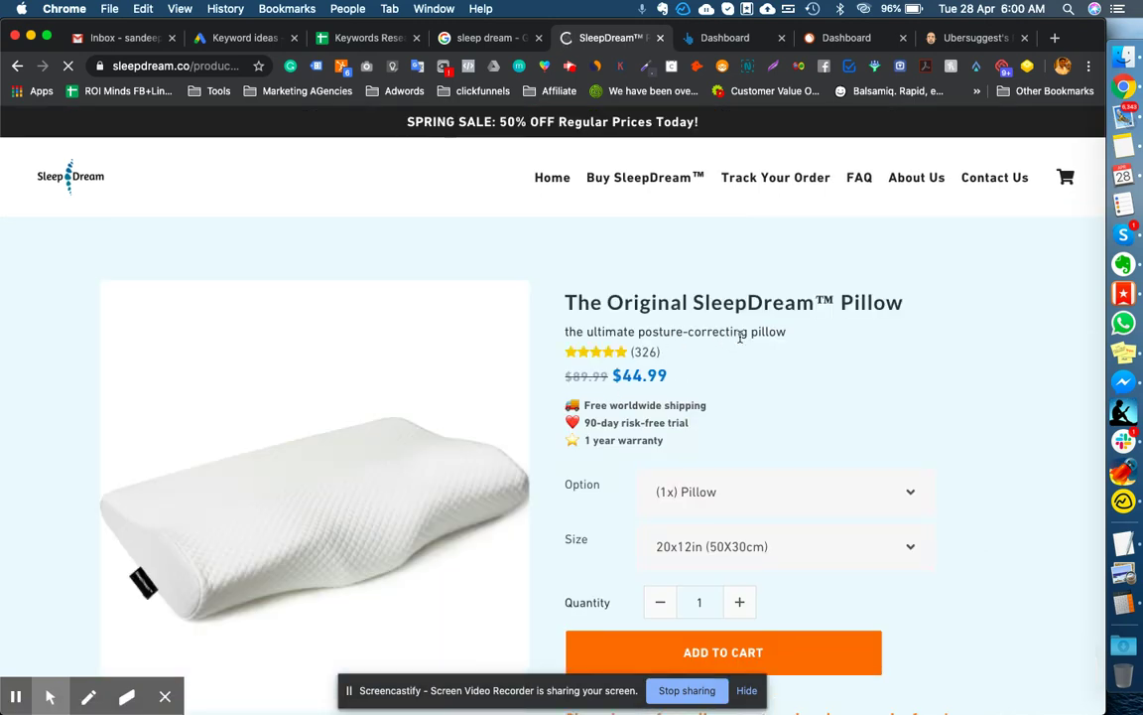
- Read the pillow's product page for its benefits, features and the sleep problems it addresses as keyword inspiration
scroll(799, 335, down, 5)
scroll(799, 344, down, 3)
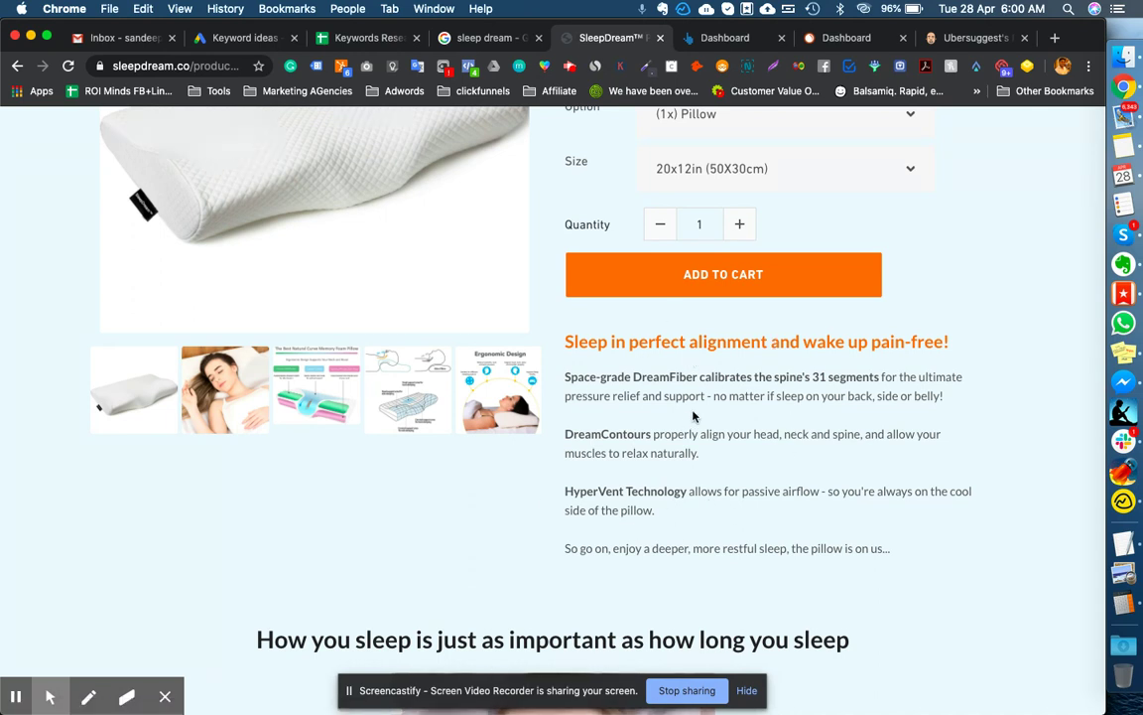
scroll(685, 397, down, 1)
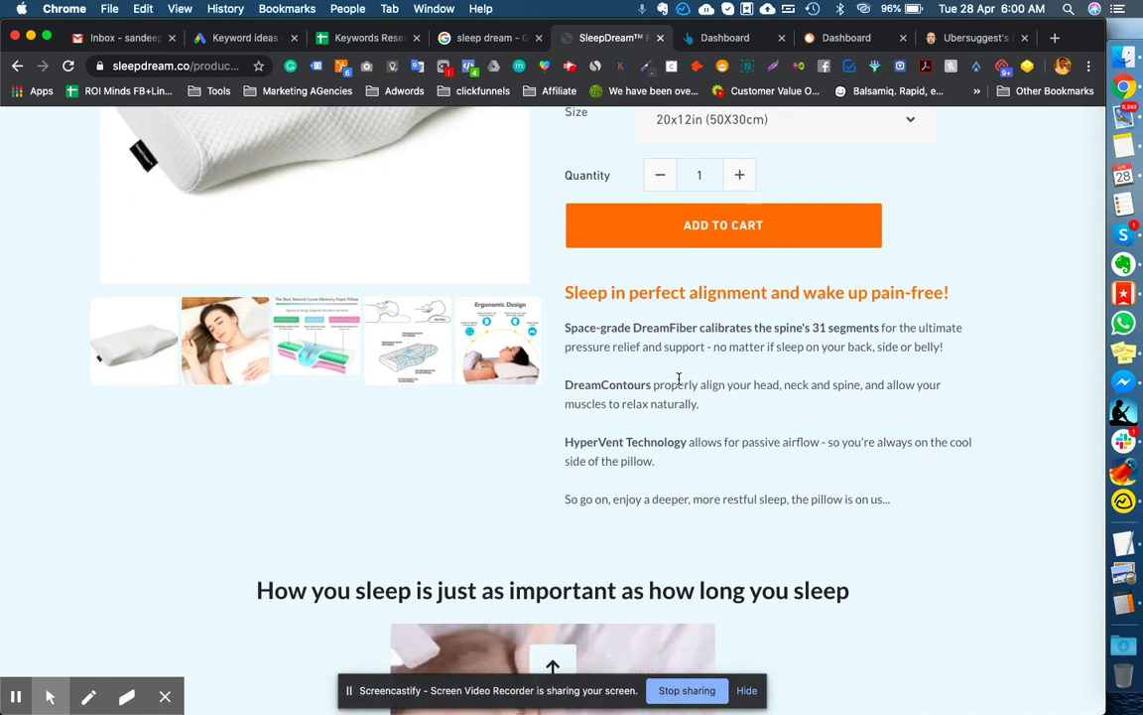
scroll(675, 382, down, 1)
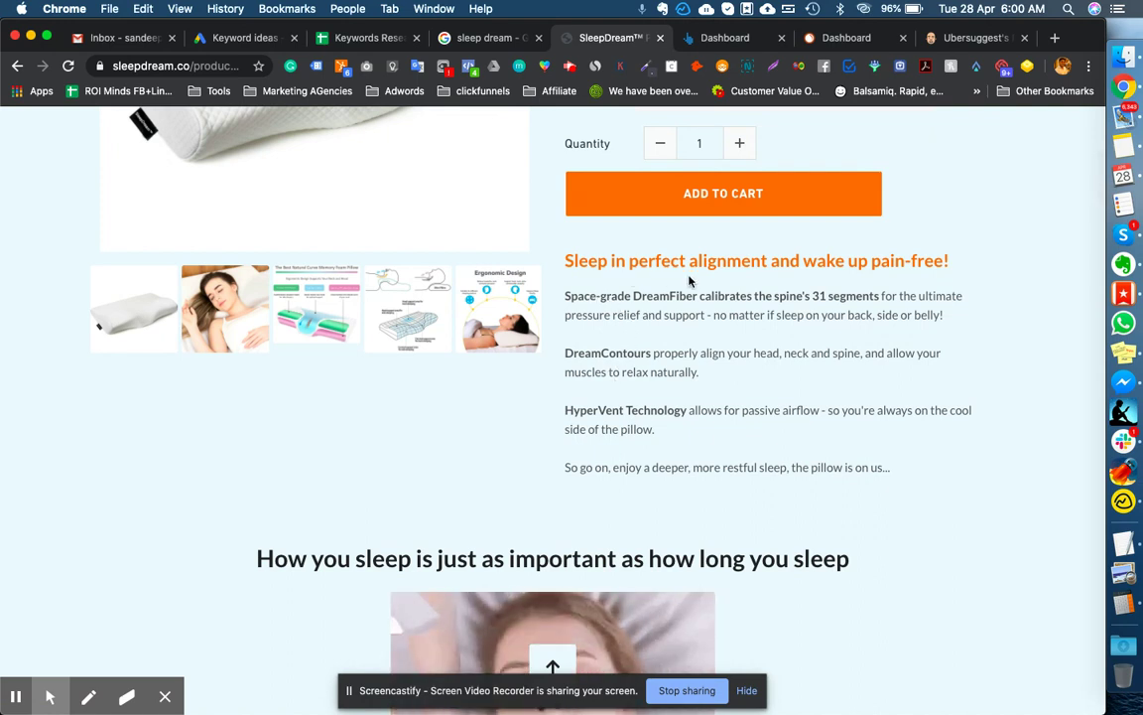
scroll(765, 375, down, 2)
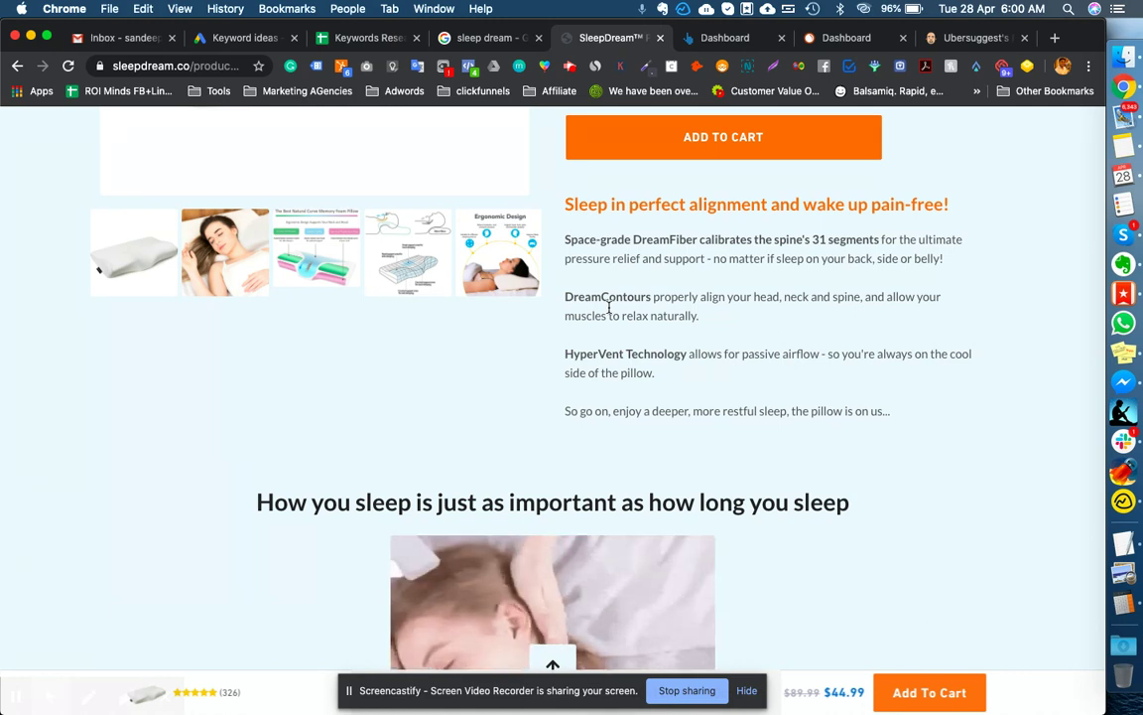
scroll(662, 389, down, 1)
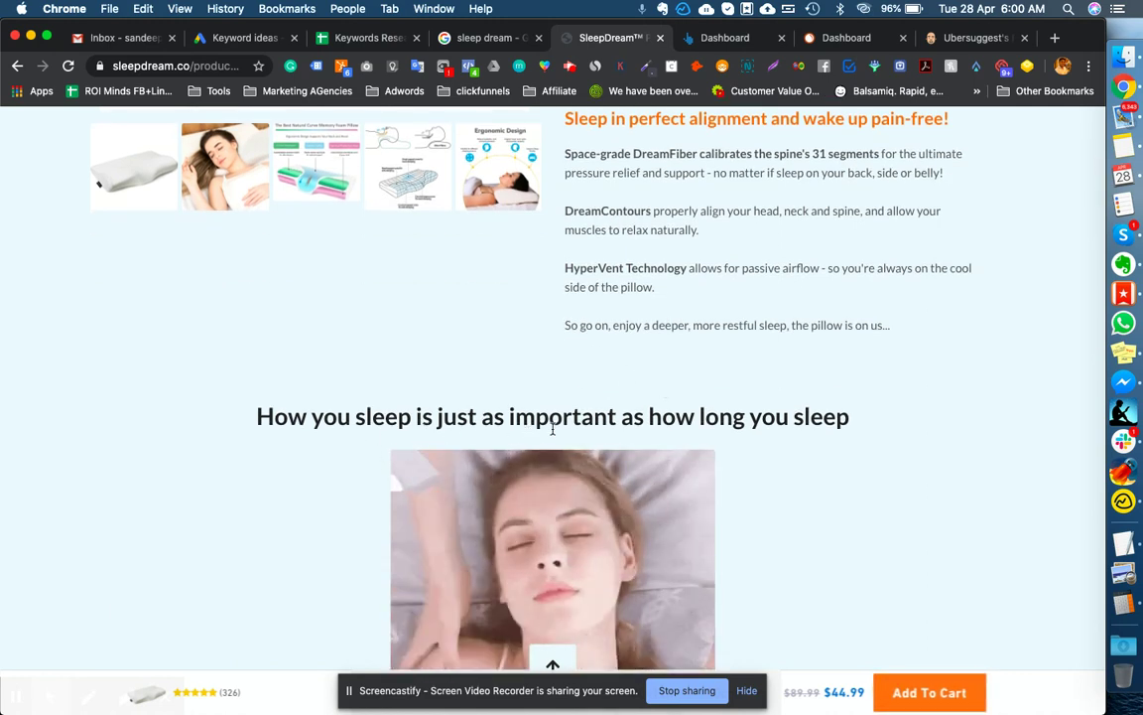
scroll(671, 434, down, 5)
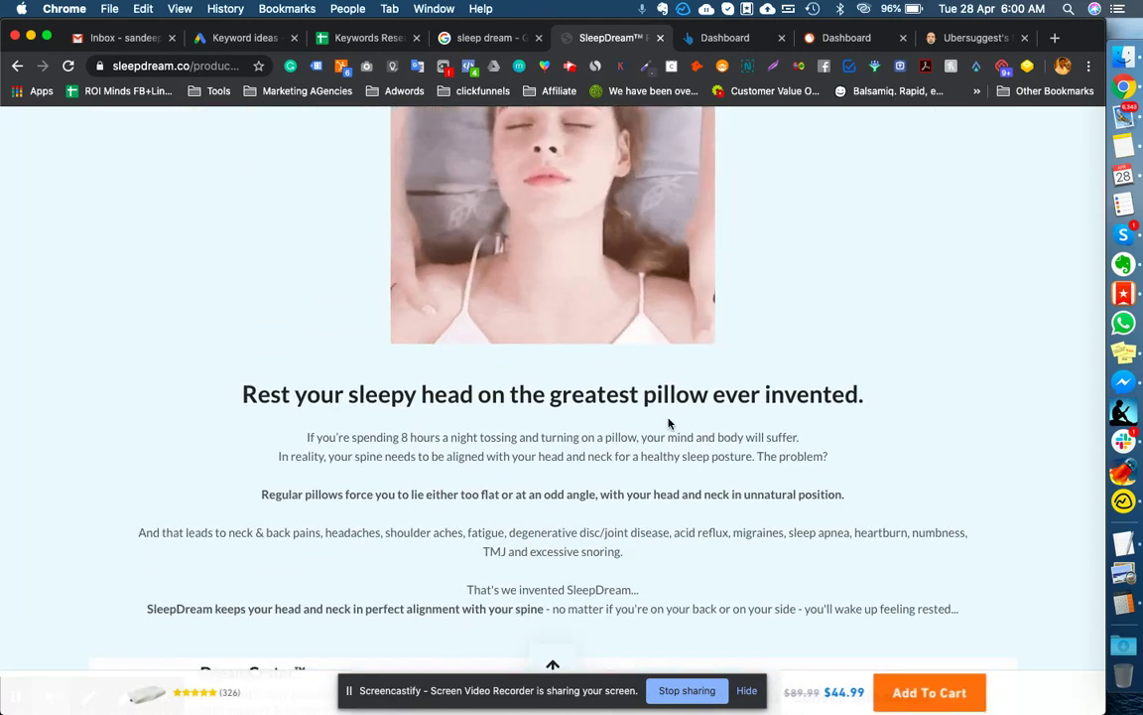
scroll(671, 426, down, 2)
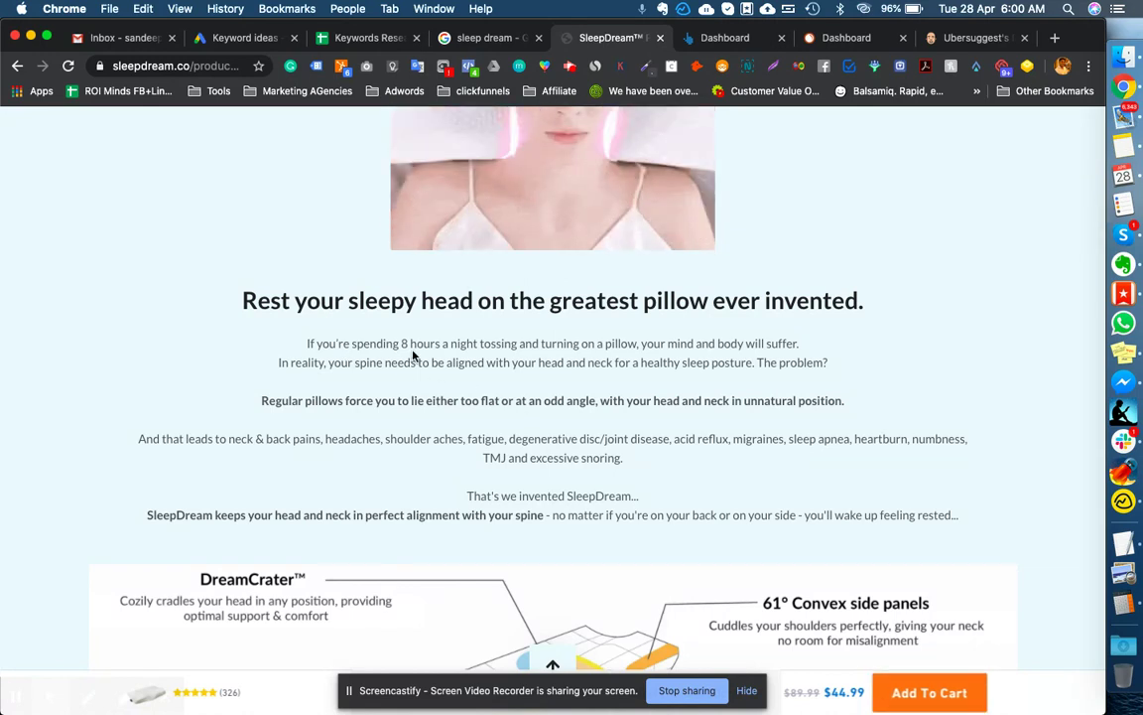
- Read the product page's sections on pillow design, correct sleeping position, back and side sleeping, and the comfort scale for keyword ideas
scroll(546, 585, down, 2)
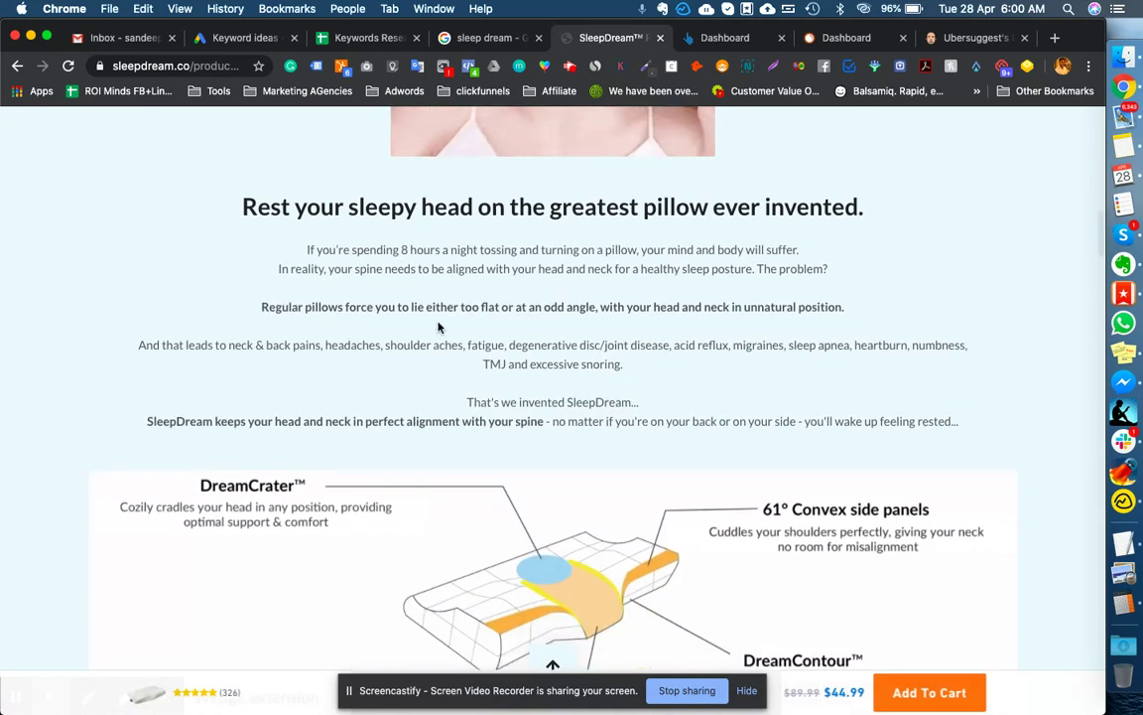
scroll(531, 414, down, 7)
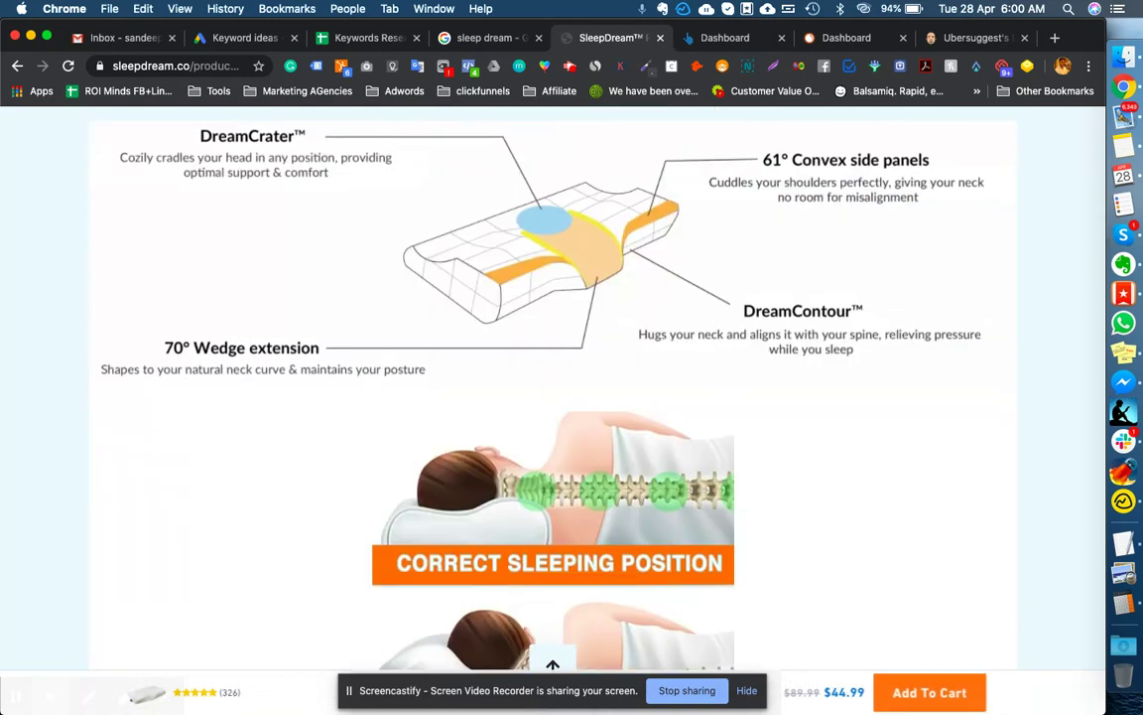
scroll(717, 372, down, 4)
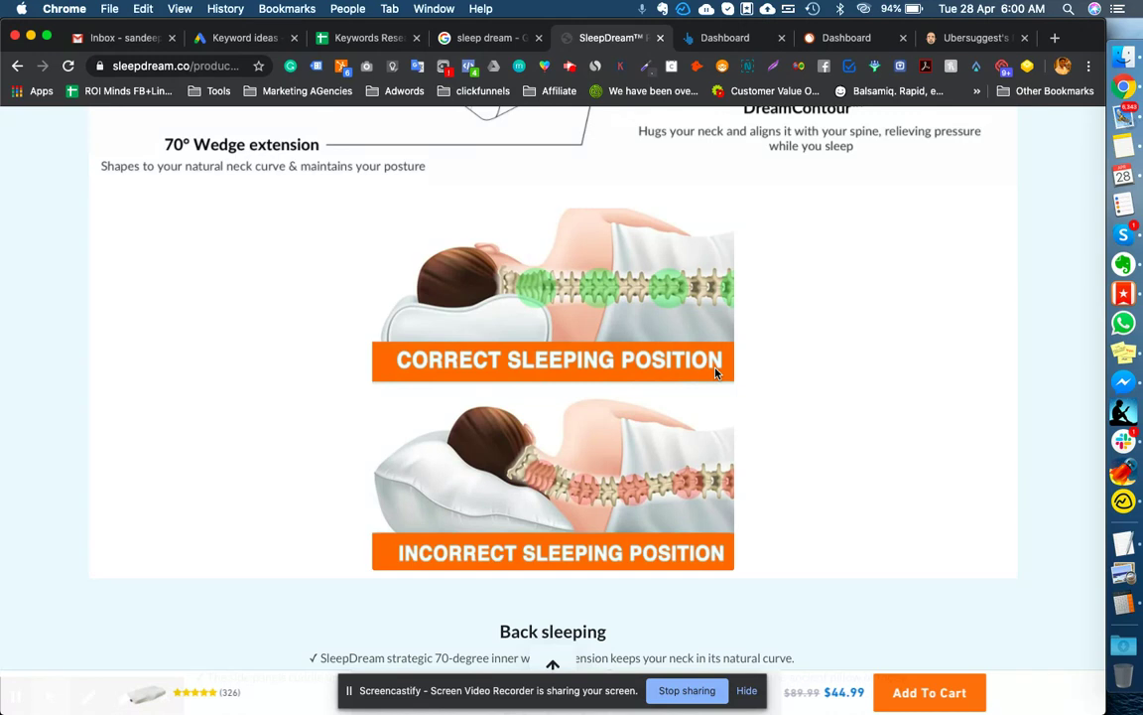
scroll(716, 372, down, 2)
scroll(663, 472, down, 5)
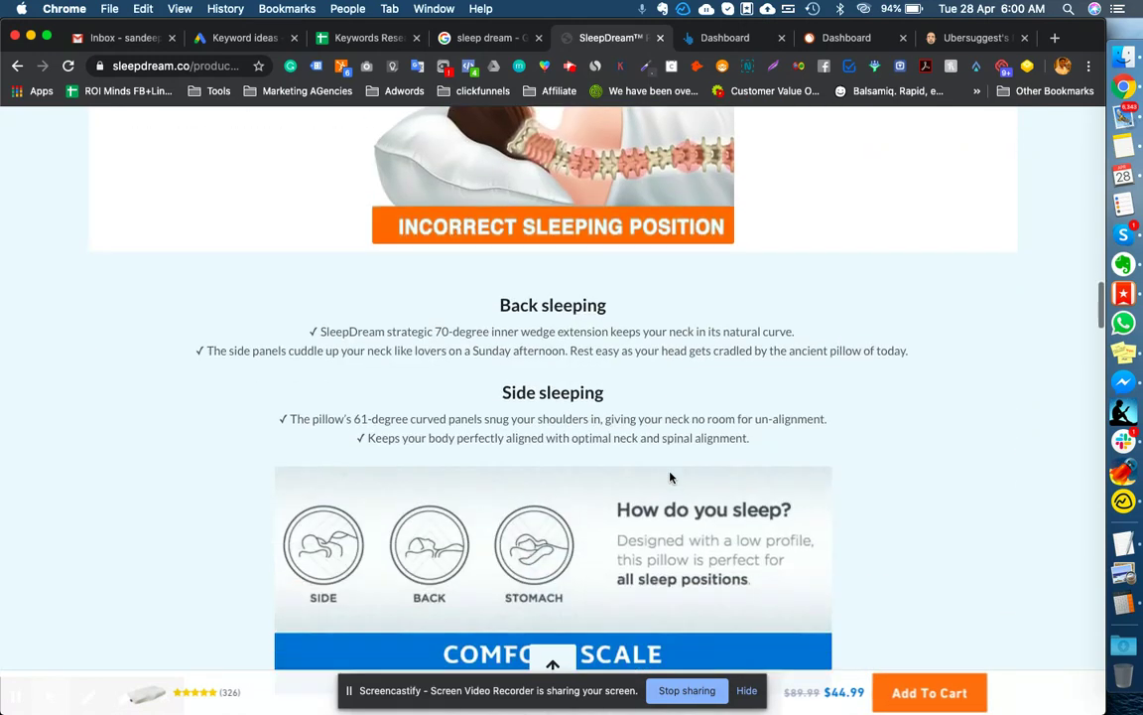
scroll(670, 477, down, 2)
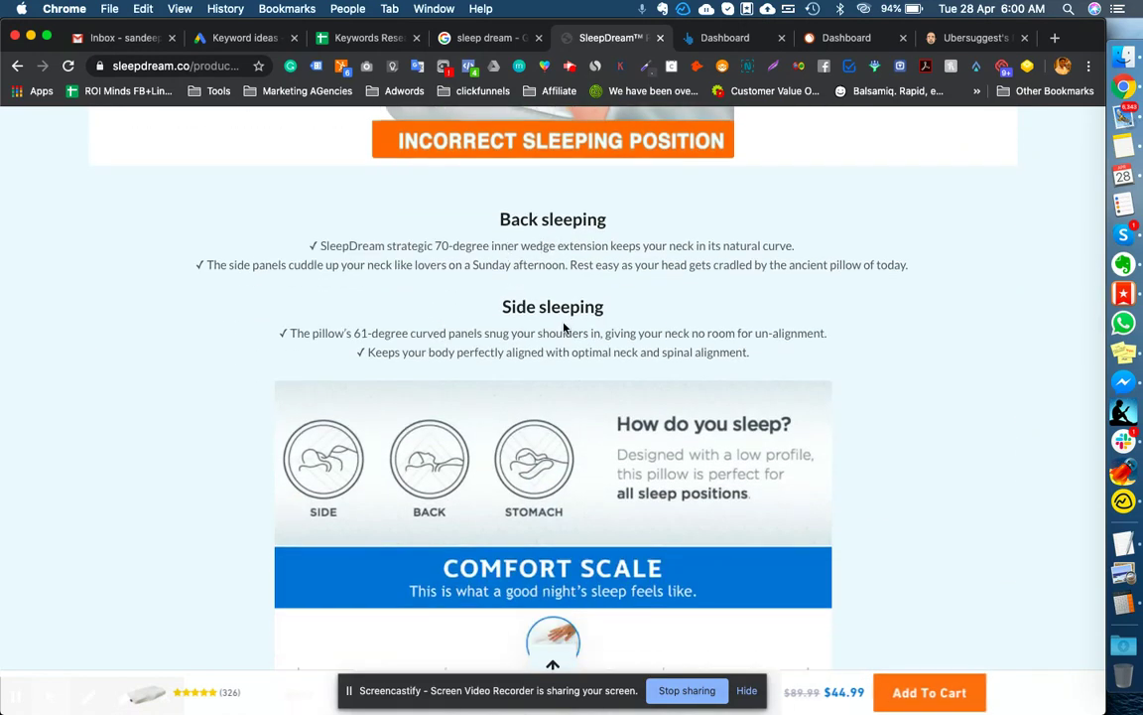
scroll(492, 462, down, 4)
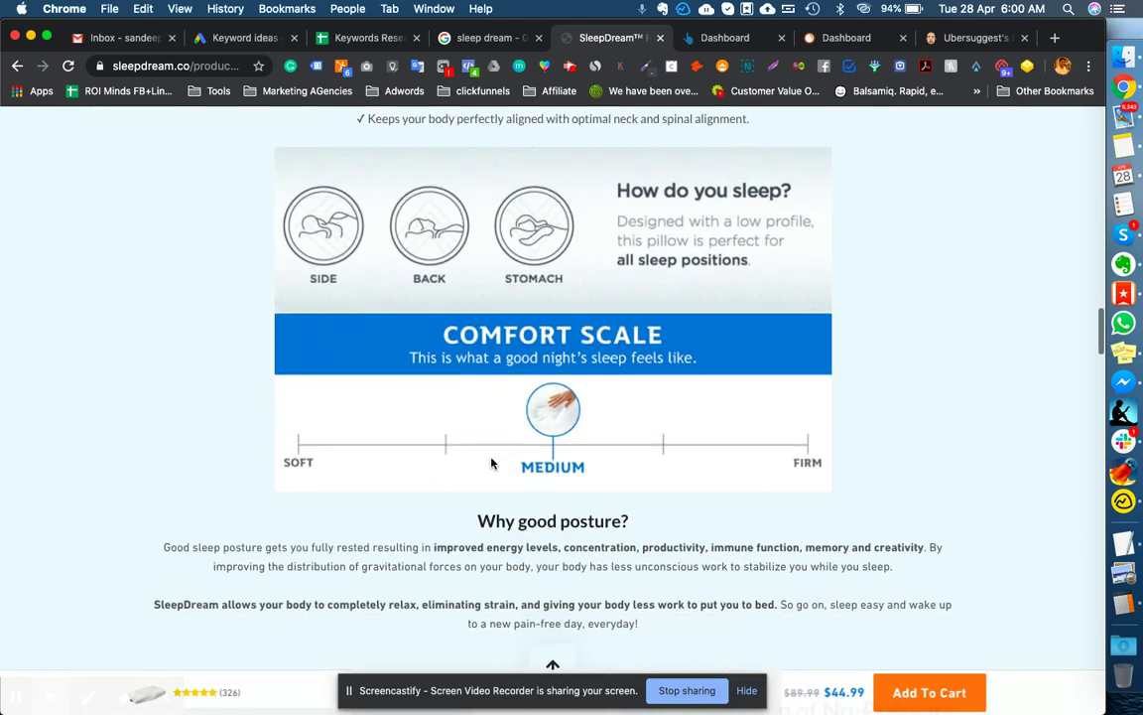
- Read the product page's remaining sections on good posture, memory foam support, breathable cover, eye mask and SleepDream specs
scroll(492, 507, down, 5)
scroll(525, 316, down, 5)
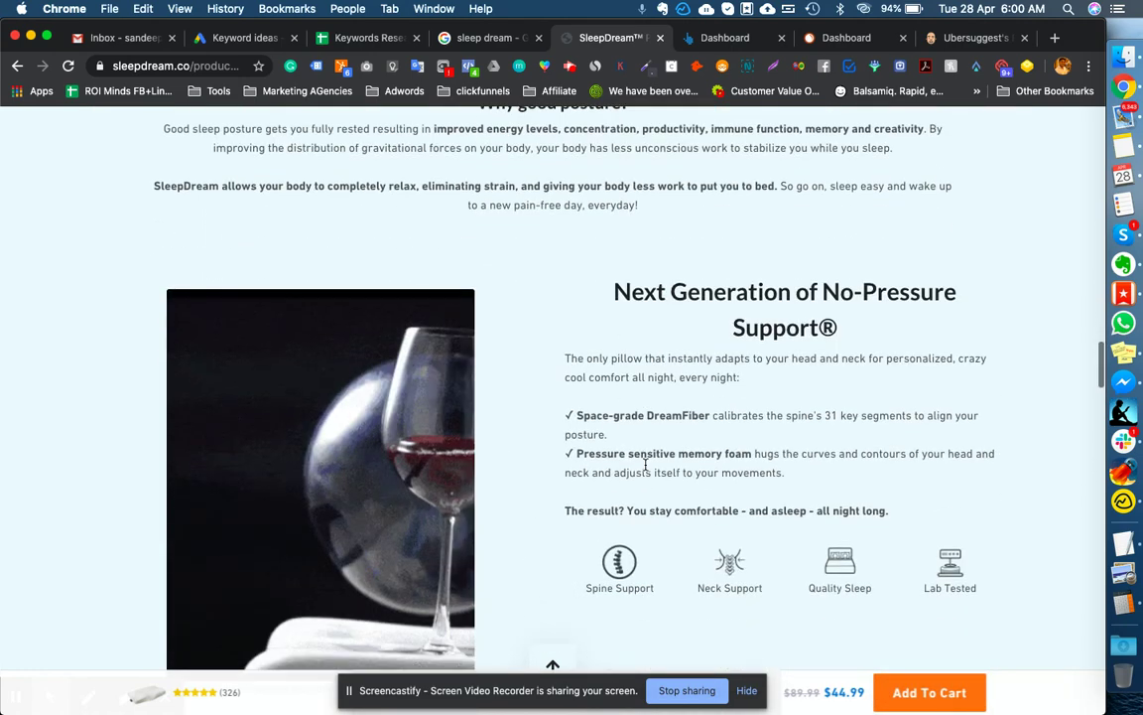
scroll(805, 307, down, 8)
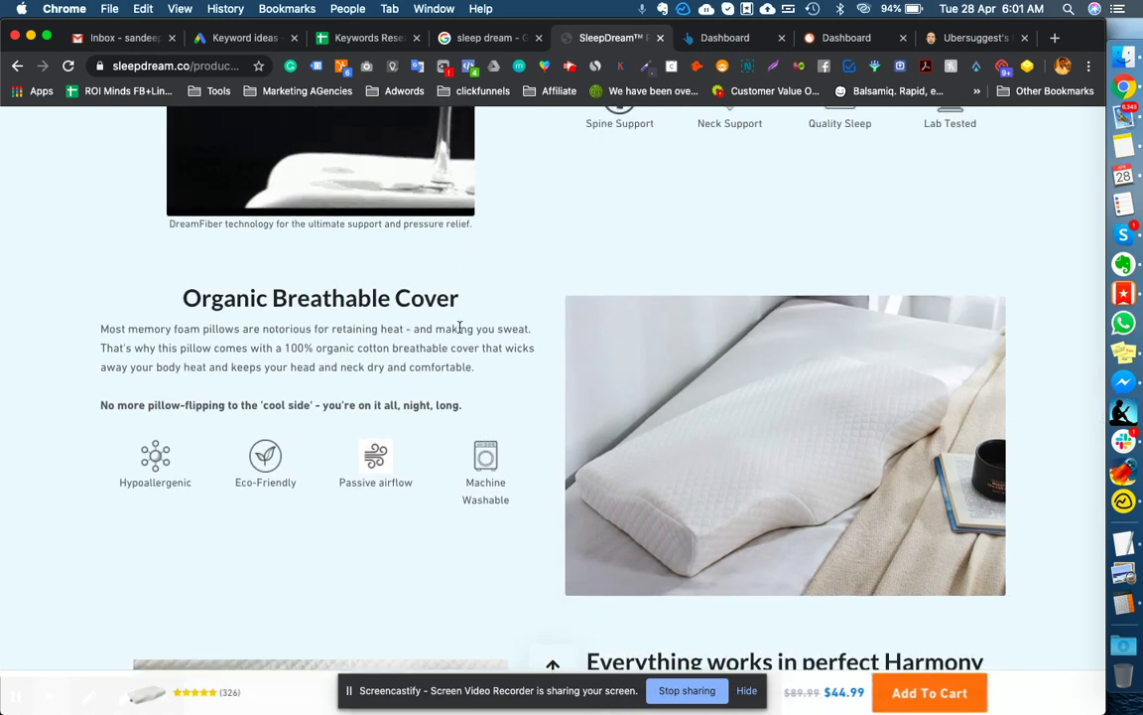
scroll(460, 326, down, 7)
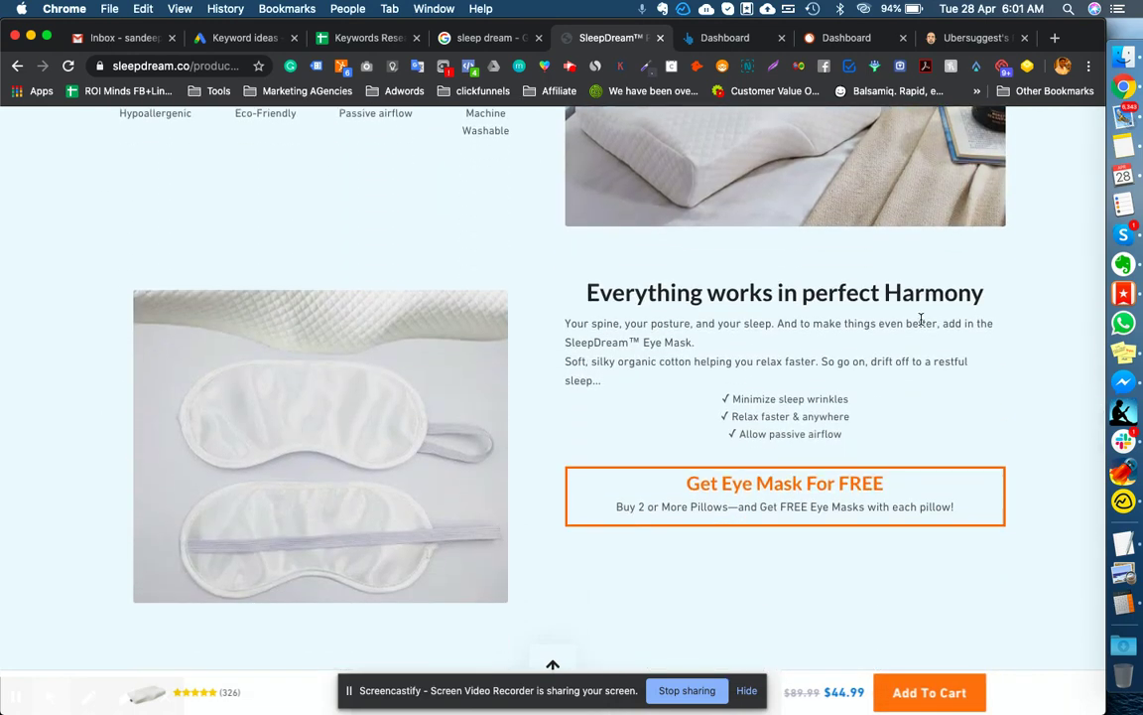
scroll(933, 324, down, 1)
scroll(552, 377, down, 15)
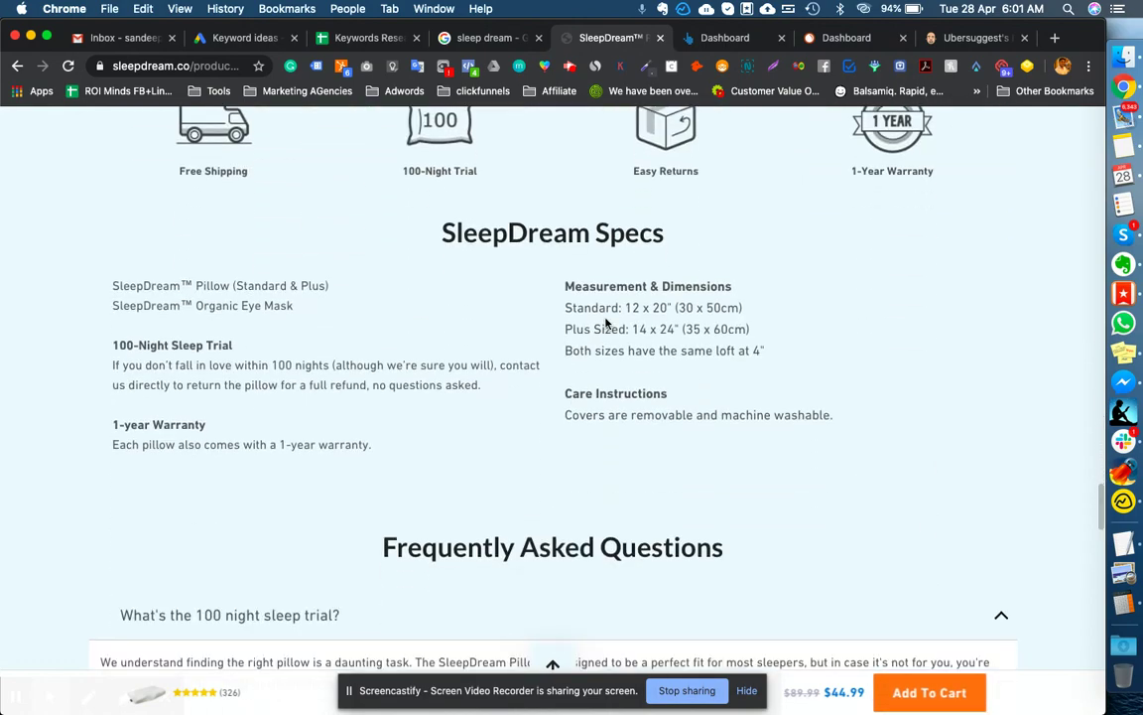
scroll(605, 250, down, 1)
scroll(605, 251, up, 6)
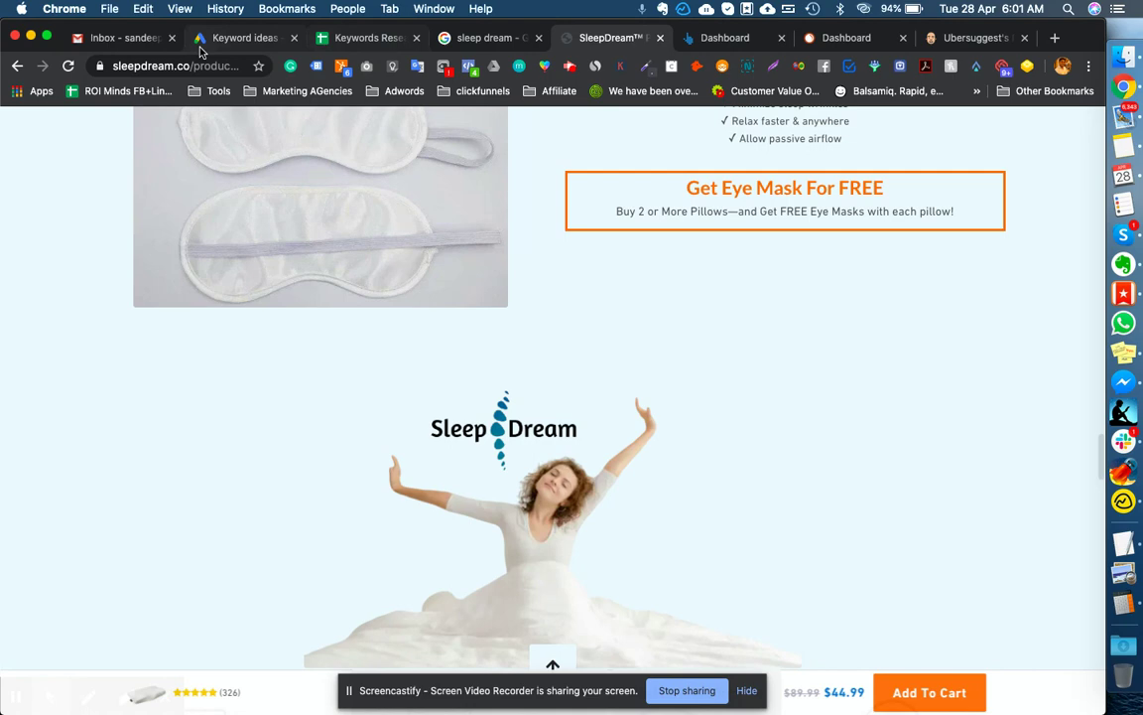
- Return to the Keyword Planner results and also select "forward head posture correction pillow", "posture pillow for sleeping" and "best pillow for forward head posture"
click(200, 39)
scroll(139, 442, down, 2)
scroll(139, 442, up, 3)
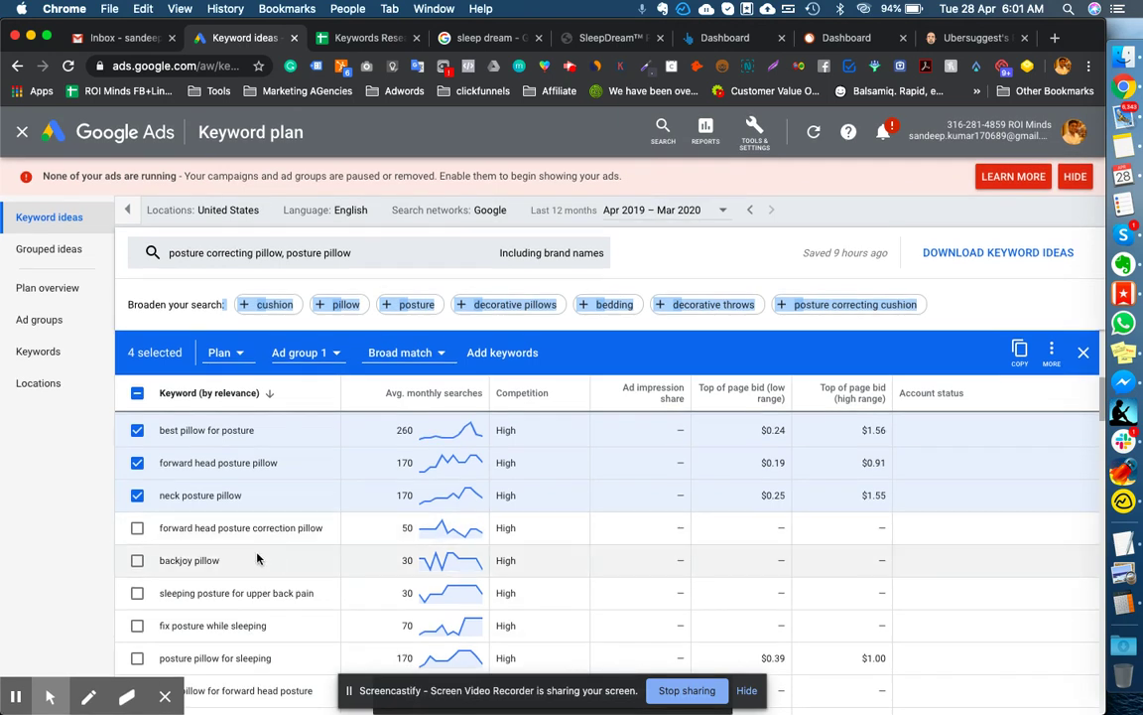
click(137, 528)
scroll(137, 528, down, 2)
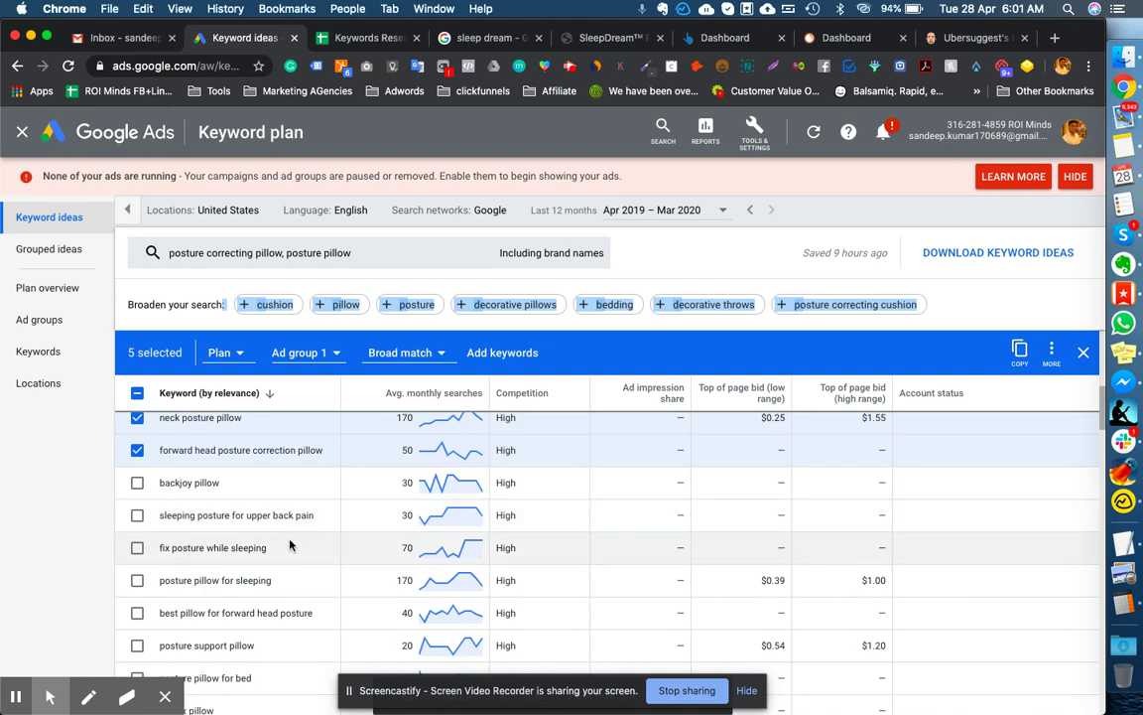
scroll(288, 544, down, 2)
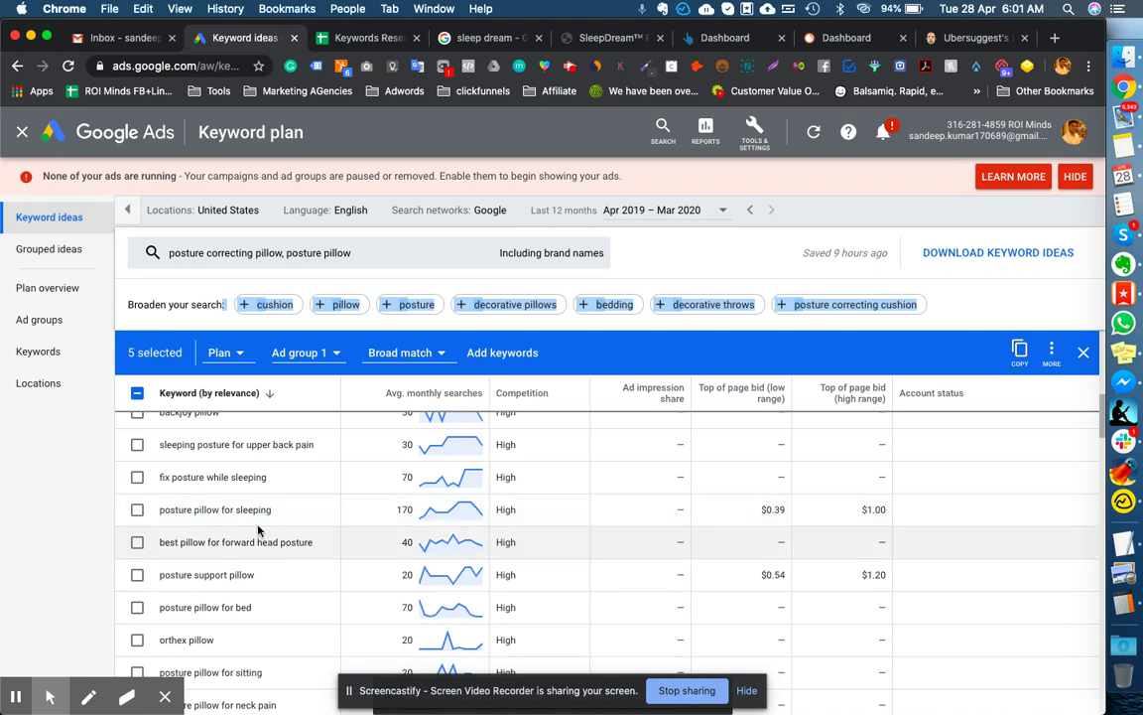
scroll(239, 524, down, 1)
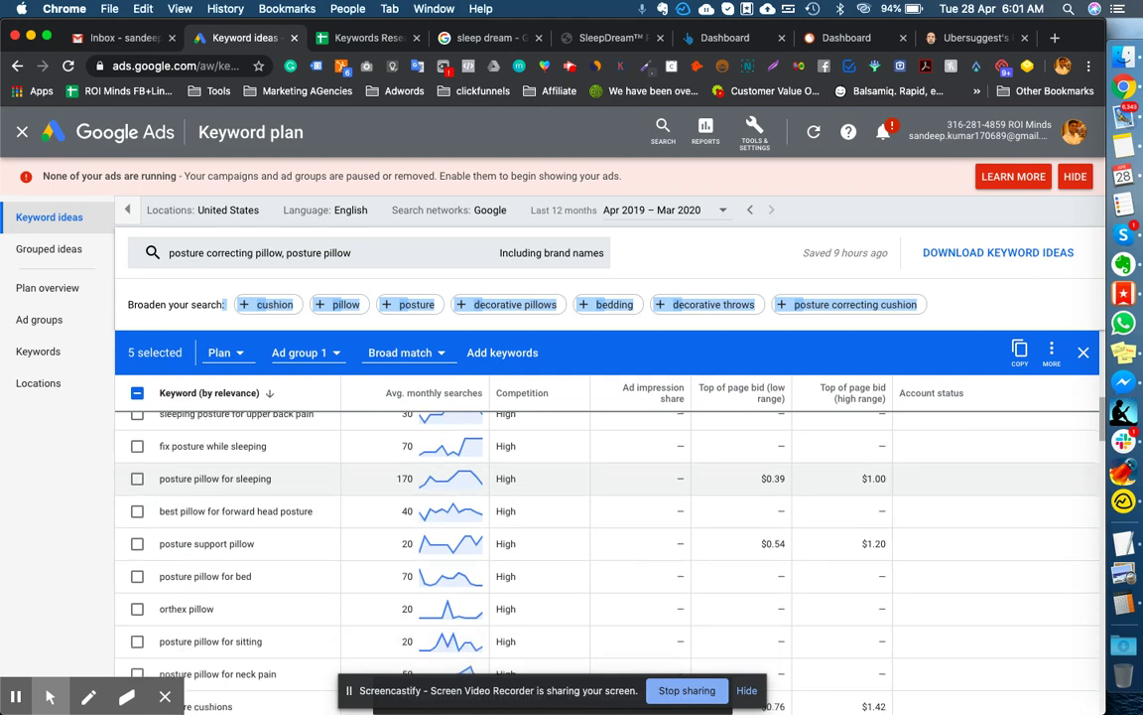
click(137, 479)
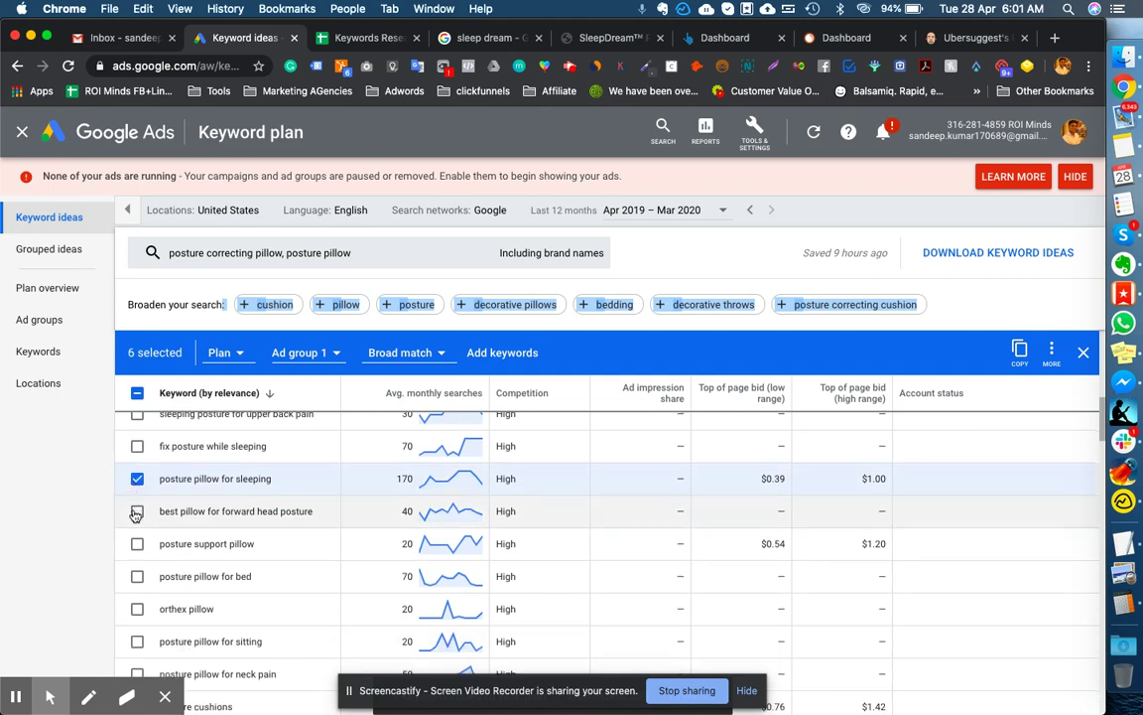
click(137, 511)
- Add the keyword ideas "posture support pillow", "posture pillow for bed" and "posture pillow for neck pain" to the selection
scroll(135, 515, down, 2)
click(137, 489)
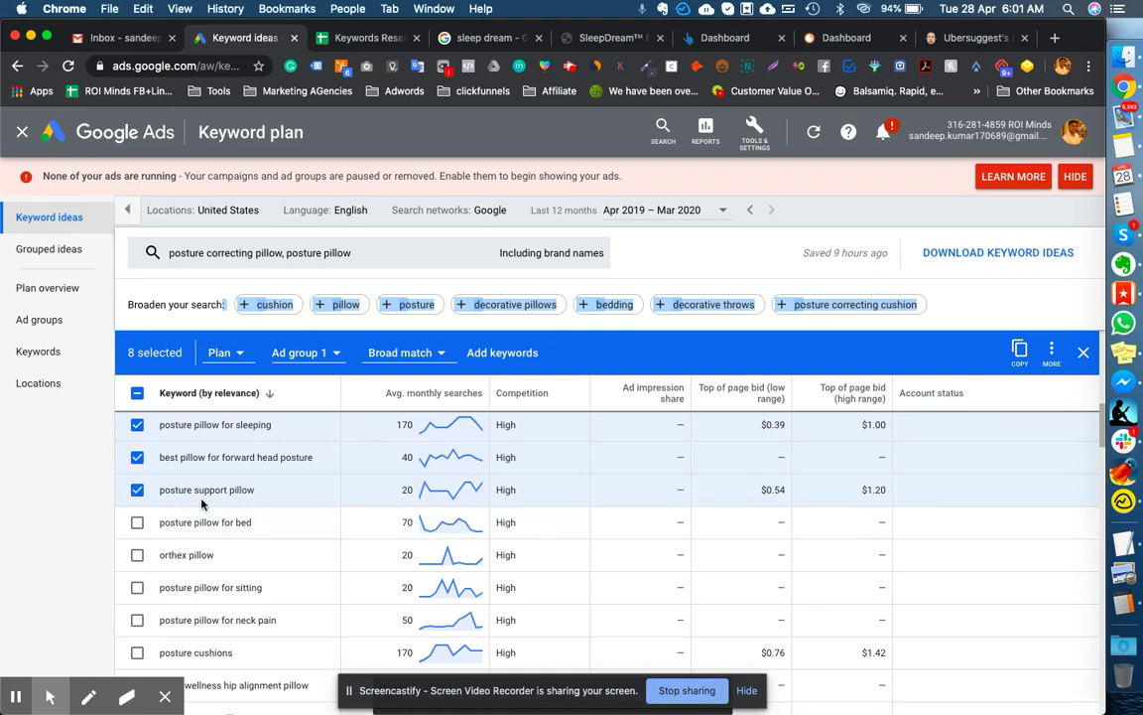
click(137, 522)
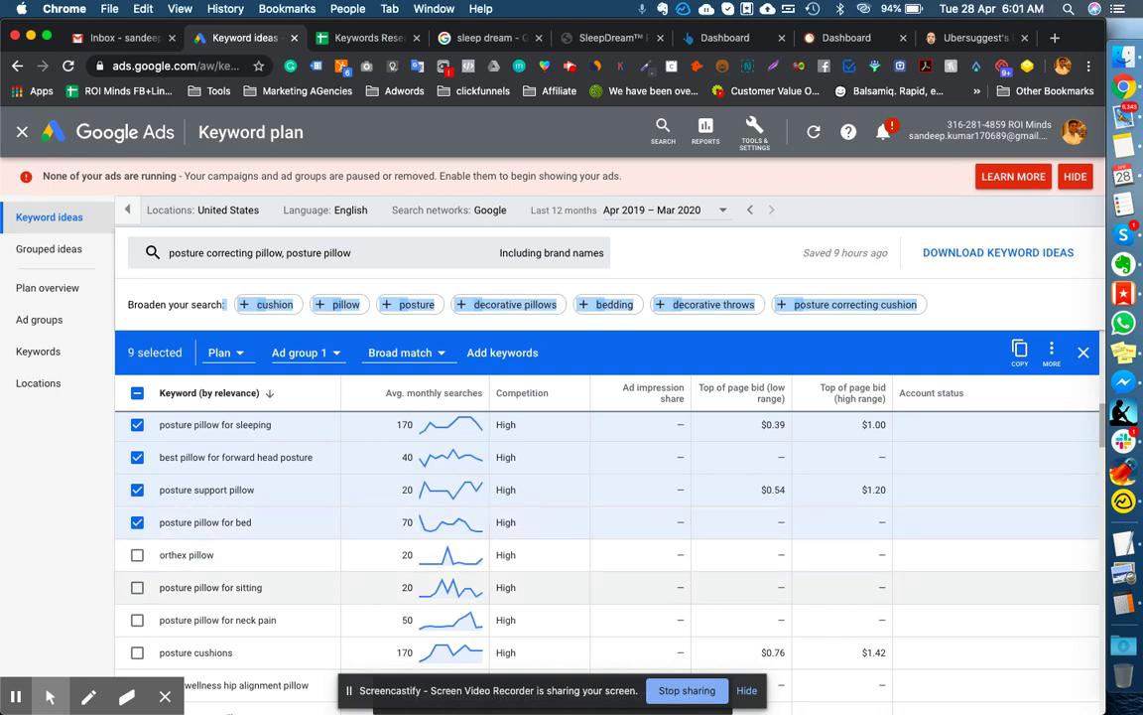
scroll(175, 598, down, 1)
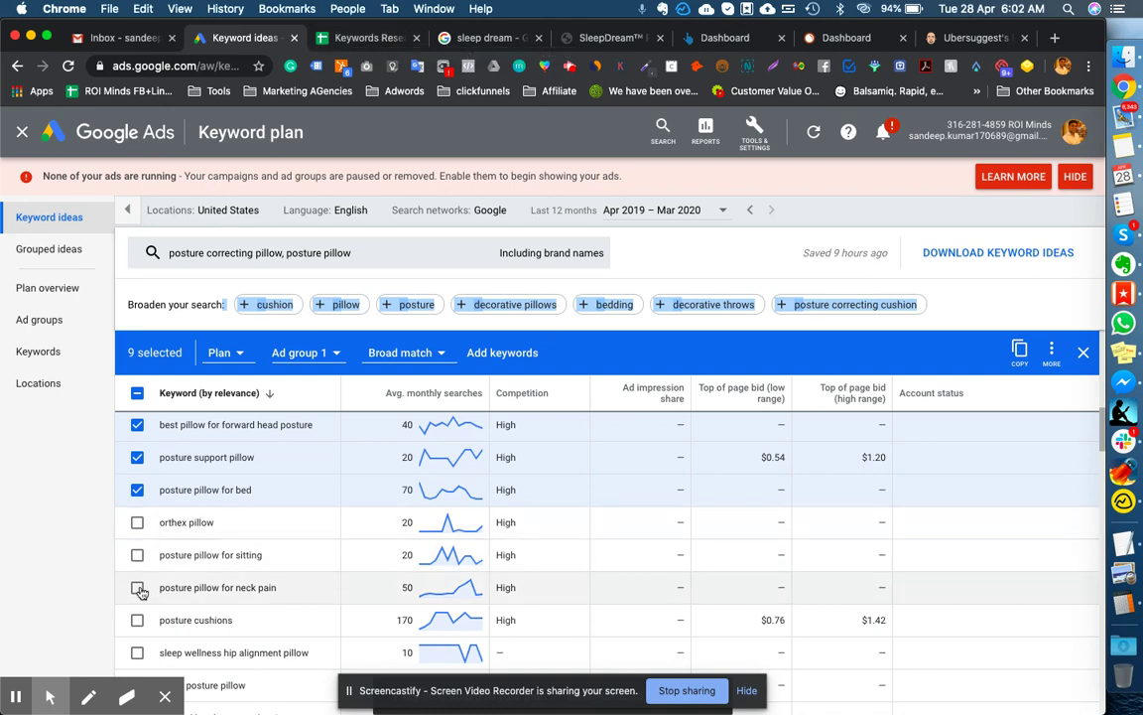
scroll(141, 592, down, 1)
click(137, 550)
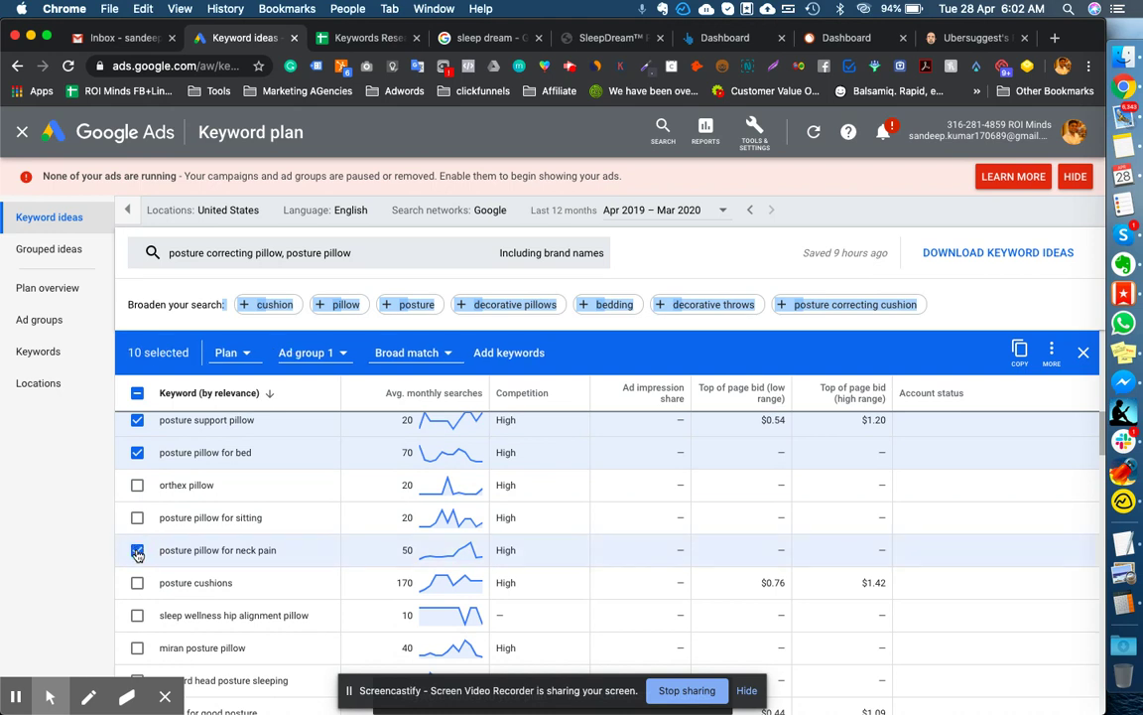
- Select "pillow for good posture" as well and add all selected keywords to Ad group 1 of the plan as broad match
scroll(138, 580, down, 3)
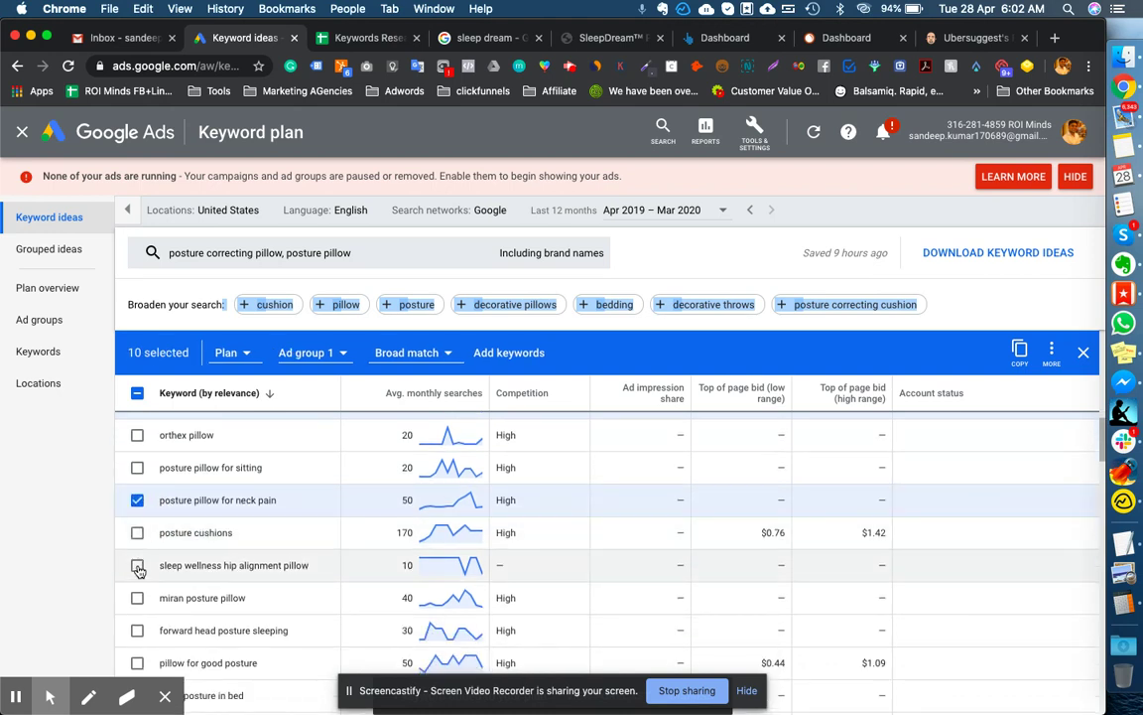
scroll(139, 575, down, 4)
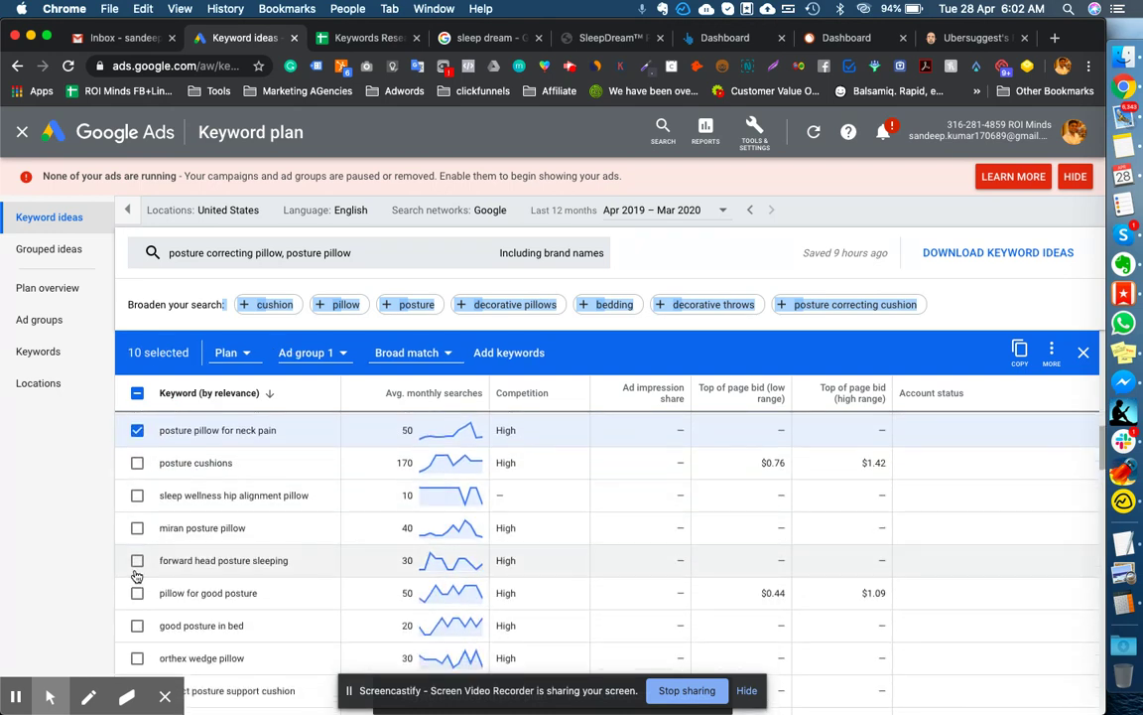
scroll(137, 578, down, 2)
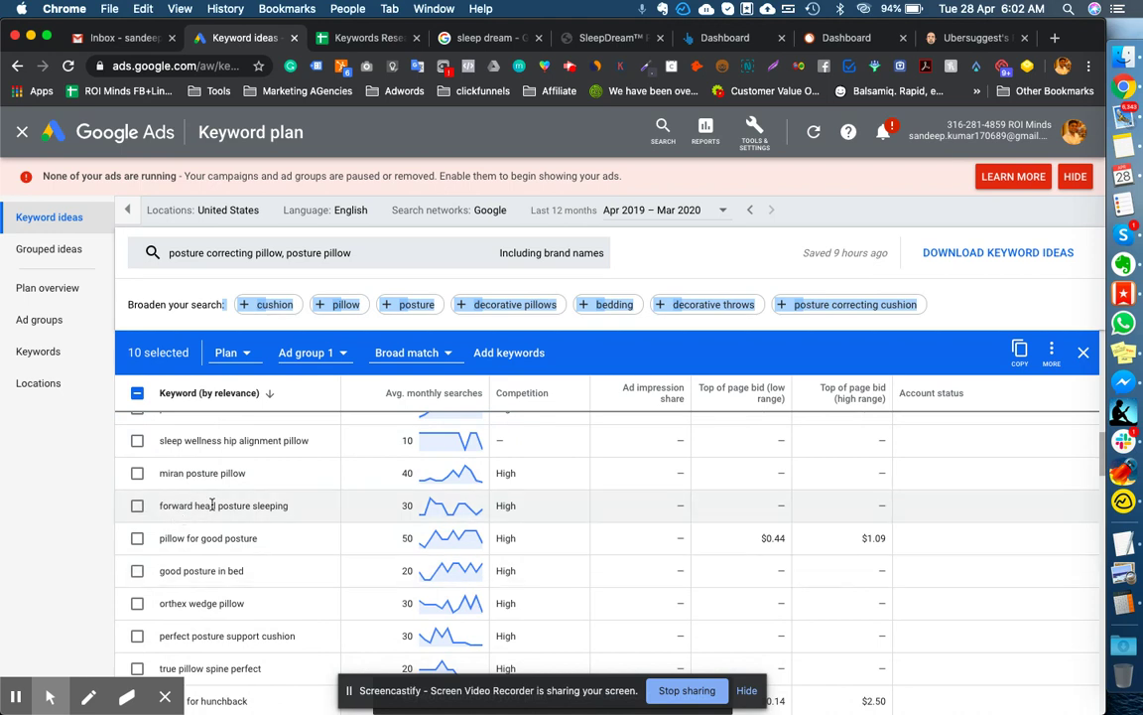
scroll(186, 541, down, 1)
scroll(185, 541, down, 2)
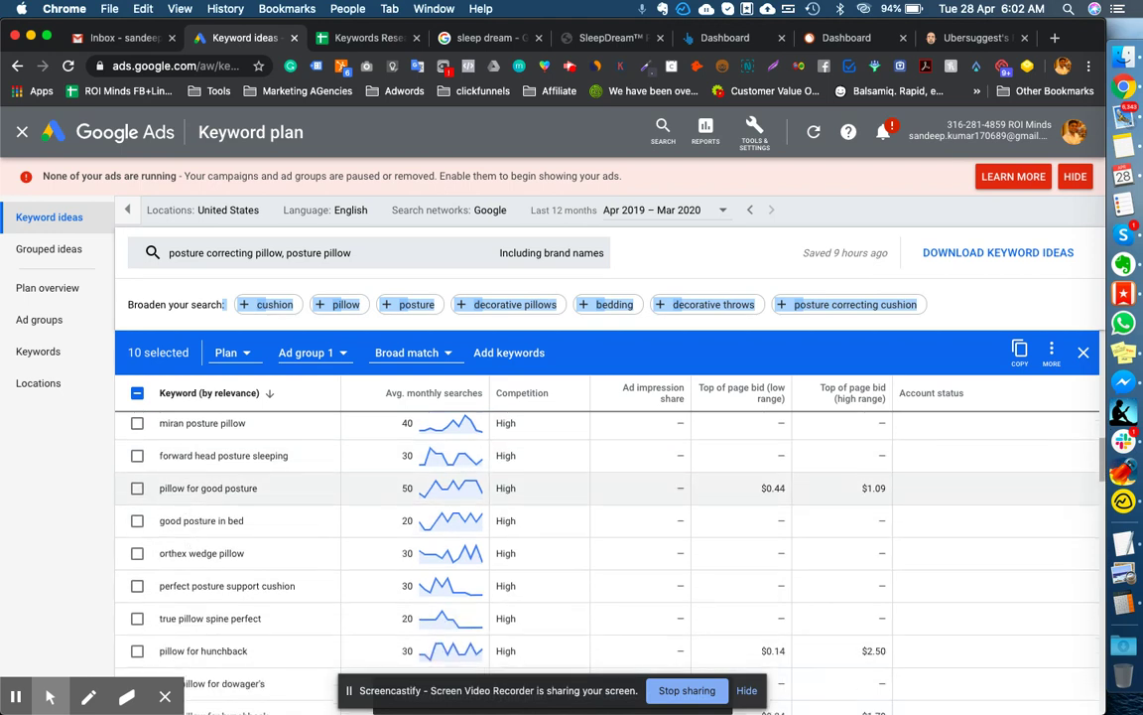
click(138, 489)
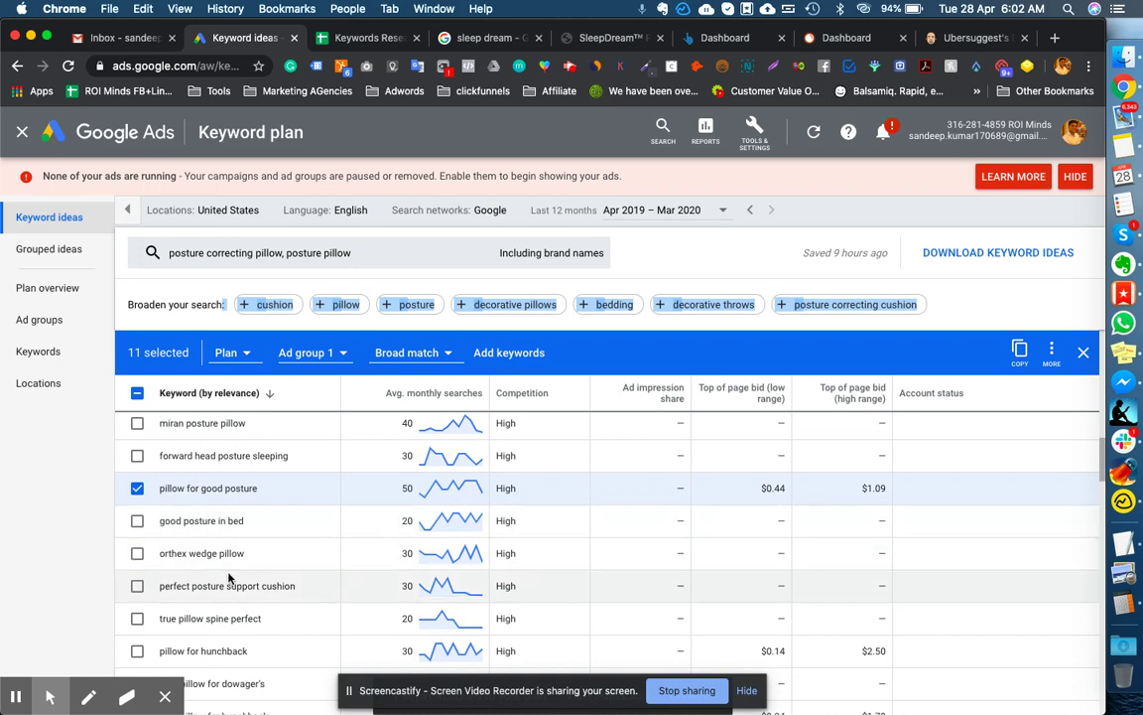
scroll(228, 580, down, 4)
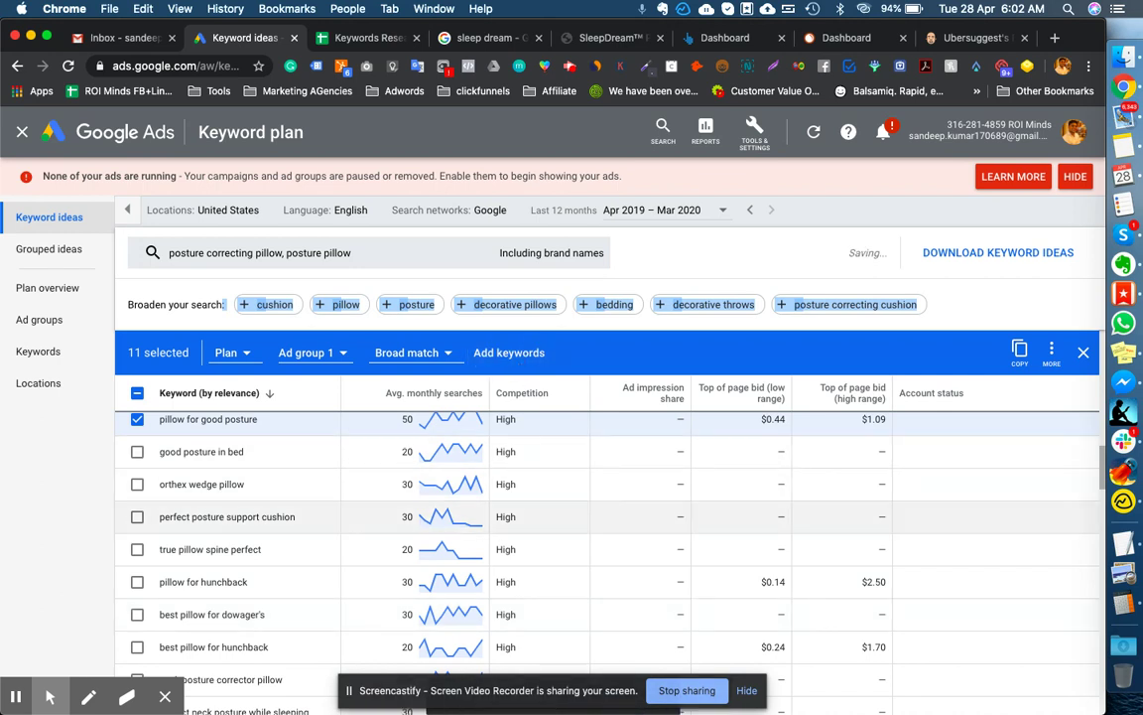
scroll(413, 545, up, 10)
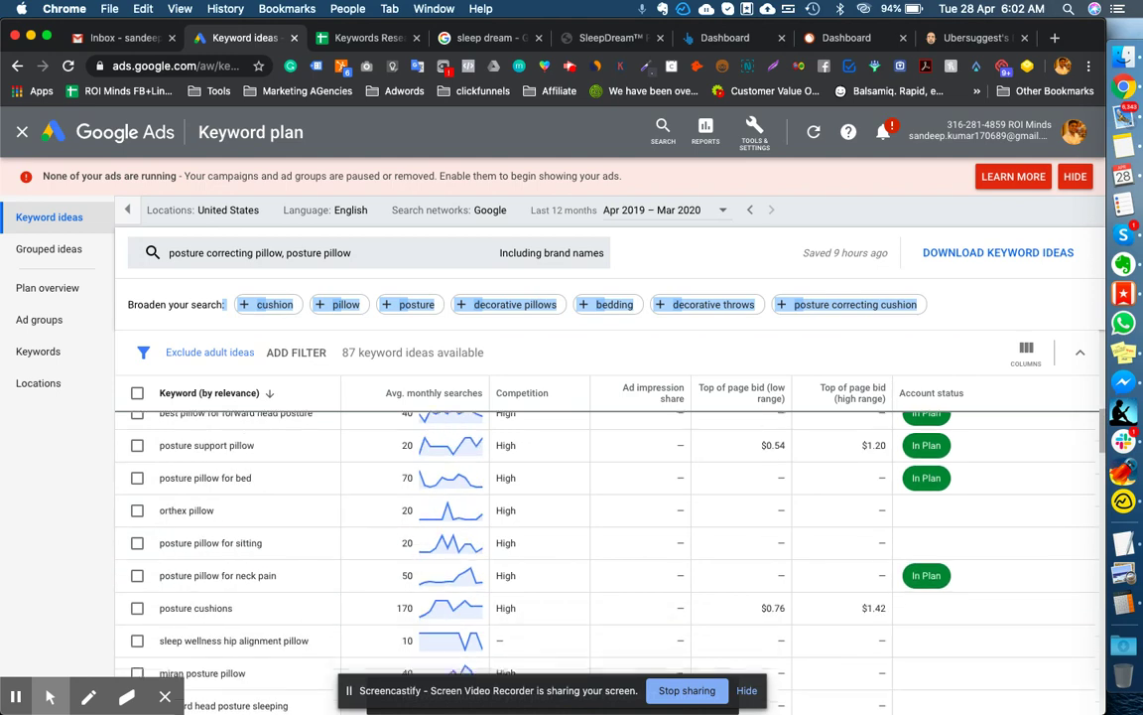
- Open the search keywords for editing and check the collected keyword list in the TextEdit note
click(421, 255)
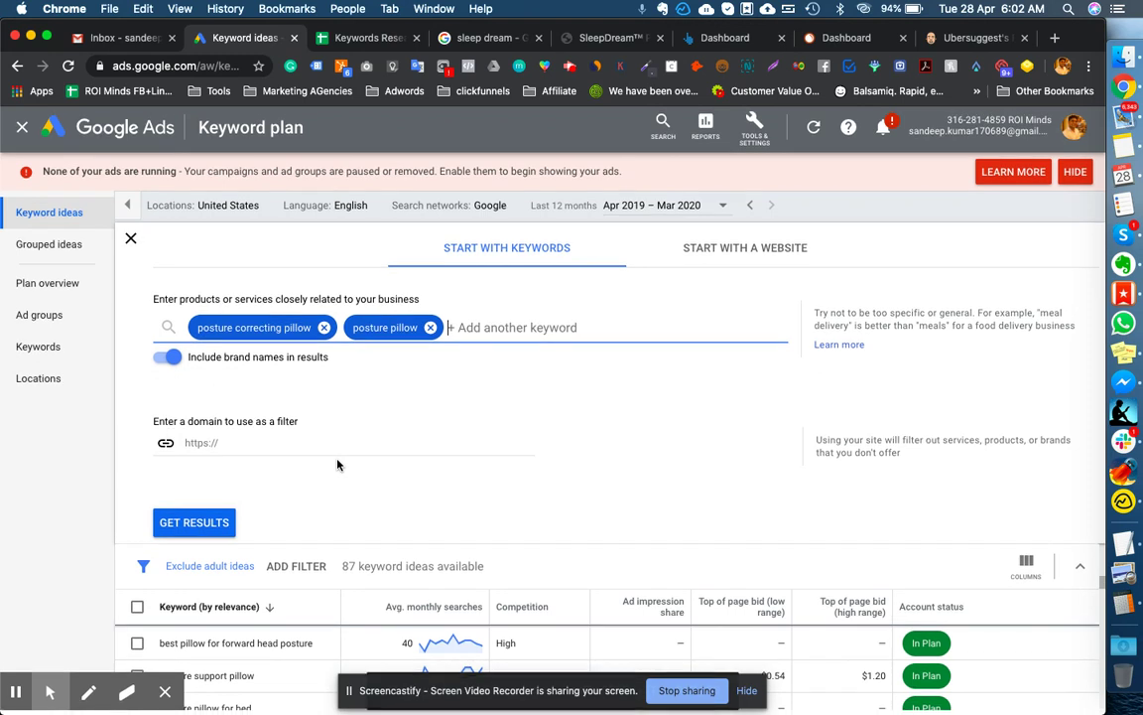
scroll(296, 571, down, 3)
scroll(360, 653, down, 5)
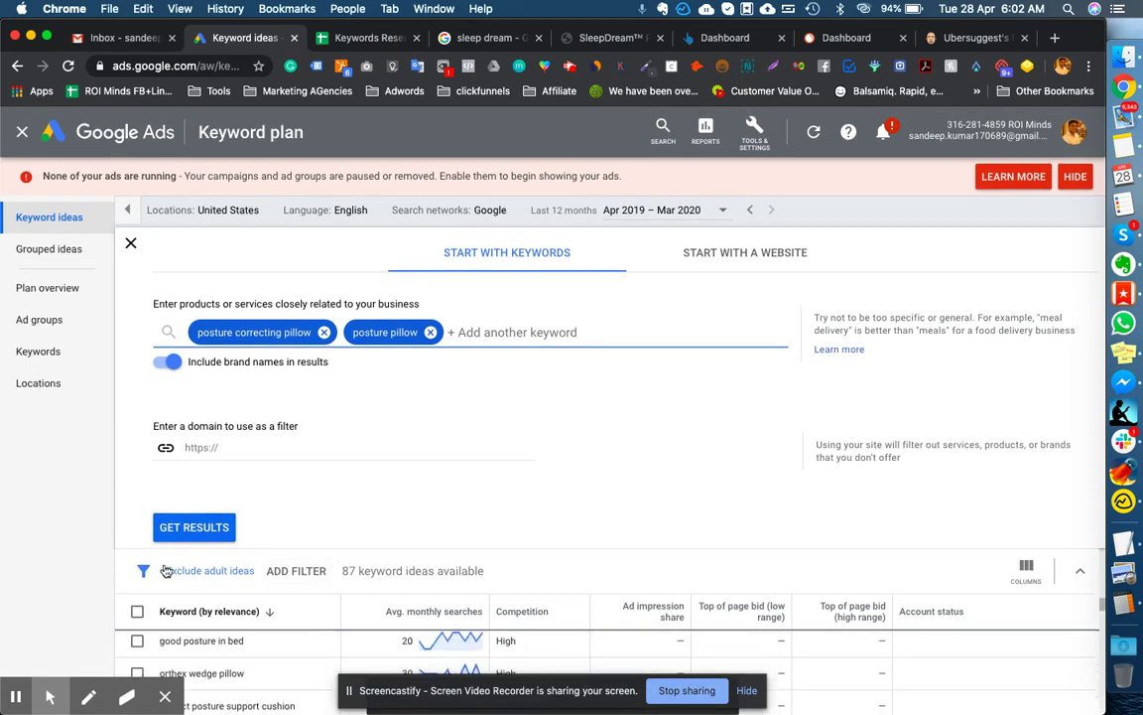
scroll(359, 653, up, 5)
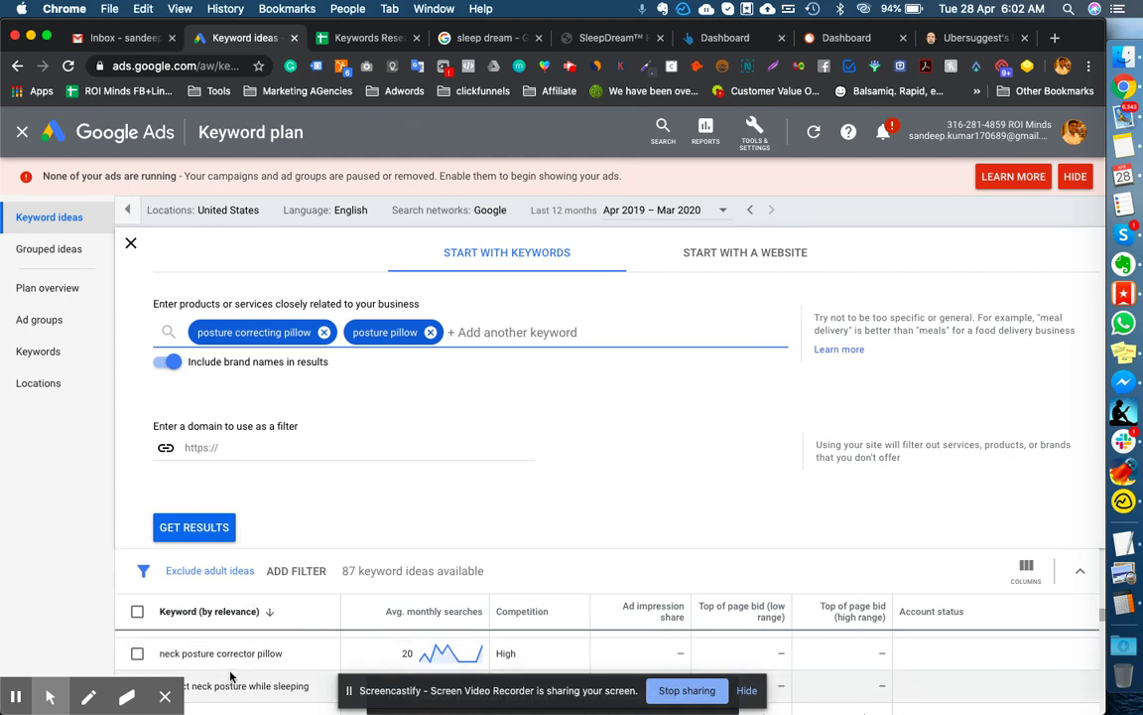
click(1123, 541)
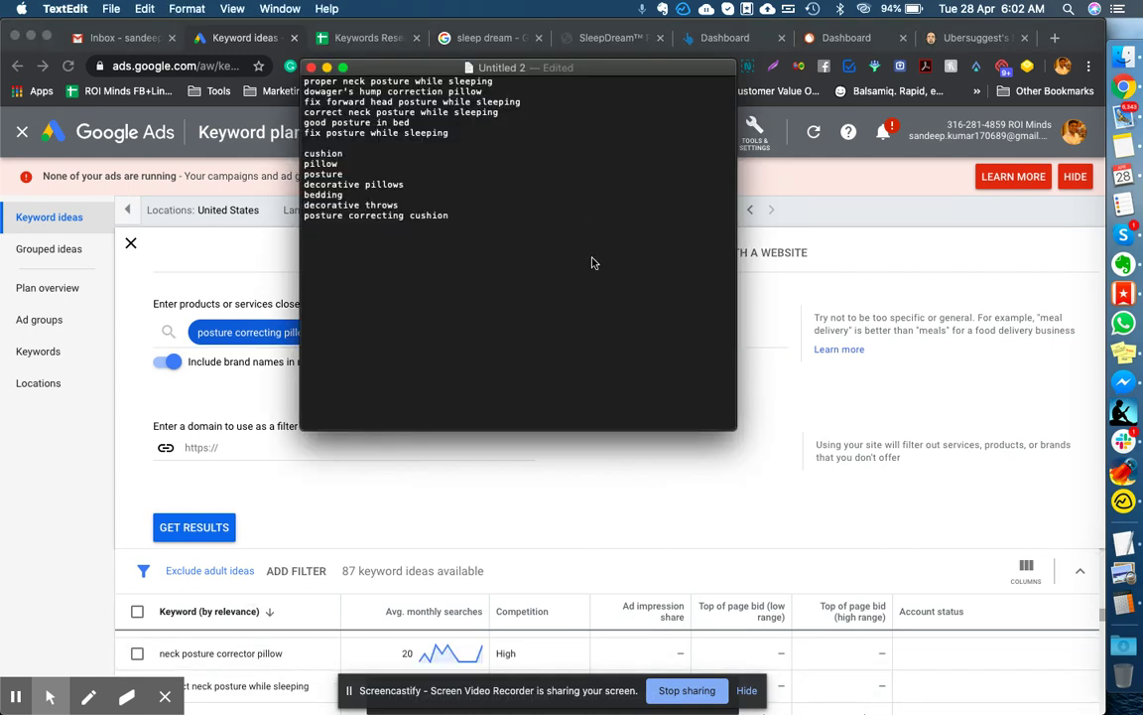
click(415, 536)
- Add "sleeping pillow" to the search keywords in Keyword Planner, get the new results and go to the provided keywords
click(490, 334)
click(478, 348)
click(484, 331)
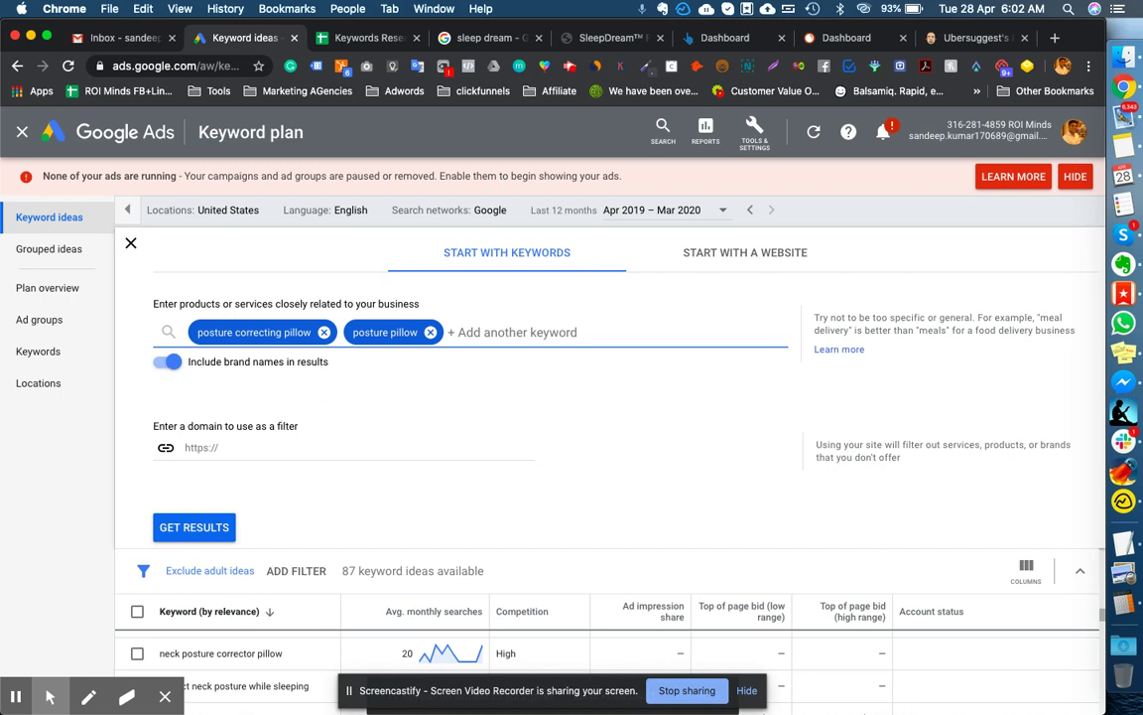
text(sleeping pillow)
click(191, 526)
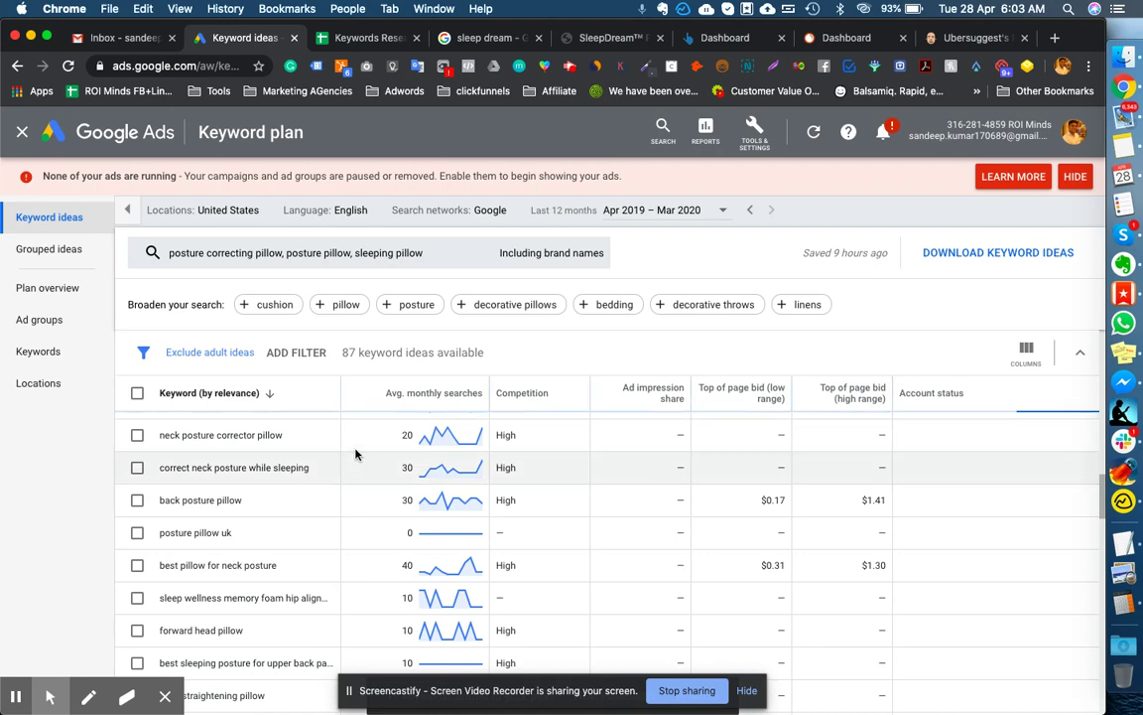
scroll(353, 467, up, 5)
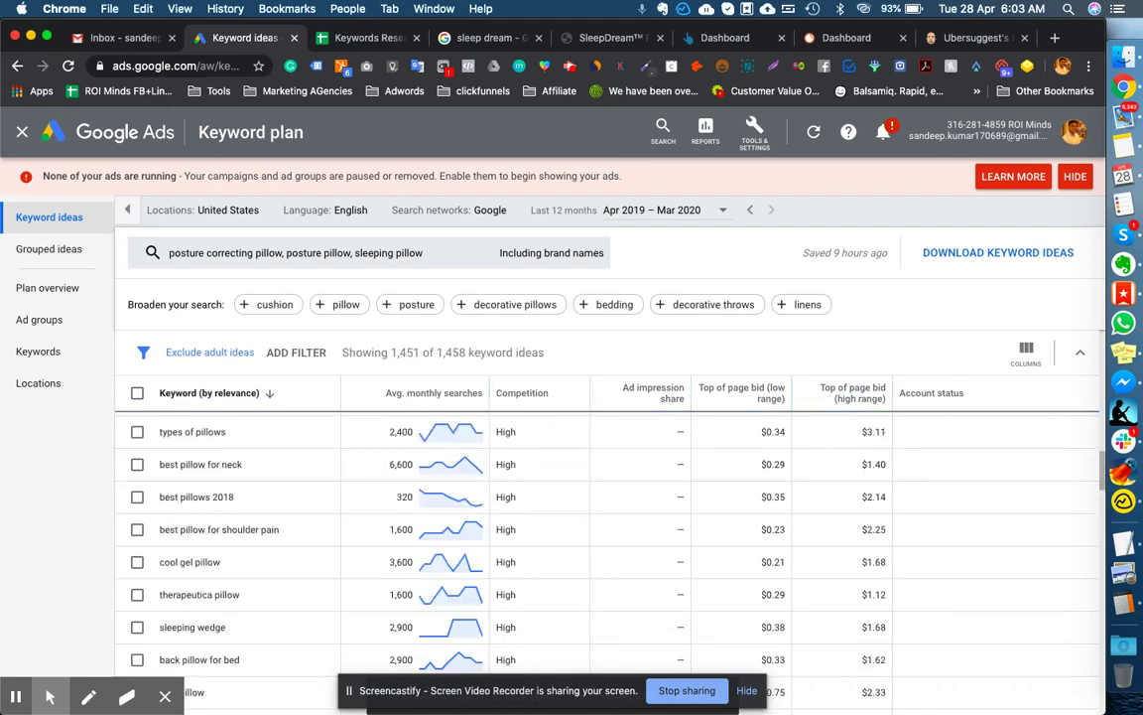
scroll(546, 467, up, 10)
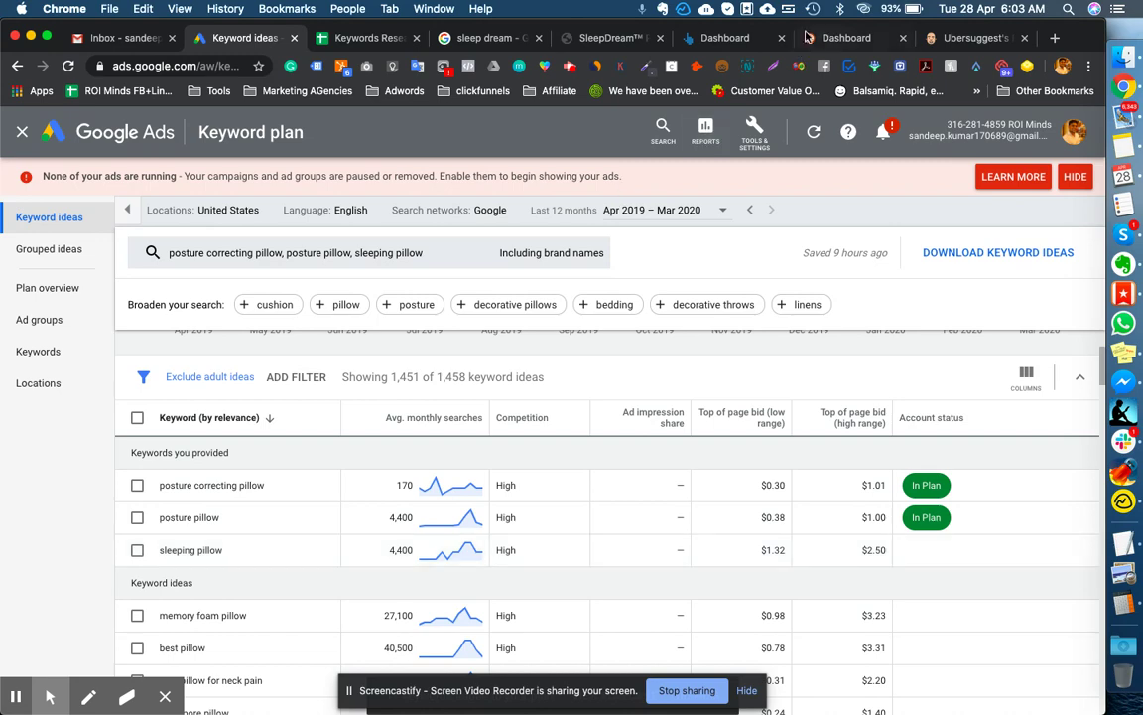
- Open a new browser tab, launch the CyberGhost VPN app, connect it to the United States and return to the browser
click(567, 42)
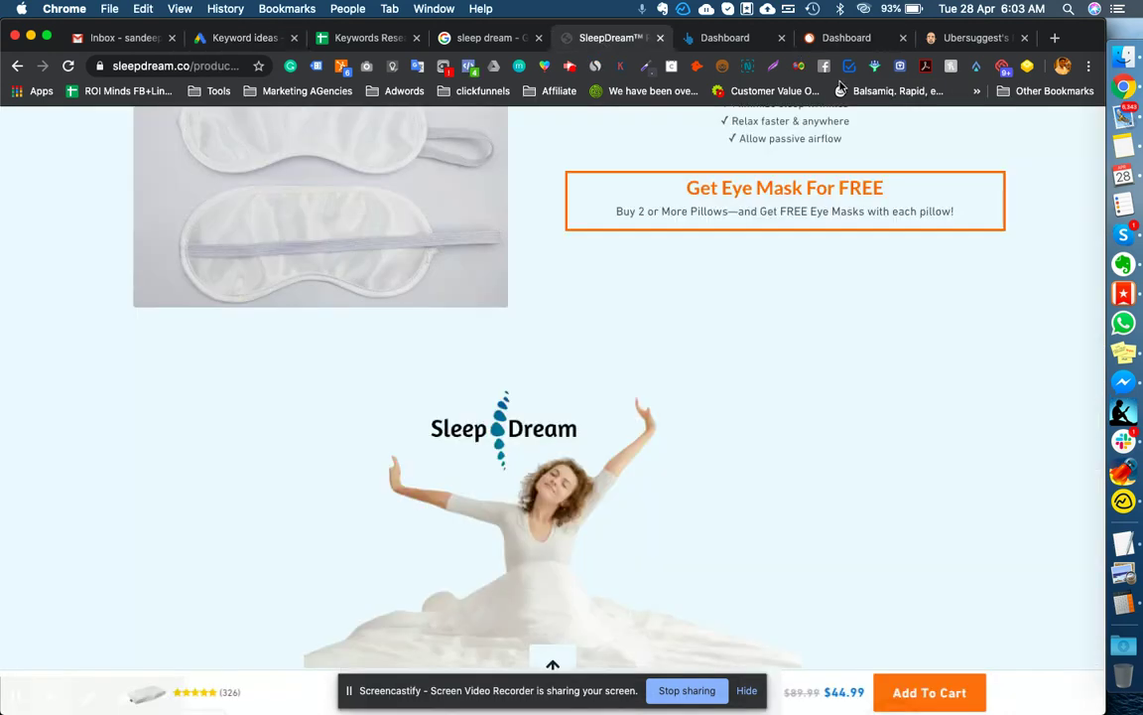
click(975, 37)
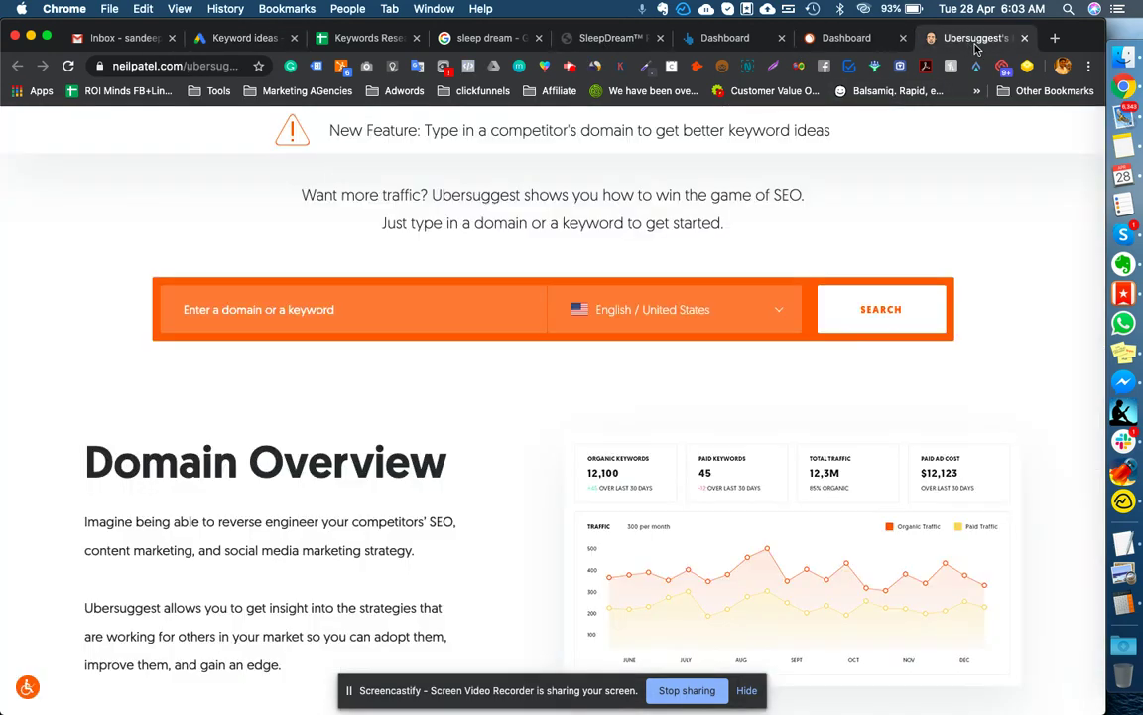
click(1053, 39)
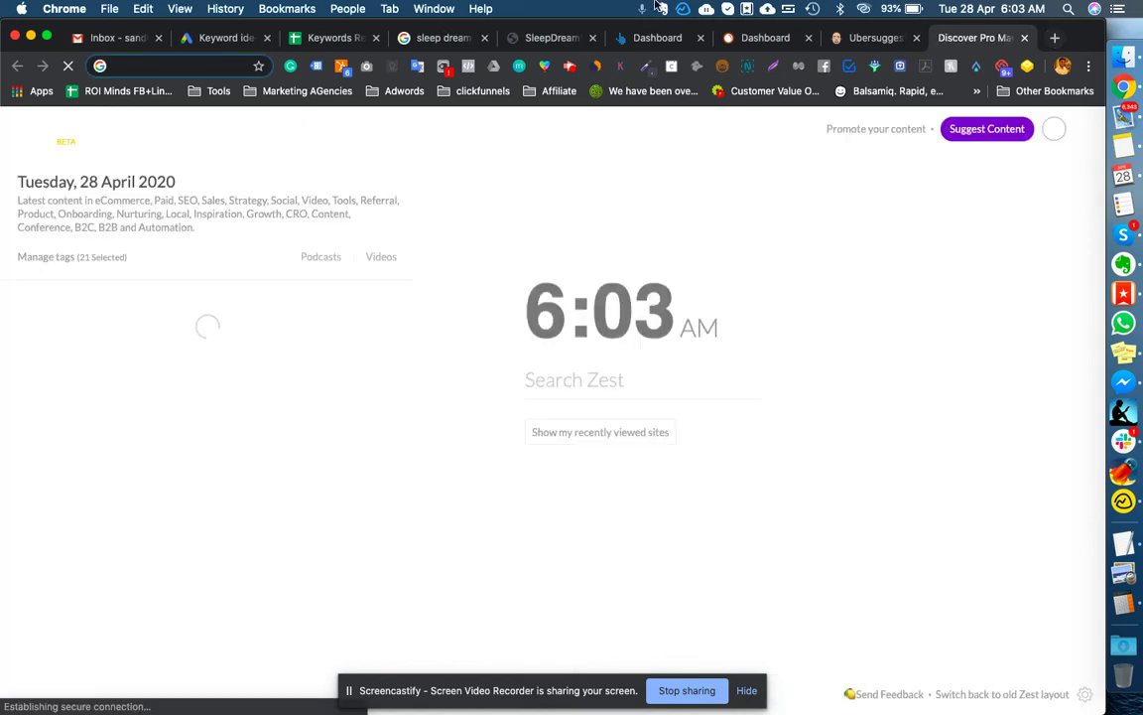
click(1069, 9)
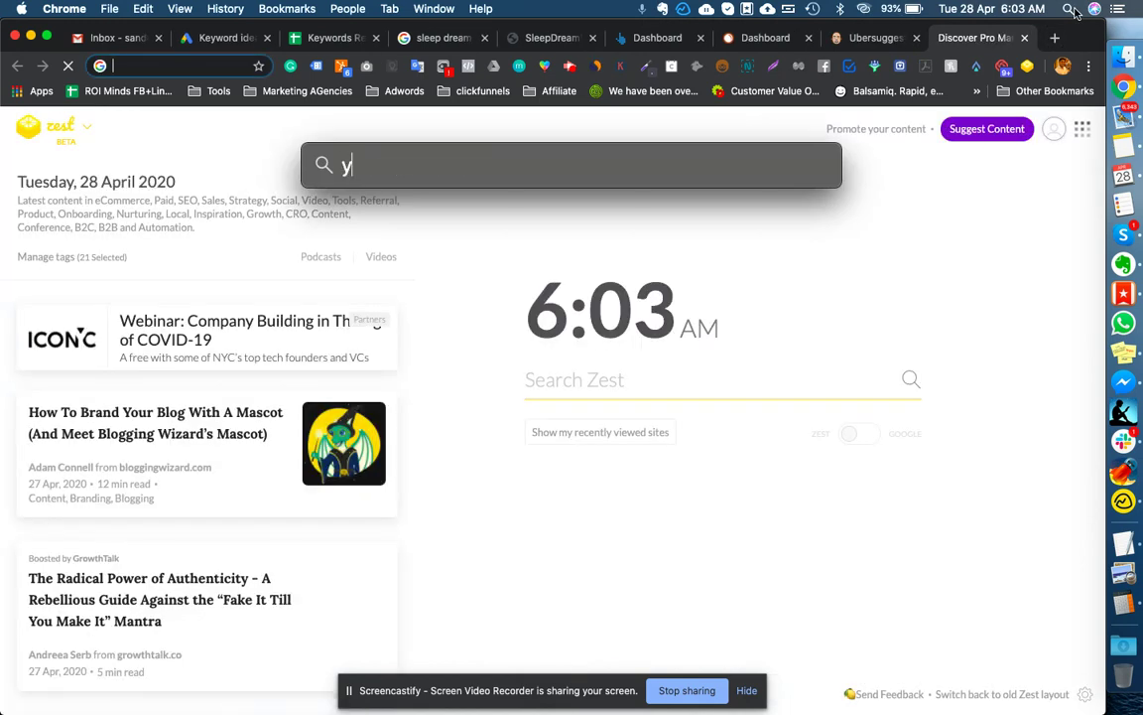
text(cy)
key(Return)
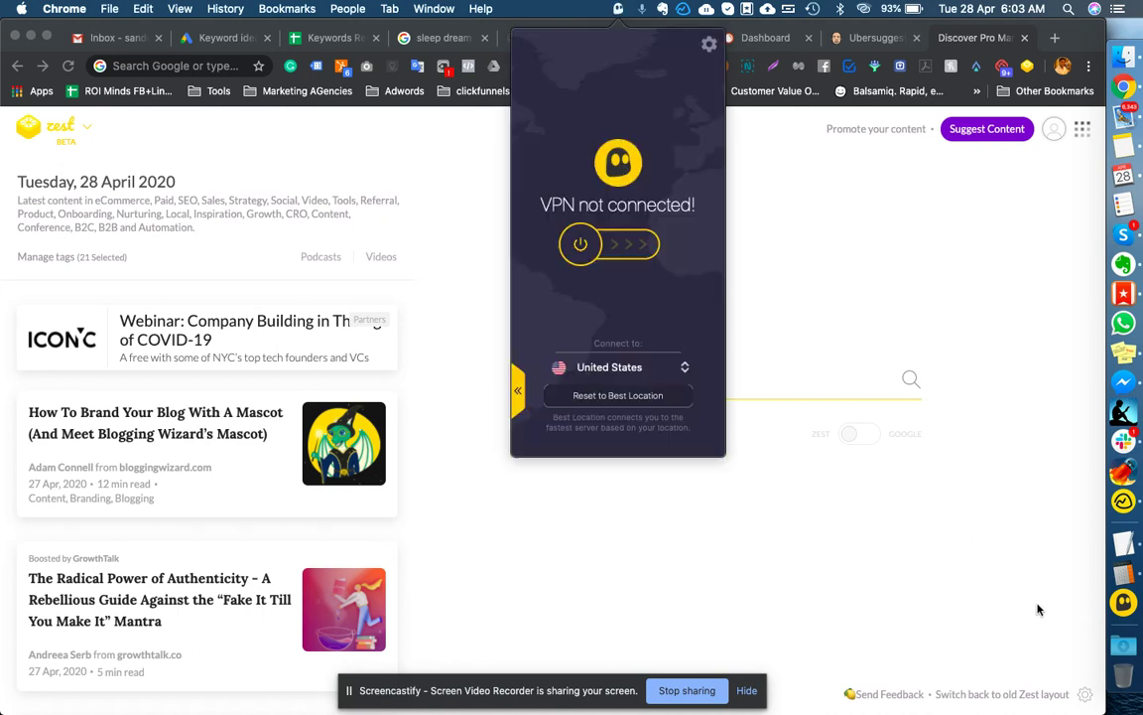
click(629, 255)
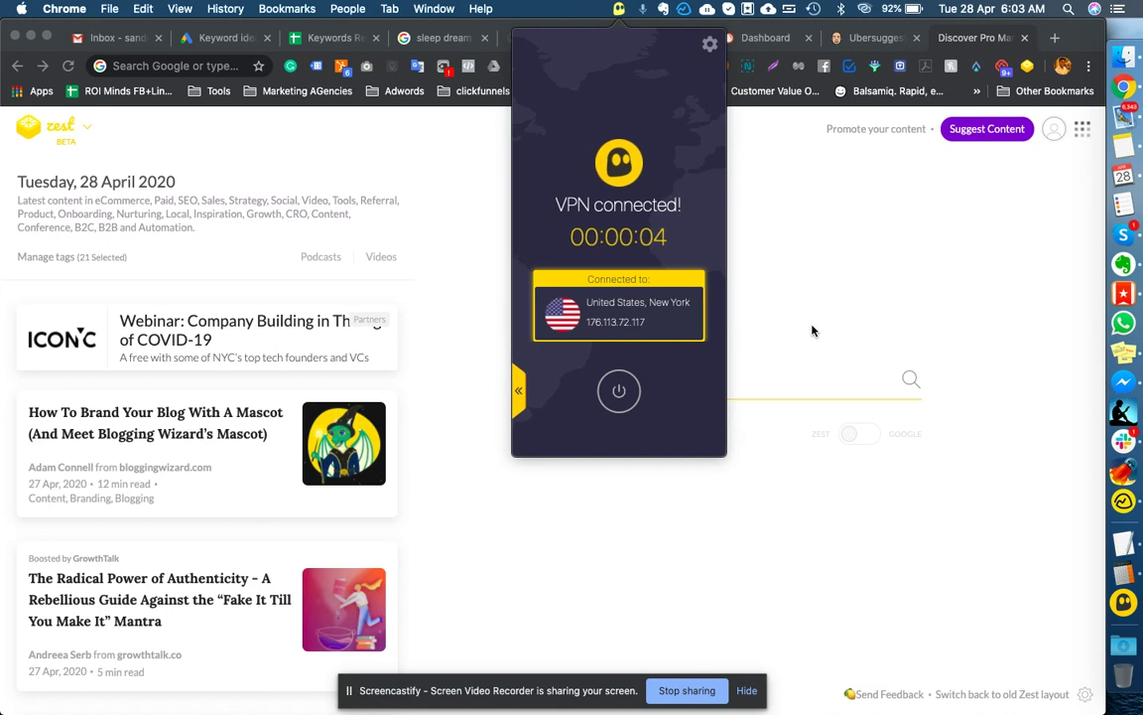
click(834, 509)
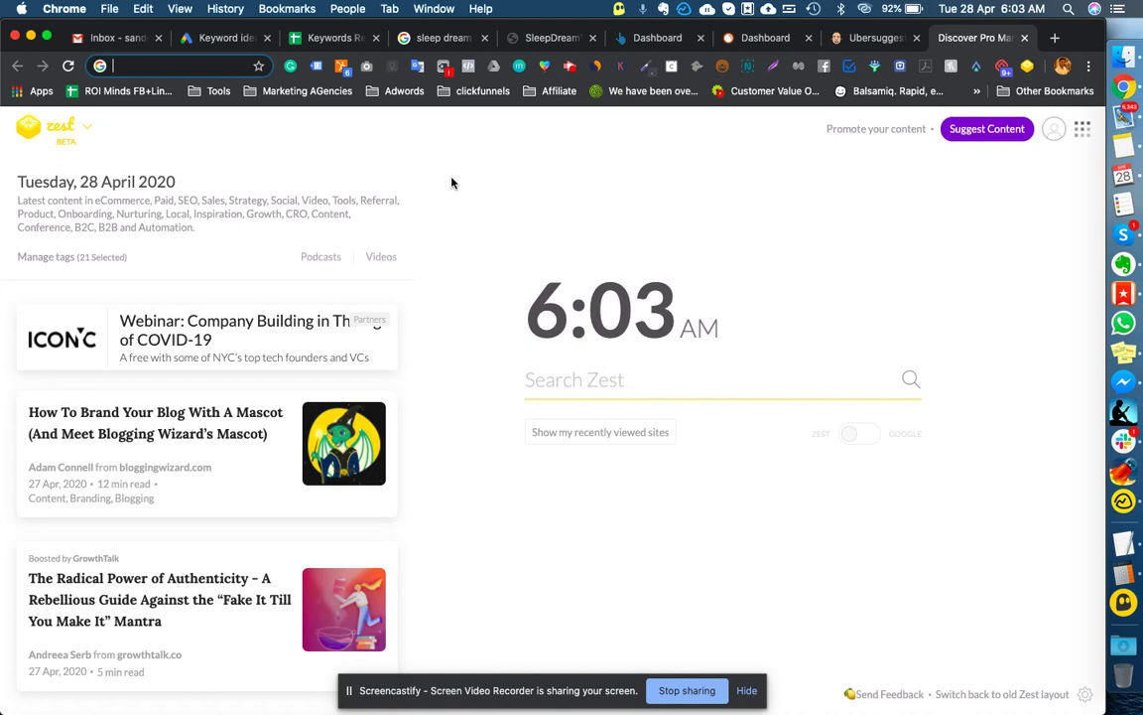
- Search Google for "slepping pillow", look through the results and close that tab again
text(slepping pillow)
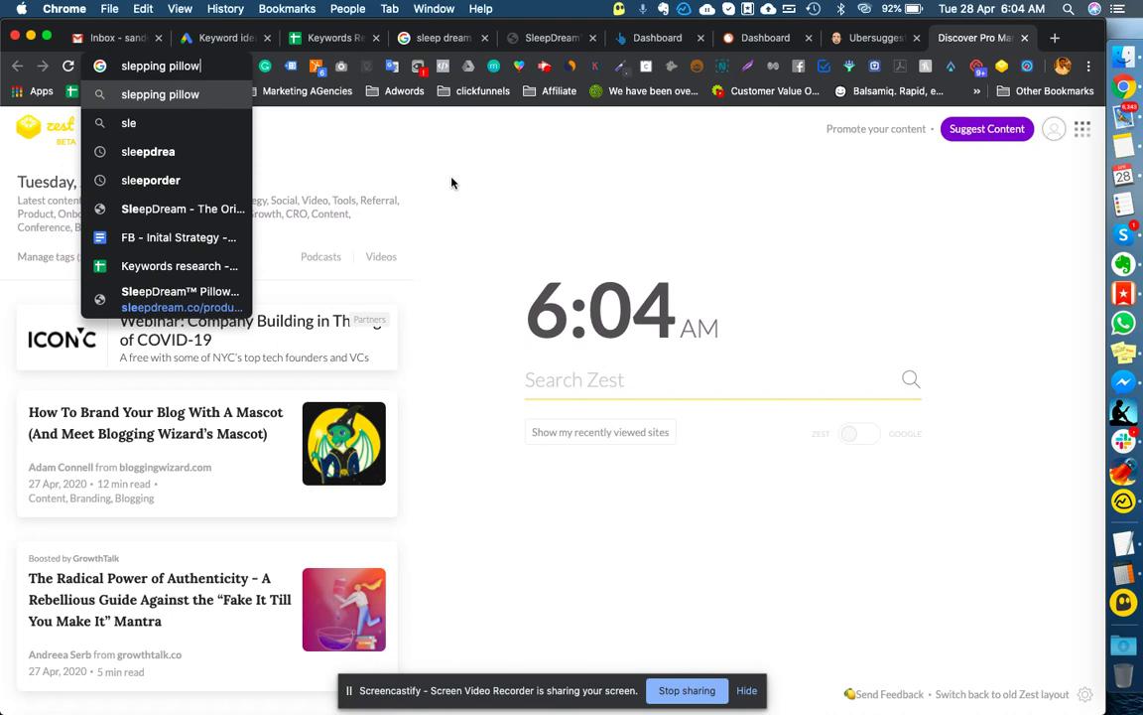
key(Return)
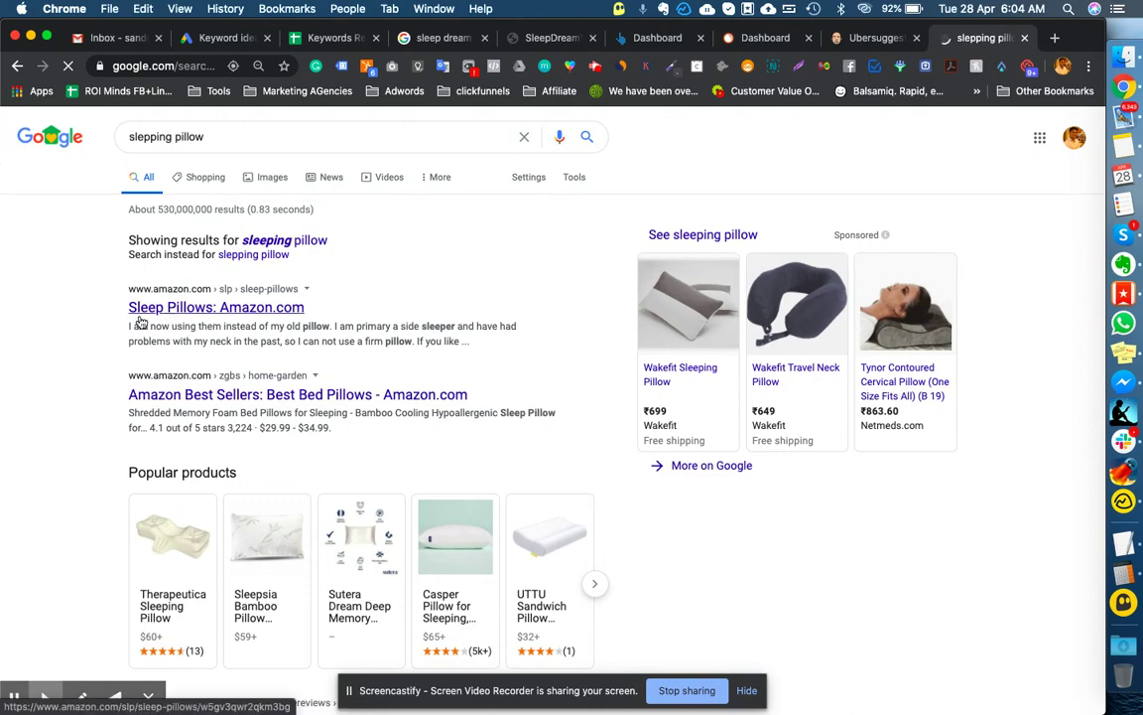
scroll(126, 372, down, 7)
scroll(126, 372, down, 20)
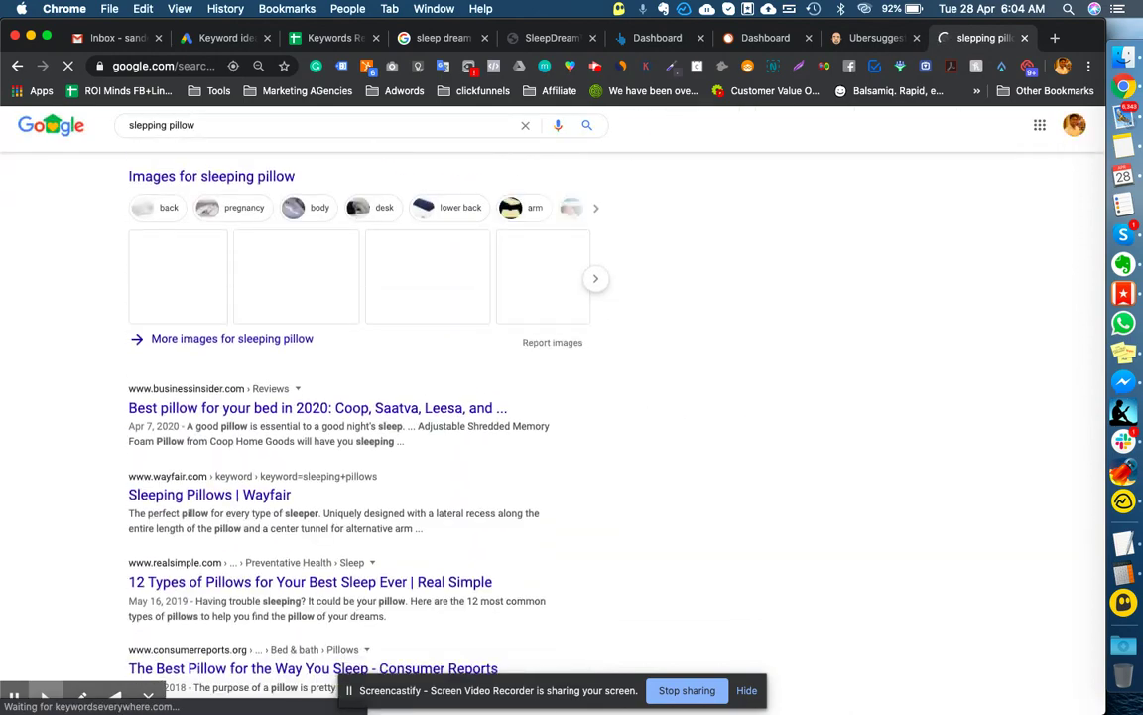
scroll(342, 397, down, 4)
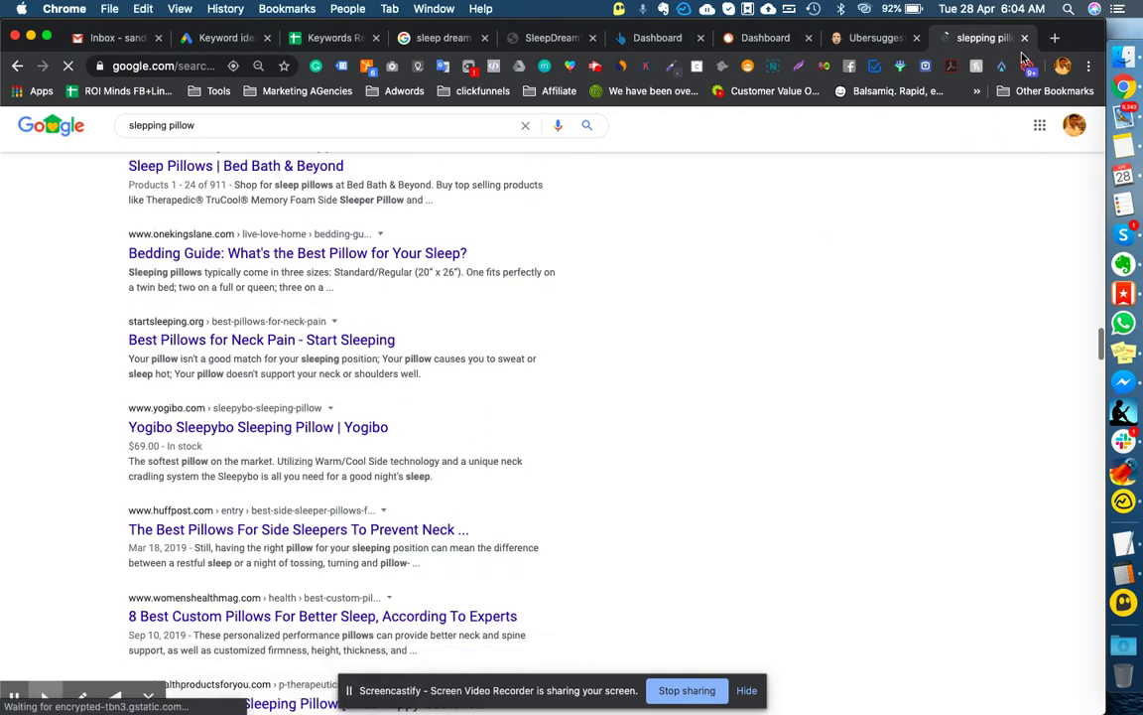
key(super+w)
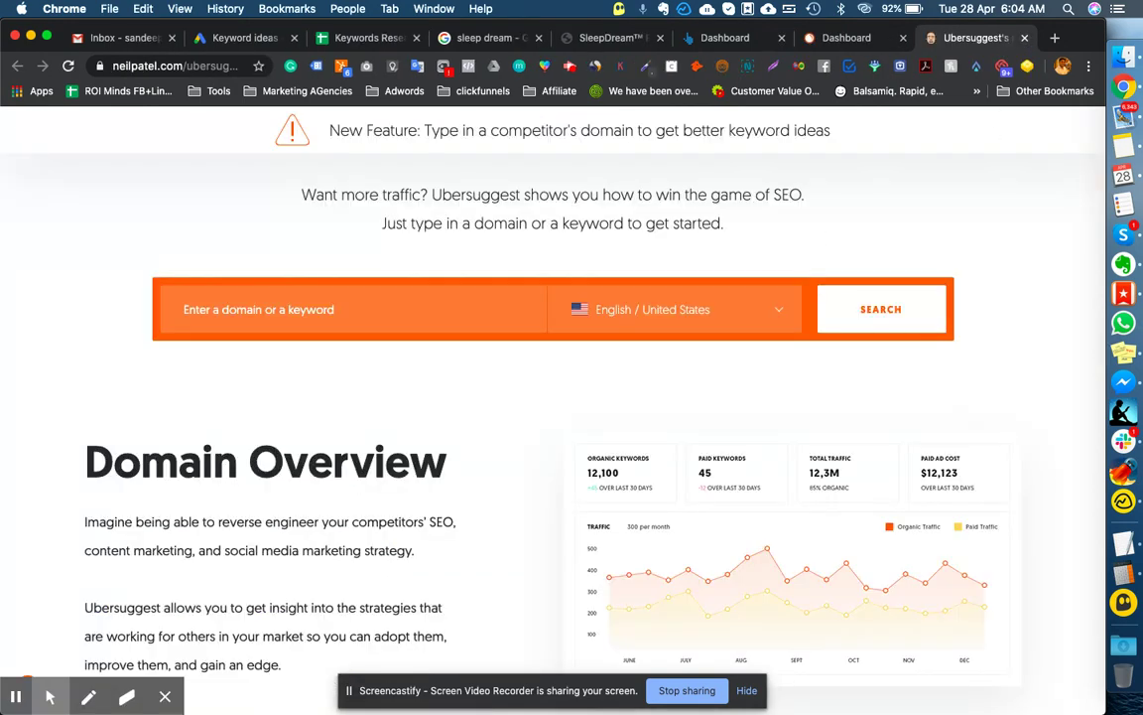
- Open an incognito window and search Google for "sleeping pillow"
key(super+shift+n)
text(googl)
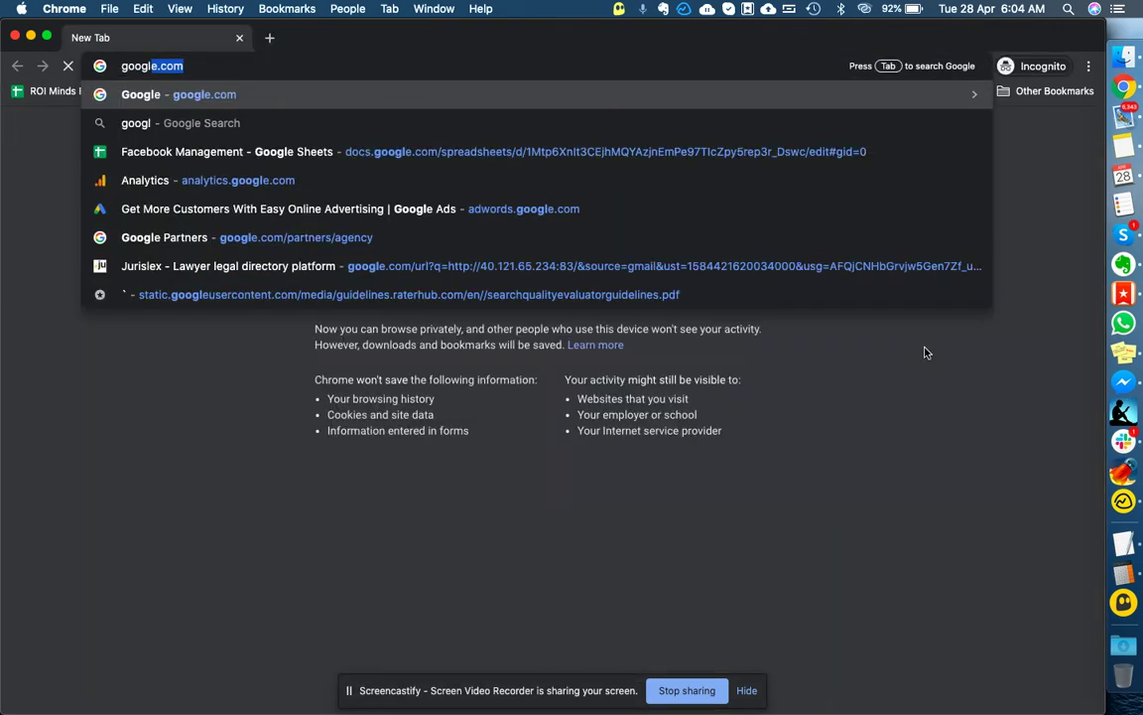
key(super+a)
text(seliping)
key(super+a)
text(sle)
text(ng pillow)
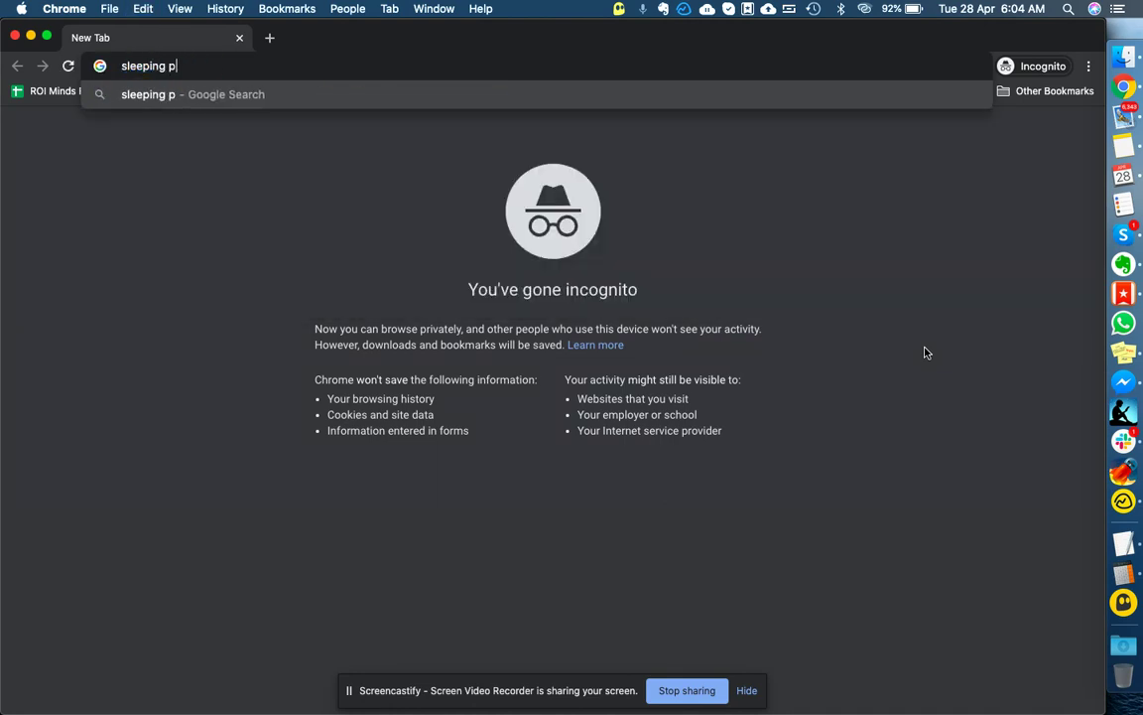
key(Return)
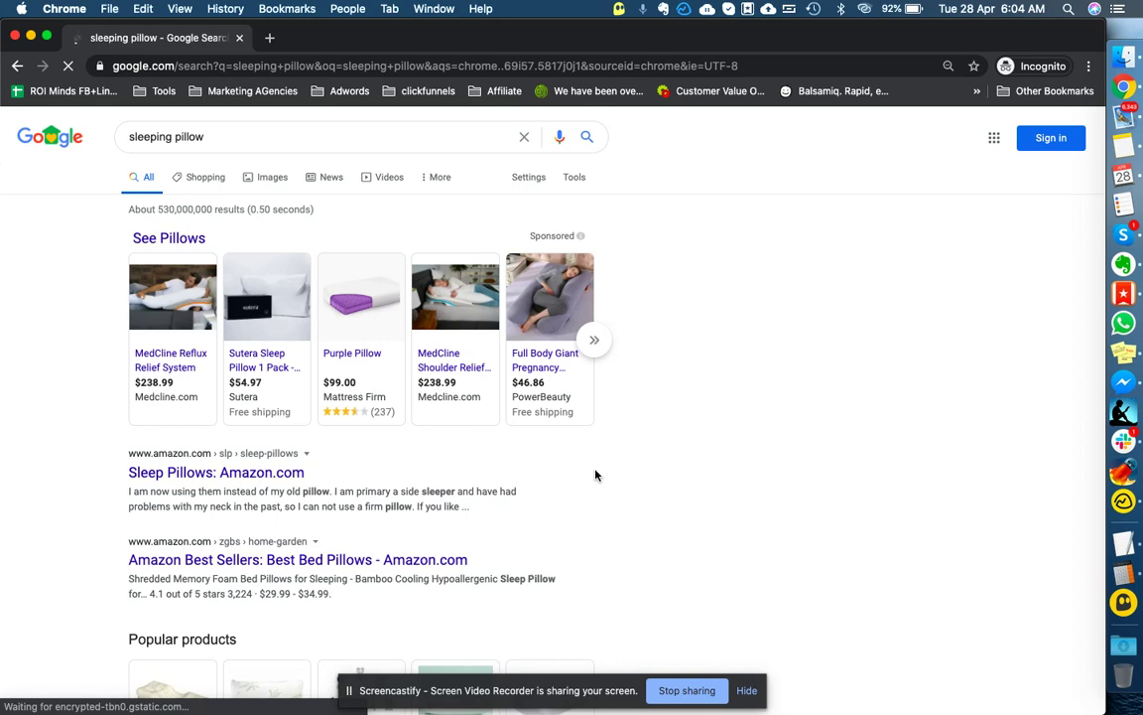
- Examine the sleeping pillow results, from the sponsored and popular products down to the related searches
scroll(595, 475, down, 3)
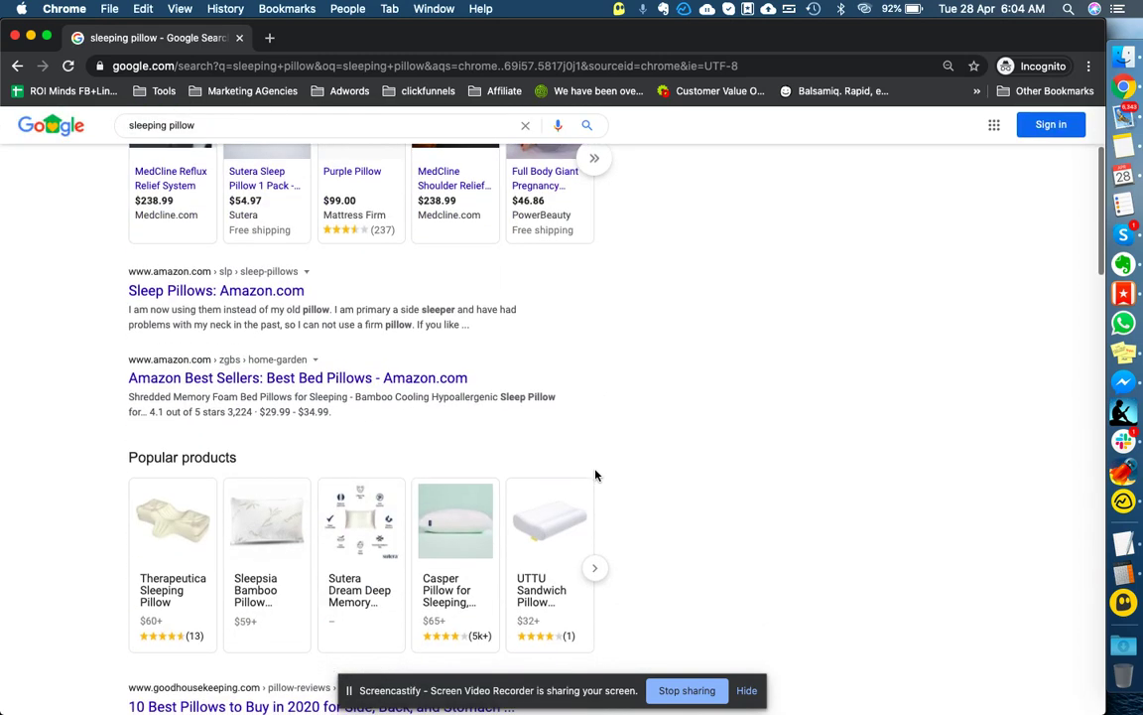
scroll(595, 476, down, 3)
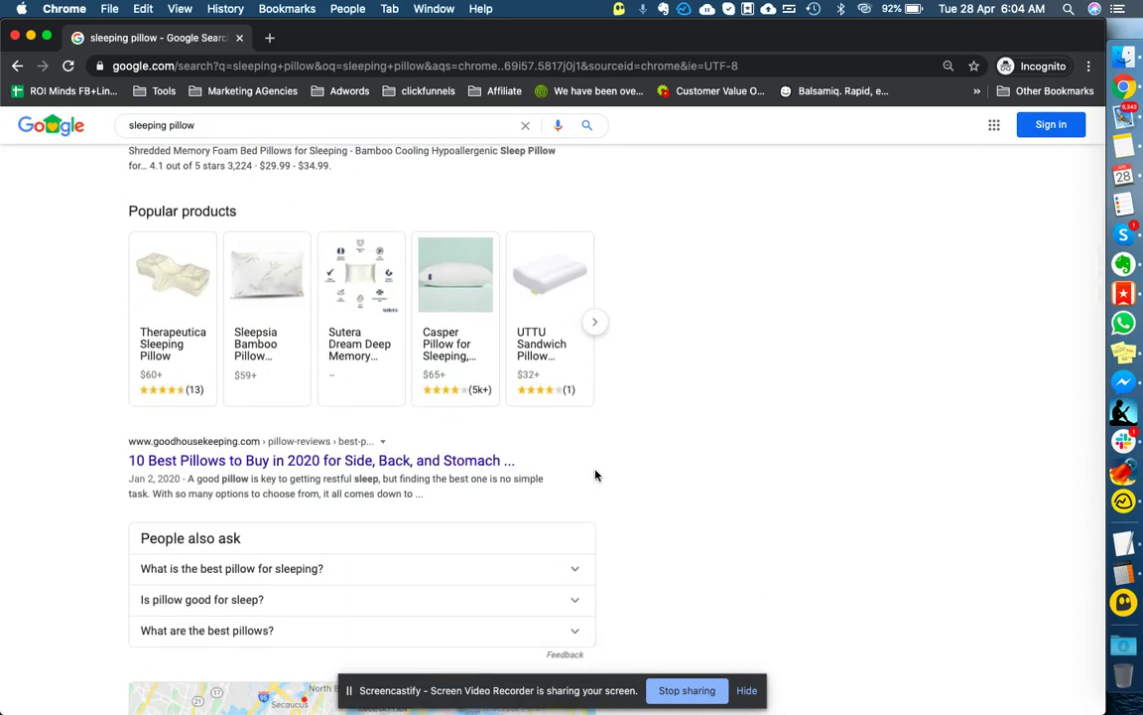
scroll(596, 475, down, 8)
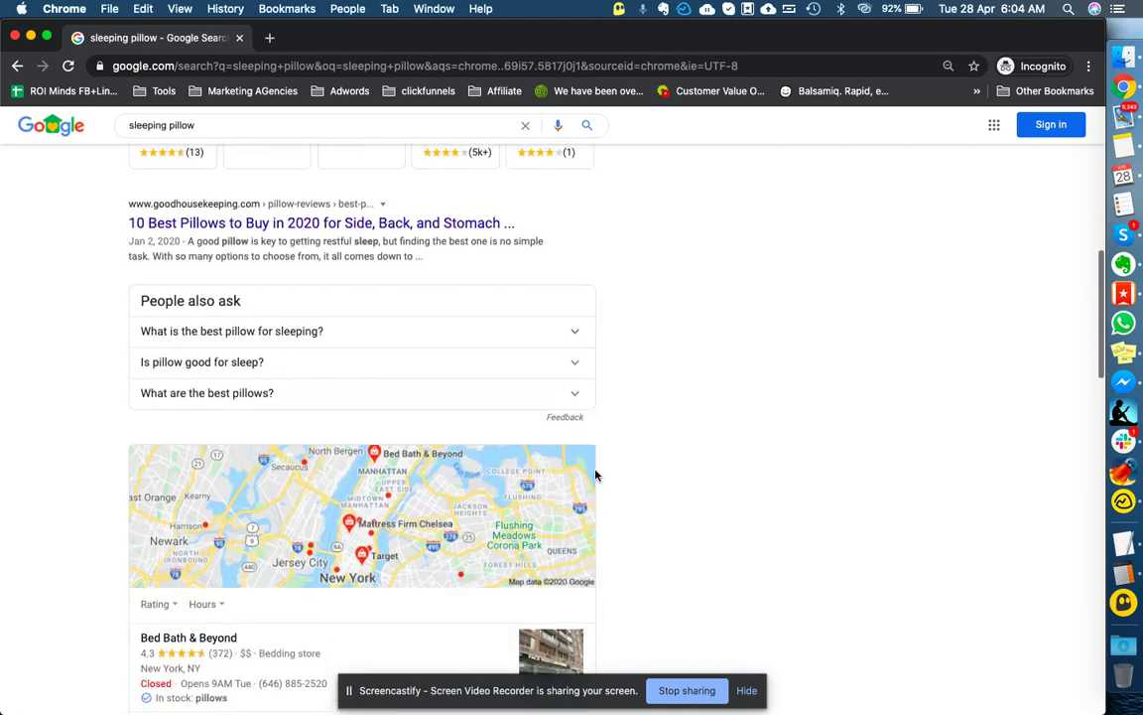
scroll(595, 475, down, 6)
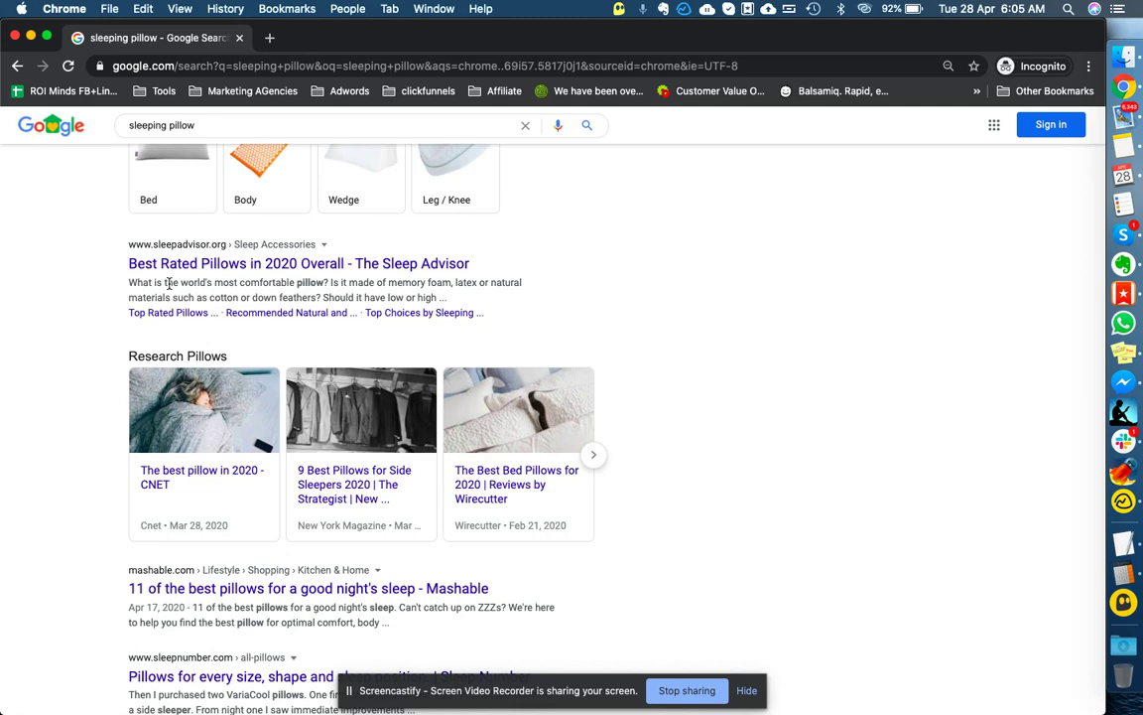
scroll(100, 347, down, 5)
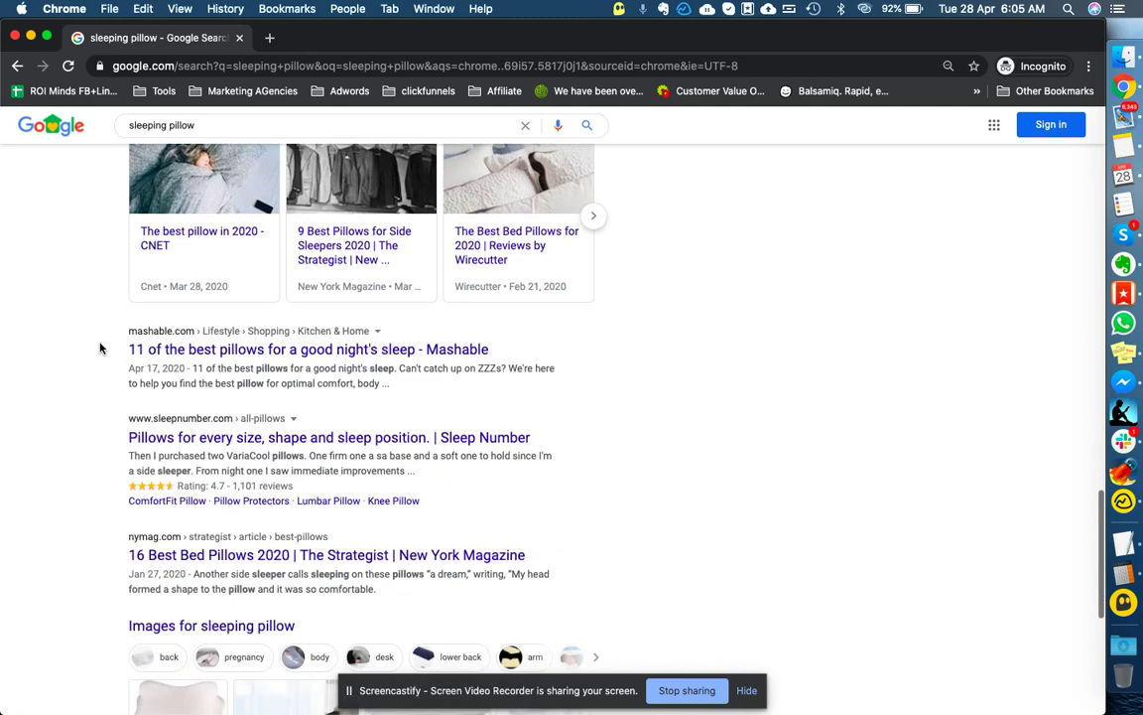
scroll(100, 347, down, 3)
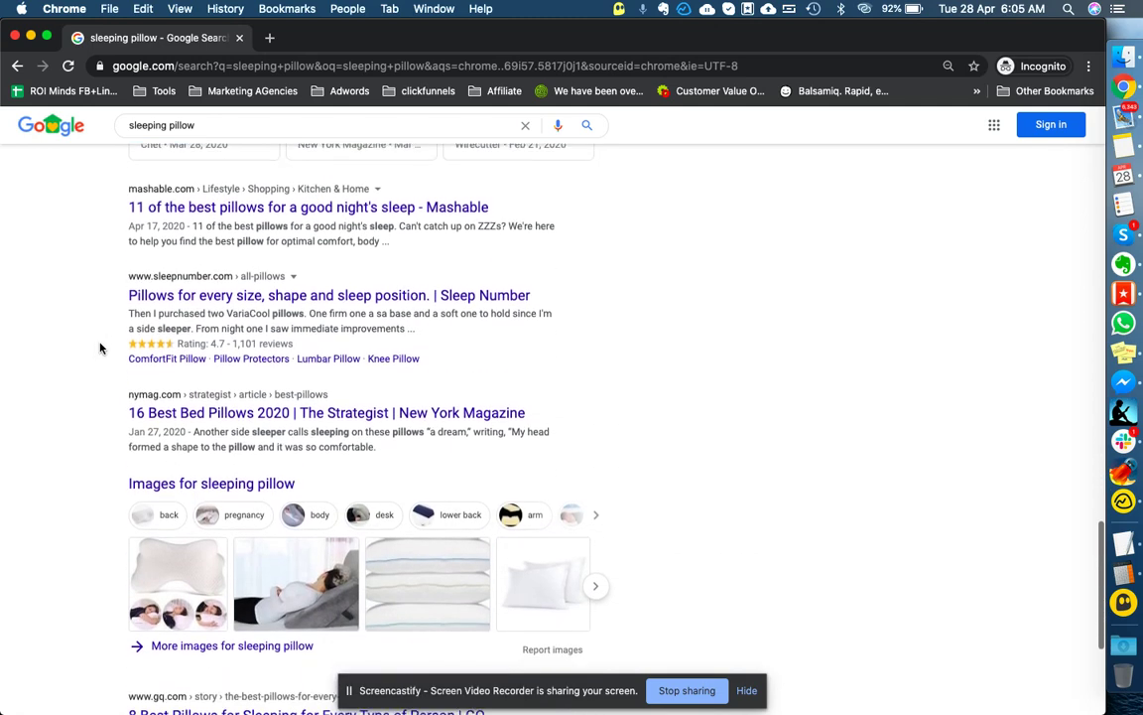
scroll(99, 347, down, 5)
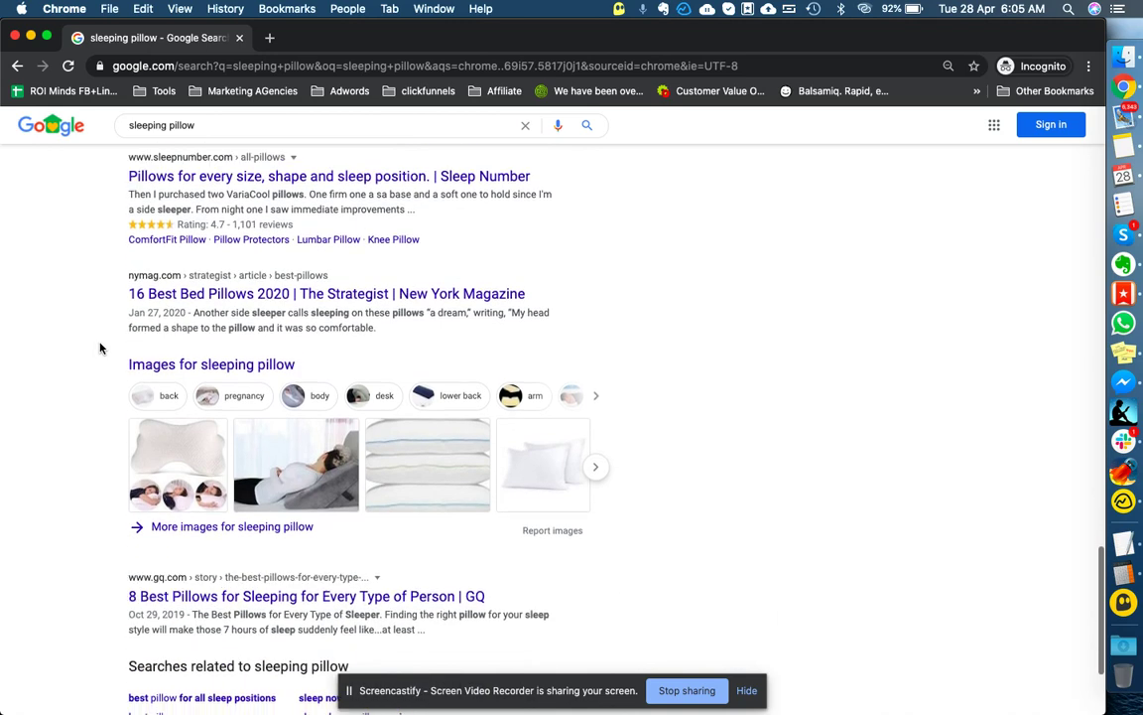
scroll(99, 348, down, 1)
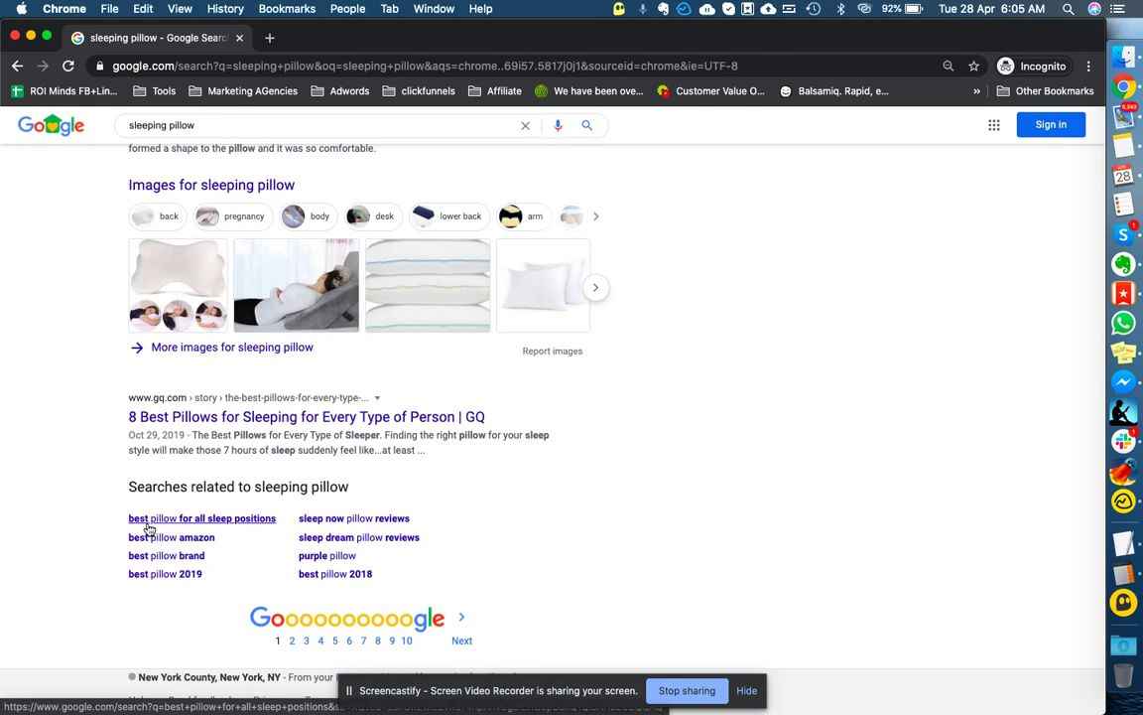
- Open the related search "best pillow for all sleep positions" and copy its search phrase
click(274, 520)
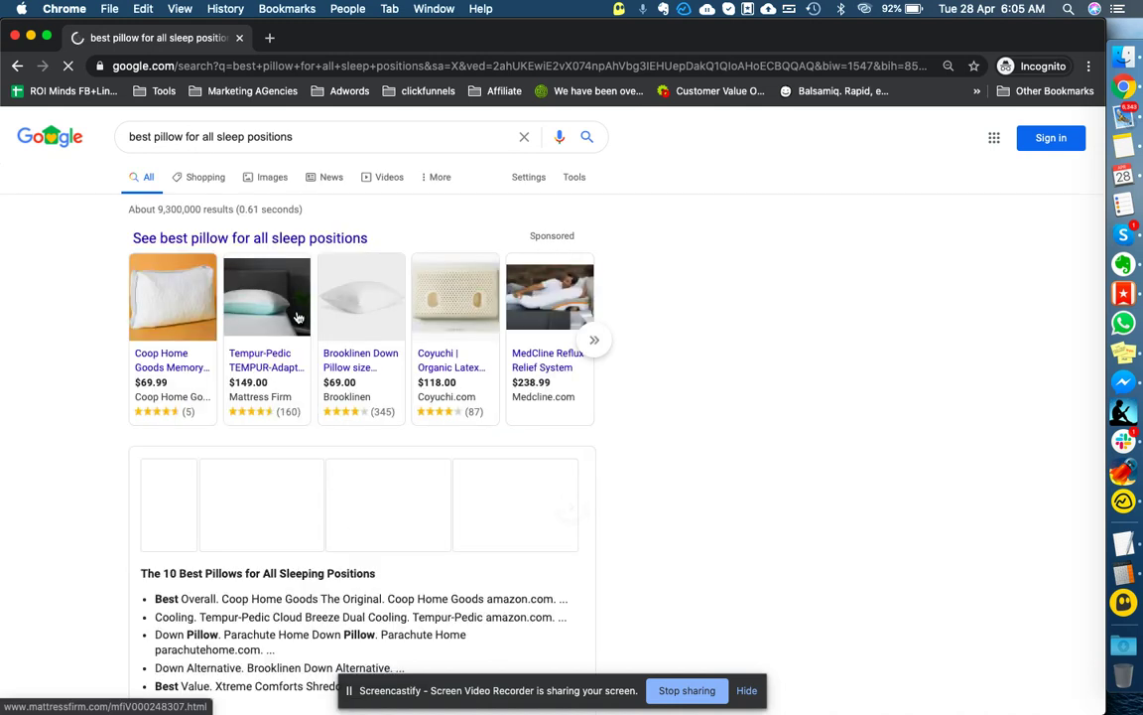
triple_click(316, 136)
key(super+c)
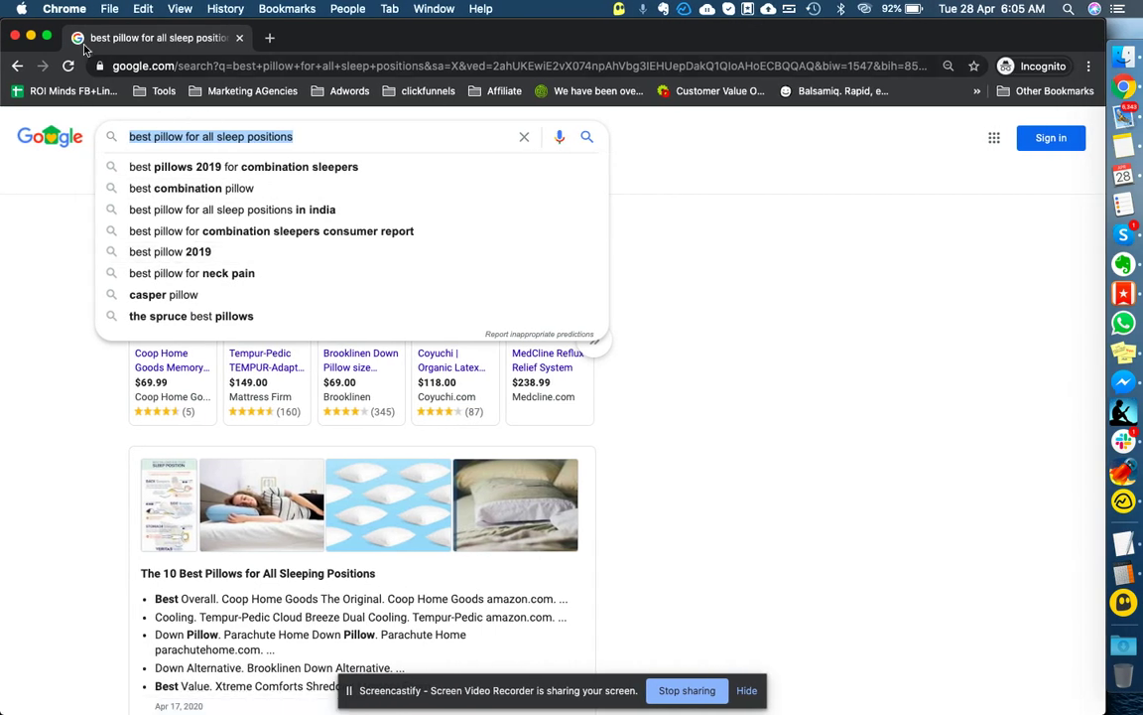
- Return to Keyword Planner and add the keyword "sleeping pillow" to Ad group 1 of the plan as broad match
key(ctrl+Left)
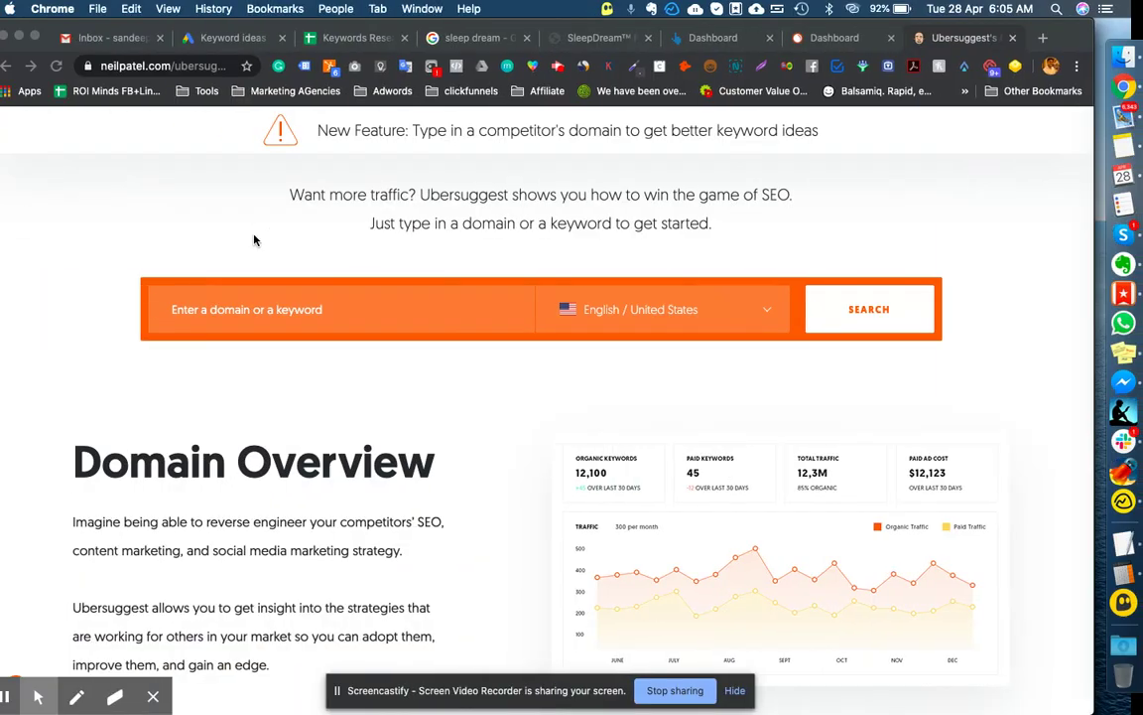
click(220, 37)
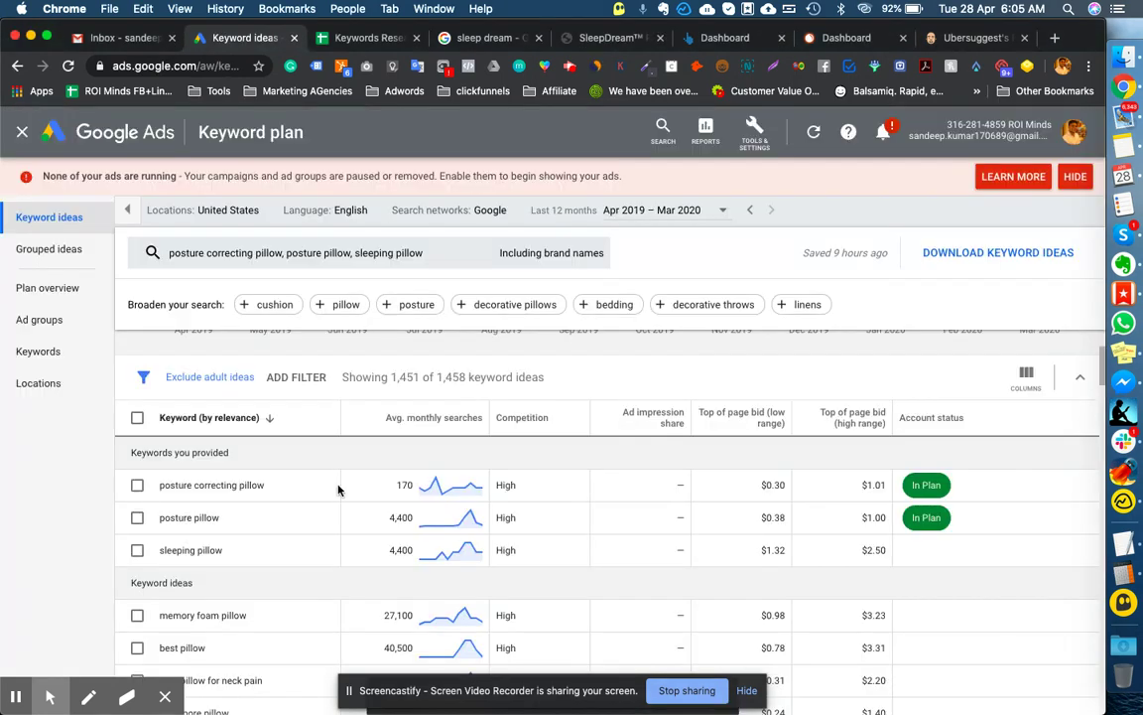
click(137, 551)
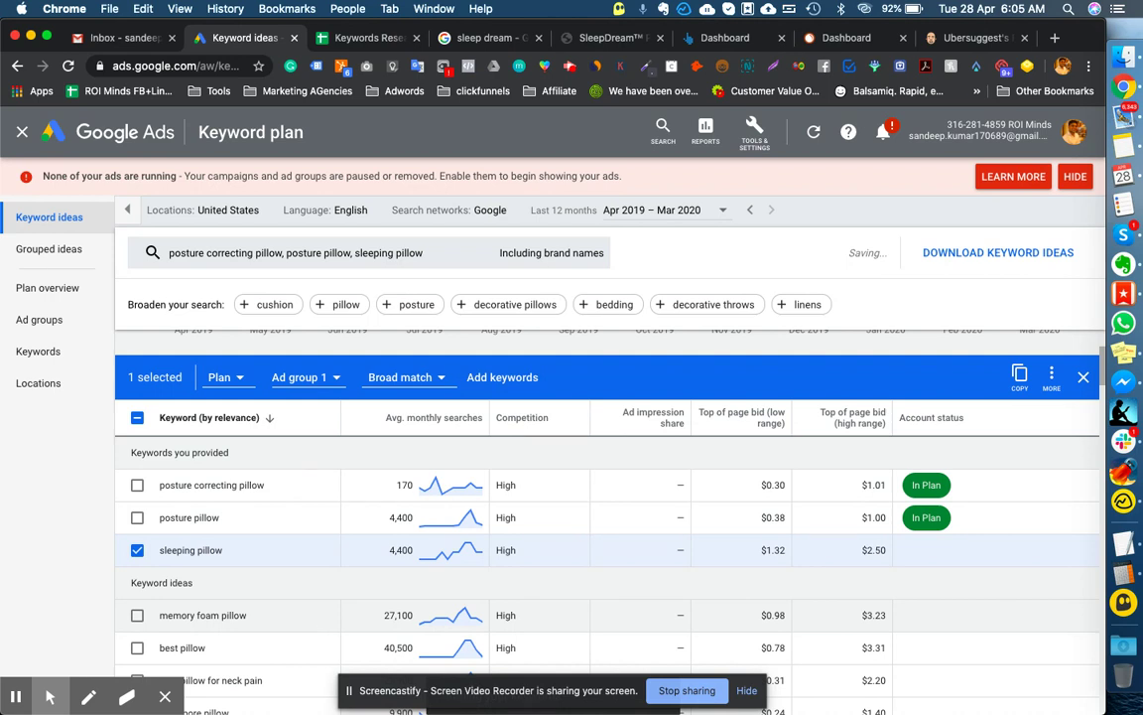
click(137, 550)
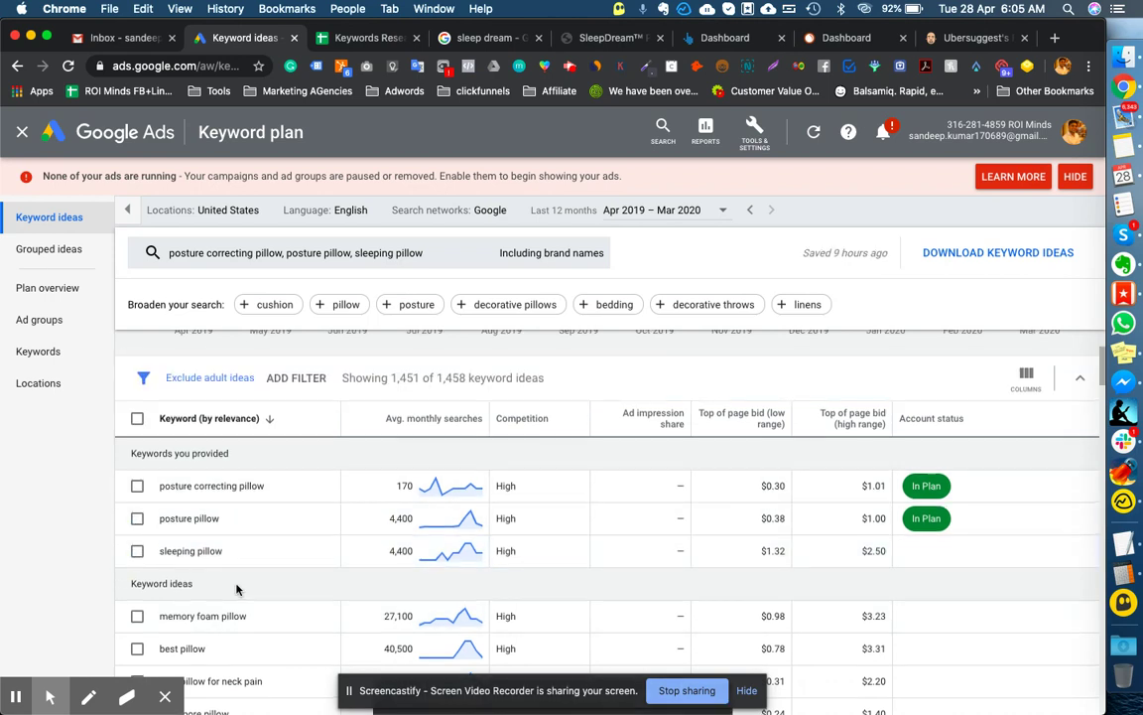
- Add the copied phrase "best pillow for all sleep positions" to the search keywords and get the new results
scroll(236, 588, up, 3)
click(394, 264)
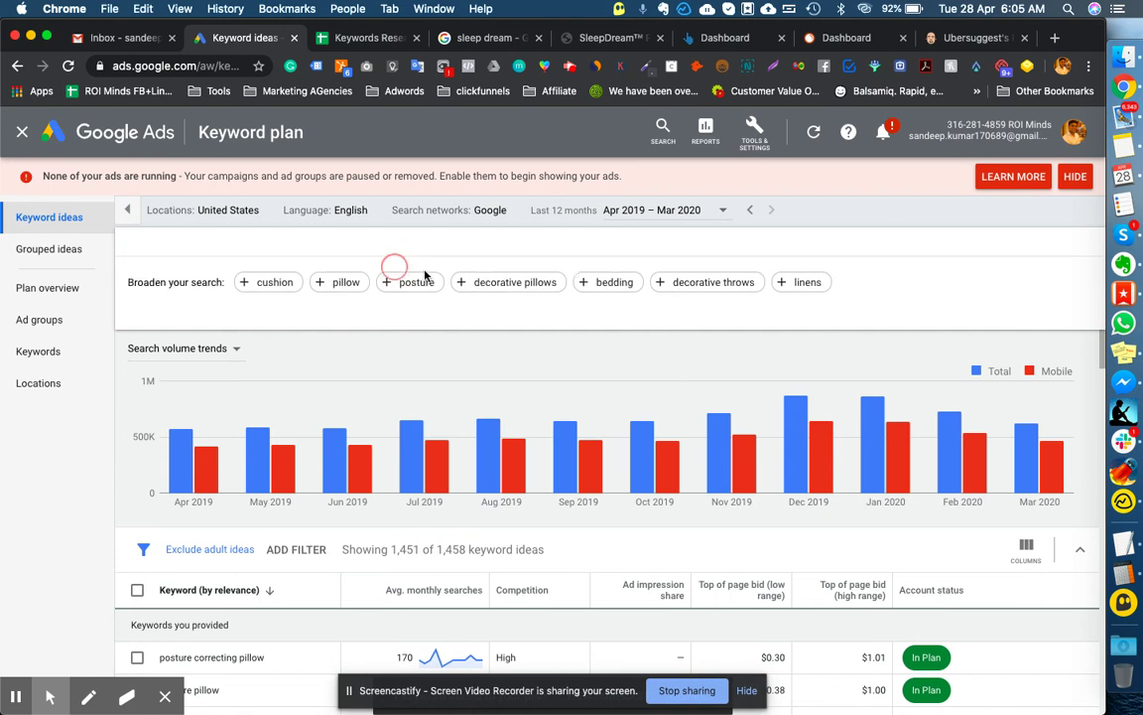
key(super+v)
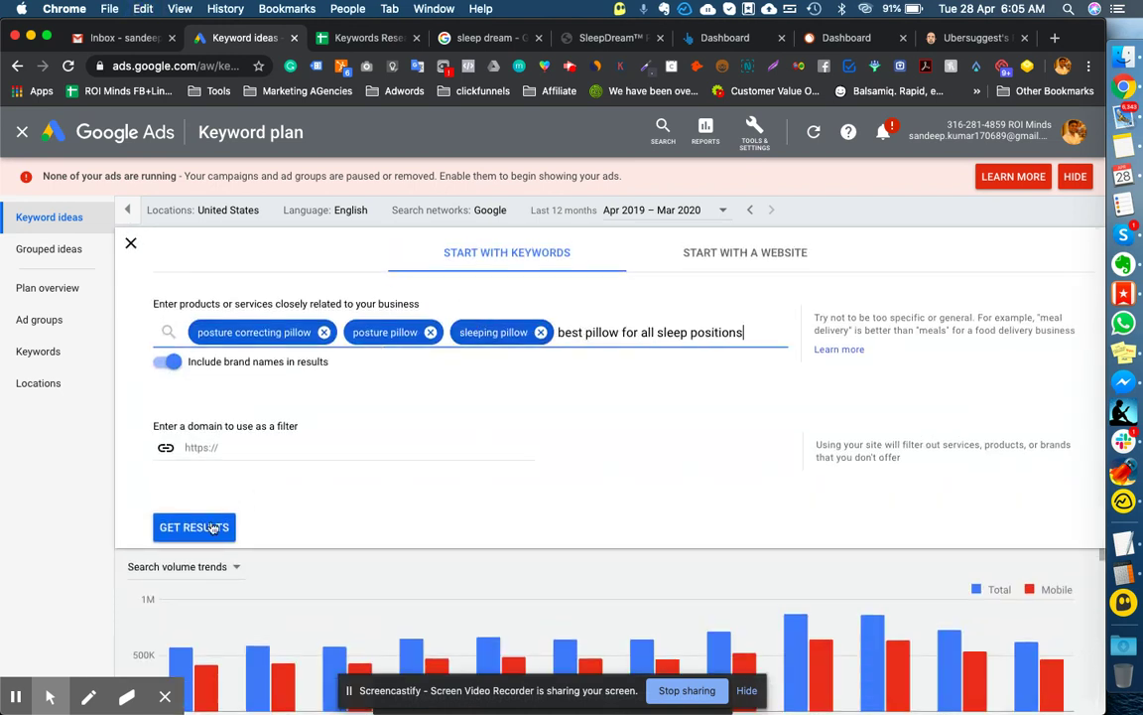
click(311, 538)
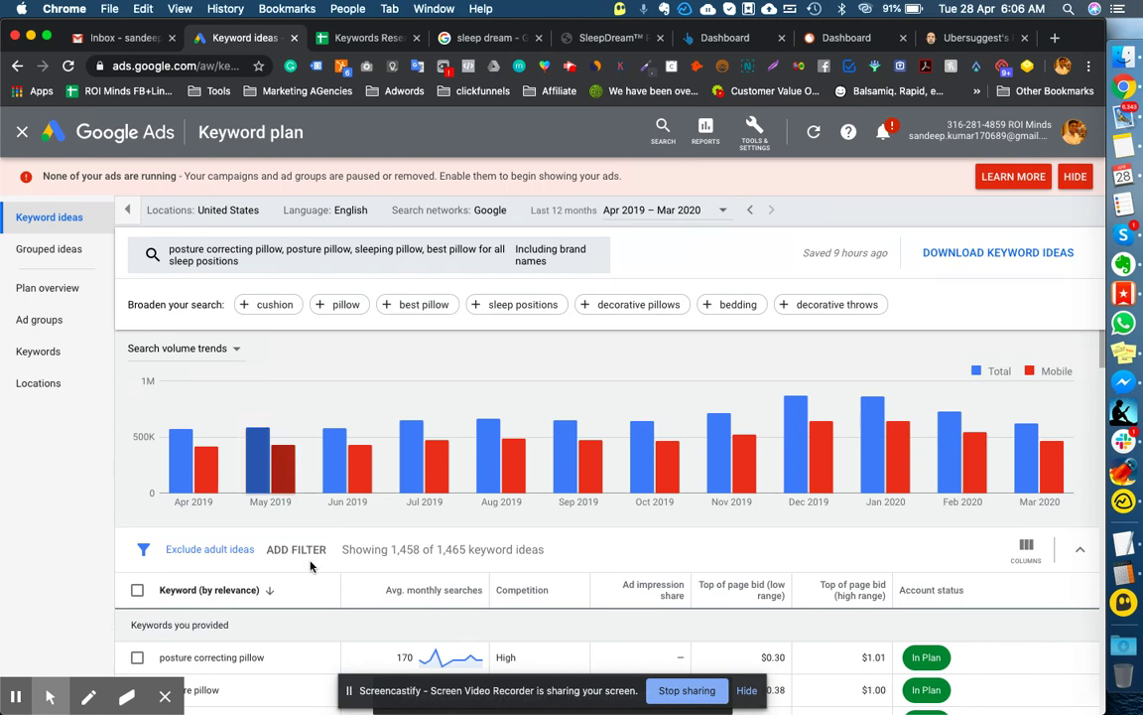
- Select "best pillow for all sleep positions" among the provided keywords and add it to Ad group 1 as broad match
scroll(278, 650, down, 5)
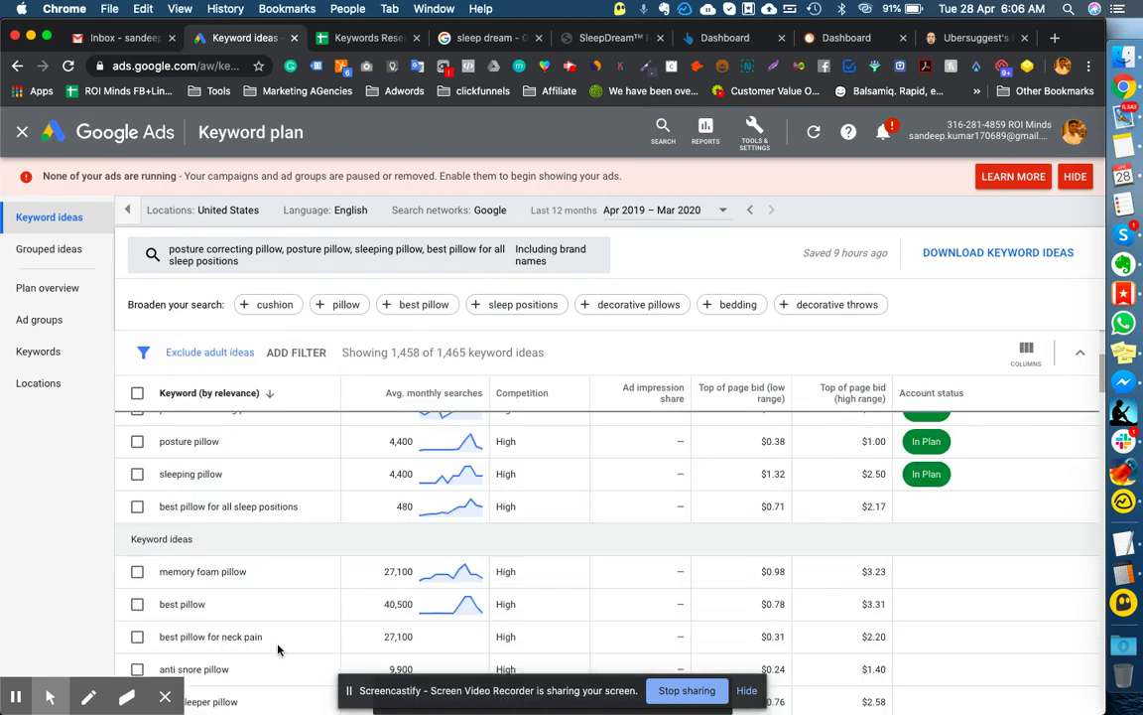
scroll(278, 650, up, 1)
scroll(278, 650, down, 1)
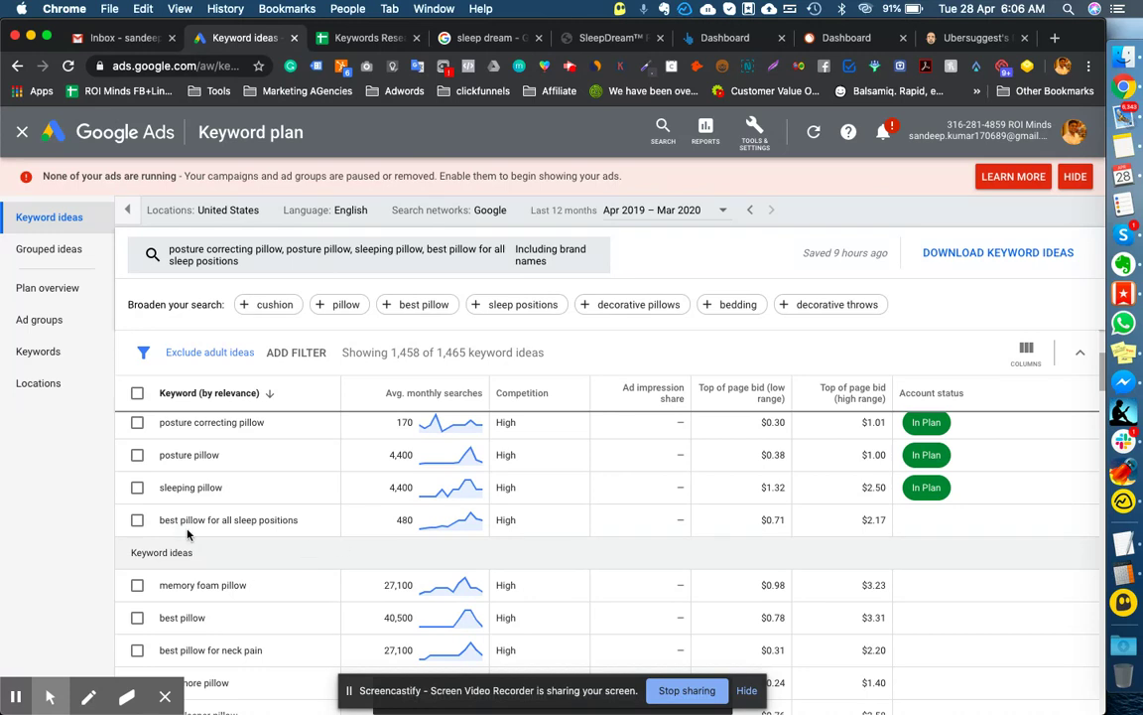
click(137, 519)
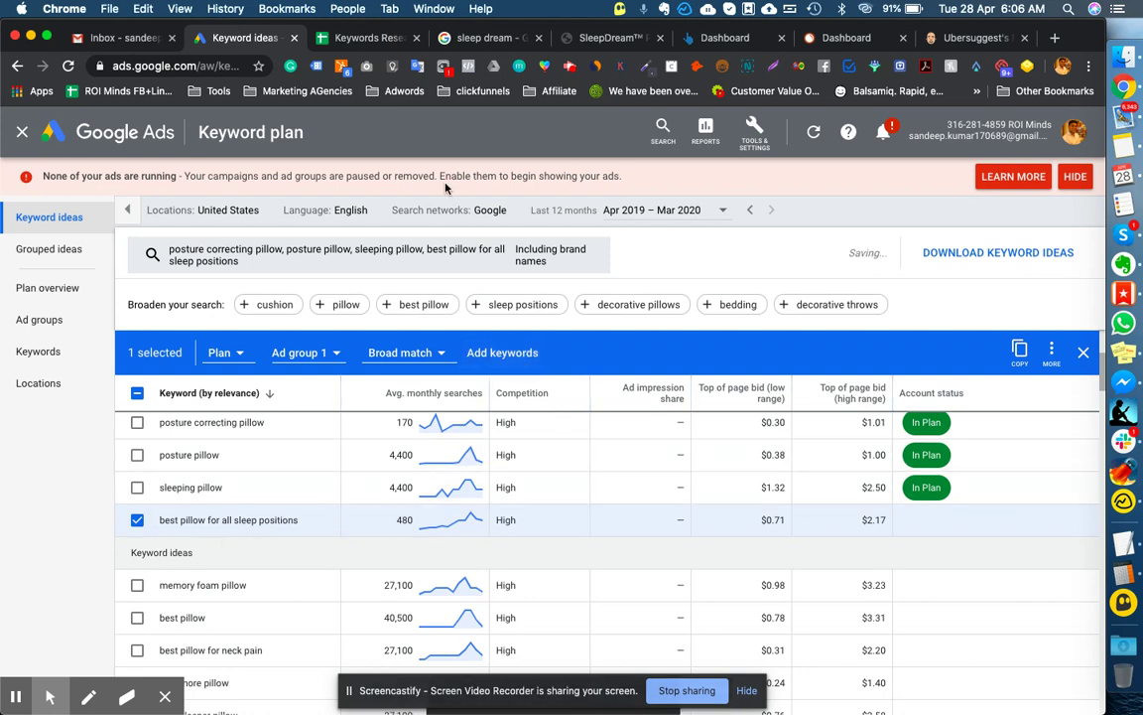
- Switch to the Keywords Research - Sleep Dream spreadsheet and go over the Hot, Warm and Cold entries under Intent Type
click(332, 38)
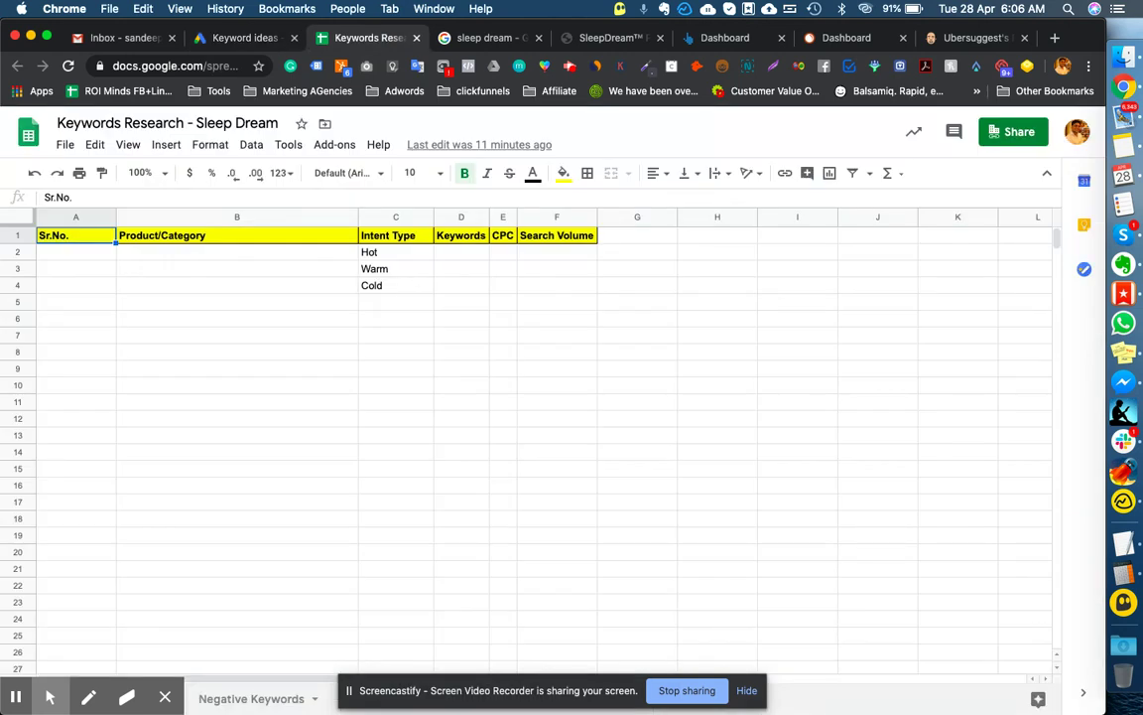
click(387, 286)
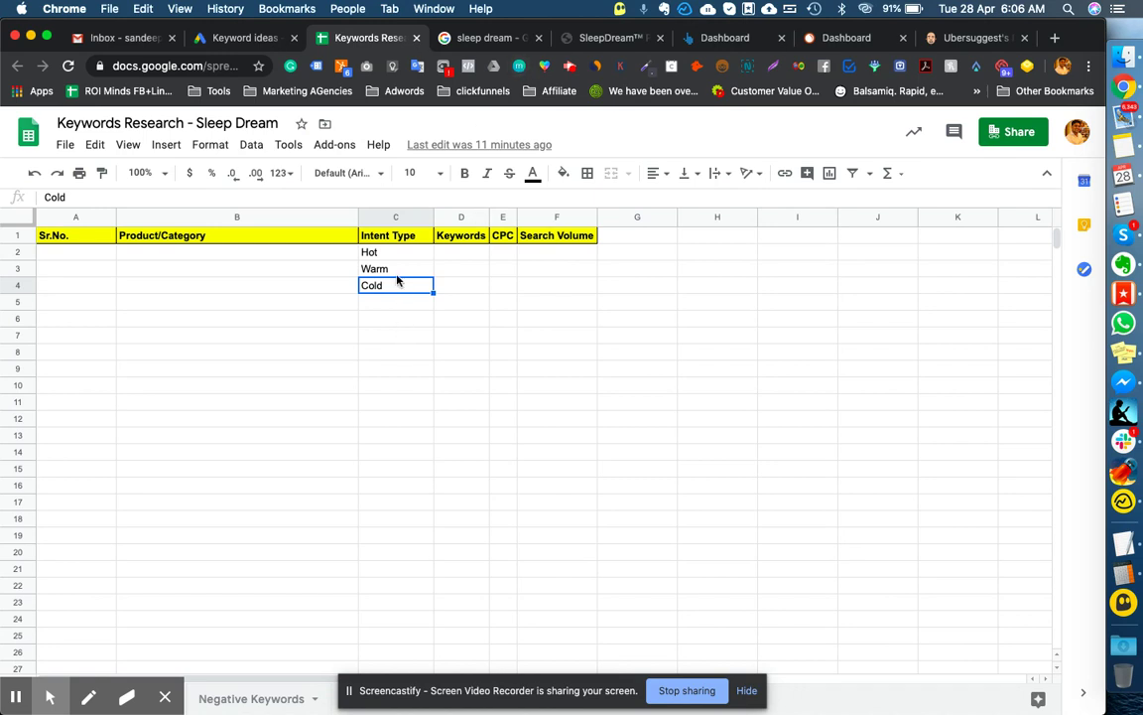
click(395, 270)
click(395, 255)
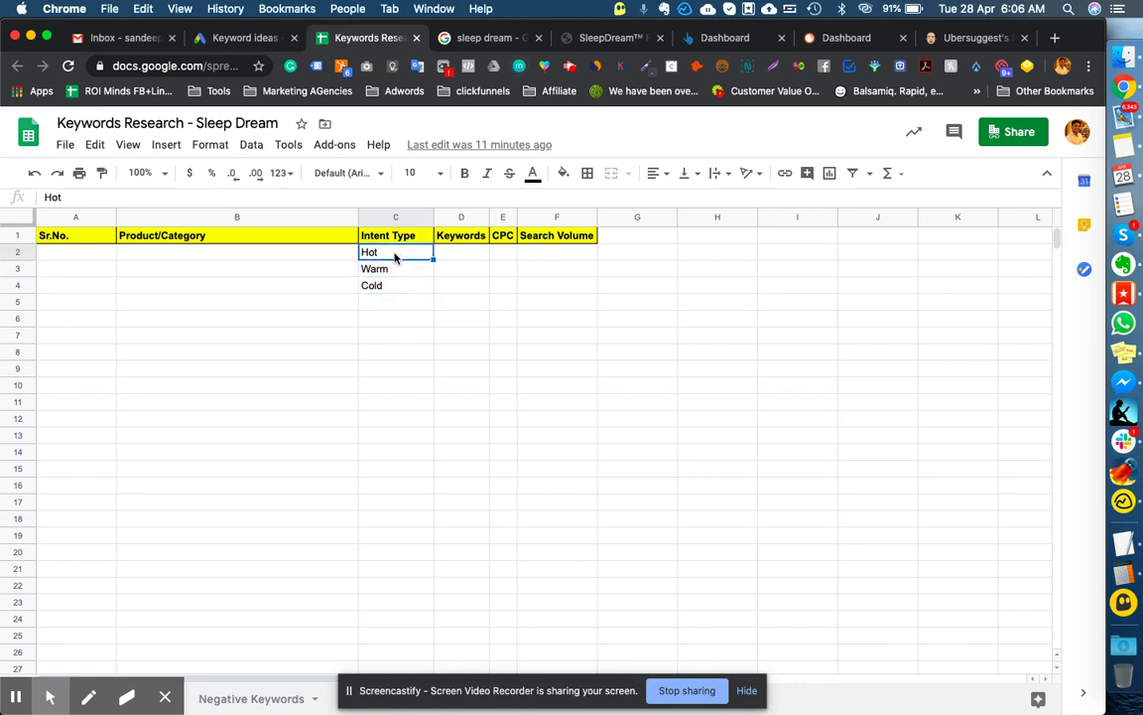
click(399, 274)
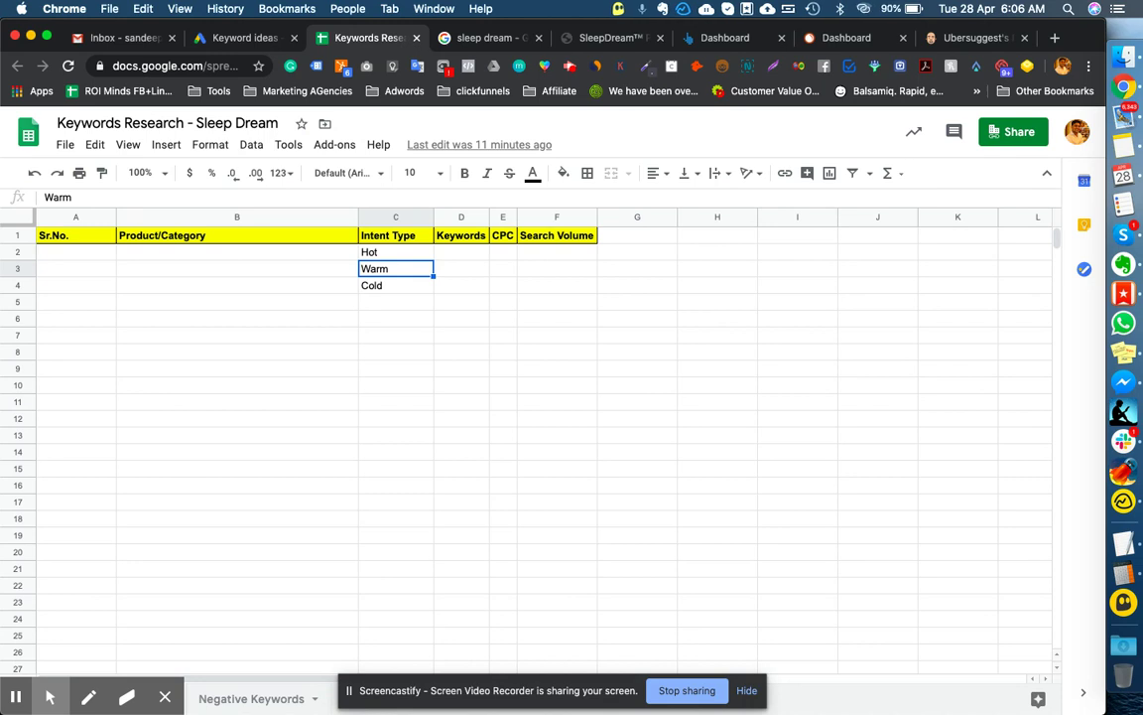
- Enter "Sleeping Pillow" as the keyword for the Cold intent in D4 and widen the Keywords column to fit it
click(461, 285)
text(Sell)
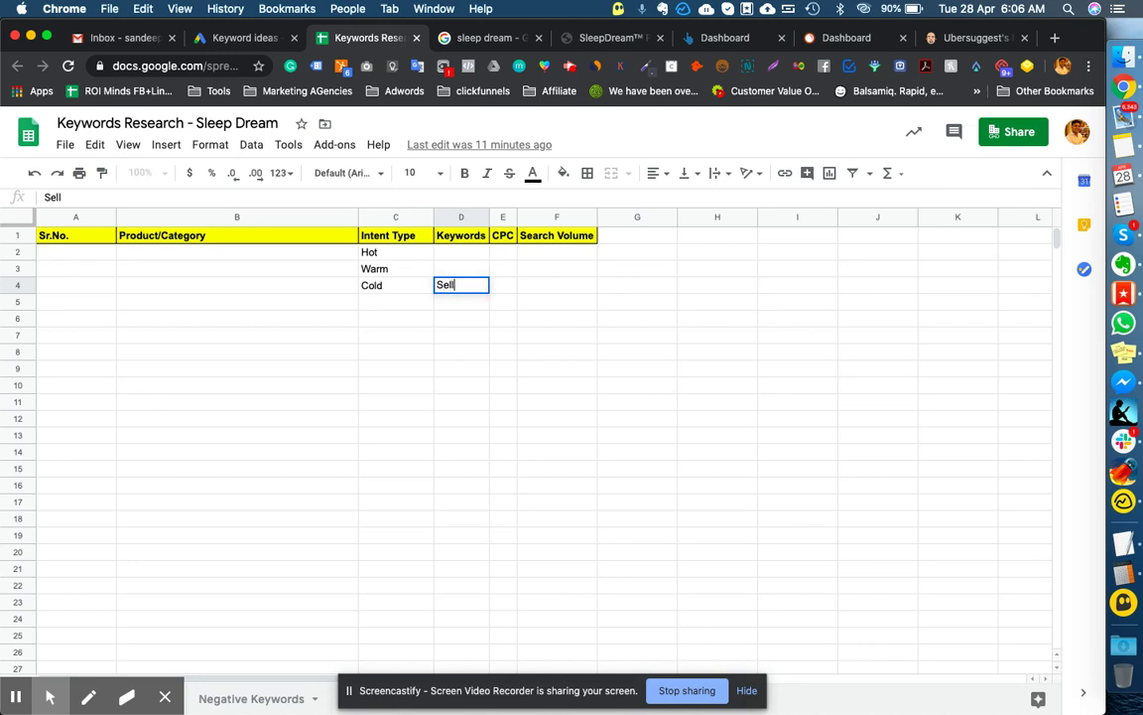
key(BackSpace)
key(BackSpace)
text(leeping )
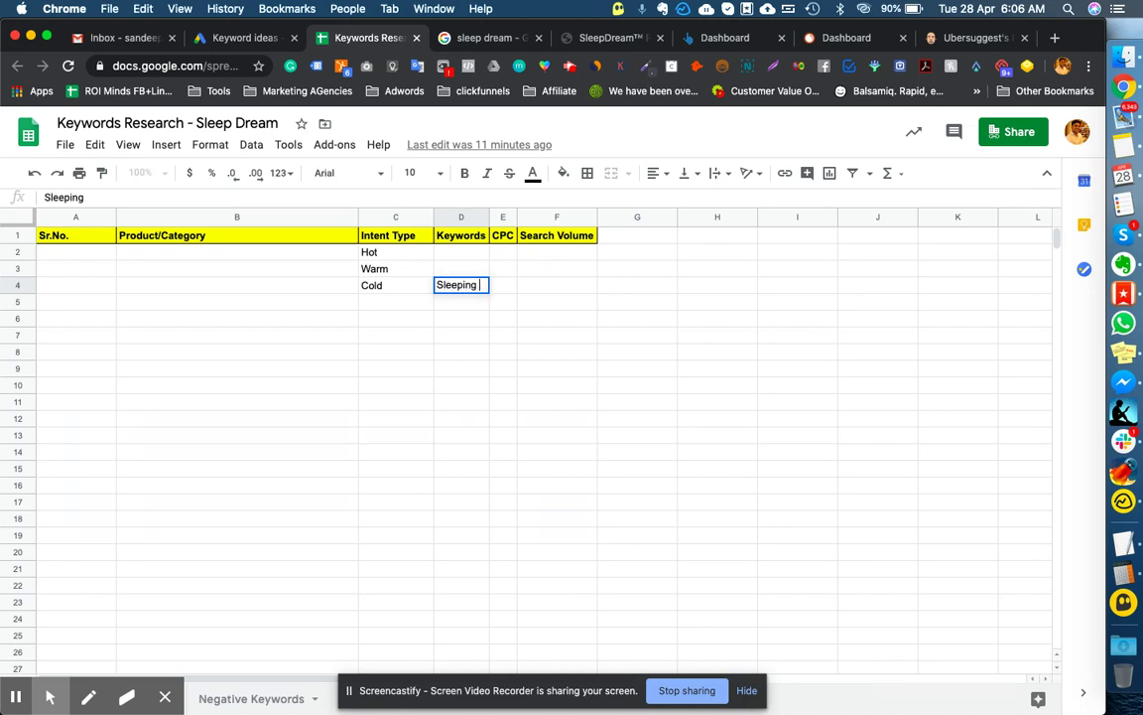
text(Pillow)
key(Return)
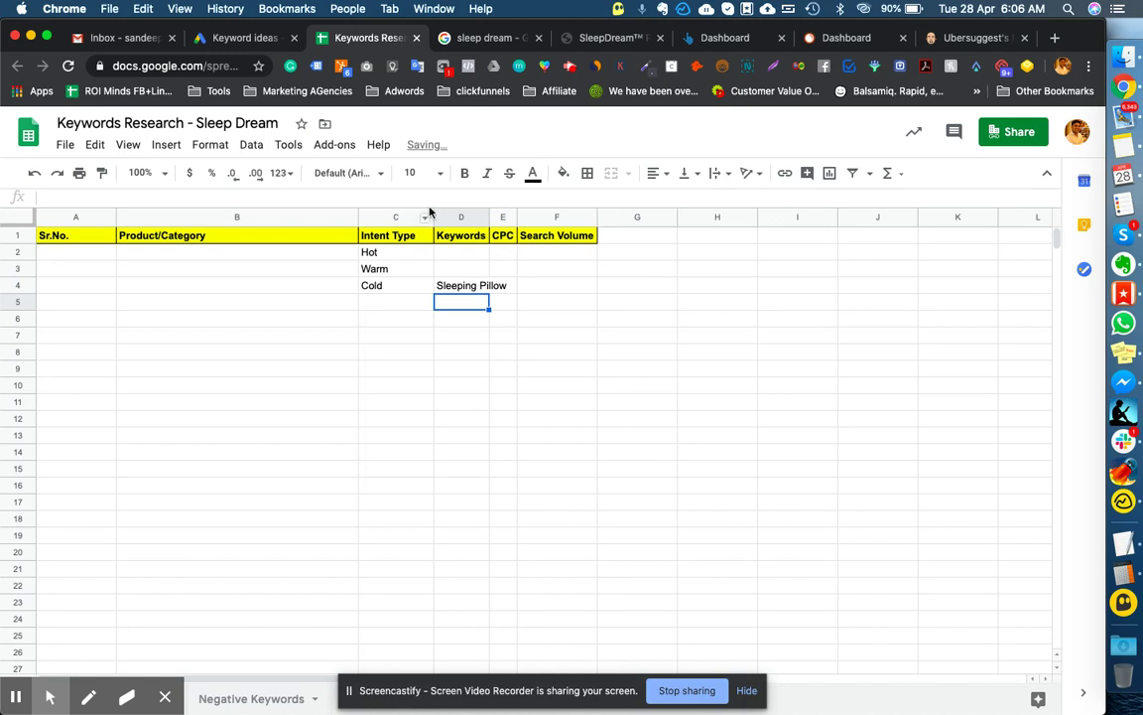
drag(488, 214, 511, 214)
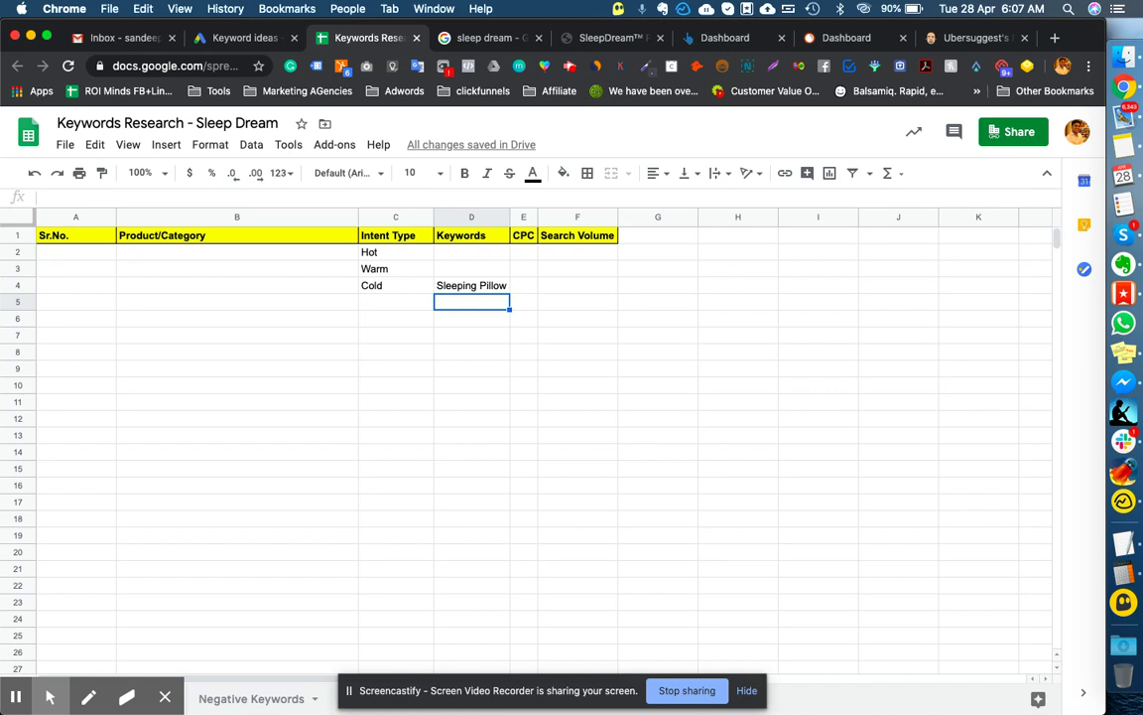
- Check the saved keywords of the plan in Keyword Planner and enter "posture pillow" as the Warm keyword in D3 of the spreadsheet
click(471, 285)
click(395, 268)
click(472, 268)
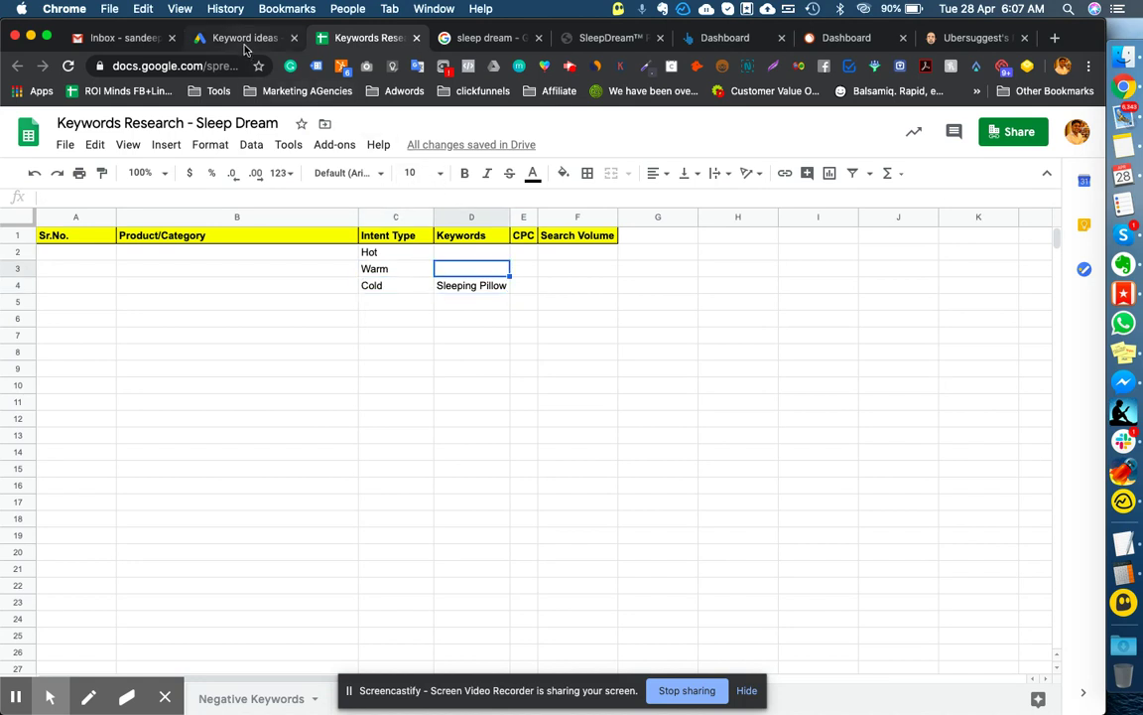
click(235, 39)
click(84, 351)
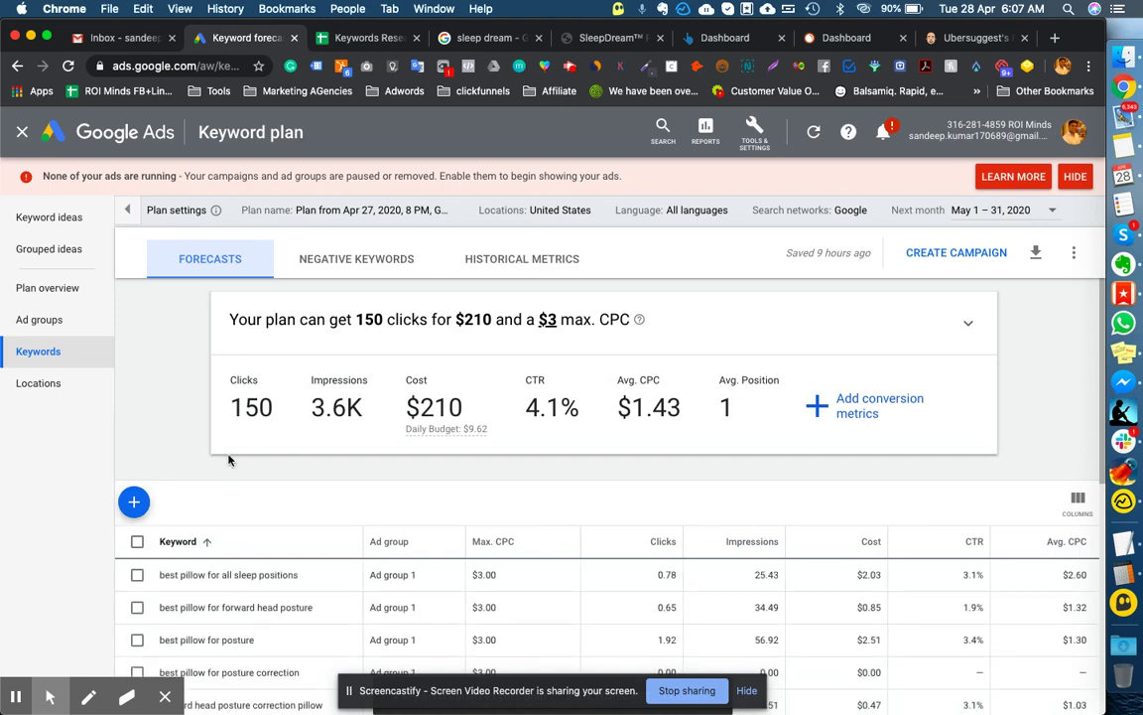
scroll(228, 460, down, 1)
scroll(228, 459, down, 3)
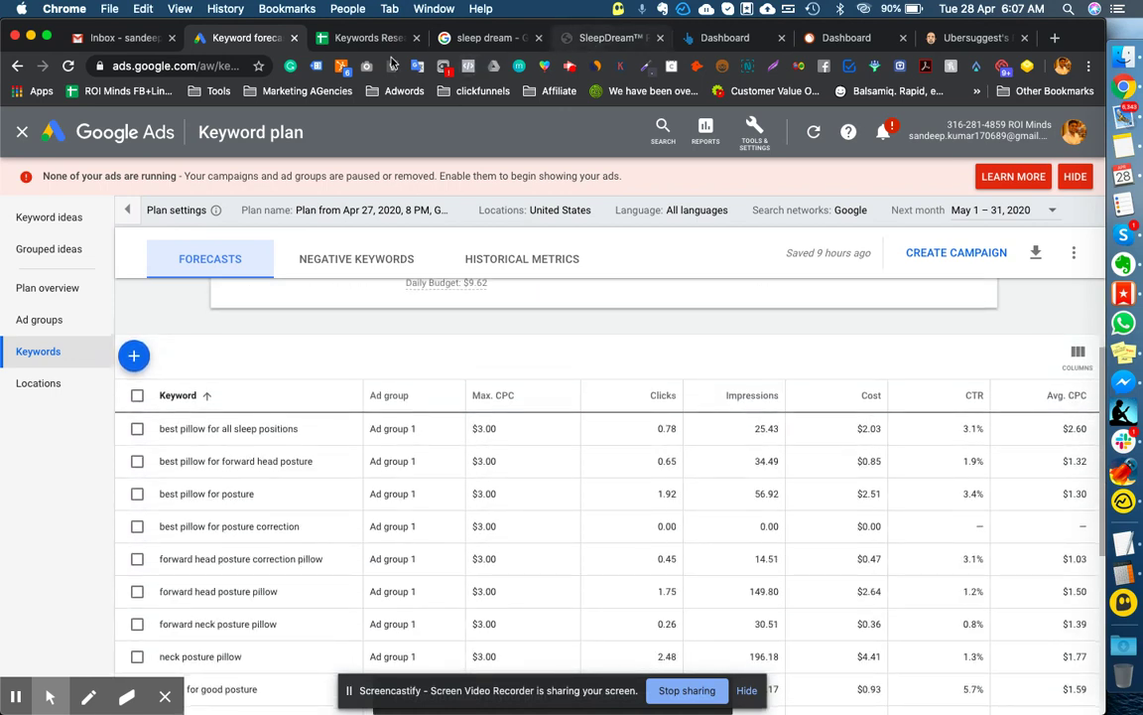
click(367, 38)
text(posture pillow)
key(Return)
click(471, 268)
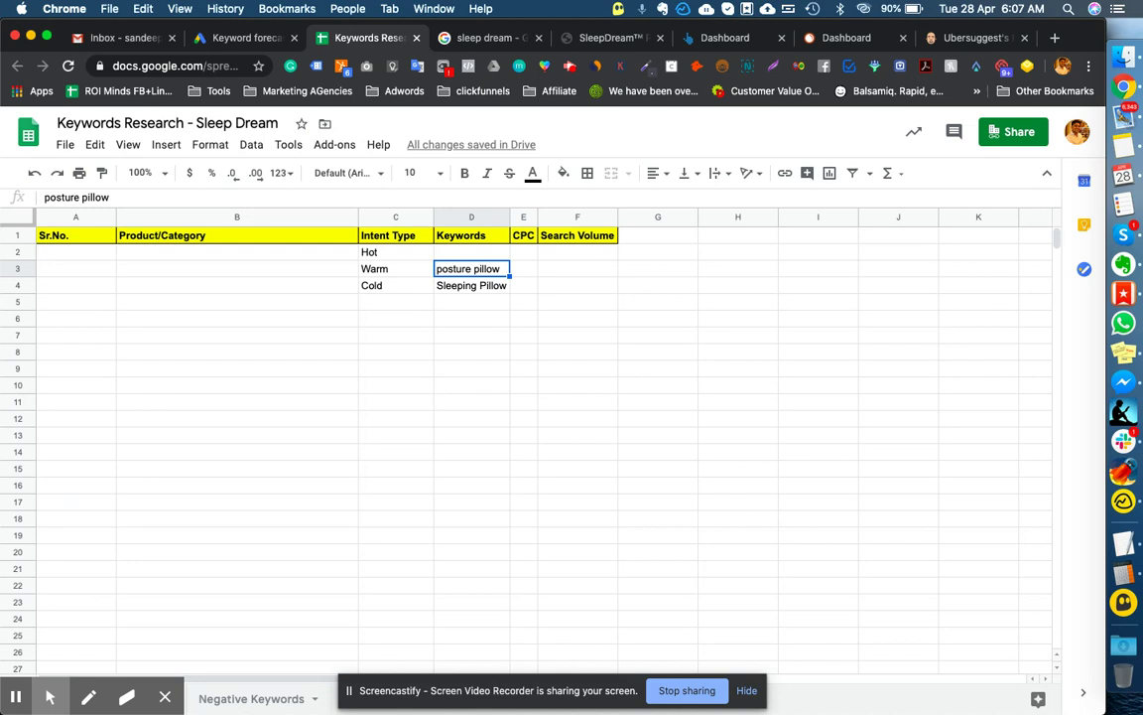
- Copy "best pillow for all sleep positions" from the plan's keywords into cell D5 of the spreadsheet
key(Up)
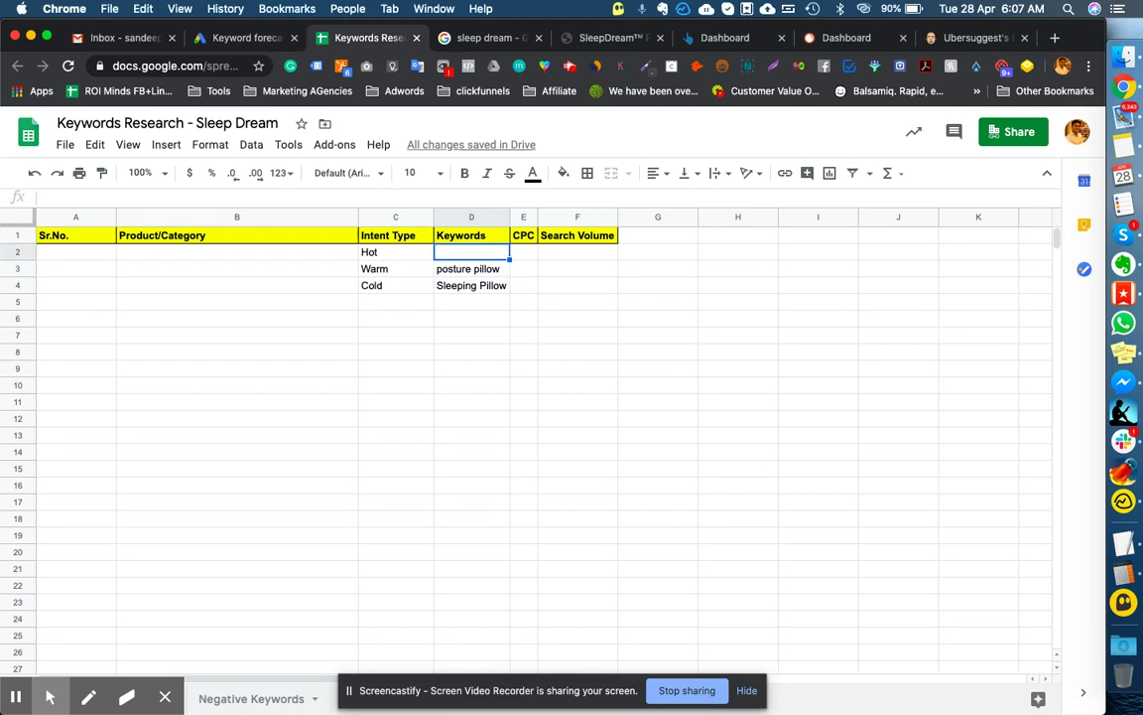
click(244, 38)
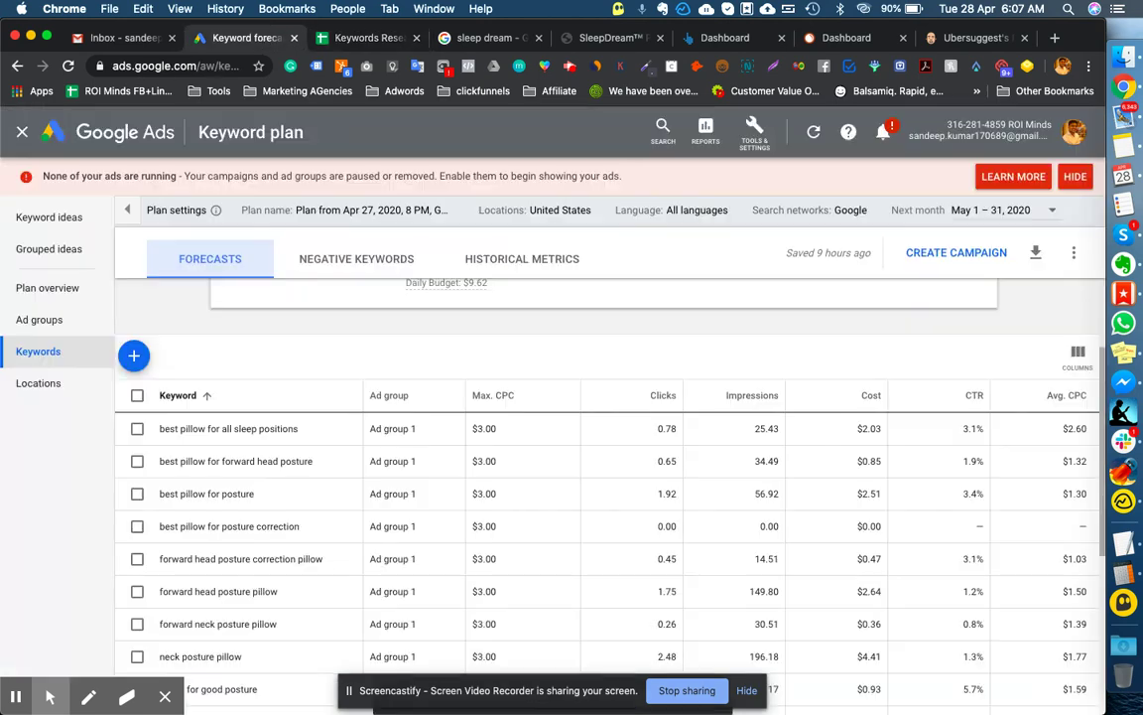
drag(162, 427, 297, 428)
key(super+c)
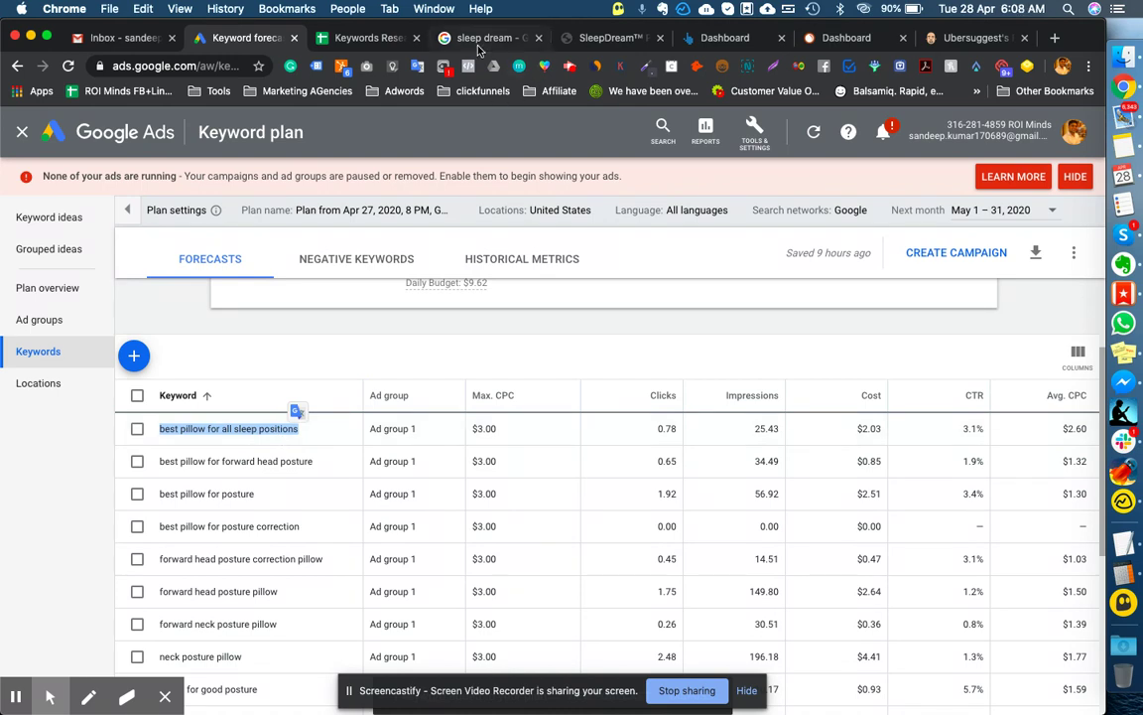
click(372, 44)
click(463, 287)
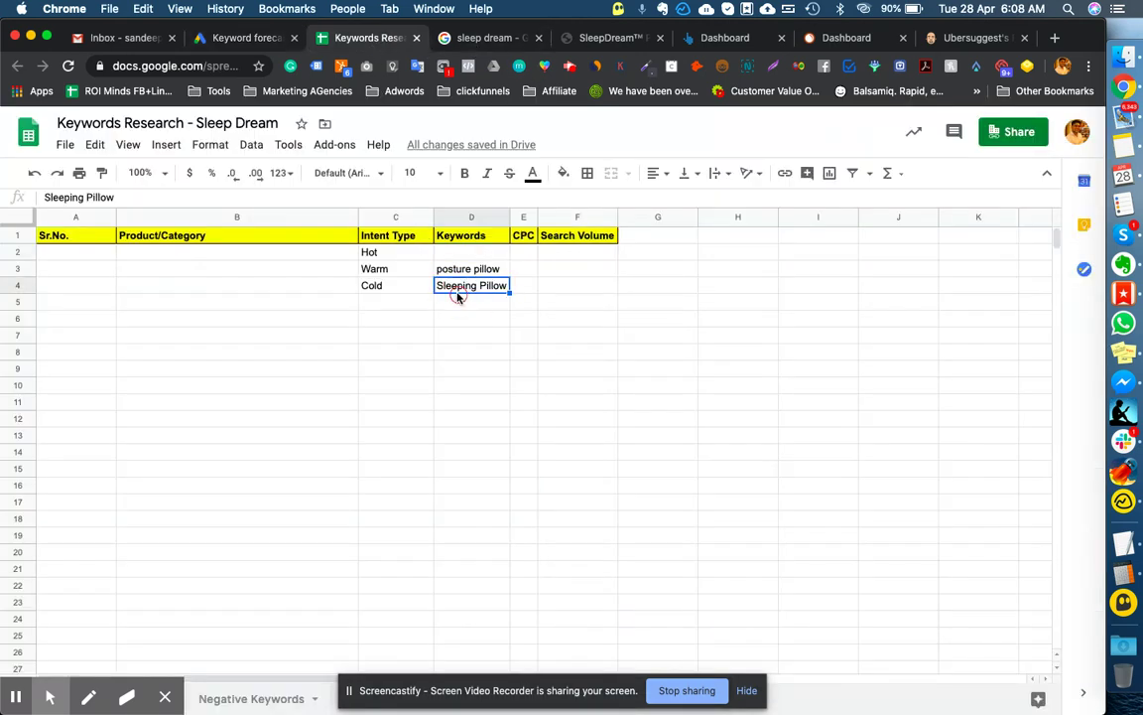
key(Down)
key(super+v)
- Duplicate the Cold intent type into C5 and fit the Keywords column to its longest entry
key(Left)
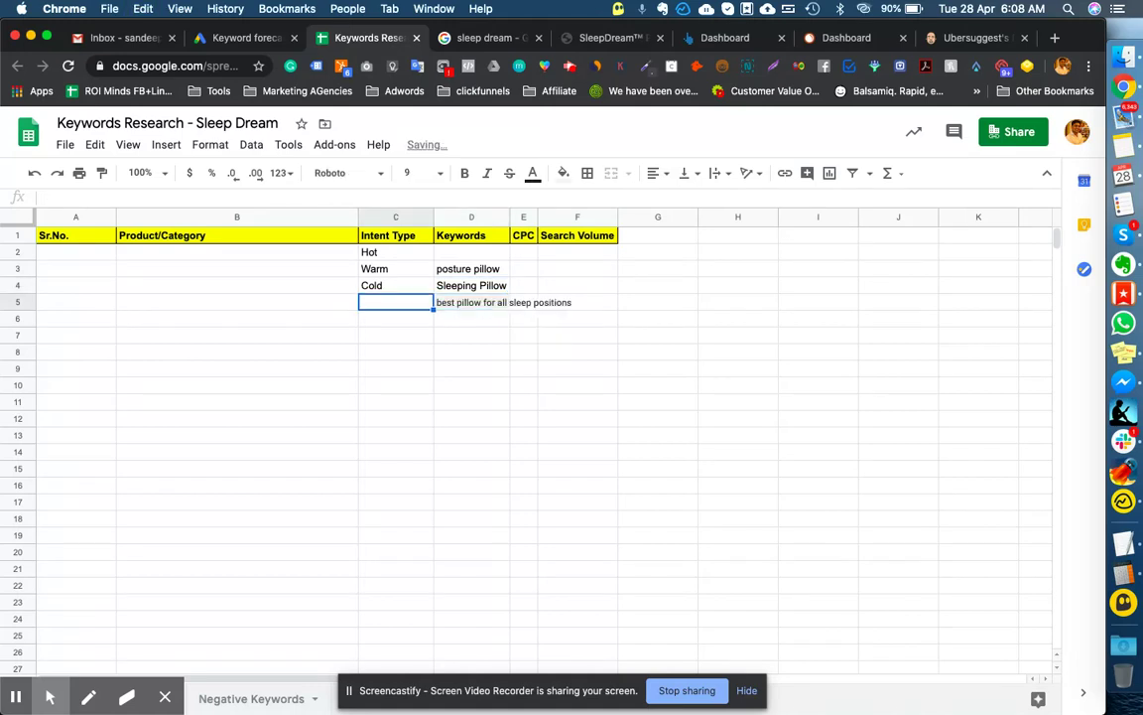
key(Up)
key(super+c)
key(Down)
key(super+v)
key(Right)
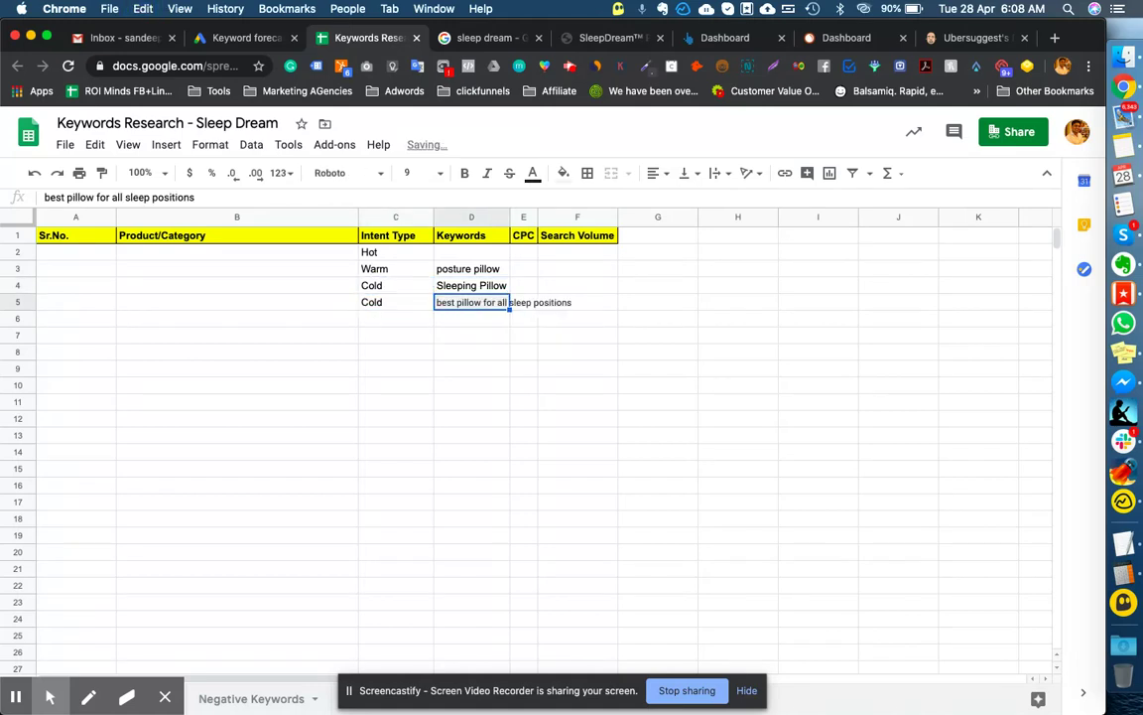
double_click(510, 216)
click(544, 319)
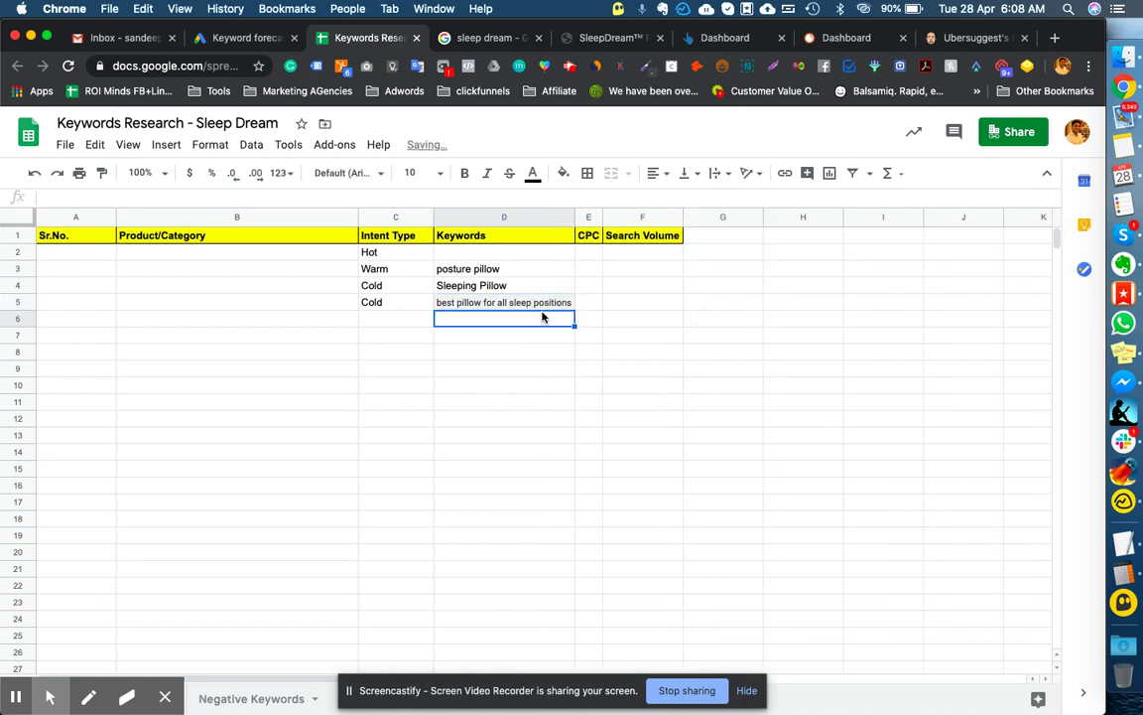
- Copy "best pillow for posture" from the plan's keywords into D2 of the spreadsheet as the Hot keyword
click(541, 312)
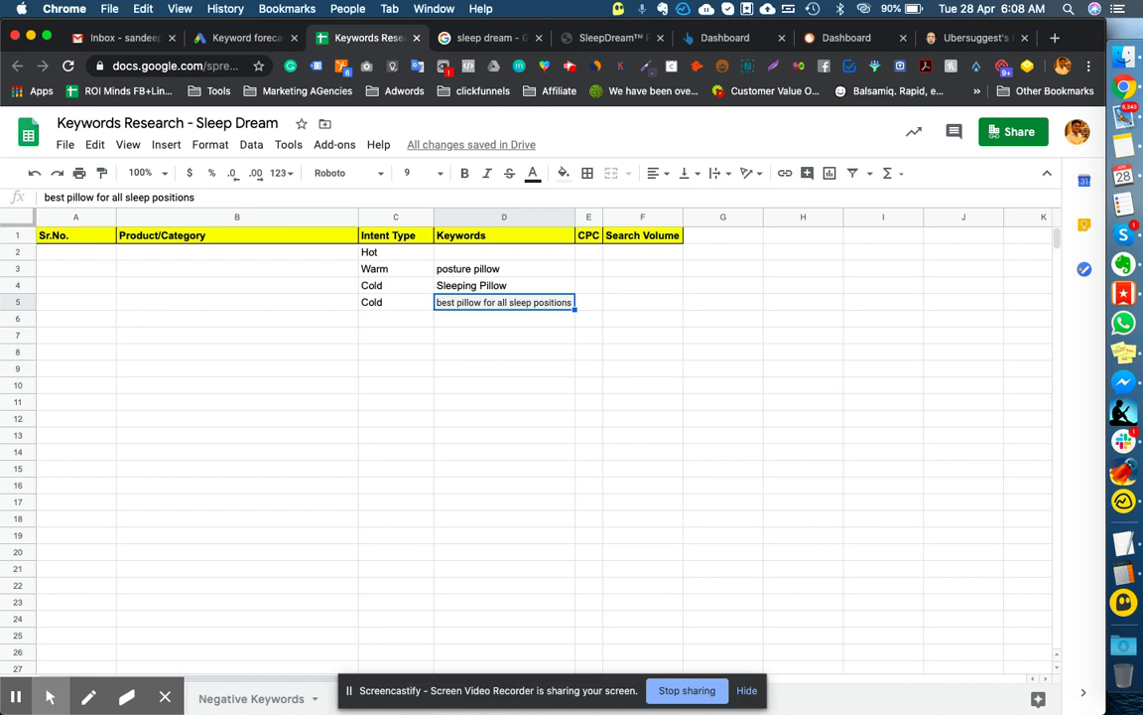
key(Down)
key(Up)
key(Up)
key(Up)
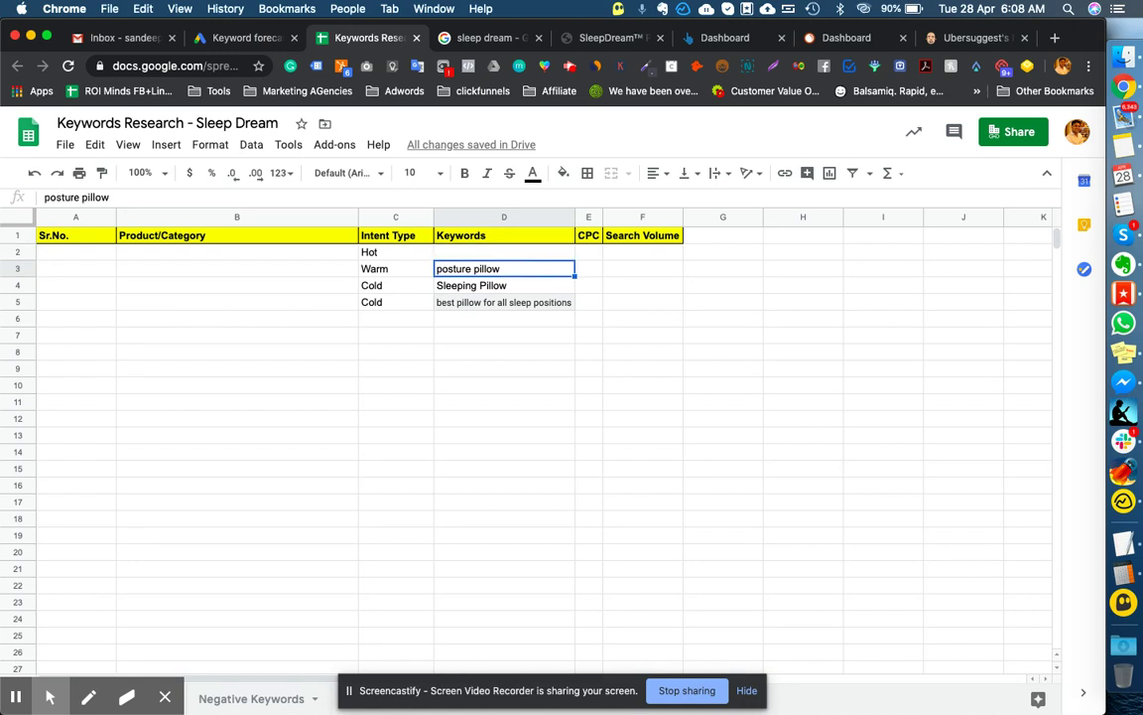
click(246, 38)
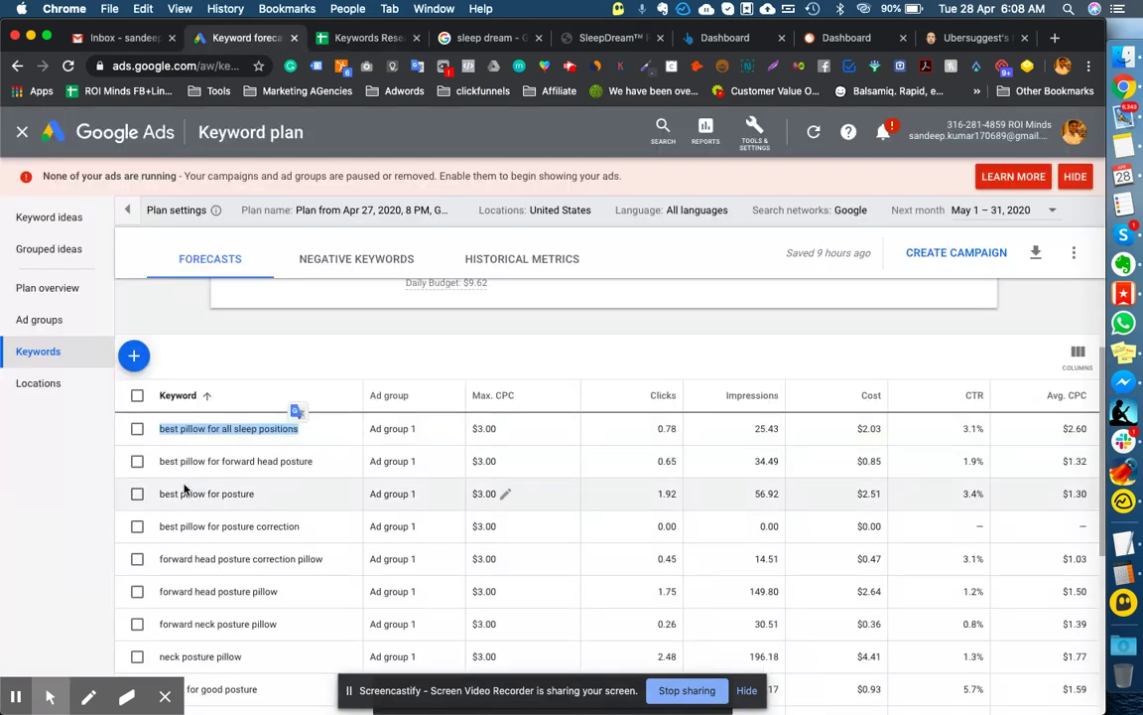
drag(254, 493, 328, 30)
click(329, 34)
key(Up)
key(super+v)
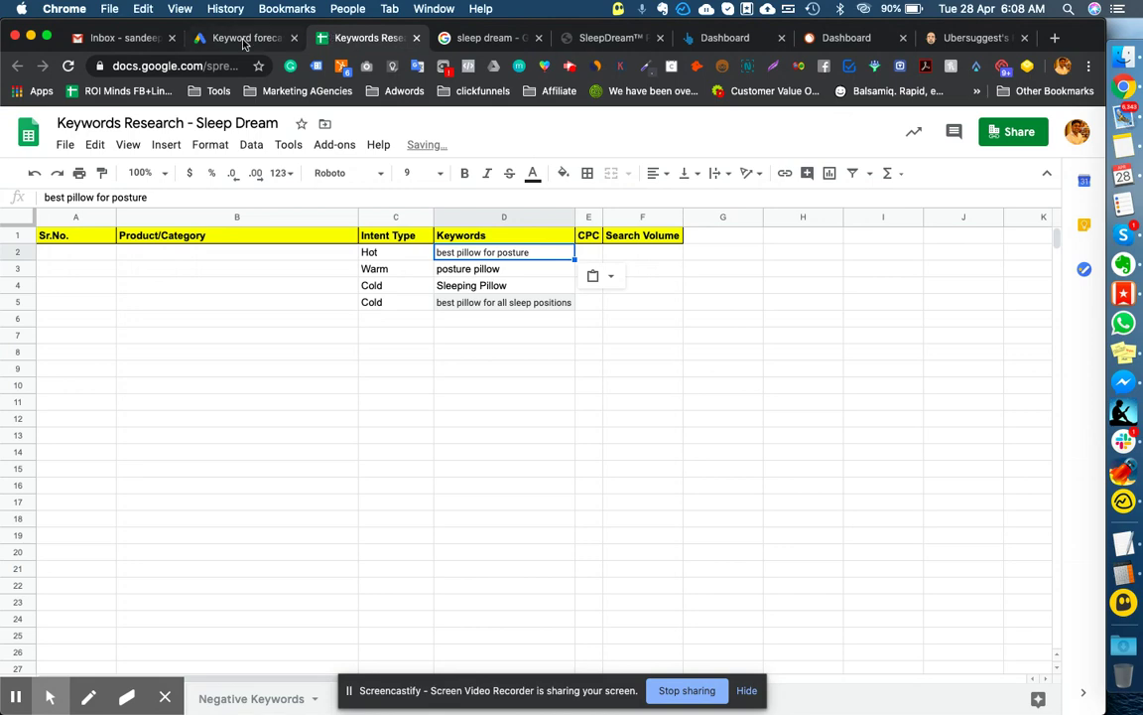
- Examine the plan's keyword list for further high-intent phrases such as "best pillow for posture correction" and compare with the spreadsheet
click(224, 39)
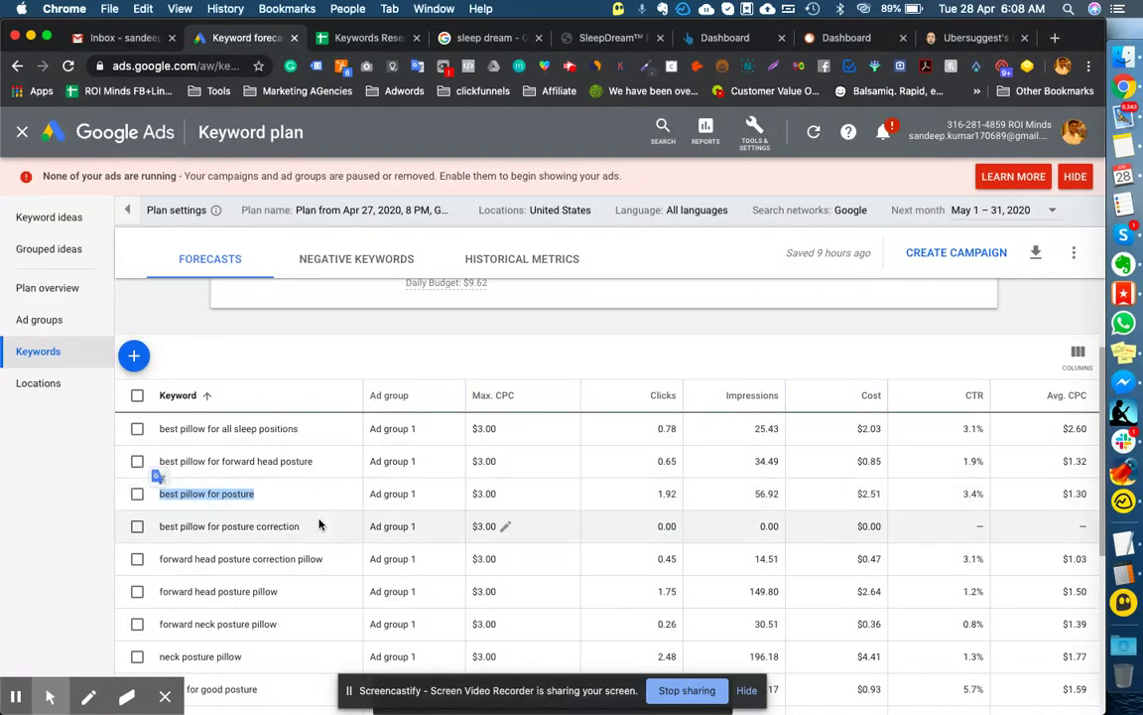
scroll(298, 487, down, 1)
scroll(268, 481, down, 1)
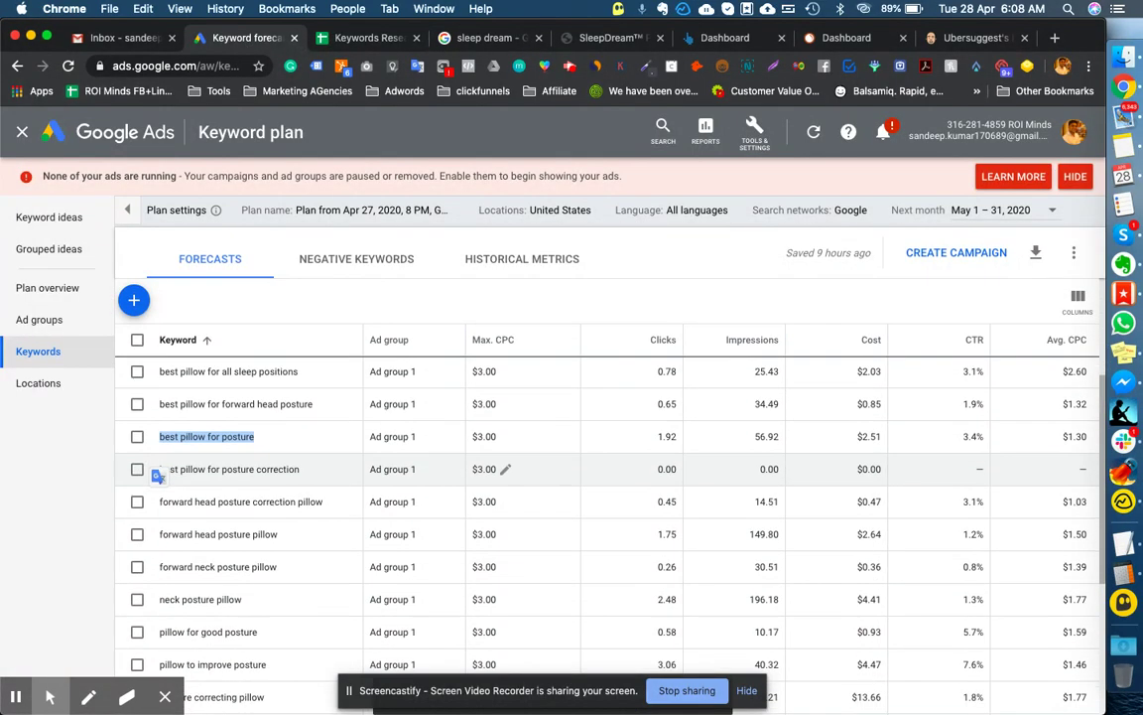
drag(300, 468, 160, 469)
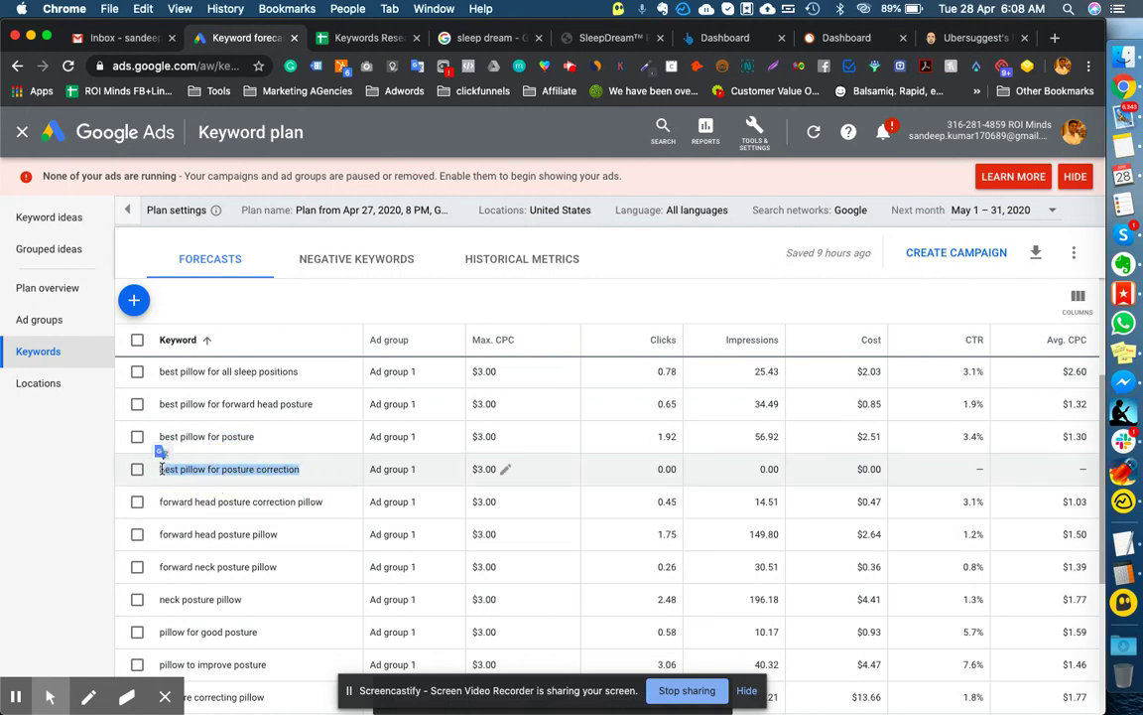
scroll(161, 457, down, 1)
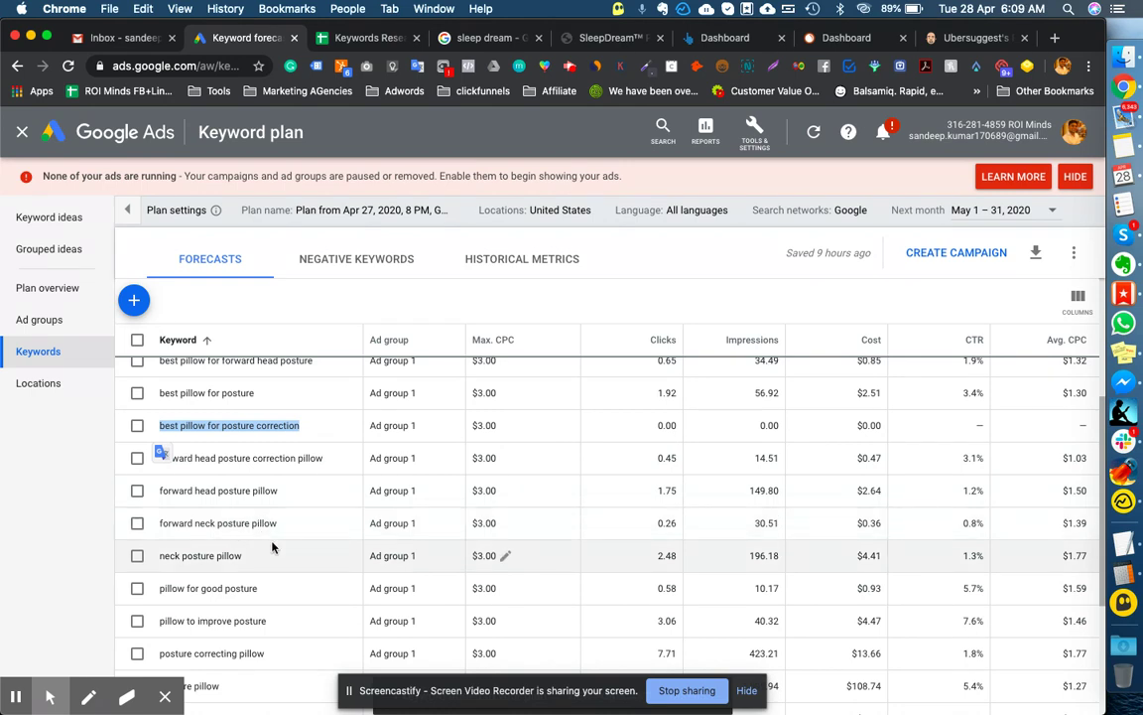
scroll(244, 458, up, 2)
scroll(244, 459, up, 2)
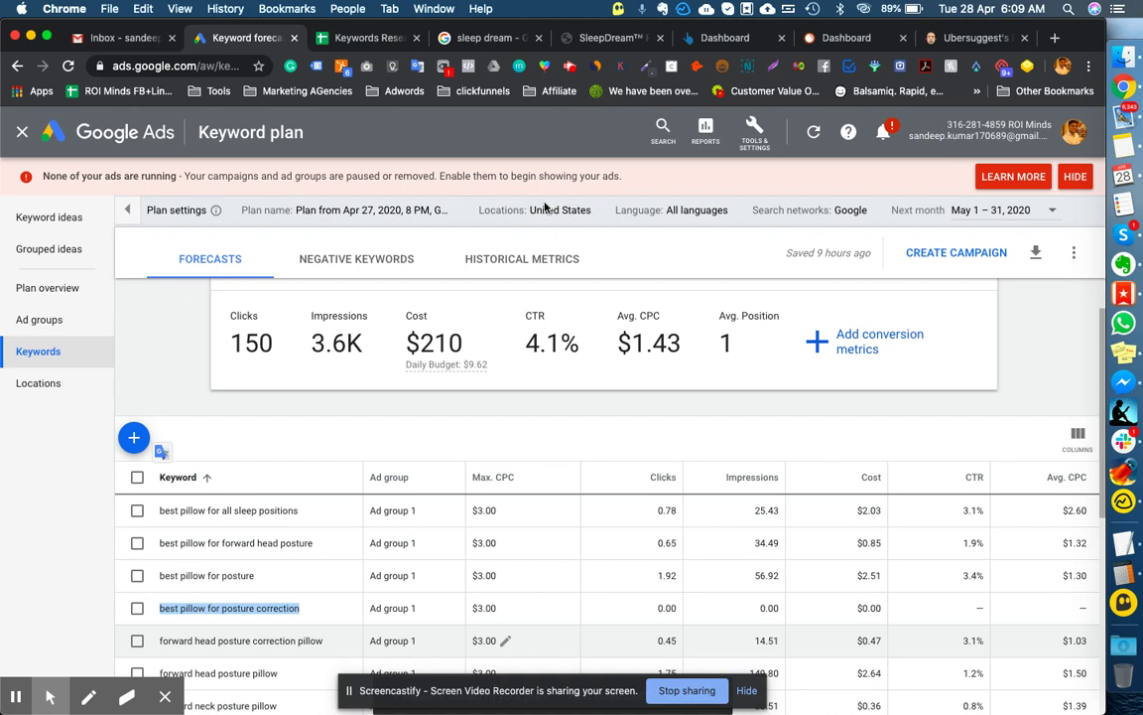
click(349, 37)
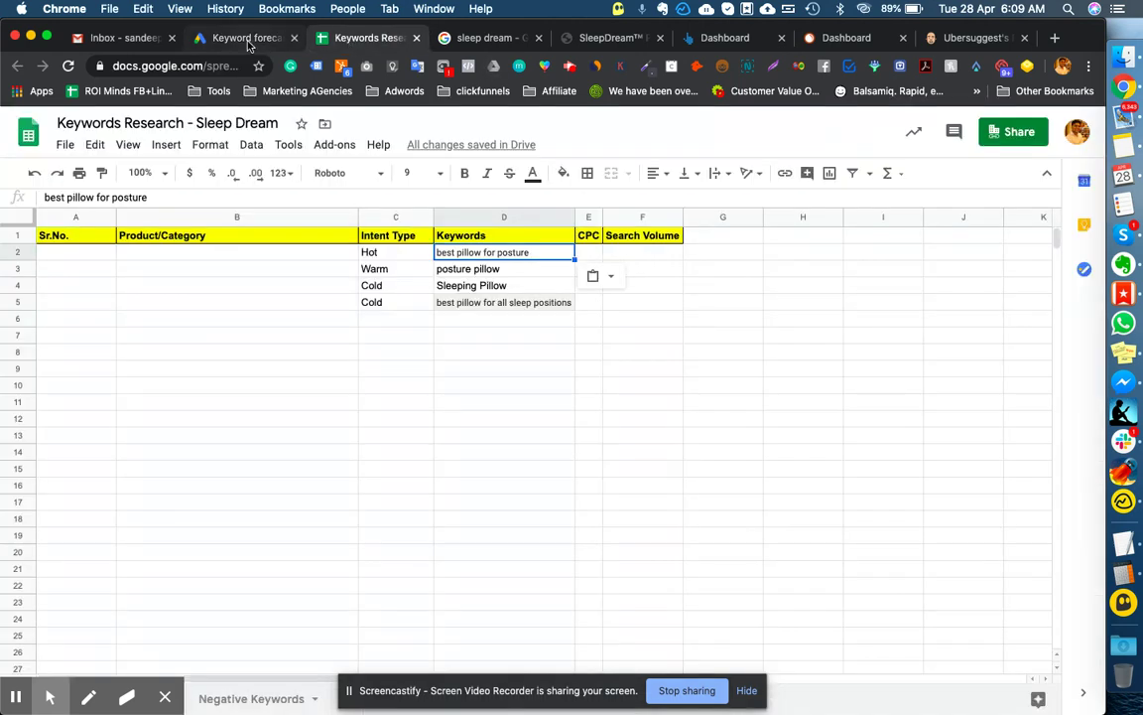
click(243, 38)
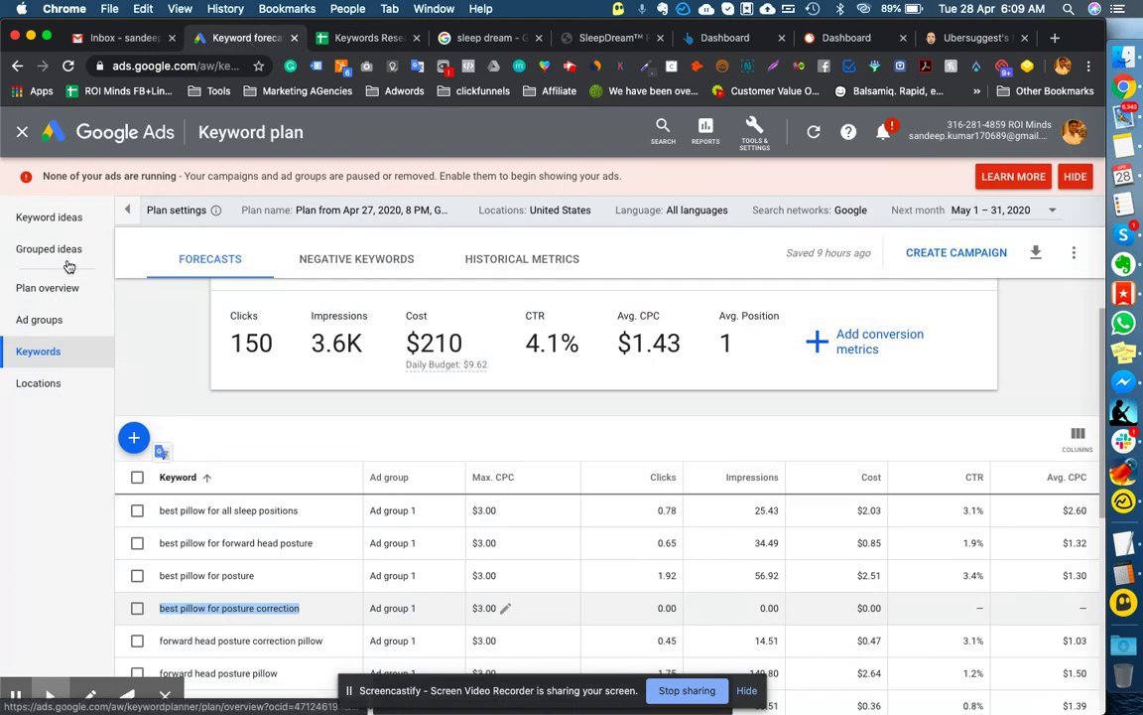
- Open the keyword ideas in Keyword Planner and examine the suggestions, highlighting "best pillow for neck pain"
click(65, 228)
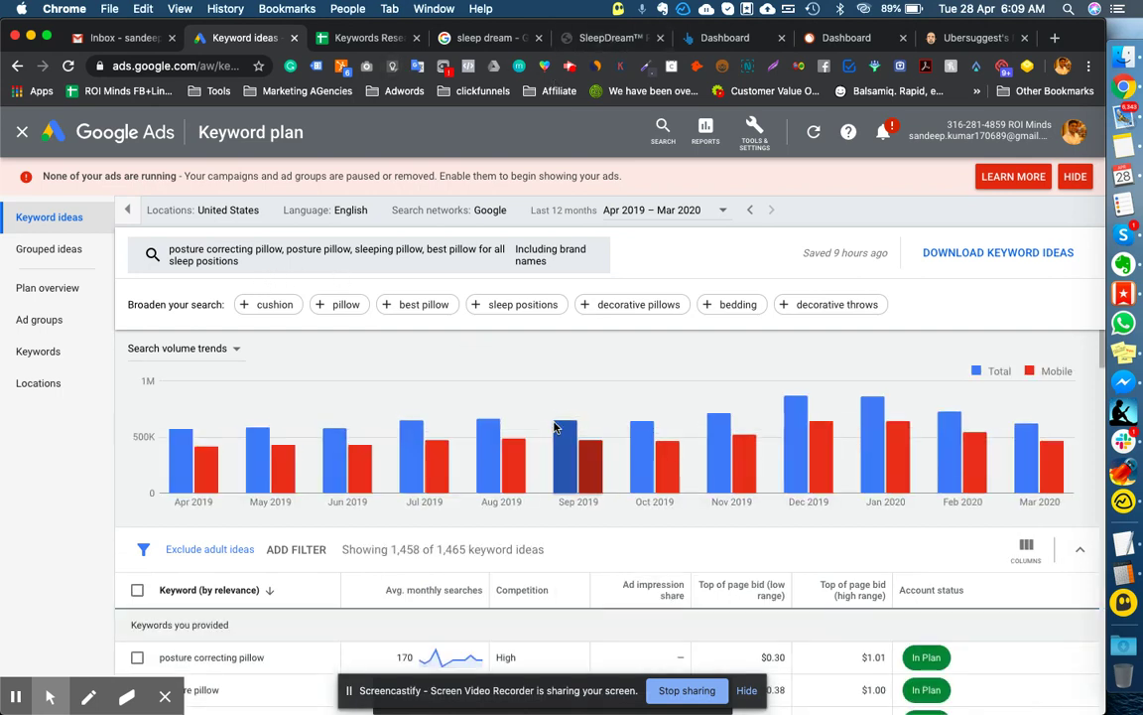
scroll(497, 378, down, 3)
scroll(421, 557, down, 3)
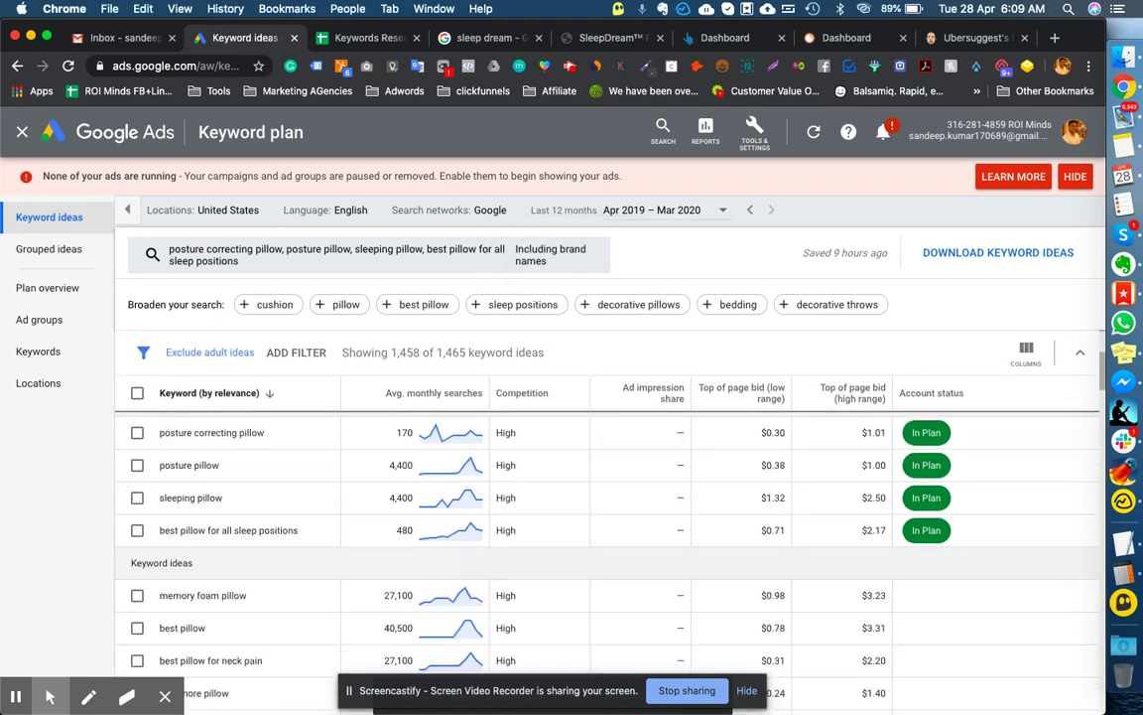
scroll(451, 476, down, 1)
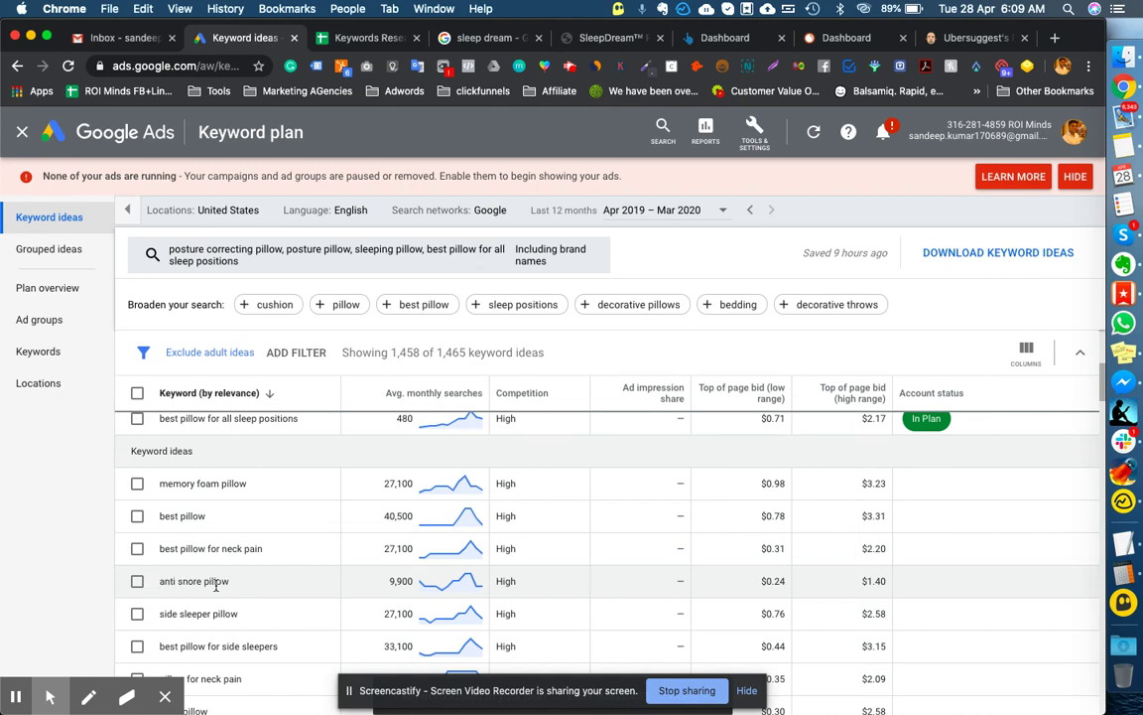
drag(262, 548, 165, 552)
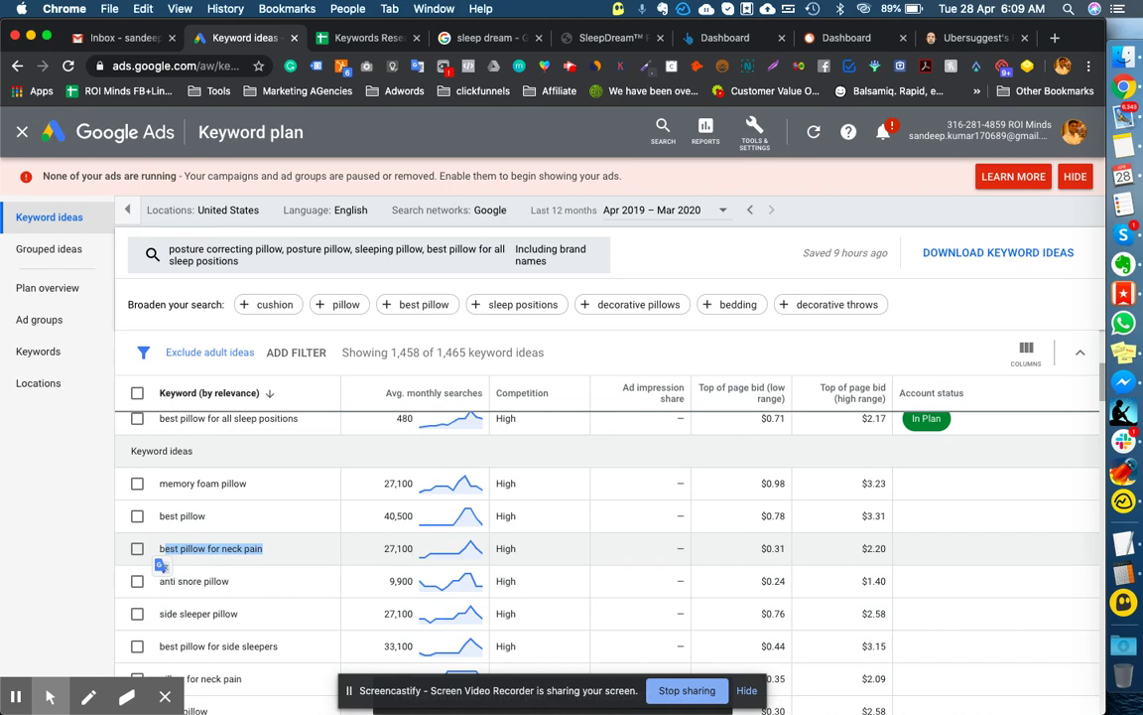
click(262, 547)
drag(262, 548, 158, 547)
scroll(202, 496, down, 2)
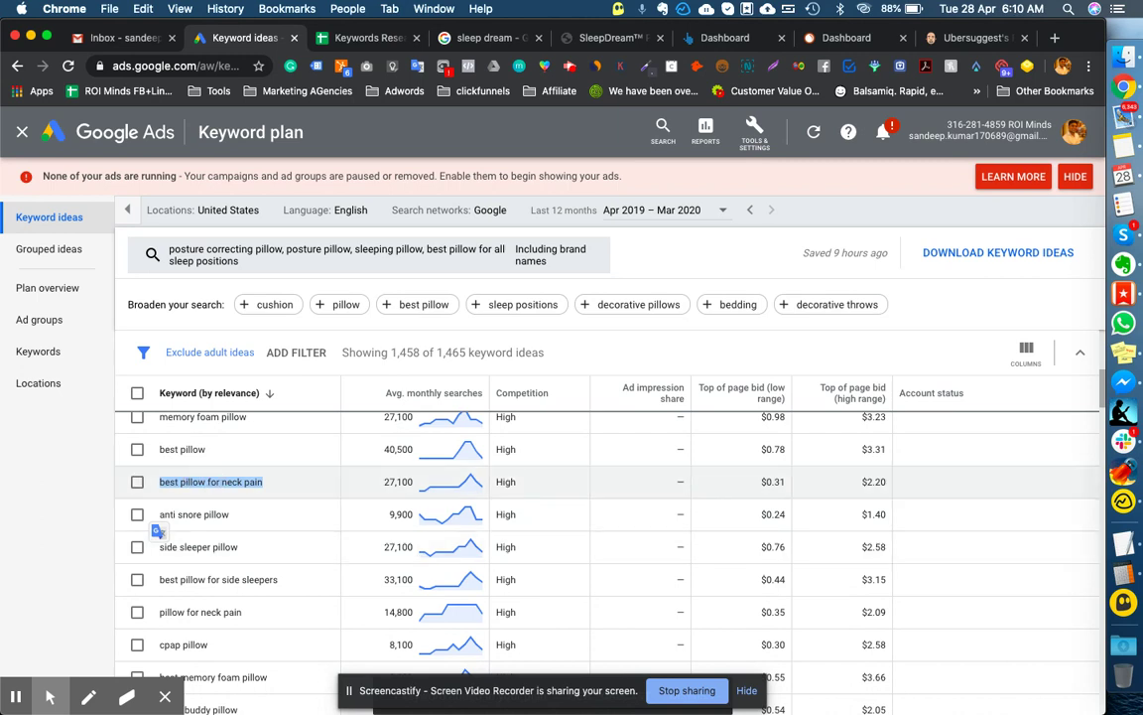
- Select the keyword ideas "best pillow for neck pain" and "best pillow for side sleepers" in the suggestions list
click(222, 481)
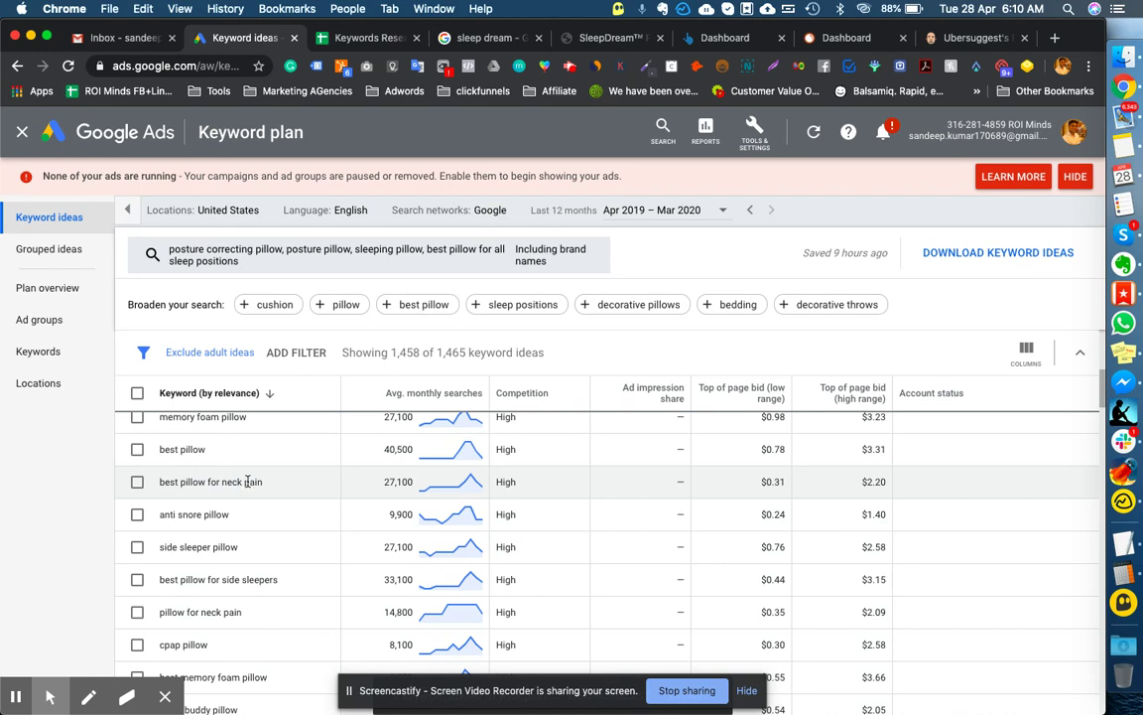
drag(262, 481, 146, 485)
click(138, 482)
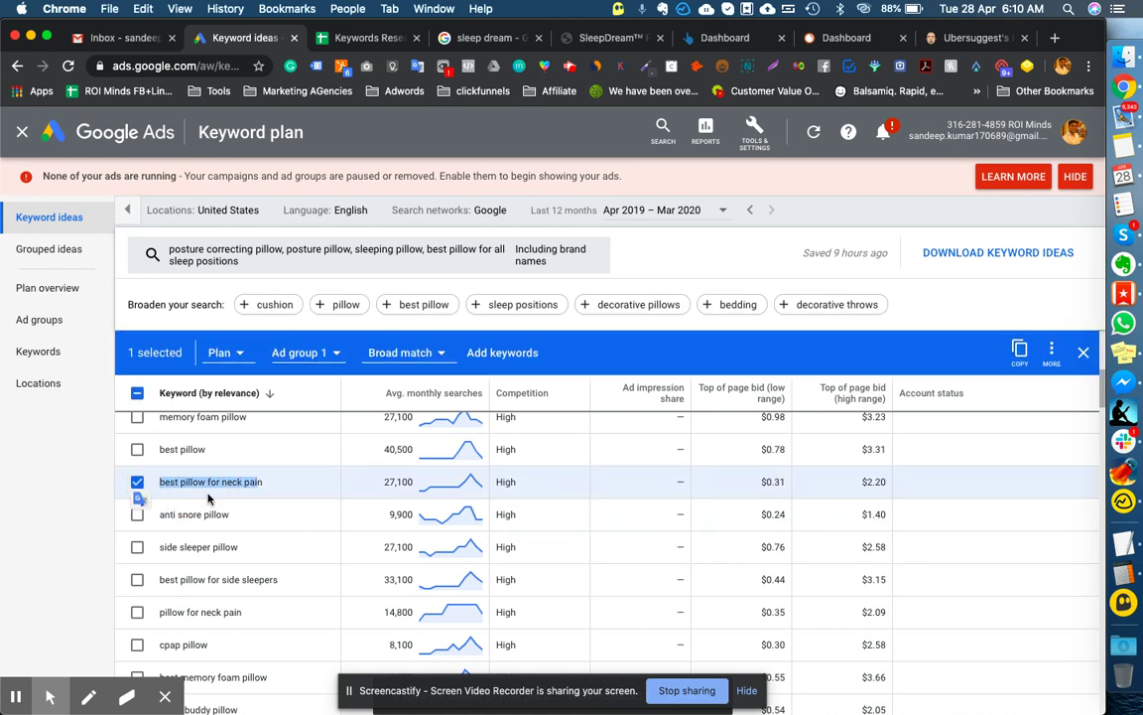
scroll(188, 503, down, 1)
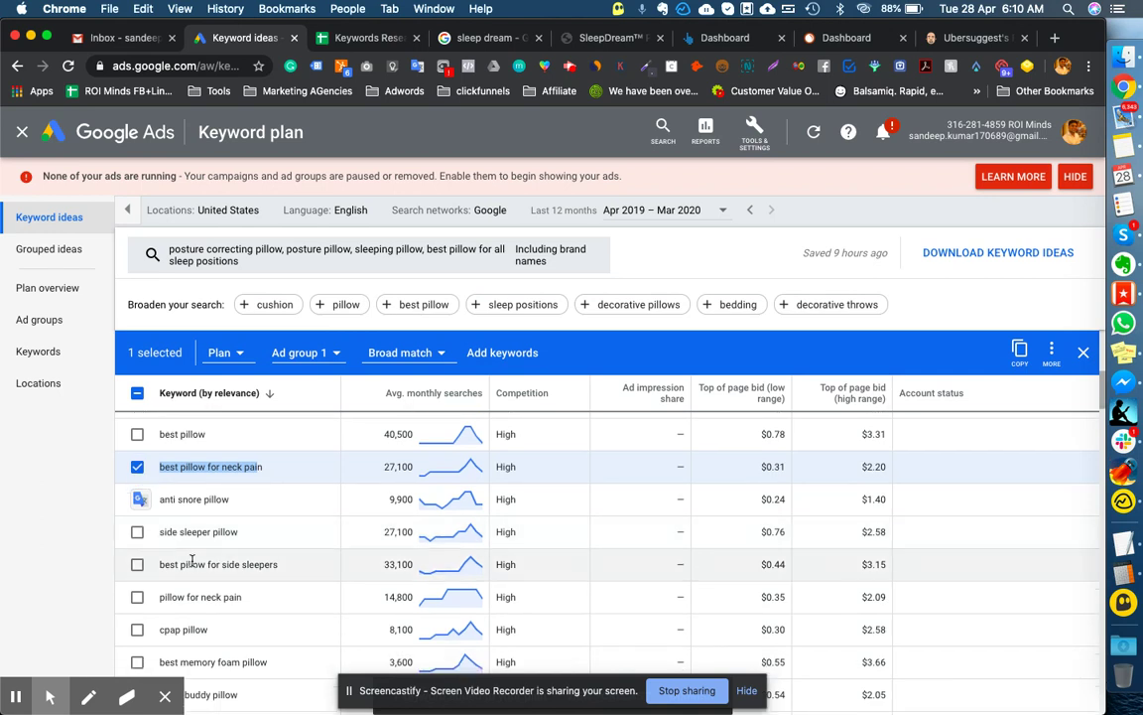
click(138, 571)
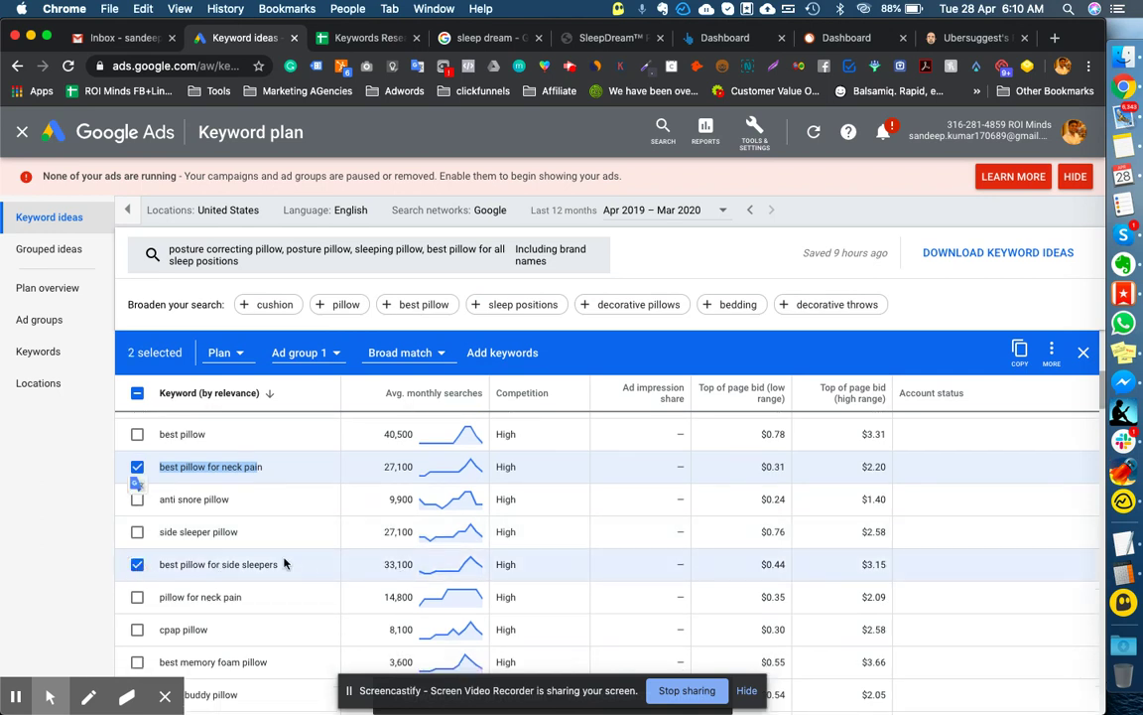
- Add "sleep innovations pillow" and "best pillow for neck pain side sleeper" to the selected keyword ideas
scroll(253, 563, down, 5)
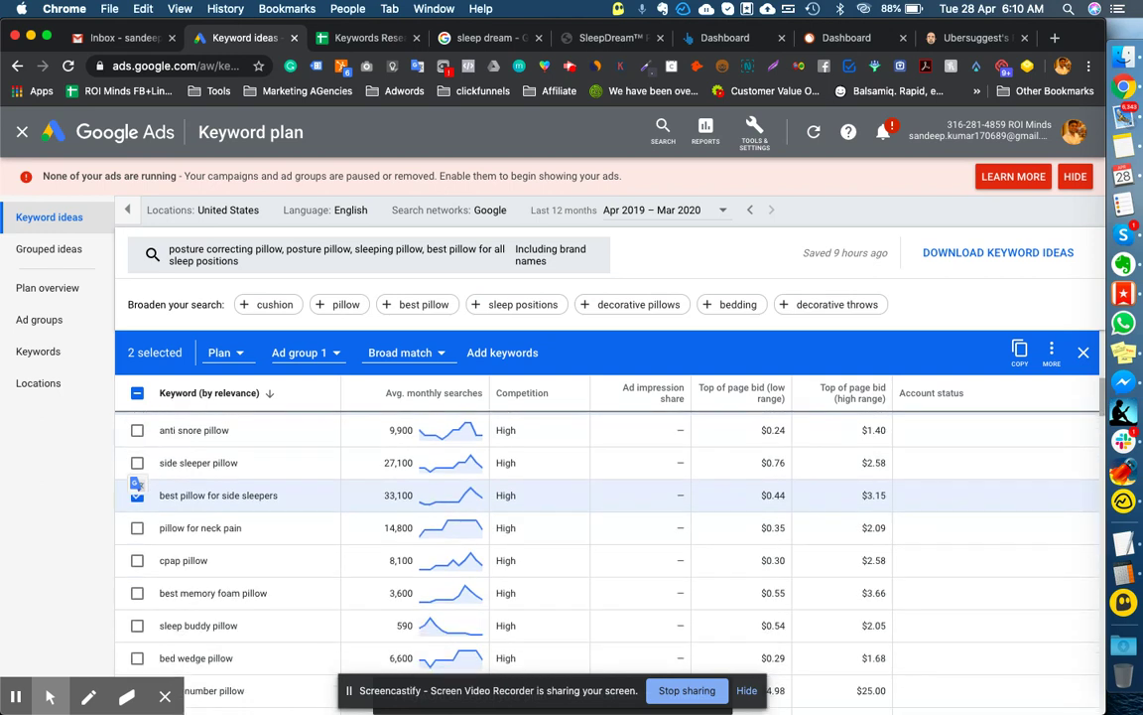
scroll(199, 544, down, 5)
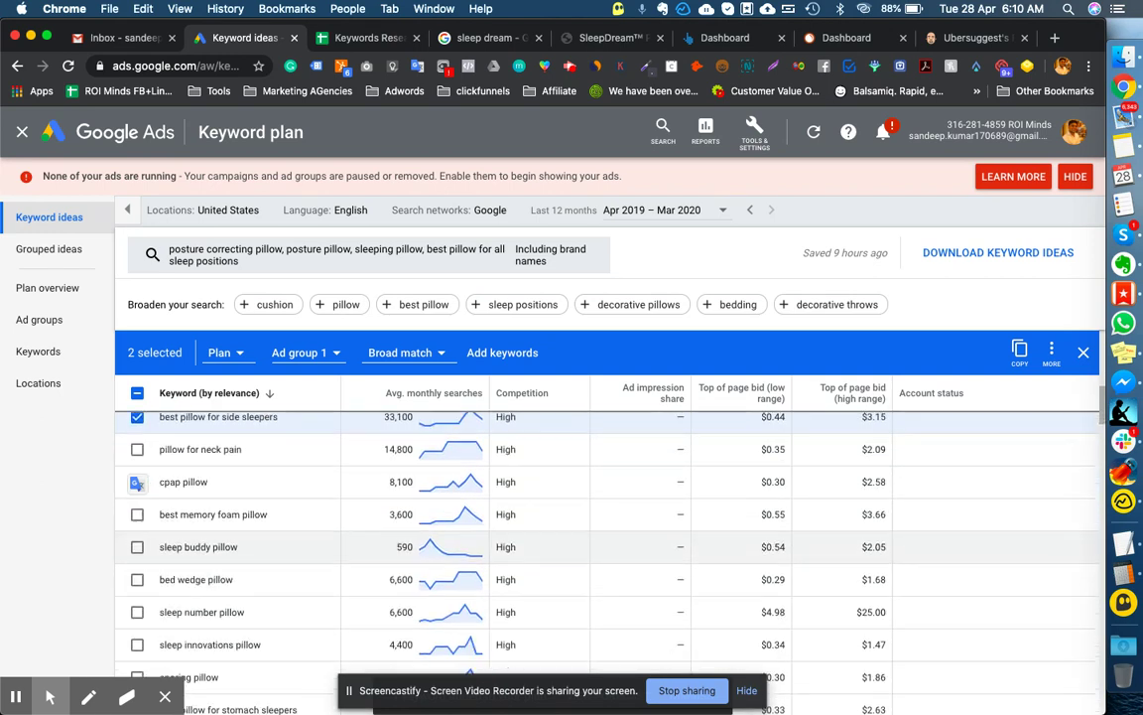
scroll(211, 544, down, 3)
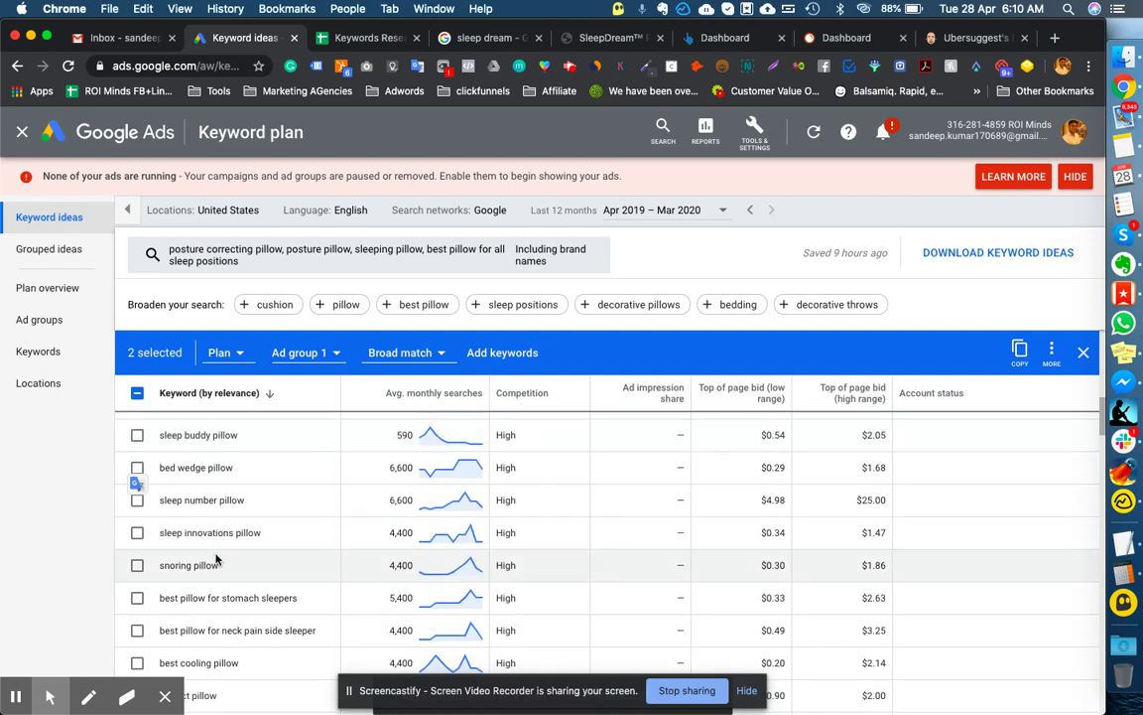
click(138, 534)
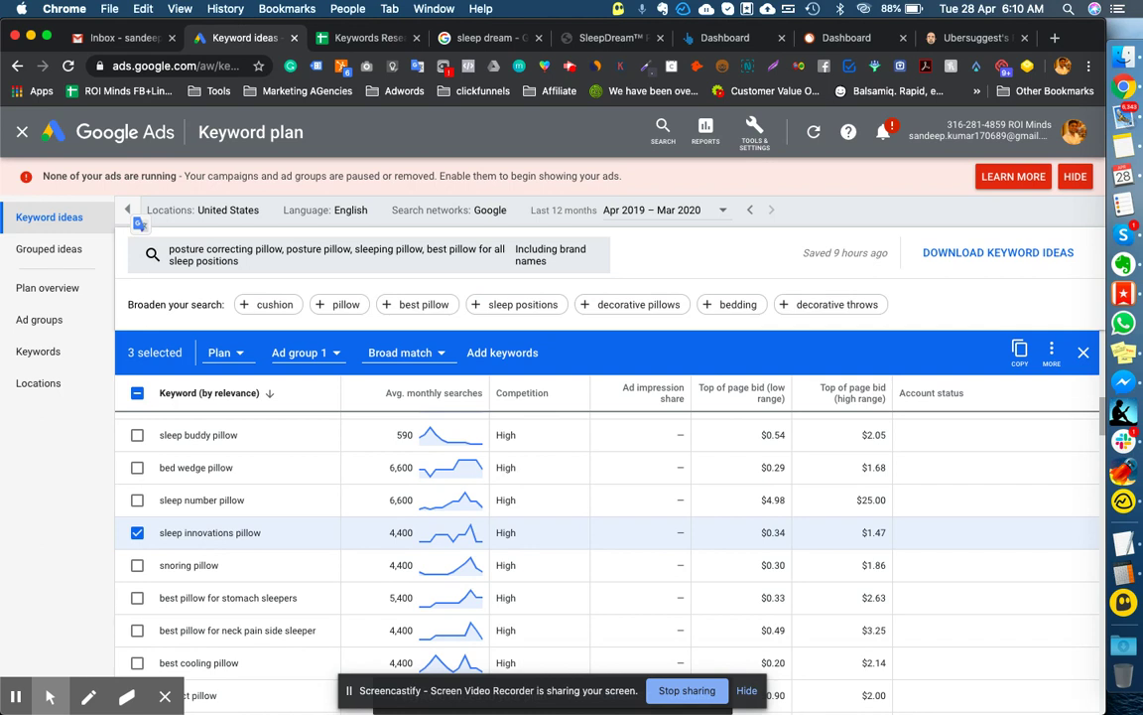
scroll(173, 511, down, 1)
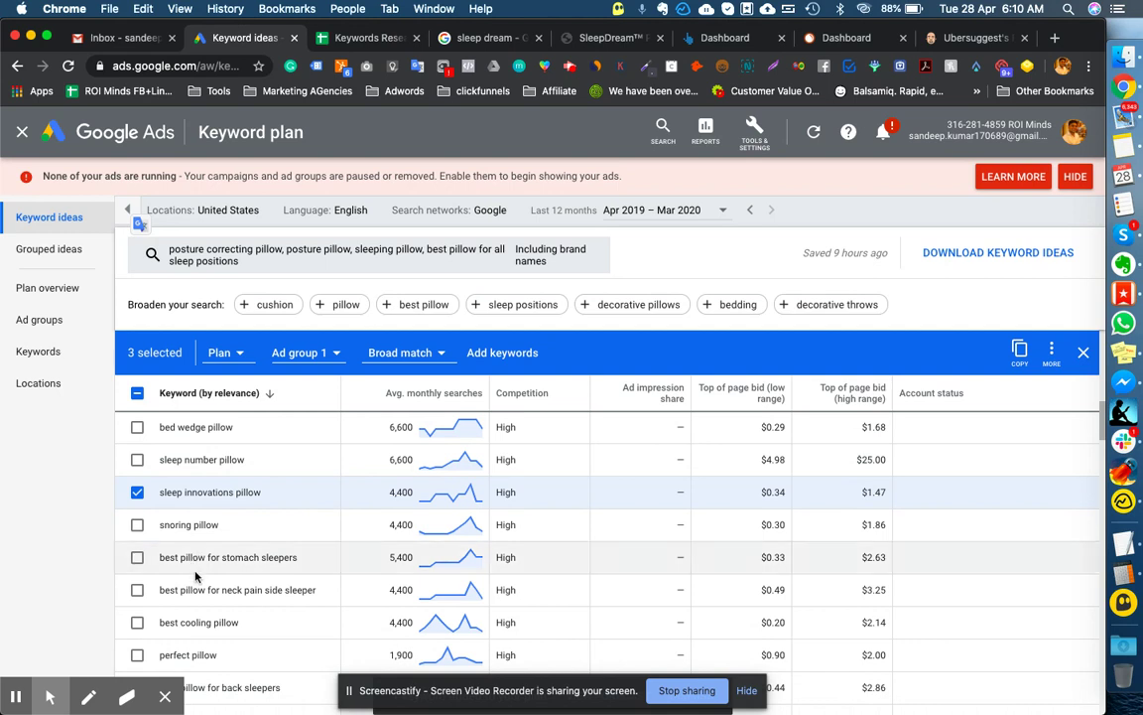
scroll(197, 580, down, 1)
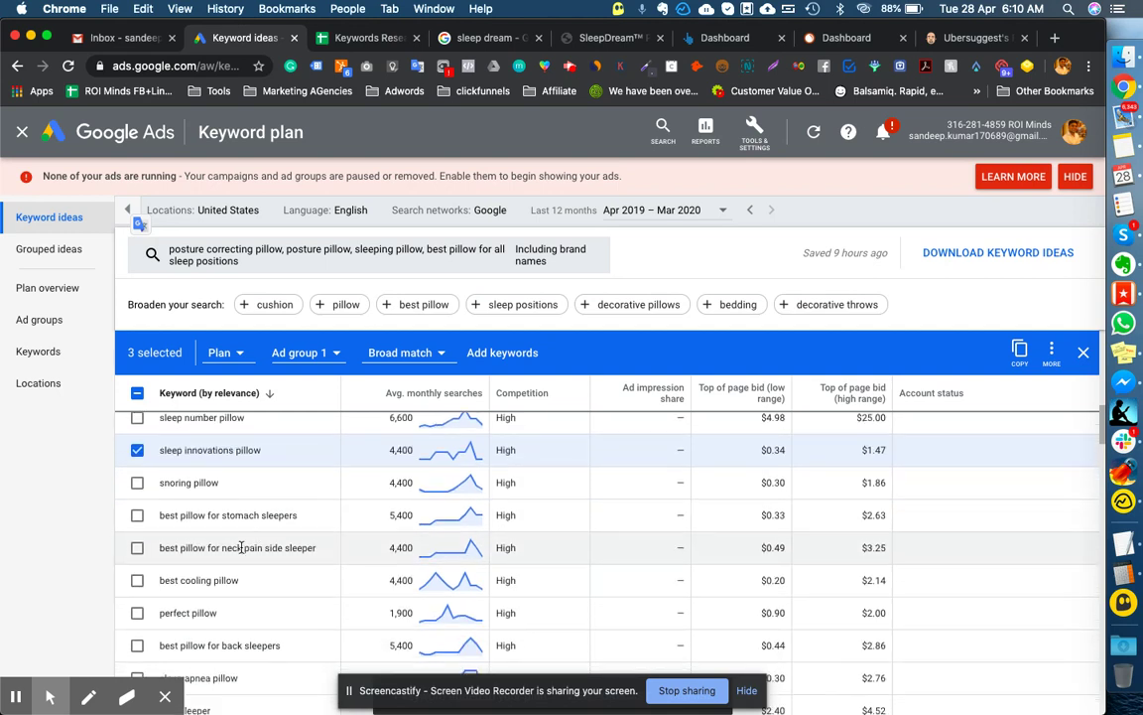
scroll(199, 526, down, 1)
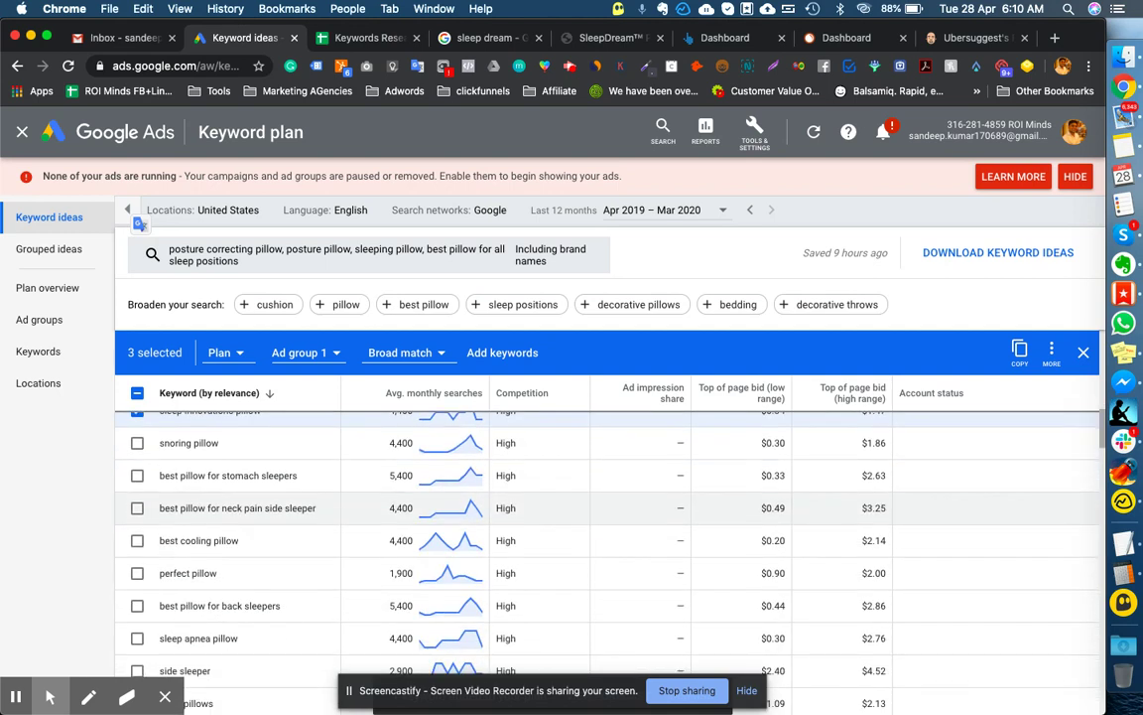
click(138, 509)
- Also select the keyword ideas "best pillow for neck" and "best pillow for shoulder pain"
scroll(157, 538, down, 2)
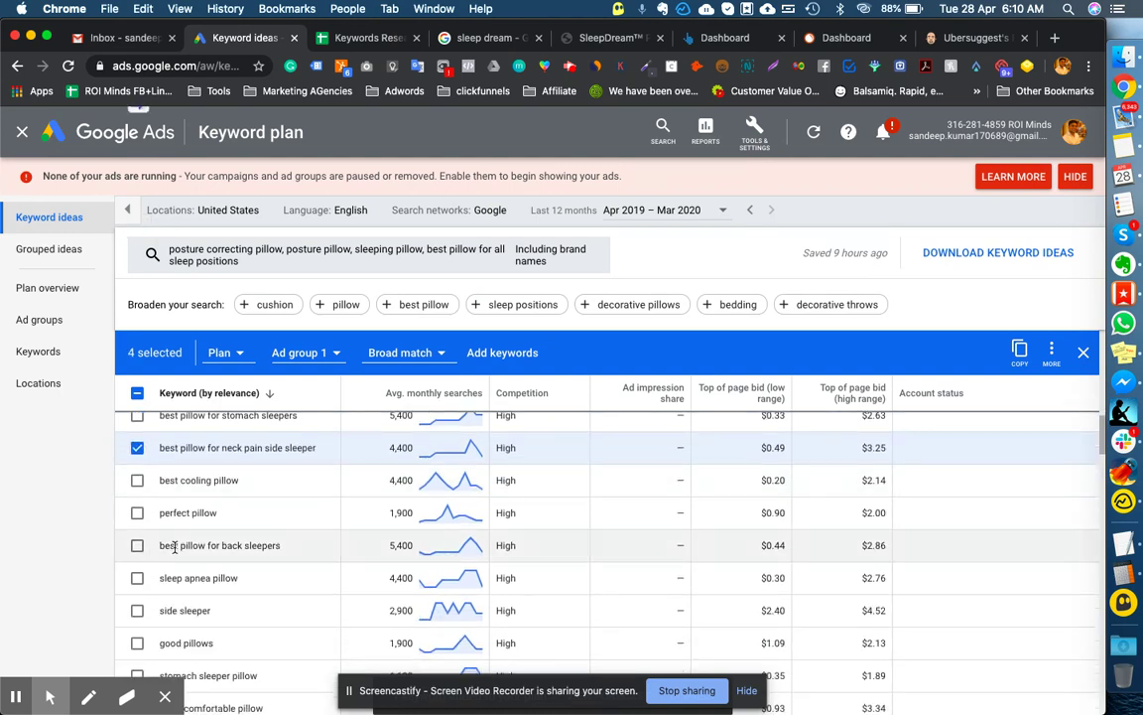
scroll(174, 546, down, 1)
scroll(176, 456, down, 2)
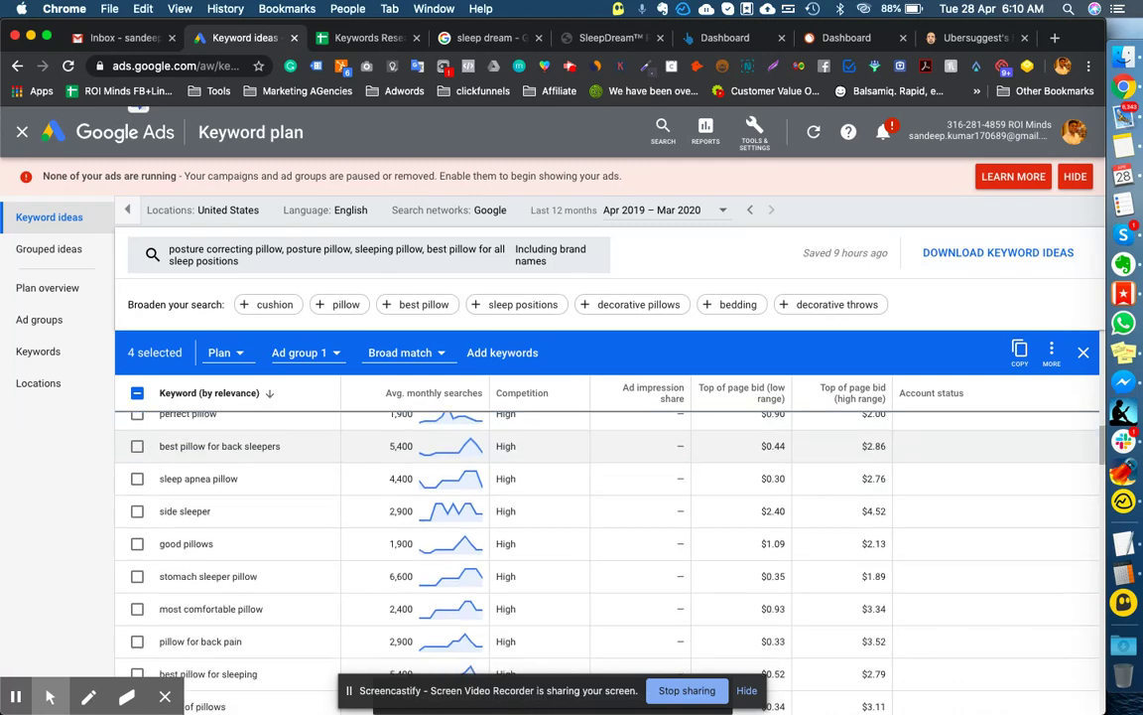
scroll(177, 457, up, 3)
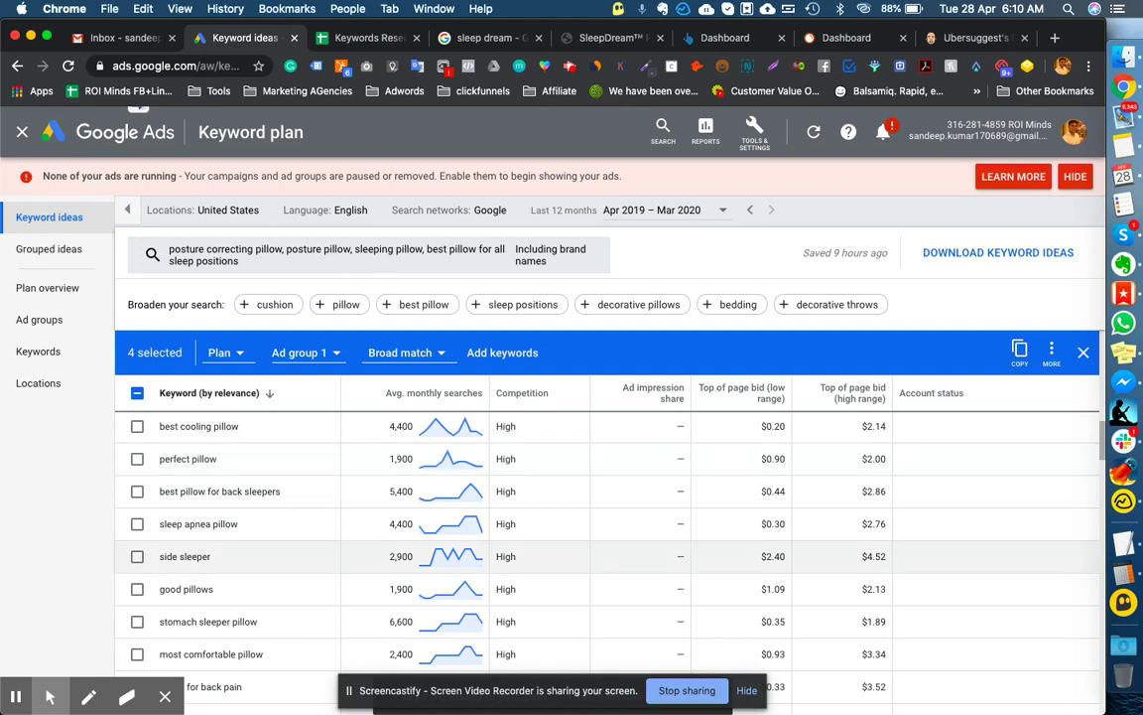
scroll(545, 508, down, 2)
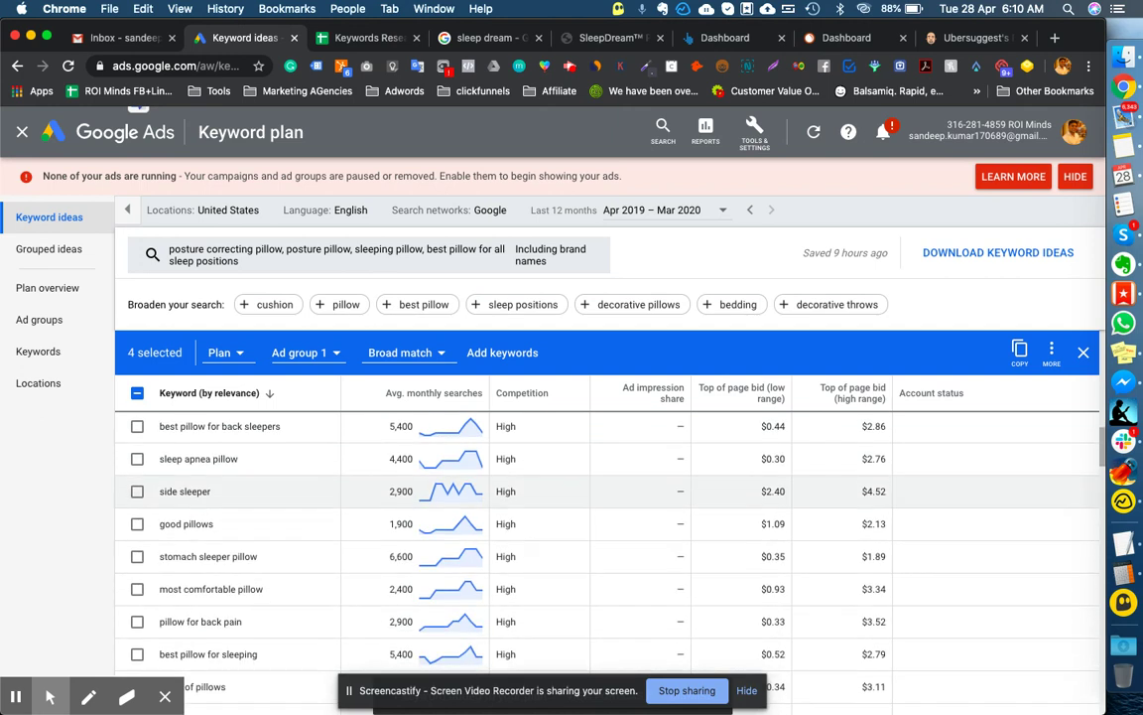
scroll(546, 508, down, 2)
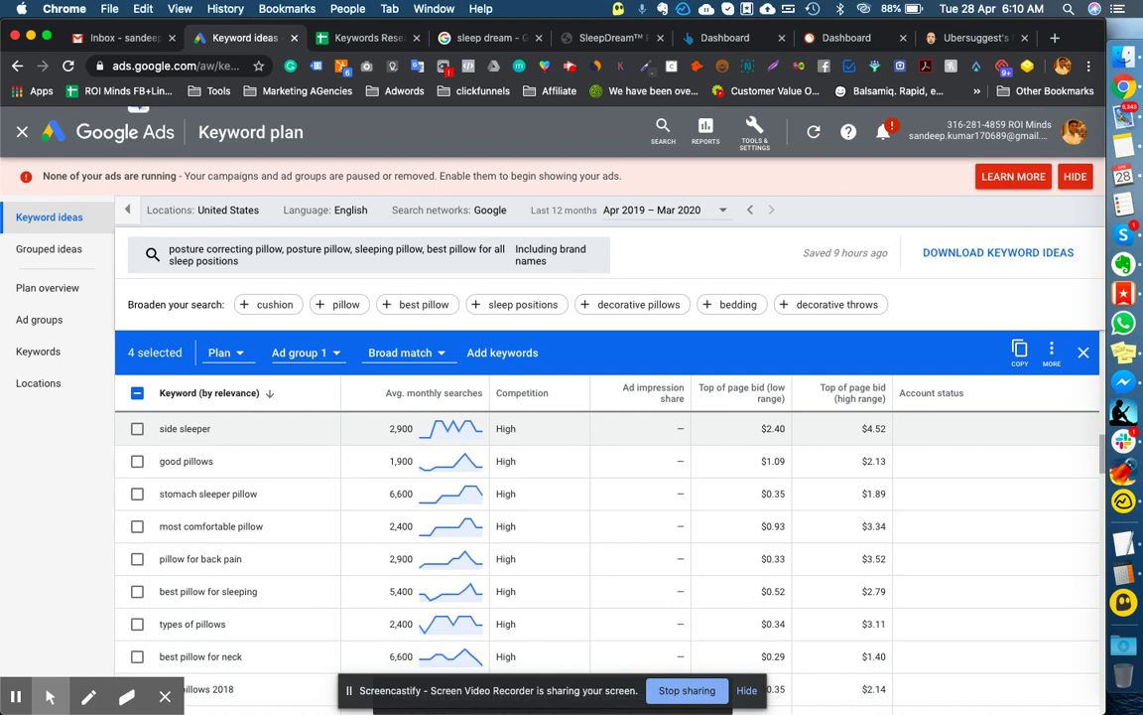
scroll(545, 507, down, 2)
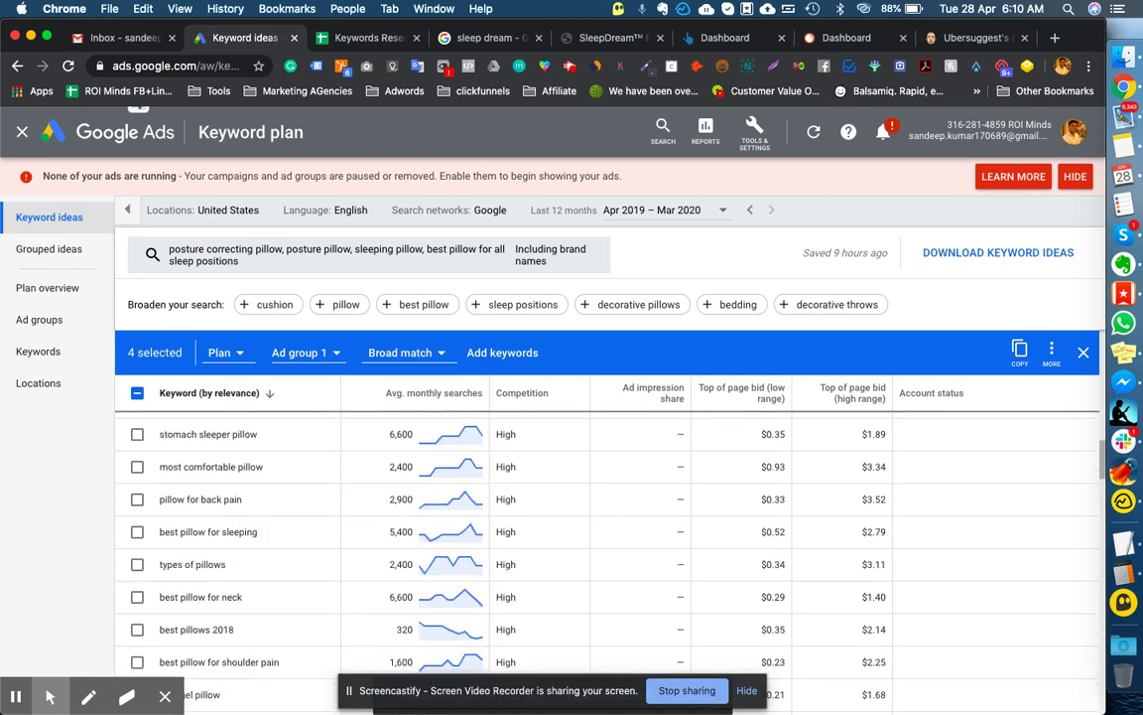
scroll(546, 507, down, 2)
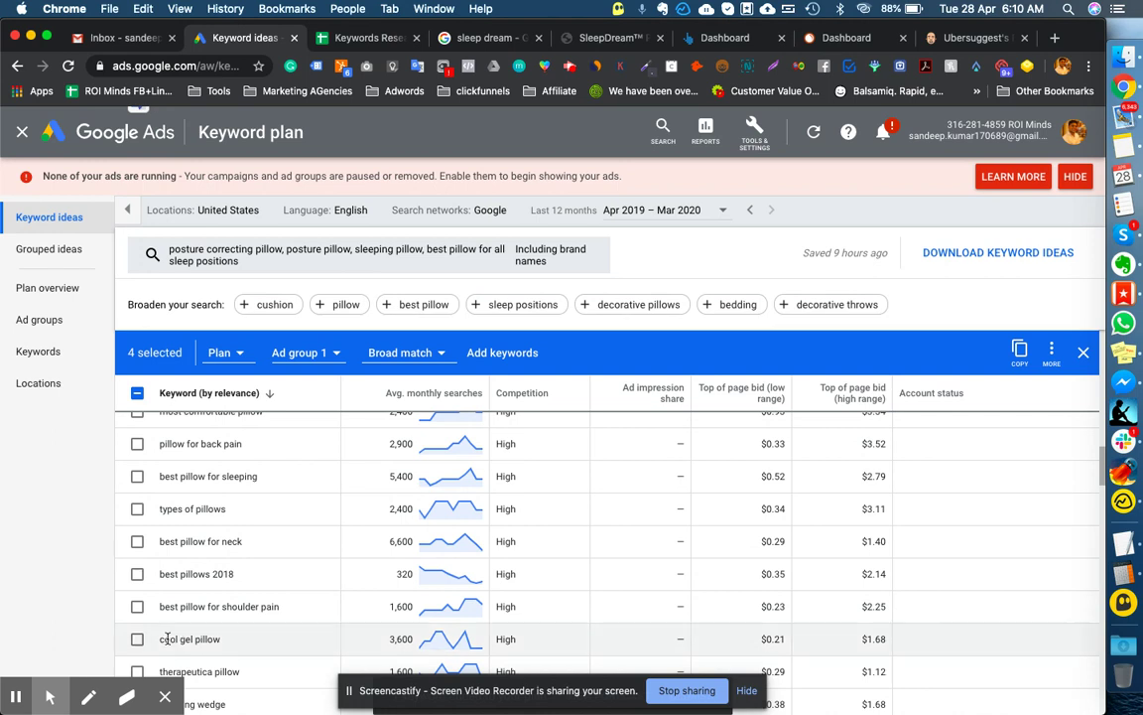
click(138, 541)
scroll(144, 551, down, 1)
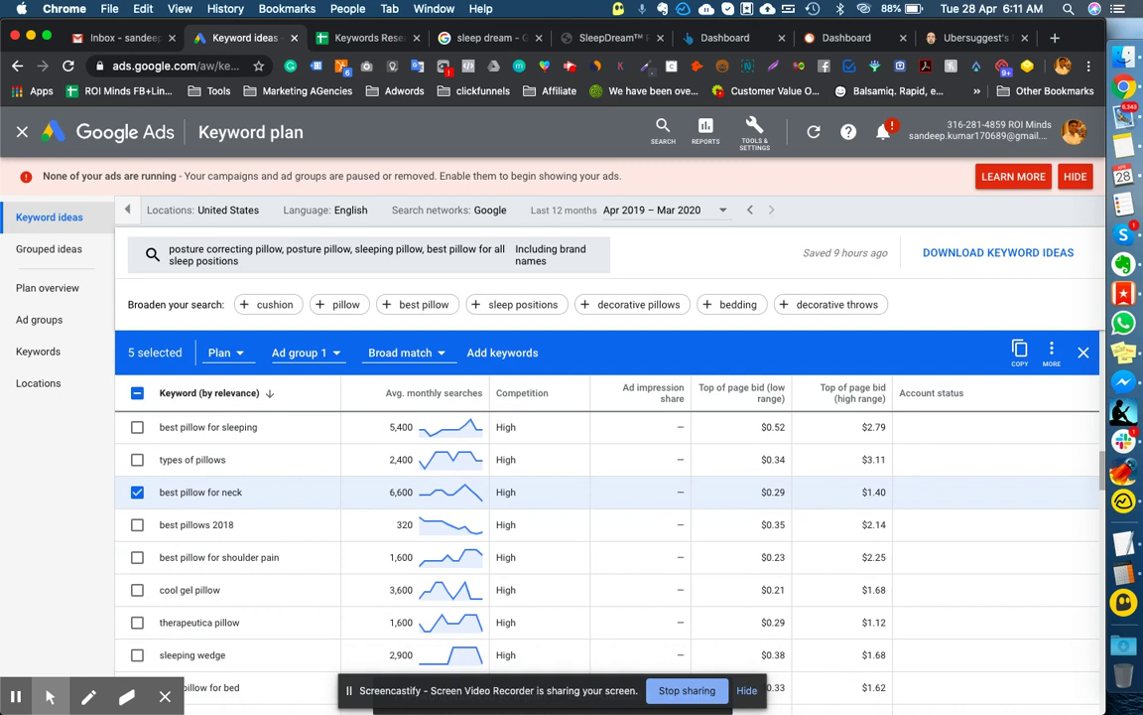
scroll(171, 513, down, 2)
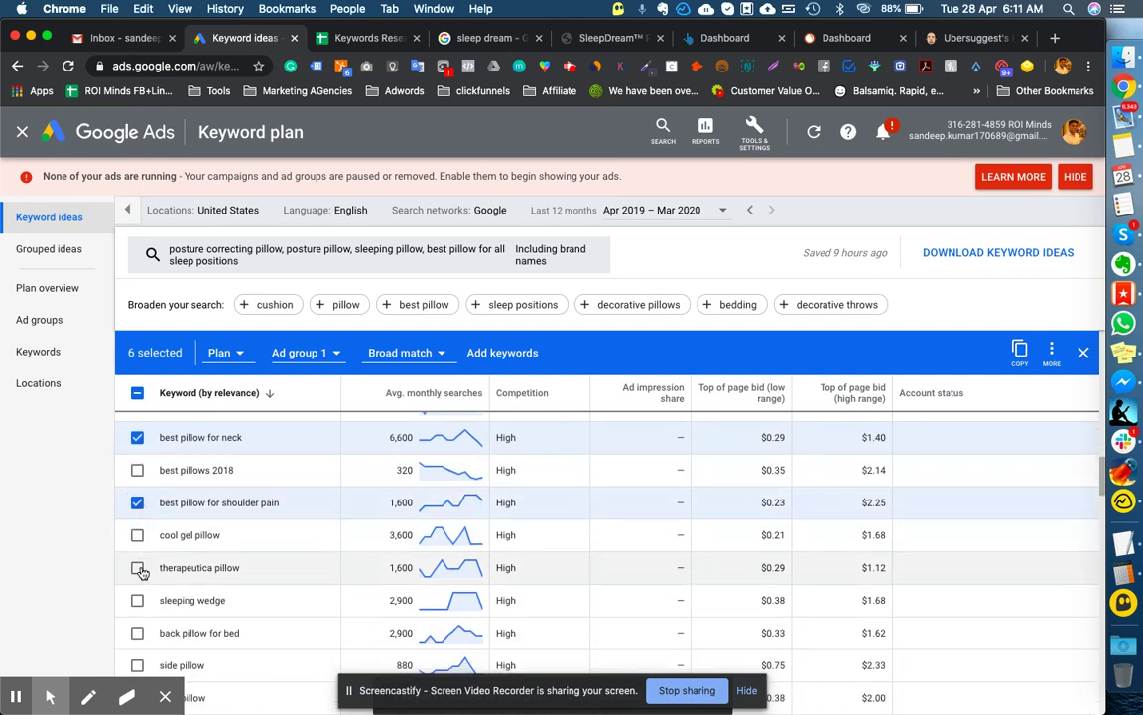
- Select "best pillow for neck and shoulder pain" and add all selected ideas to the plan's Ad group 1 as broad match
scroll(140, 572, down, 3)
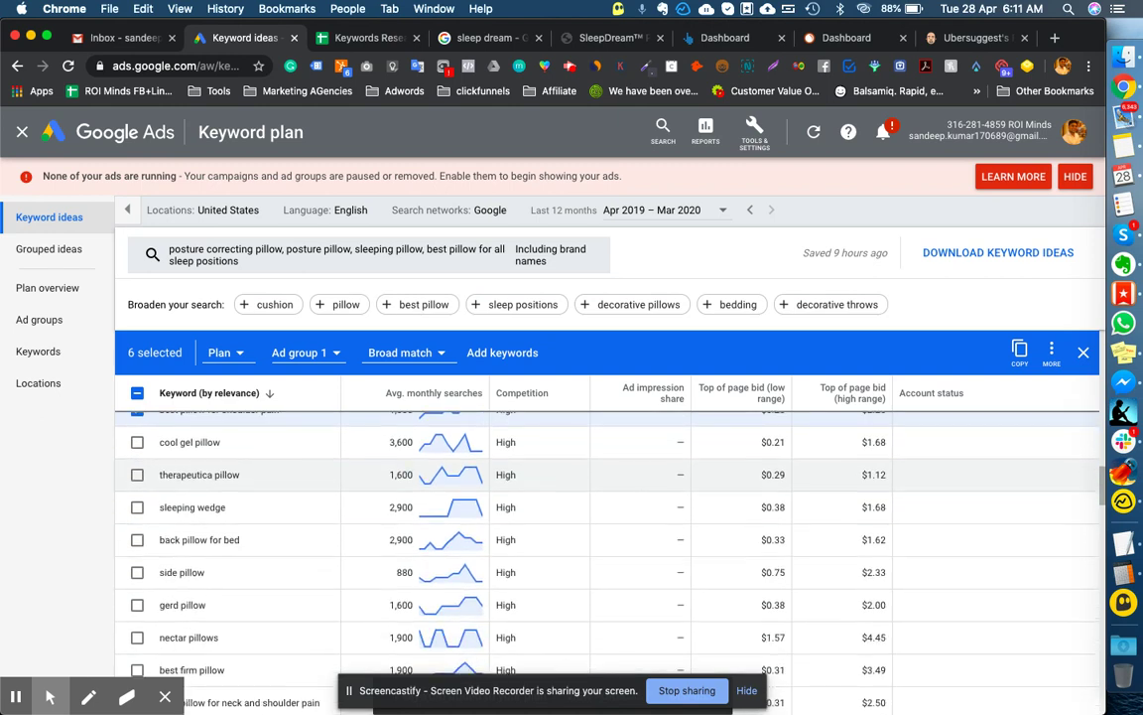
scroll(595, 536, down, 1)
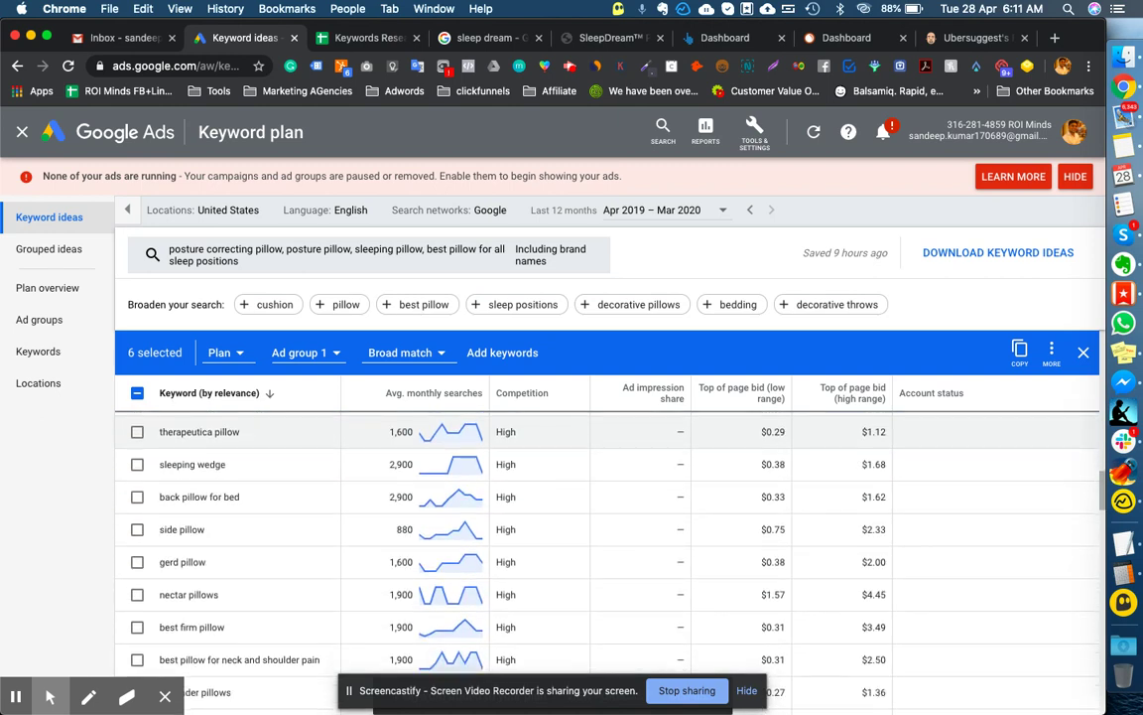
scroll(139, 605, down, 2)
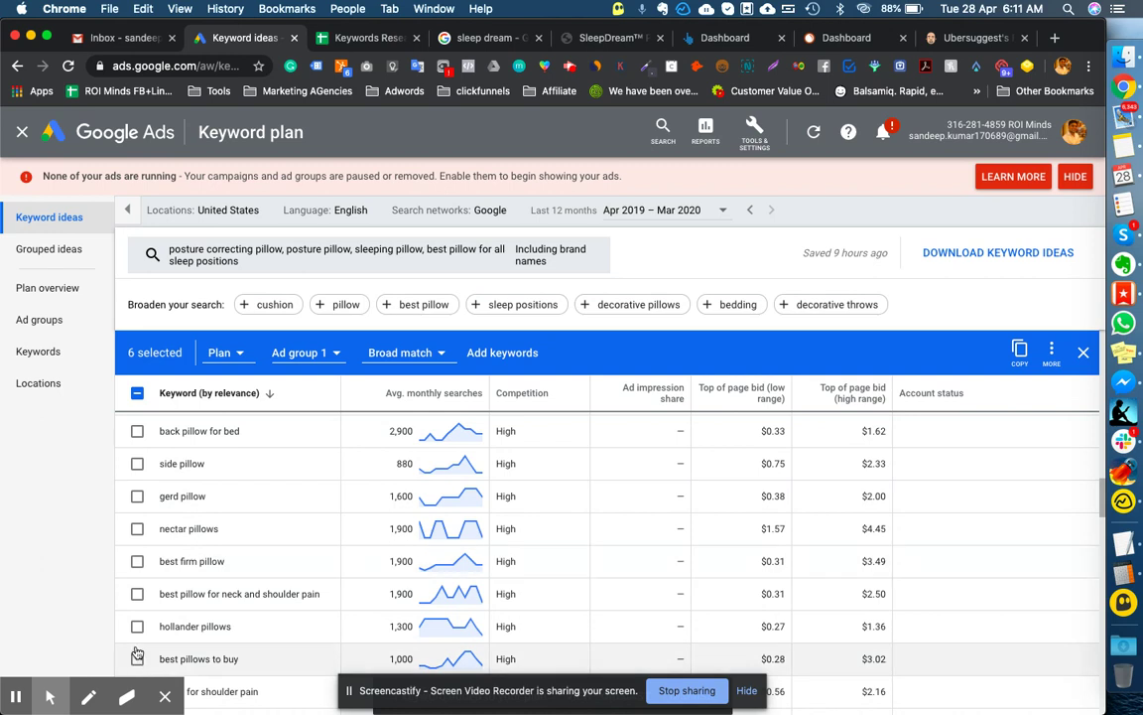
click(137, 594)
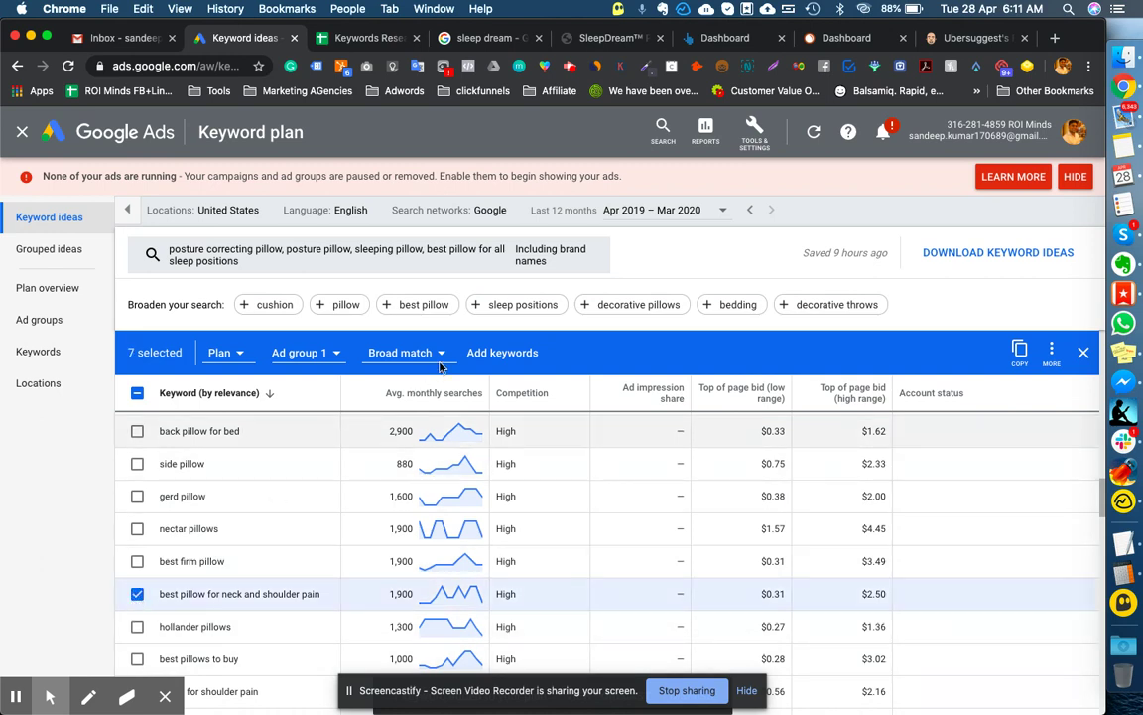
mouse_move(467, 506)
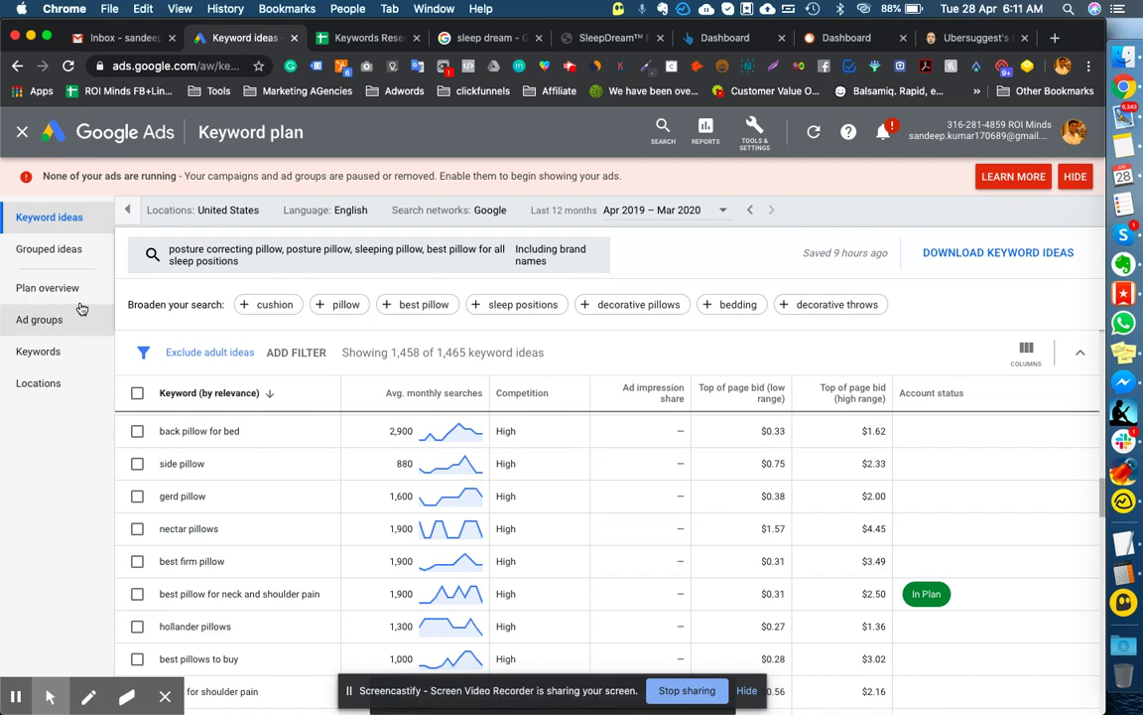
- Open the forecasts for the plan's keywords and sort them by clicks in descending order
click(55, 350)
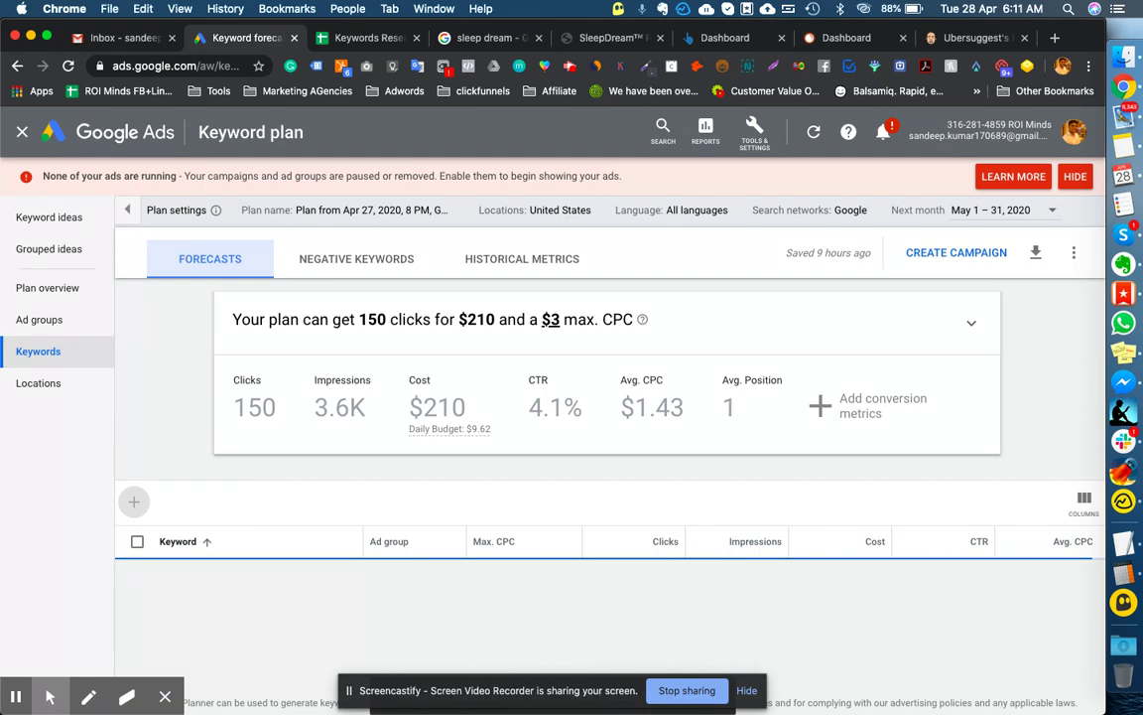
scroll(239, 545, down, 3)
scroll(238, 545, down, 2)
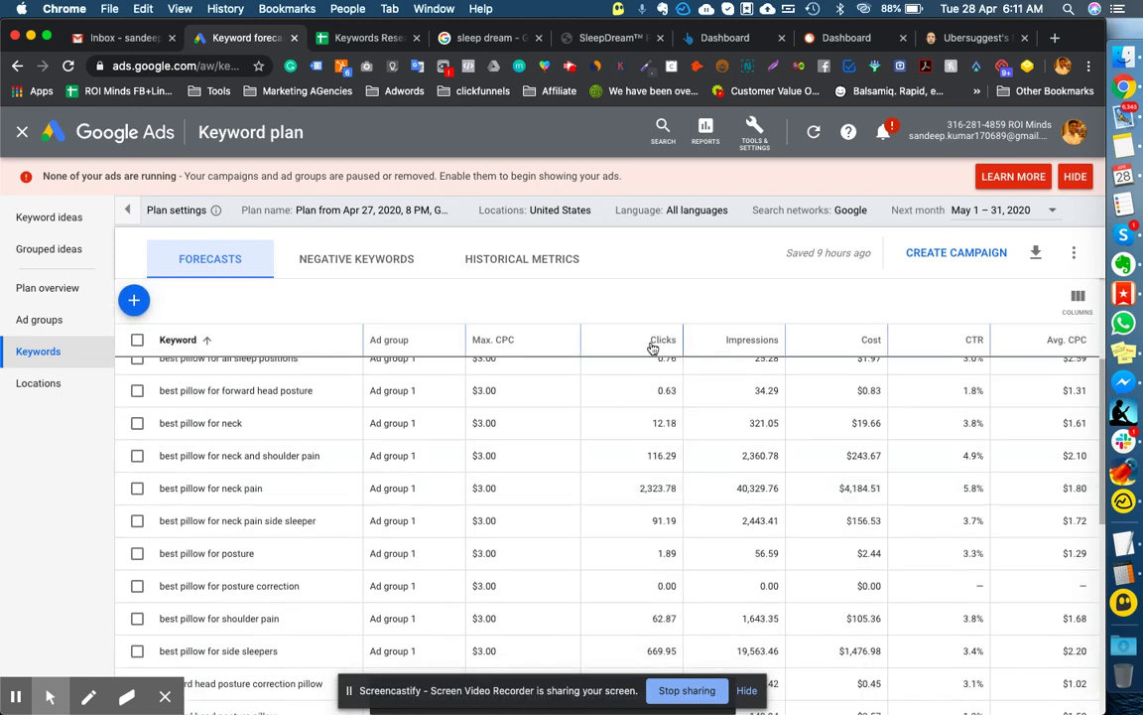
click(655, 342)
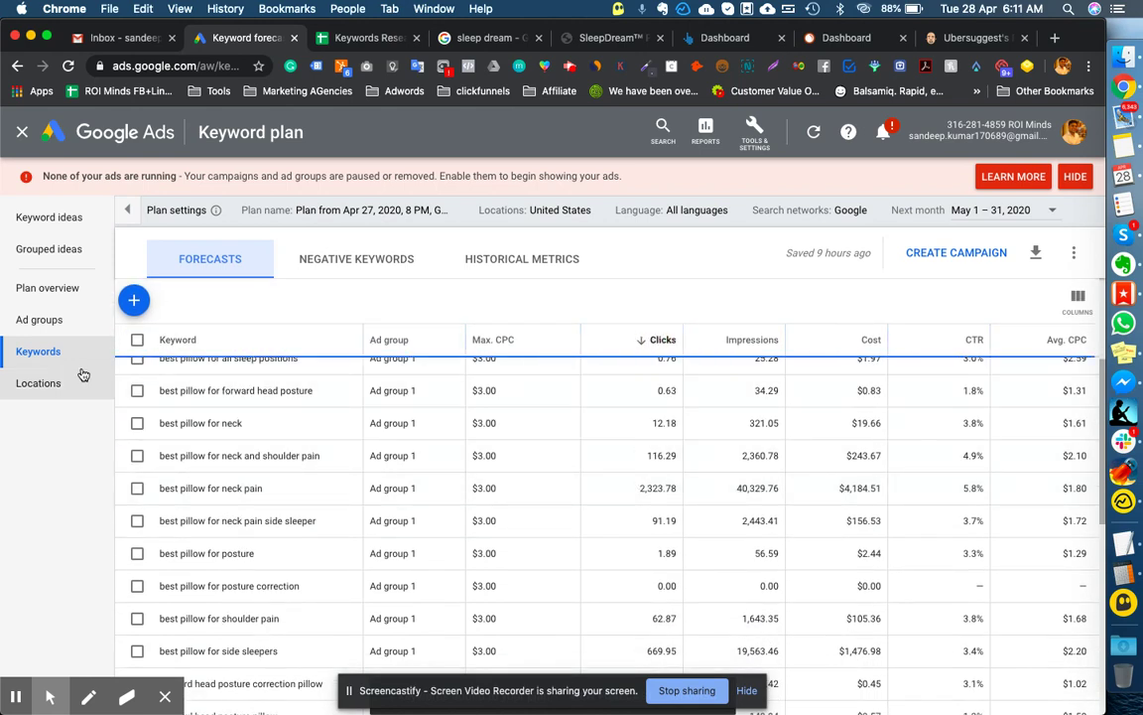
scroll(298, 442, up, 1)
scroll(85, 308, up, 2)
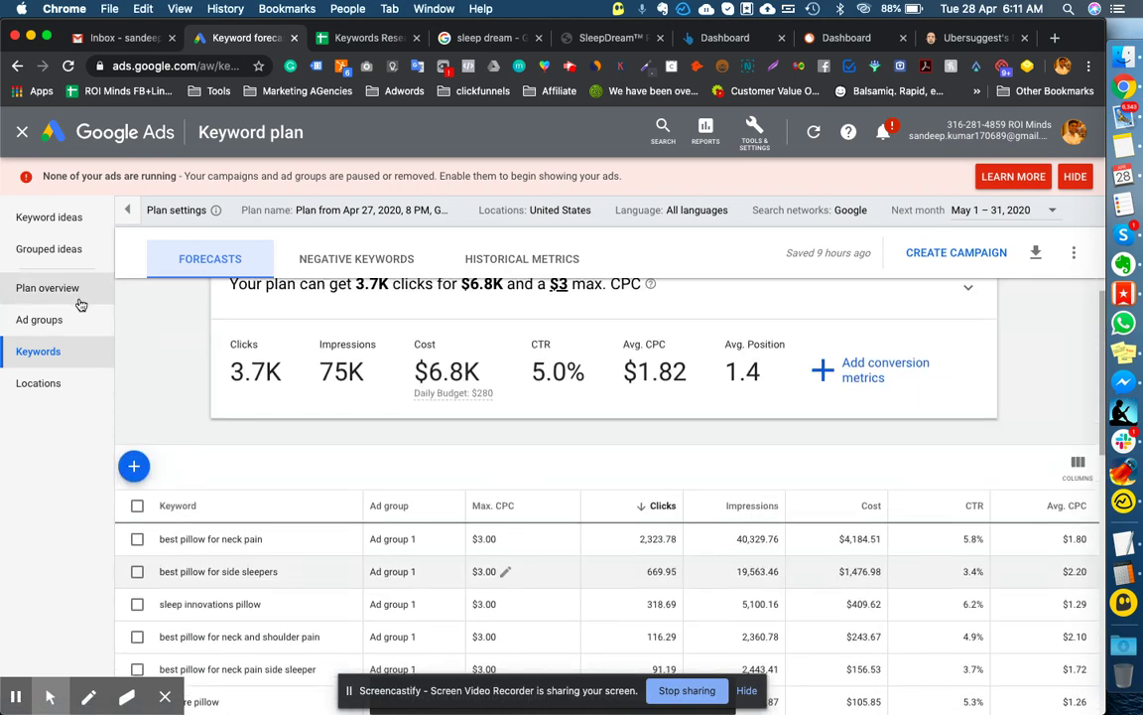
- Open the plan overview and examine the forecast clicks, cost and average CPC, along with the keyword costs
click(83, 304)
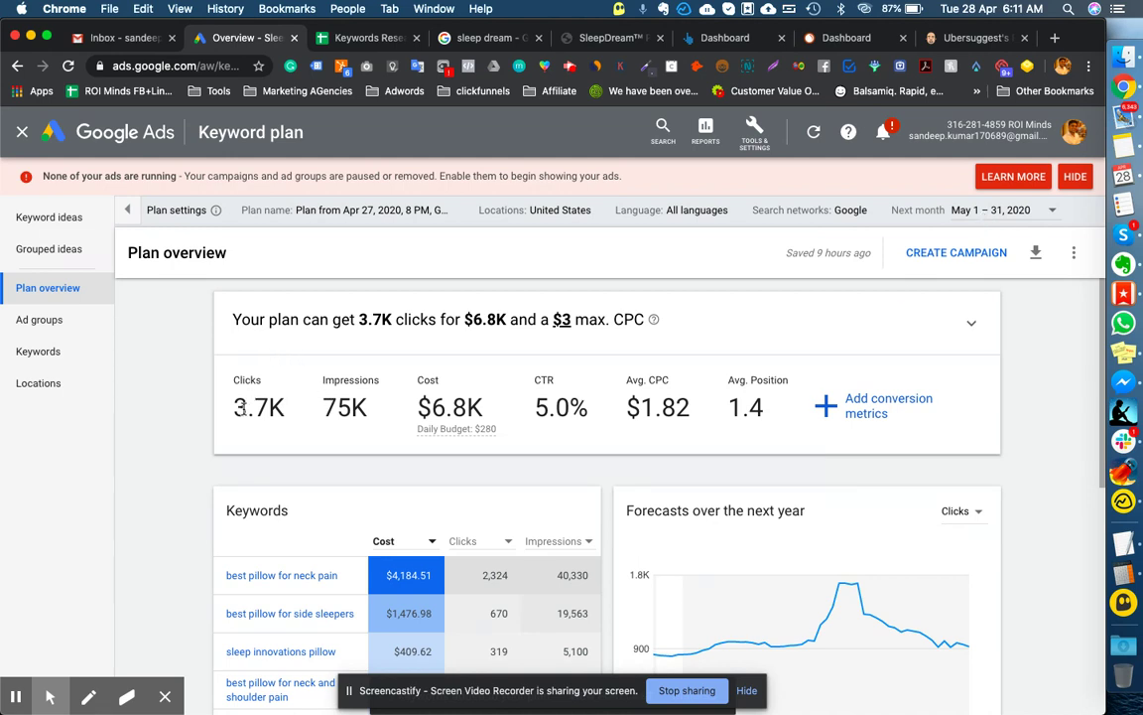
drag(271, 407, 232, 404)
drag(469, 407, 431, 407)
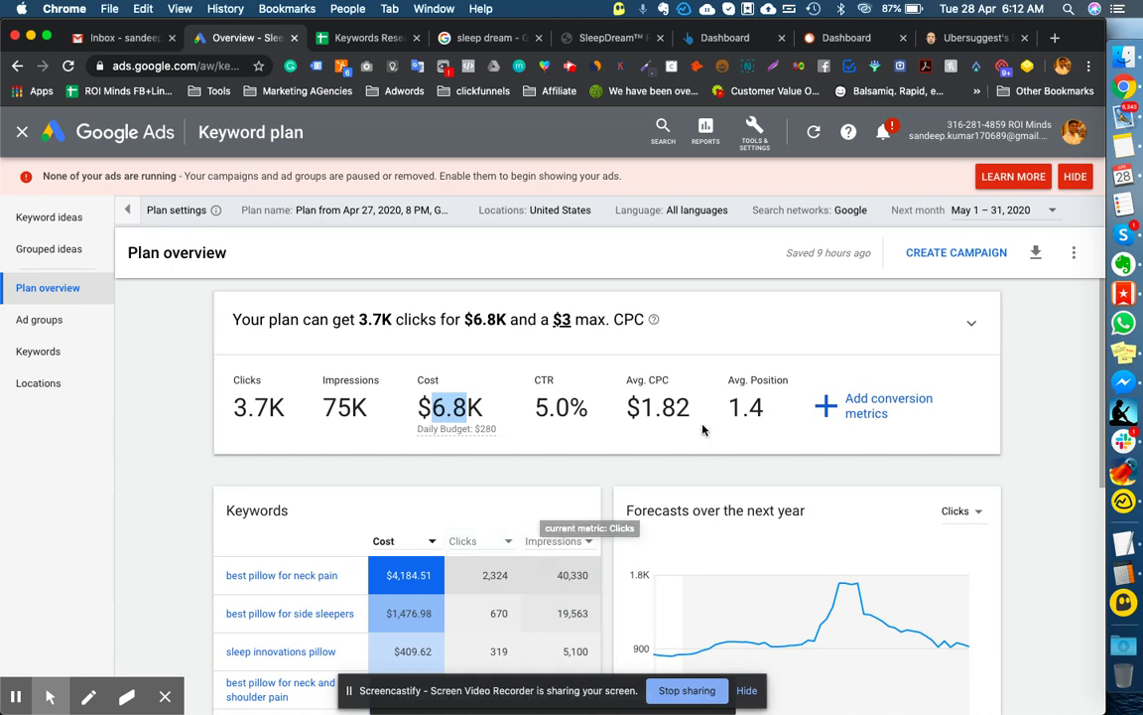
drag(692, 407, 628, 406)
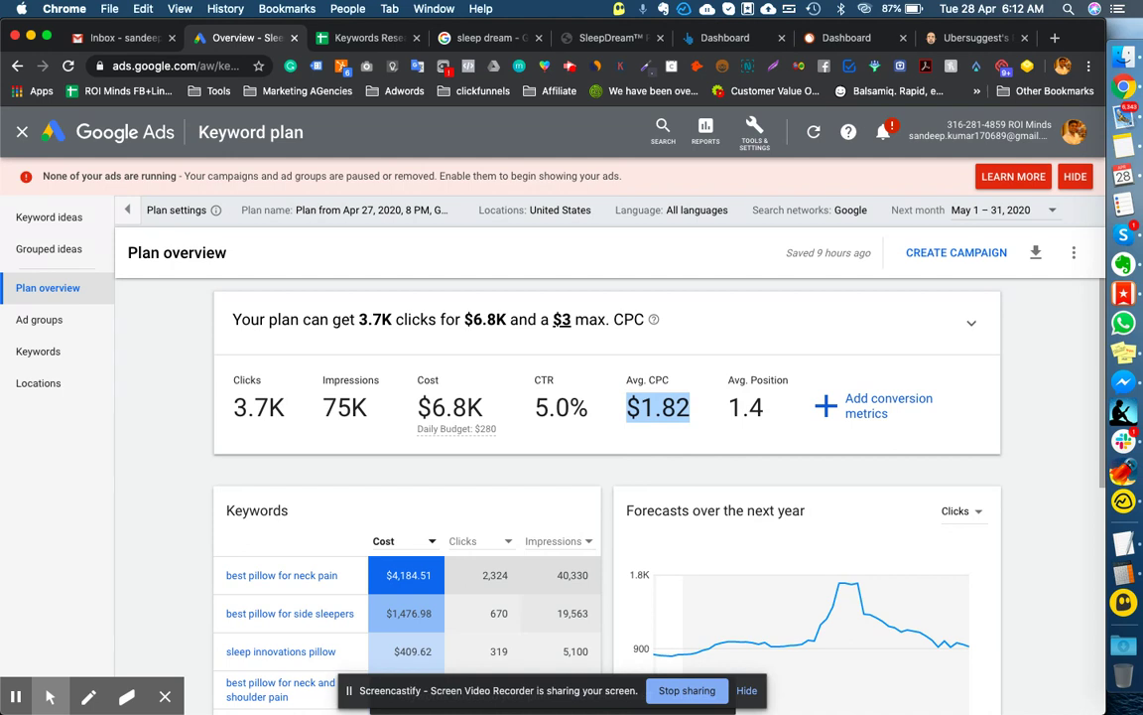
scroll(527, 458, down, 2)
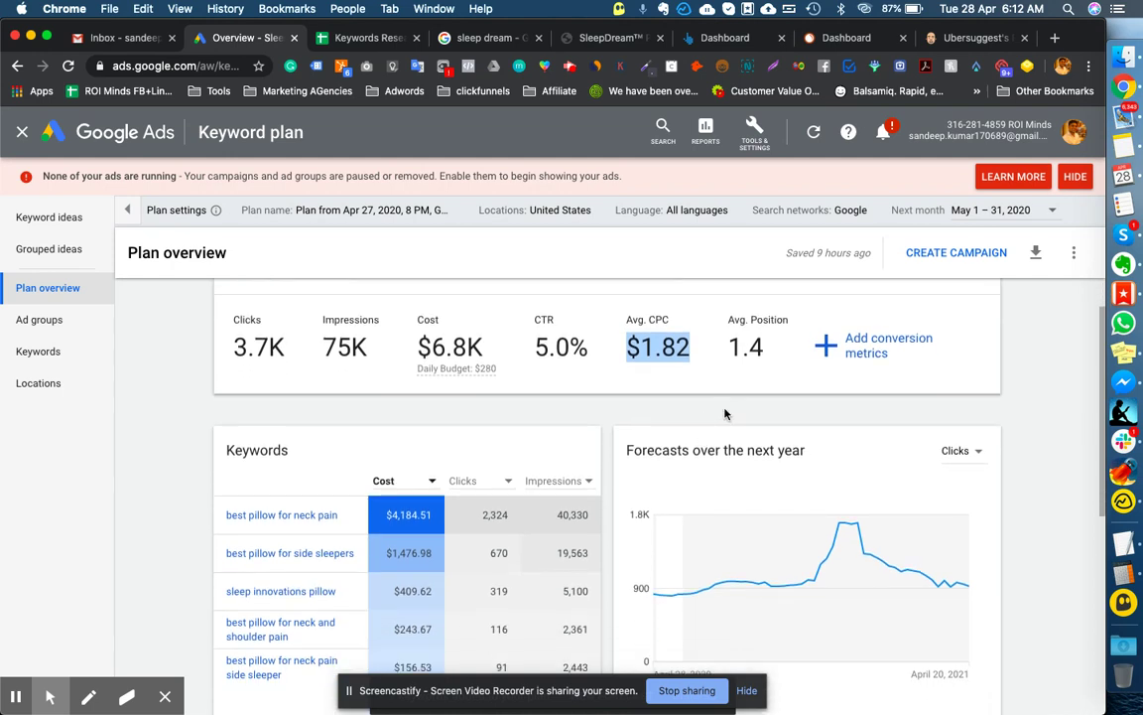
- Add conversion metrics to the plan with a 2% conversion rate and a $44.99 value per conversion, checking the pillow's price on its product page
scroll(726, 414, up, 1)
click(825, 386)
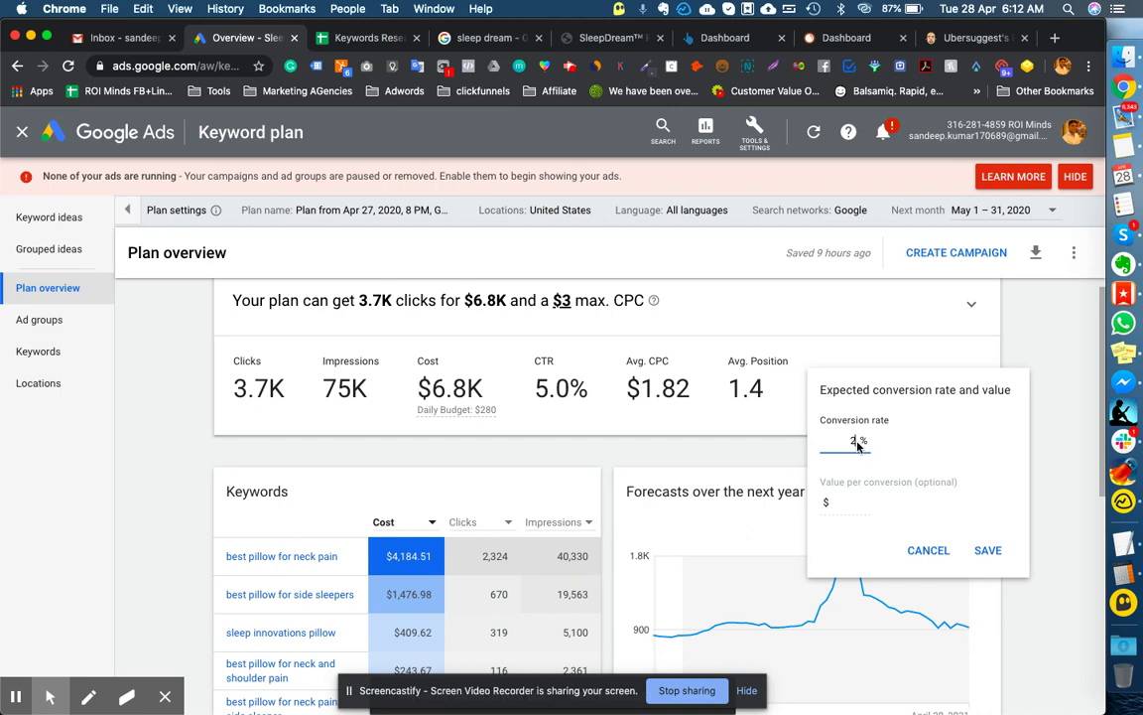
click(838, 501)
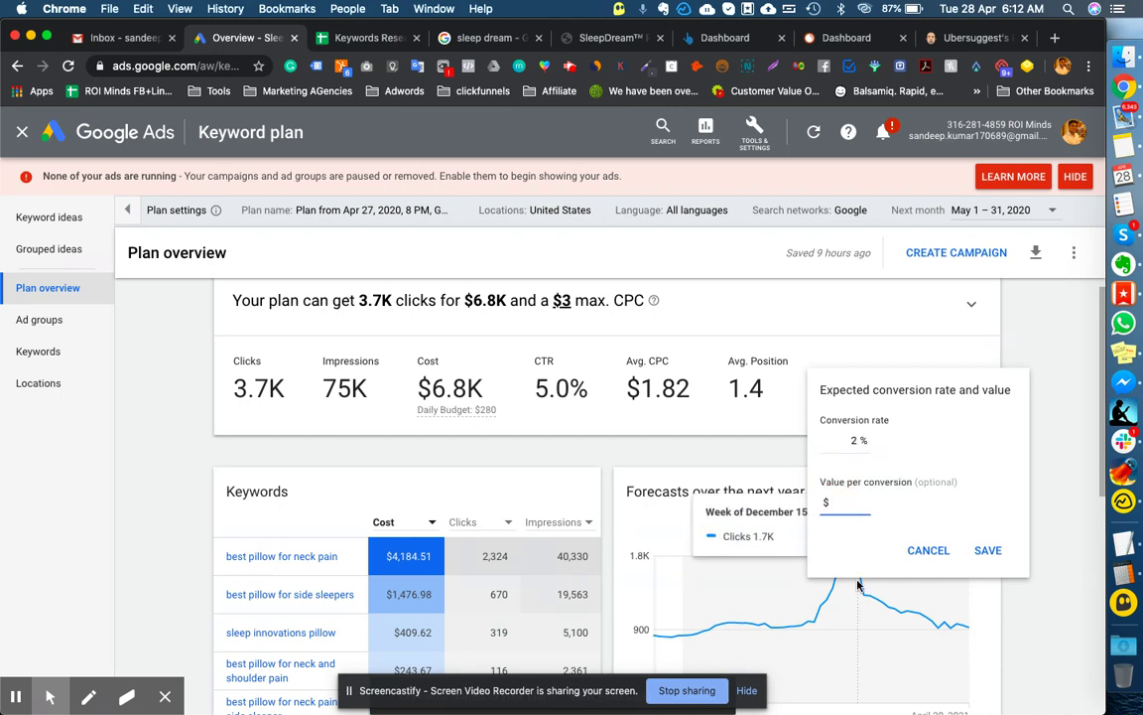
click(612, 40)
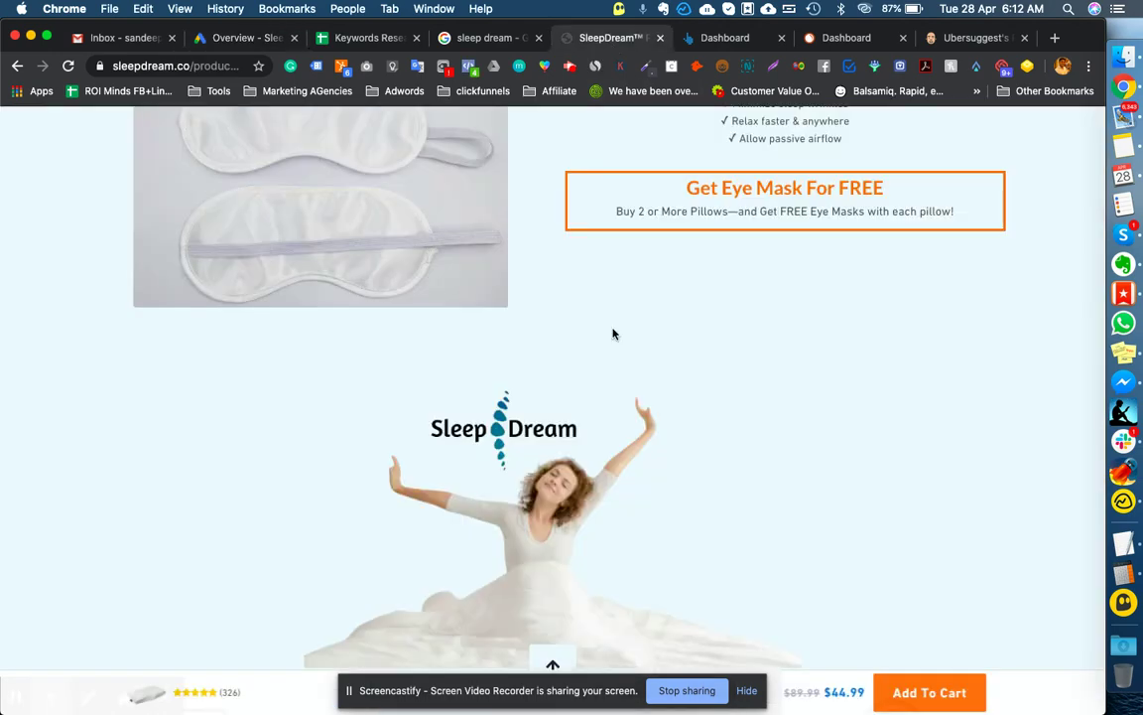
scroll(612, 331, up, 20)
scroll(553, 378, up, 15)
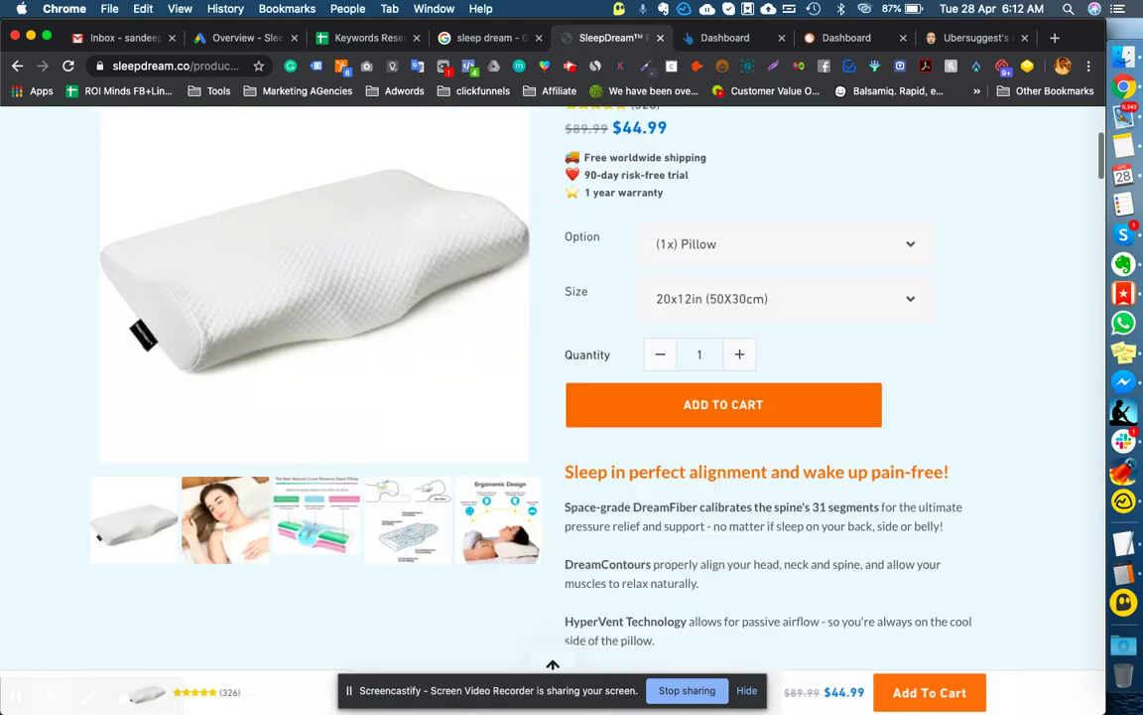
click(248, 38)
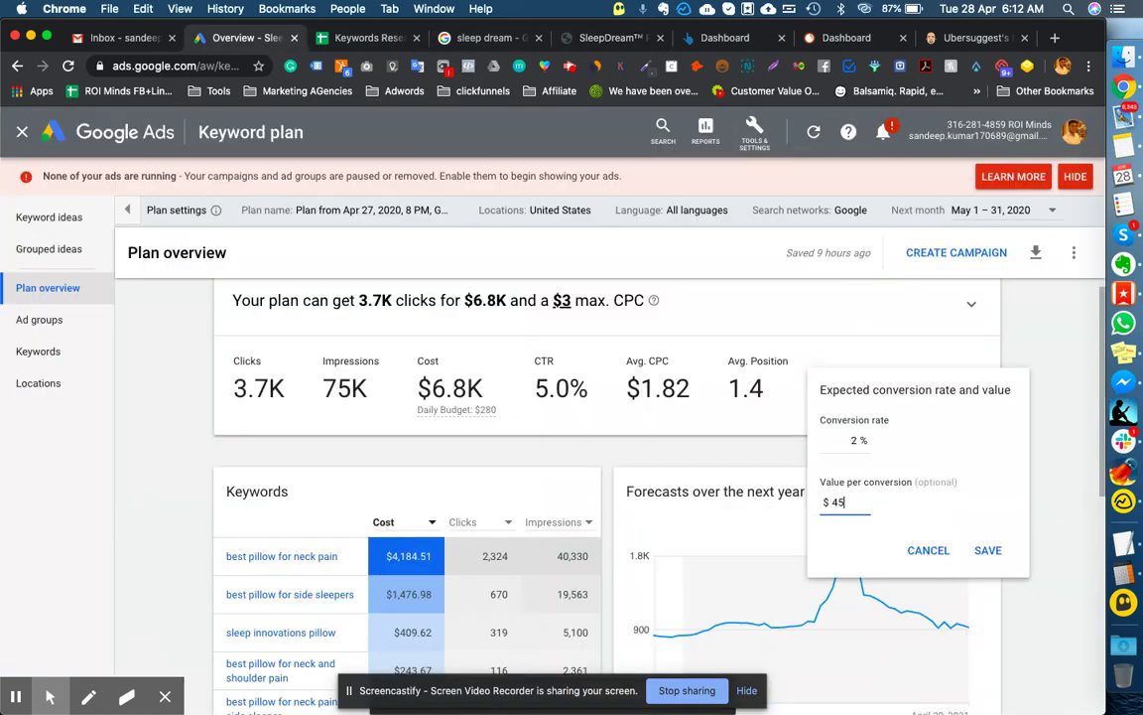
text(.99)
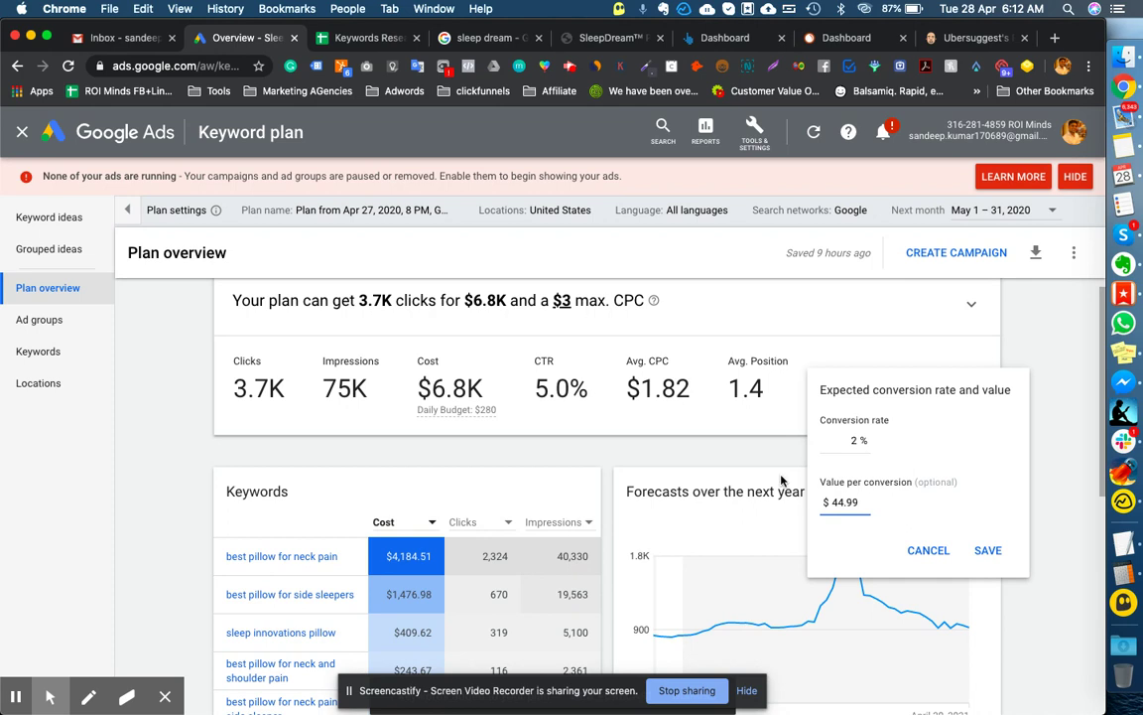
click(987, 549)
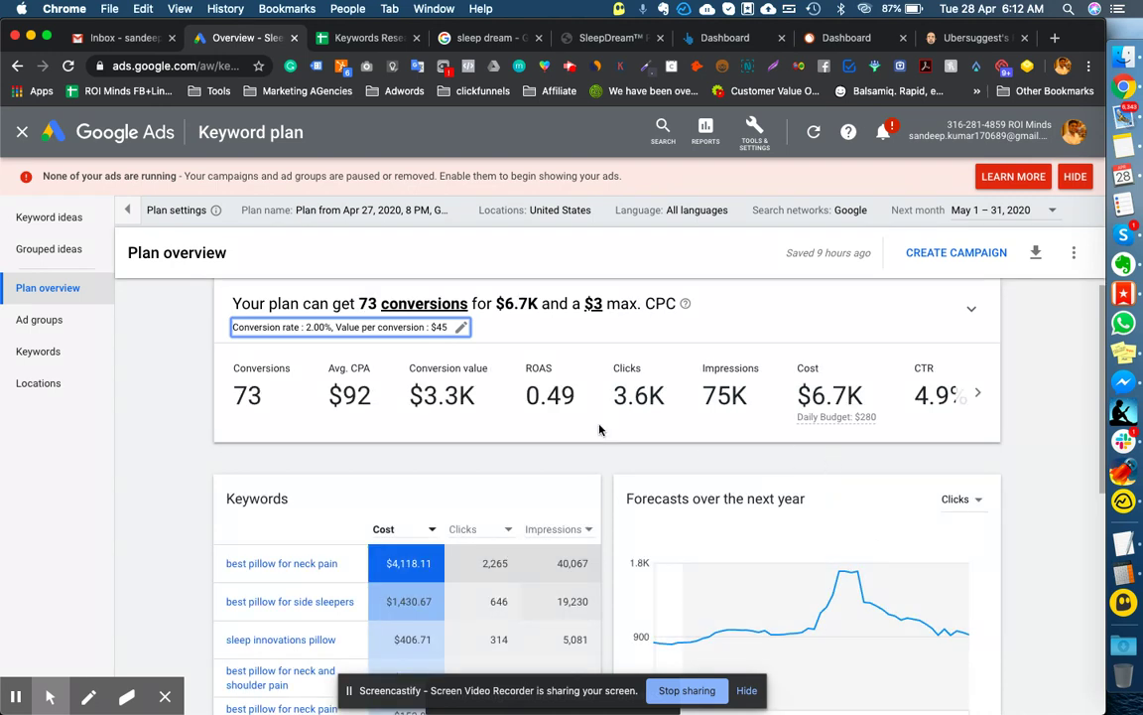
- Examine the plan's forecast average CPA and ROAS, and open the keyword forecasts to review each keyword's clicks, cost and max. CPC
drag(369, 394, 331, 394)
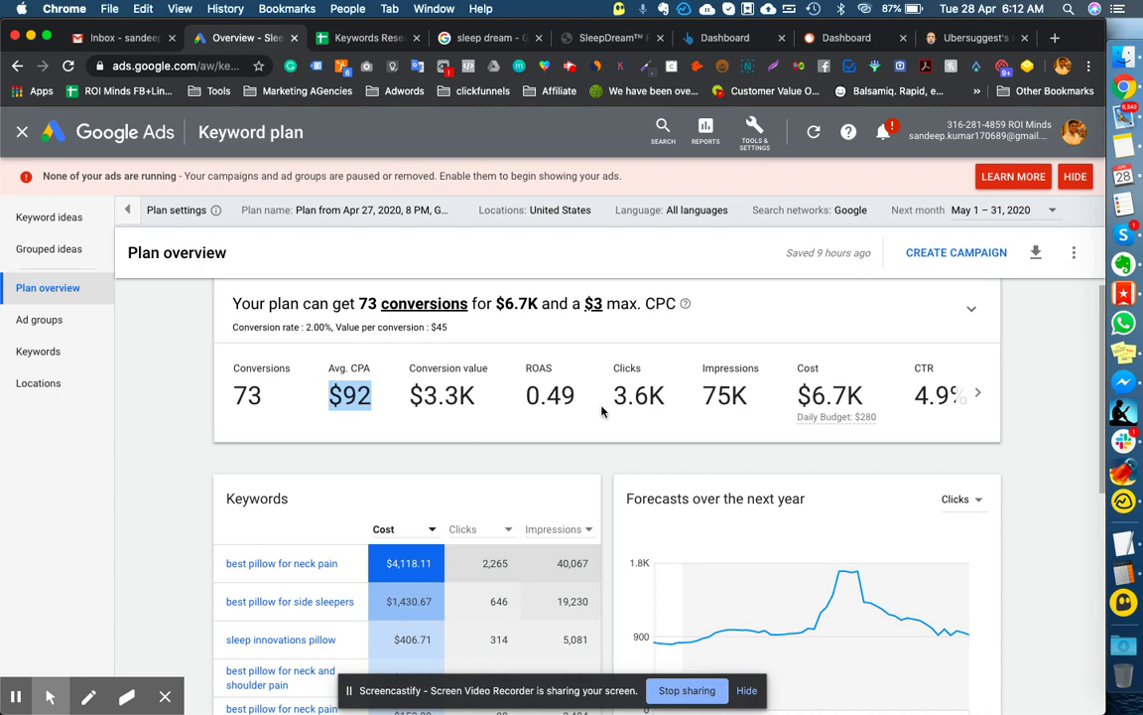
drag(572, 397, 532, 397)
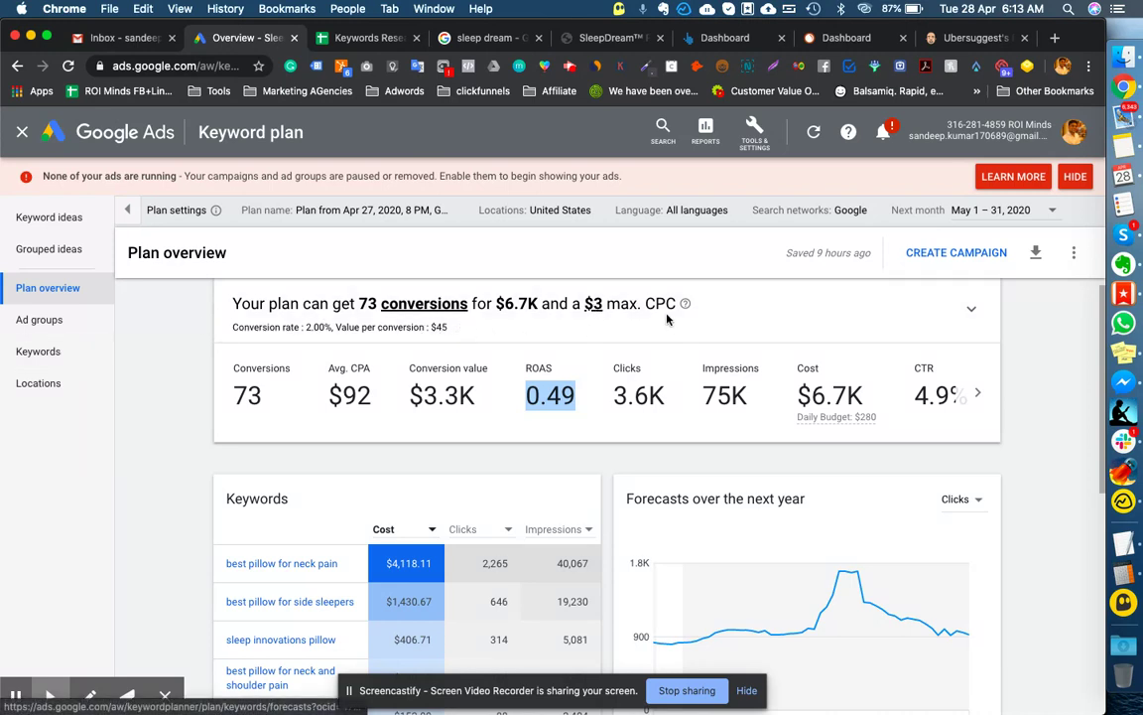
click(84, 355)
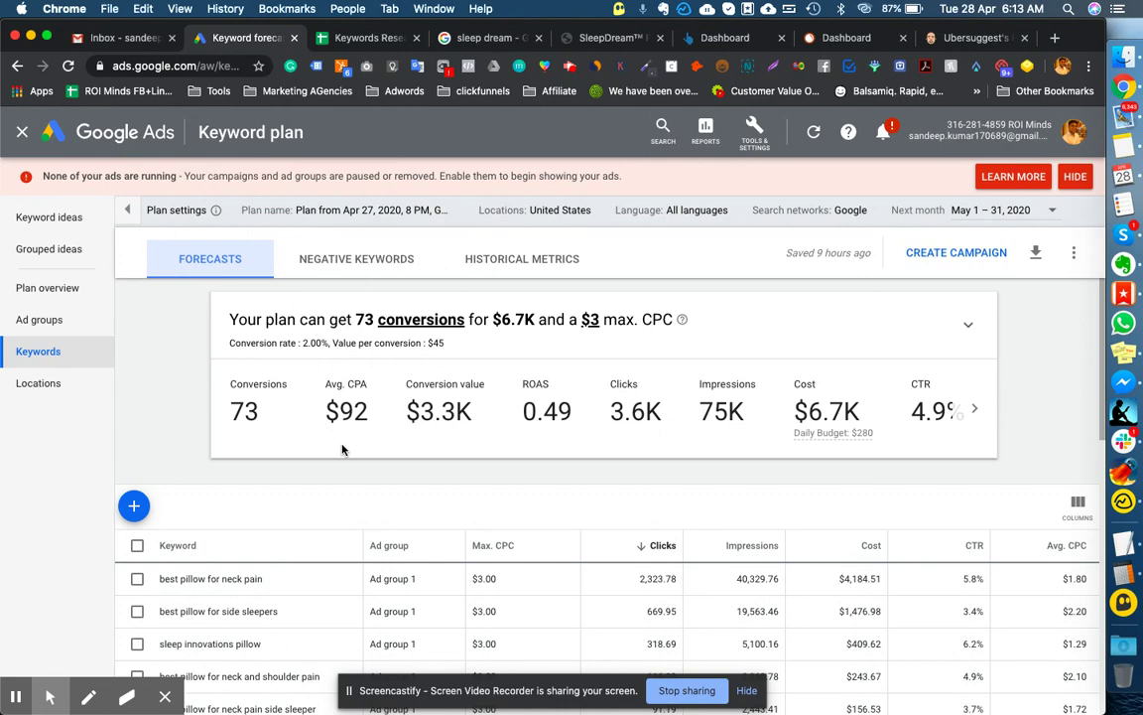
scroll(334, 430, down, 2)
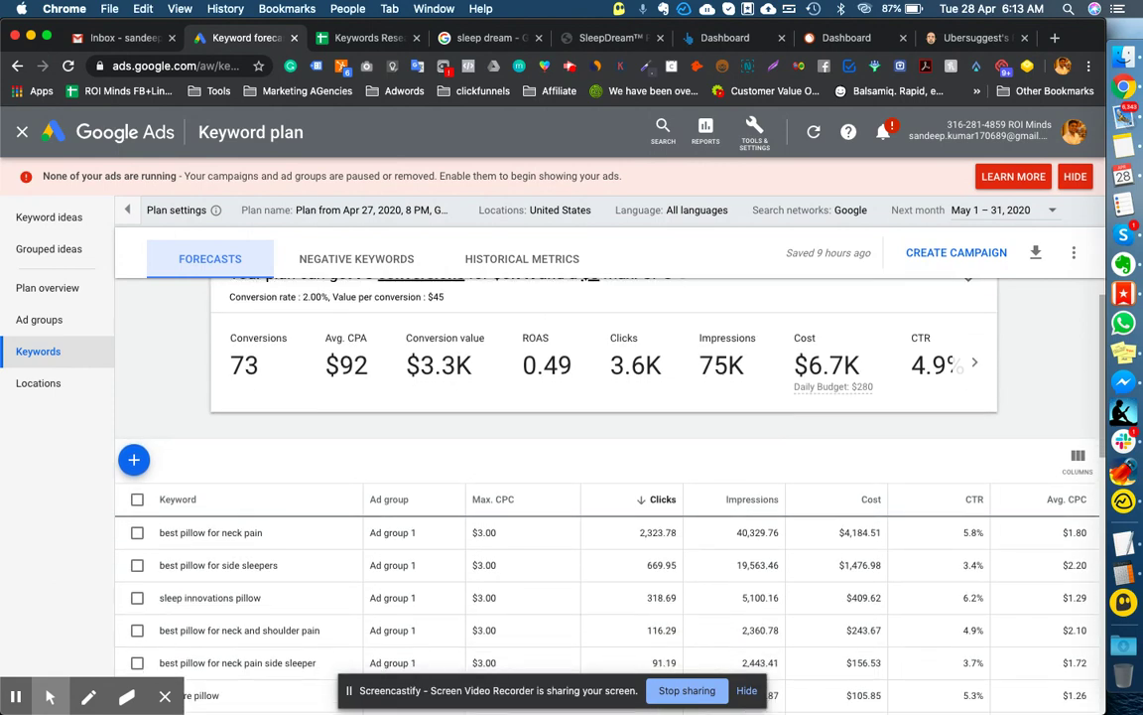
scroll(555, 447, down, 5)
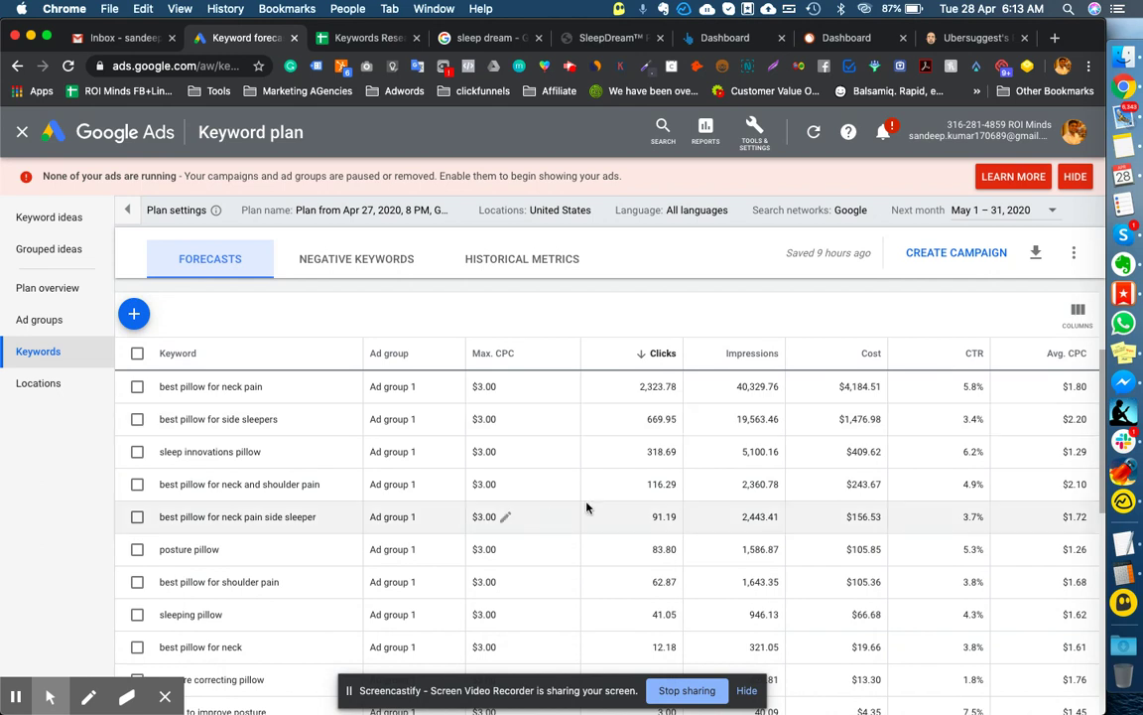
scroll(610, 497, down, 1)
scroll(611, 497, up, 1)
scroll(501, 491, up, 1)
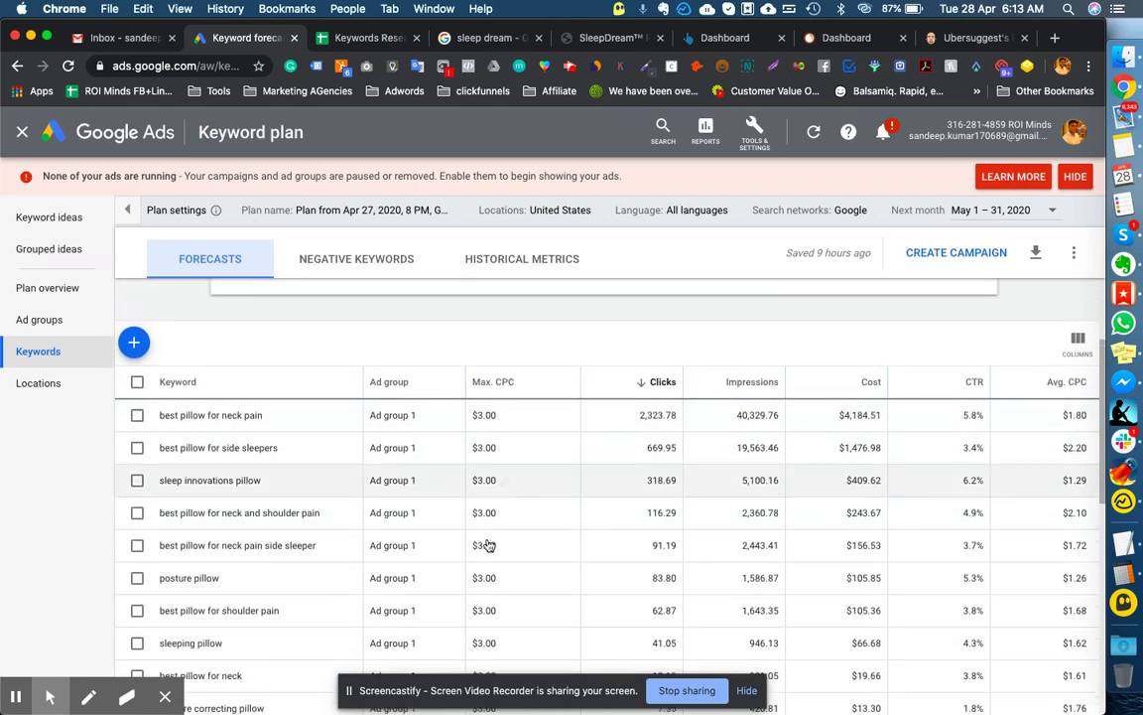
scroll(611, 496, down, 3)
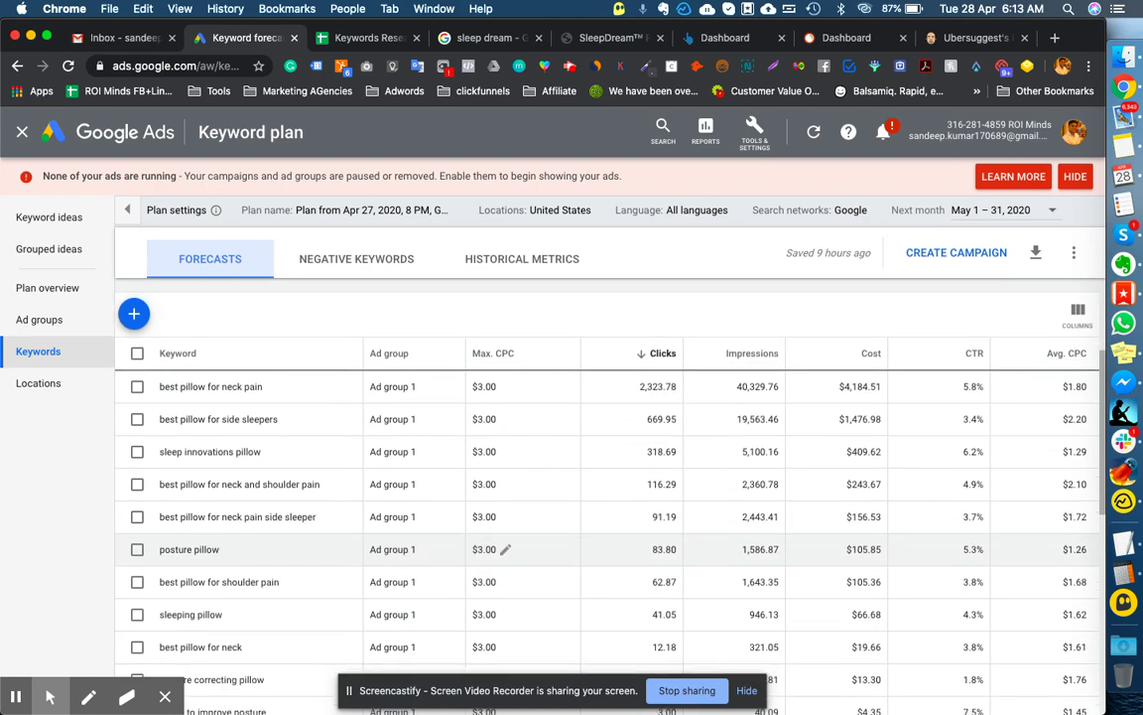
- Set the plan's default max. CPC to $0.50 in the forecast summary
scroll(684, 538, up, 3)
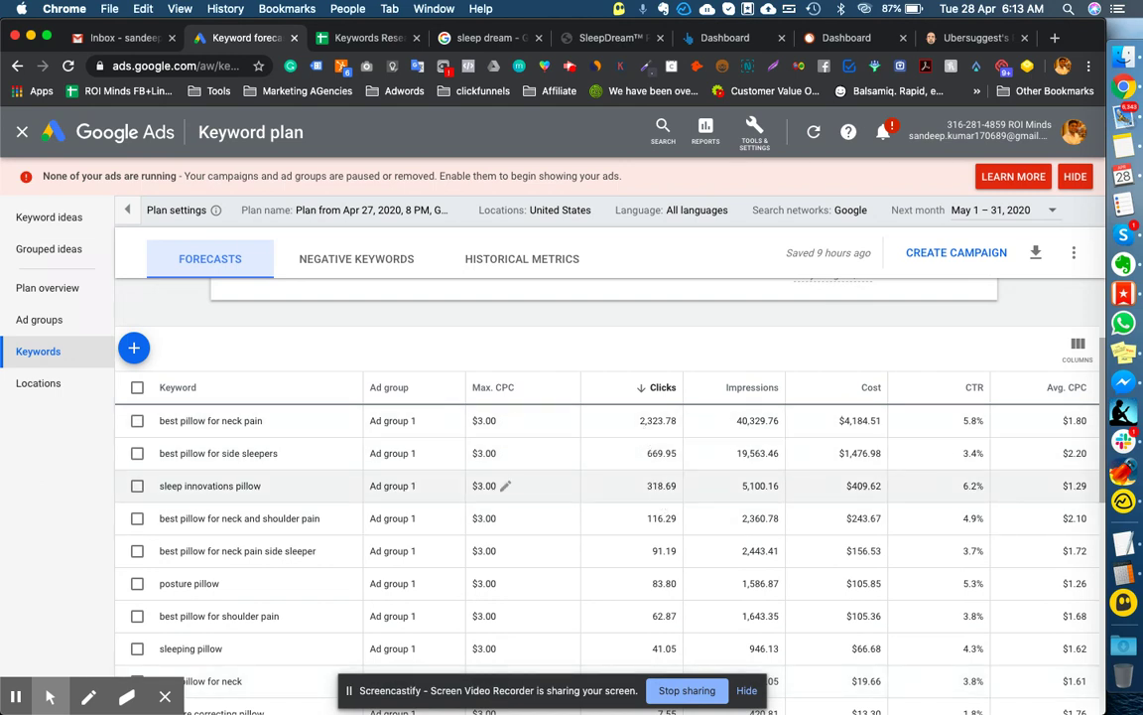
scroll(556, 417, up, 3)
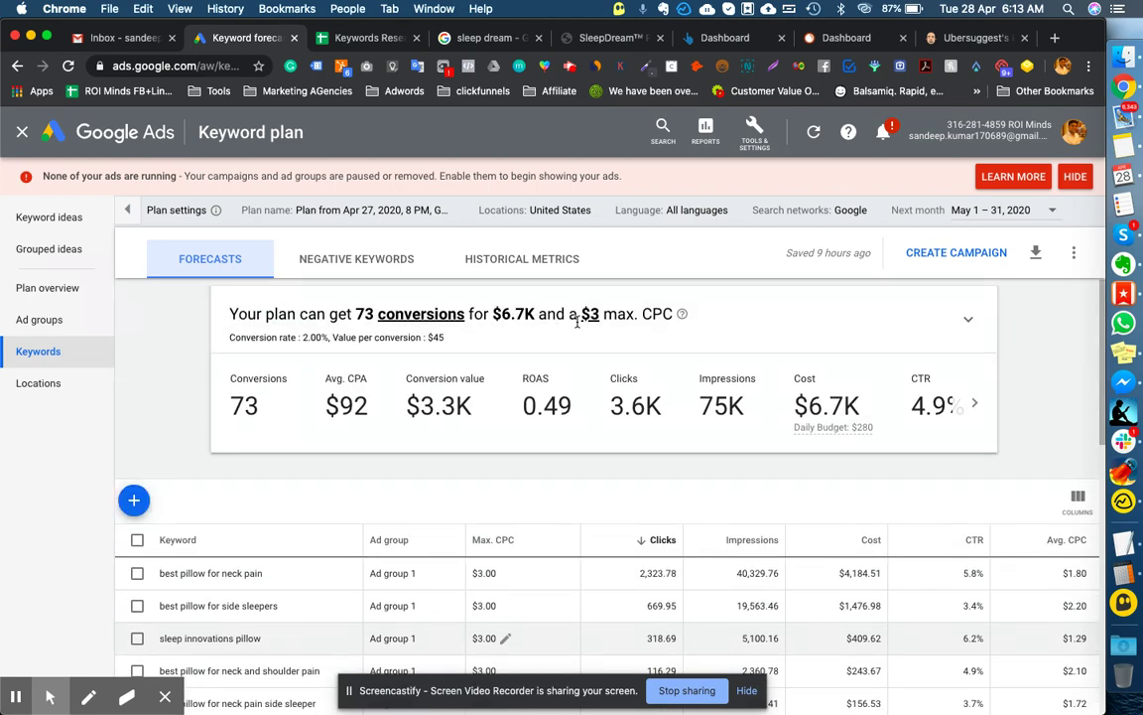
click(590, 315)
key(BackSpace)
key(BackSpace)
key(BackSpace)
key(BackSpace)
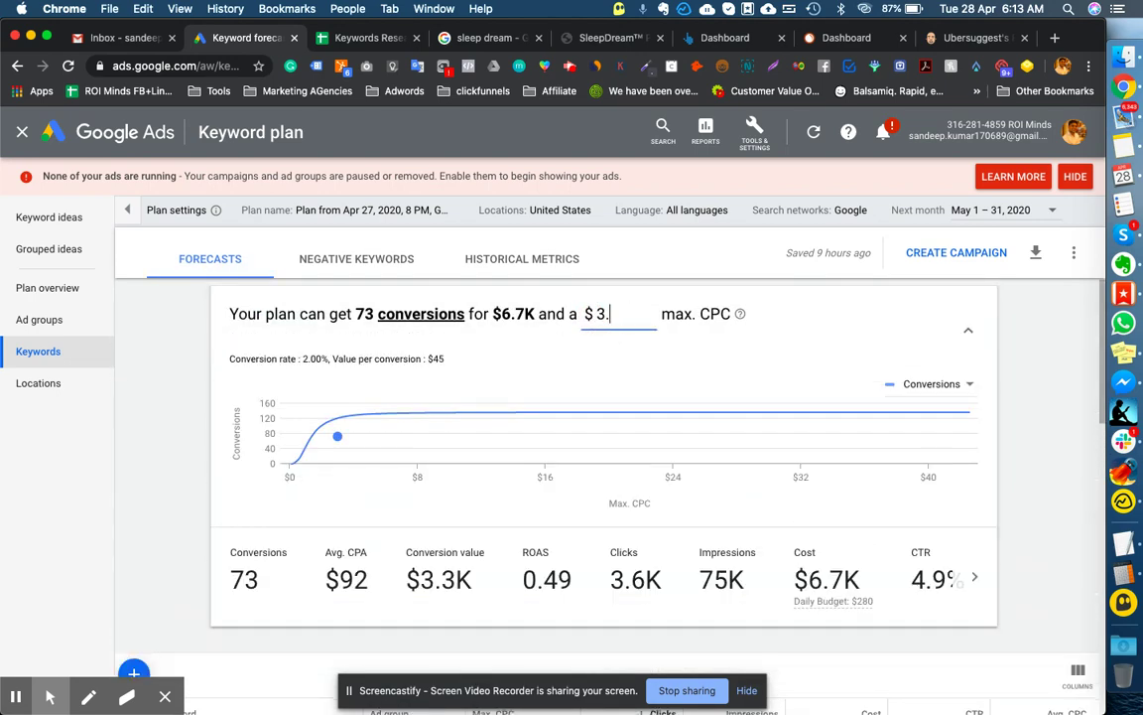
text(.5)
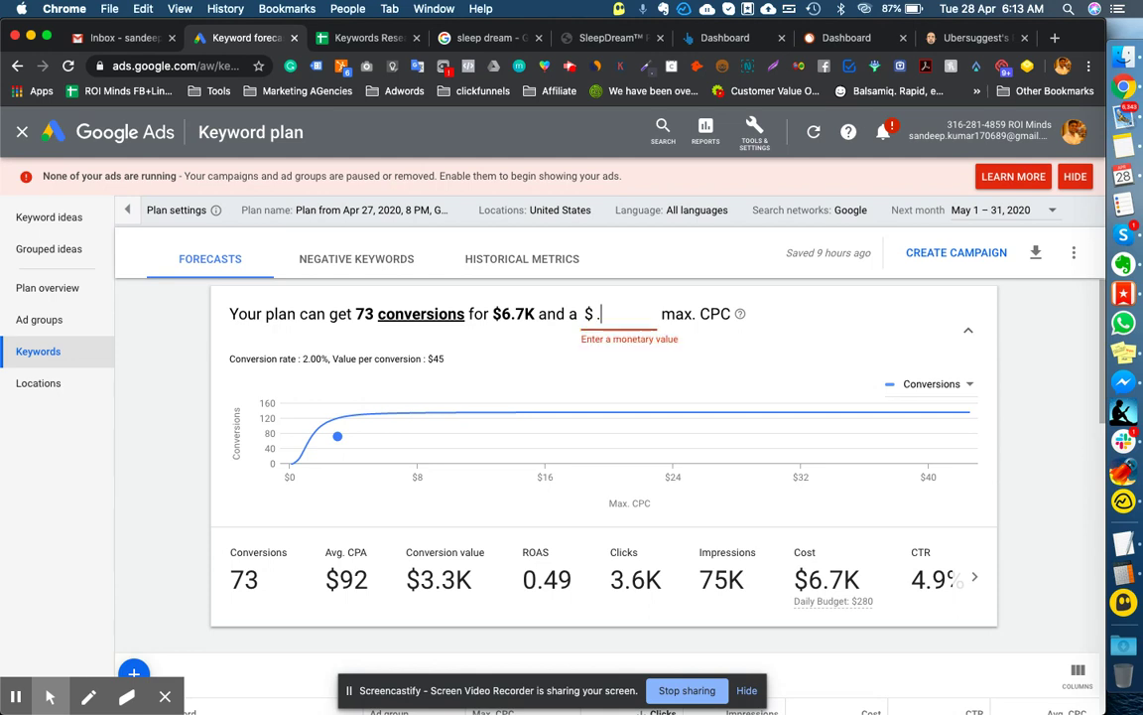
click(196, 513)
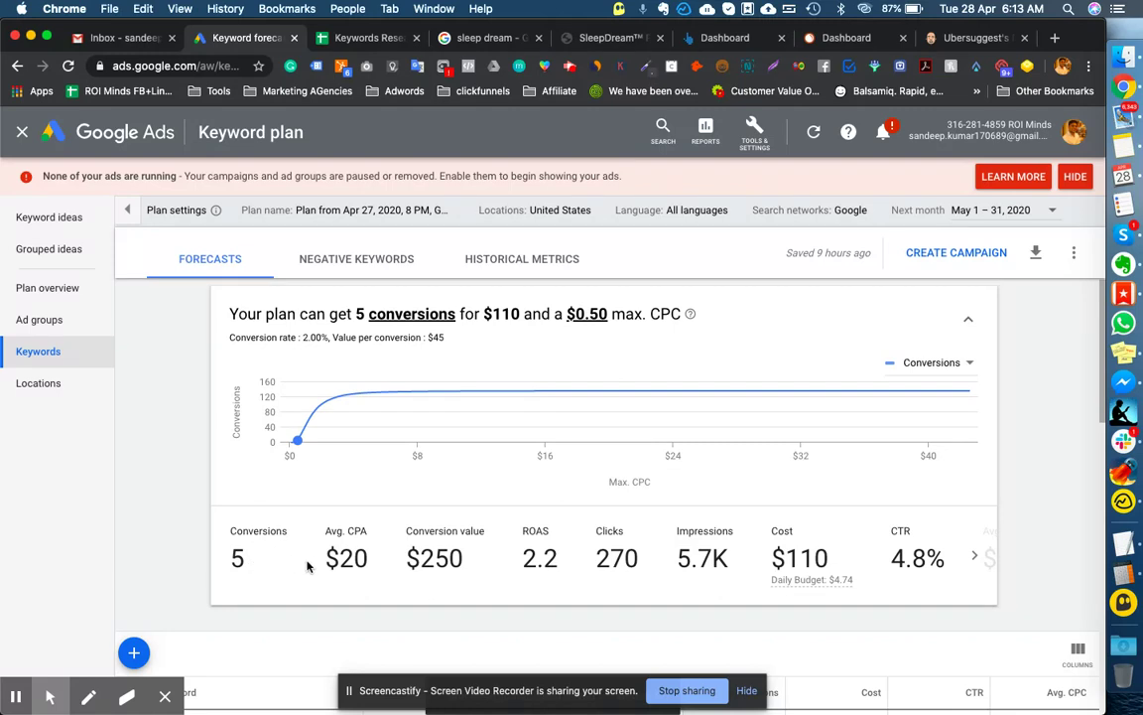
- Examine the forecast average CPA, ROAS and cost at the $0.50 bid, and review the individual keywords' clicks
mouse_move(338, 561)
mouse_down()
mouse_move(368, 560)
mouse_move(326, 561)
mouse_up()
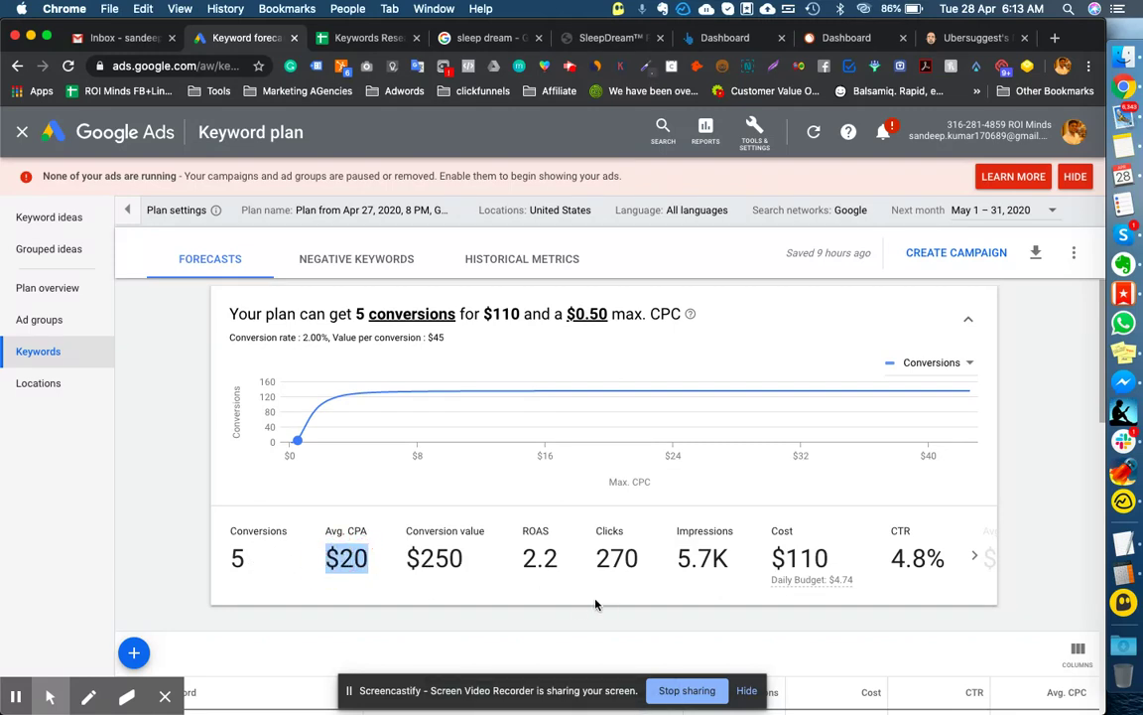
double_click(527, 559)
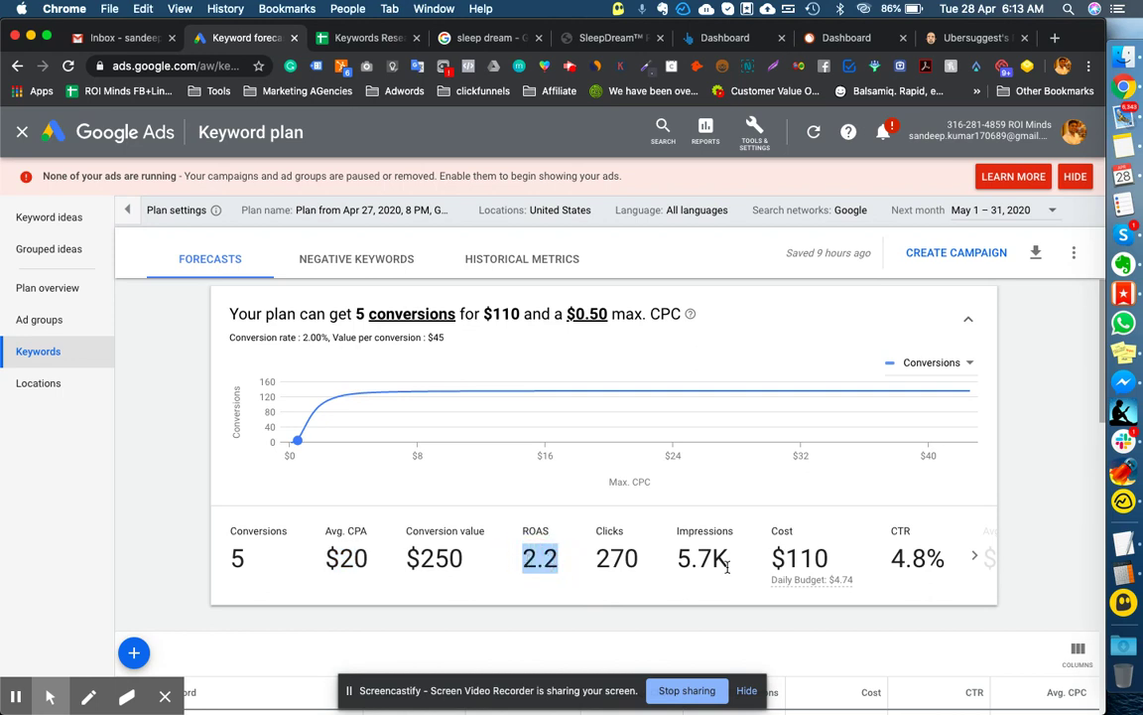
double_click(810, 562)
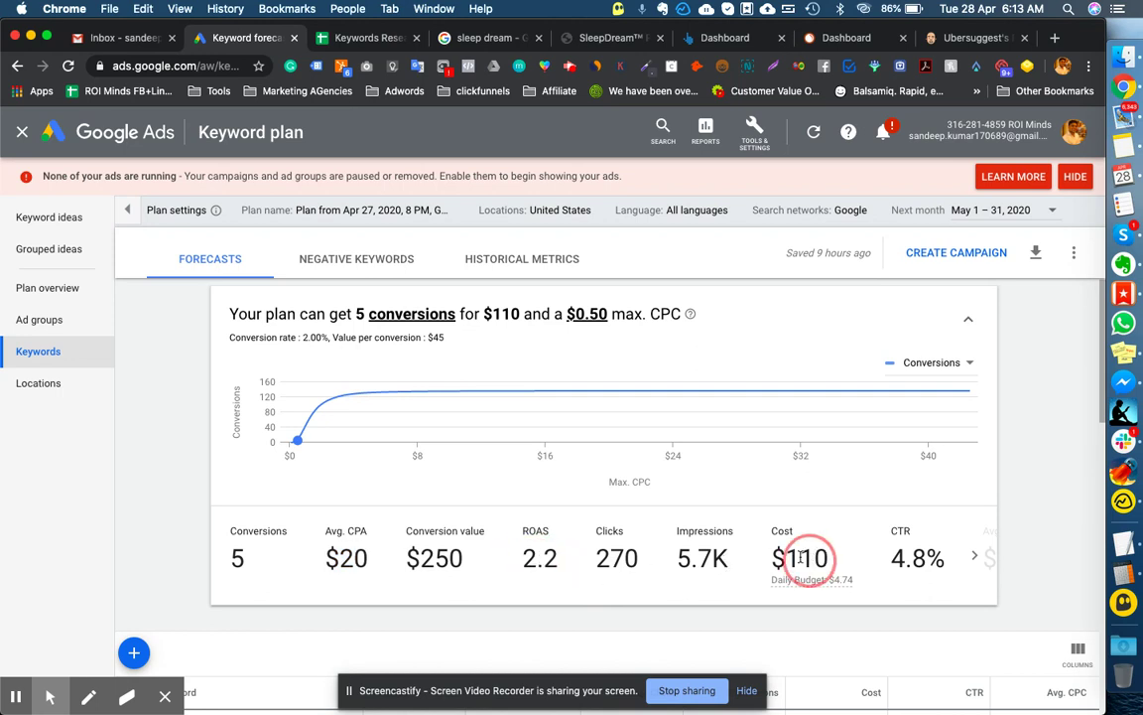
scroll(622, 559, down, 1)
scroll(621, 558, down, 3)
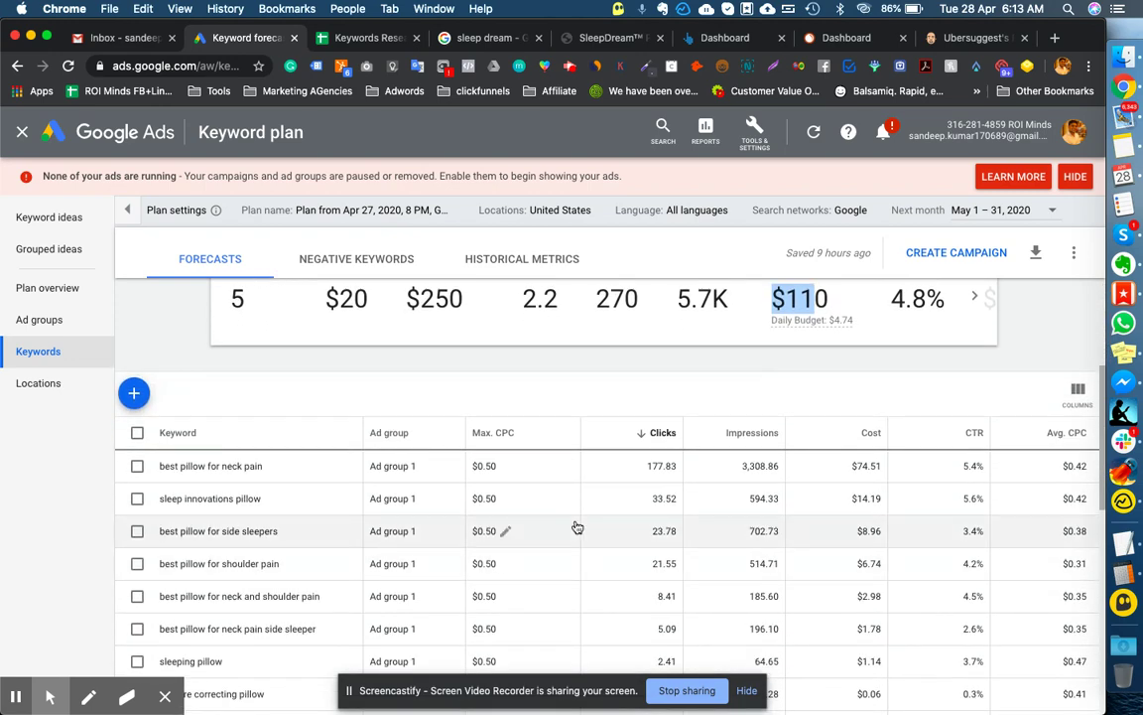
scroll(574, 528, down, 1)
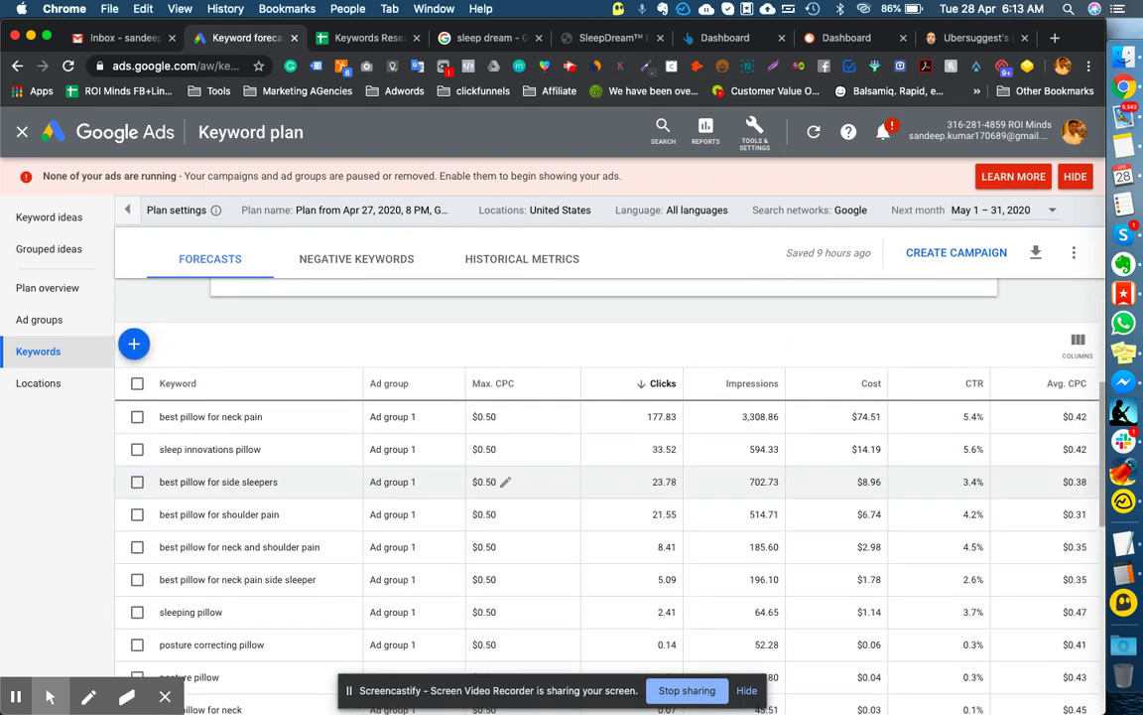
scroll(505, 481, down, 1)
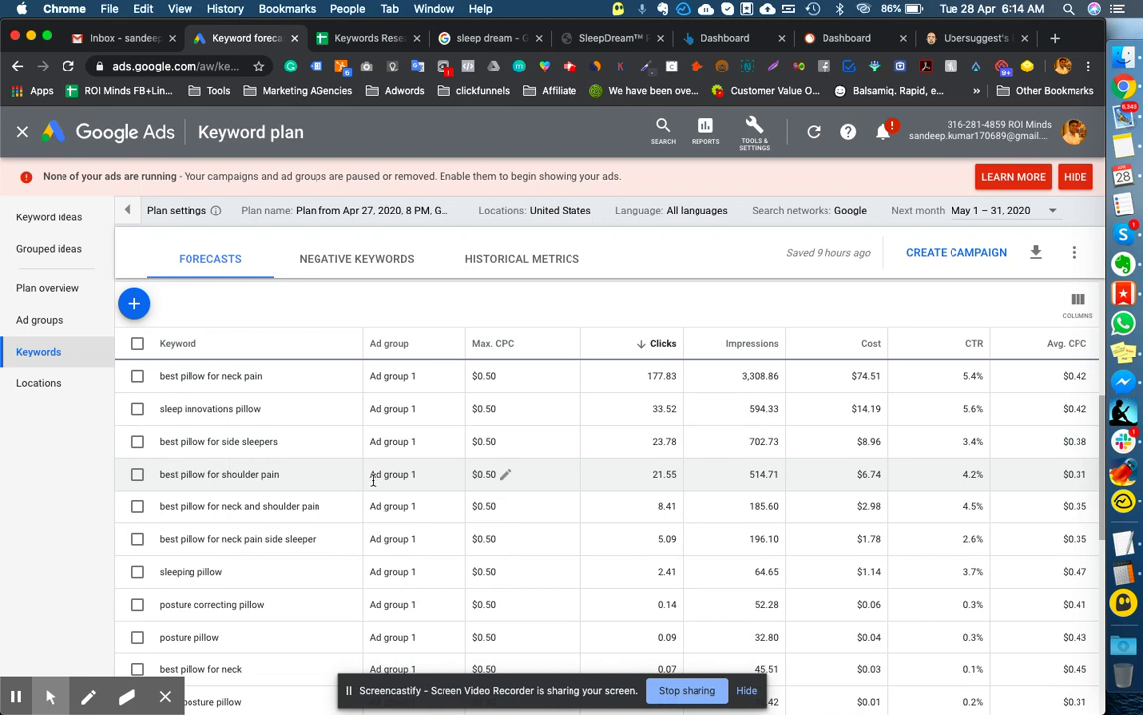
scroll(365, 500, down, 3)
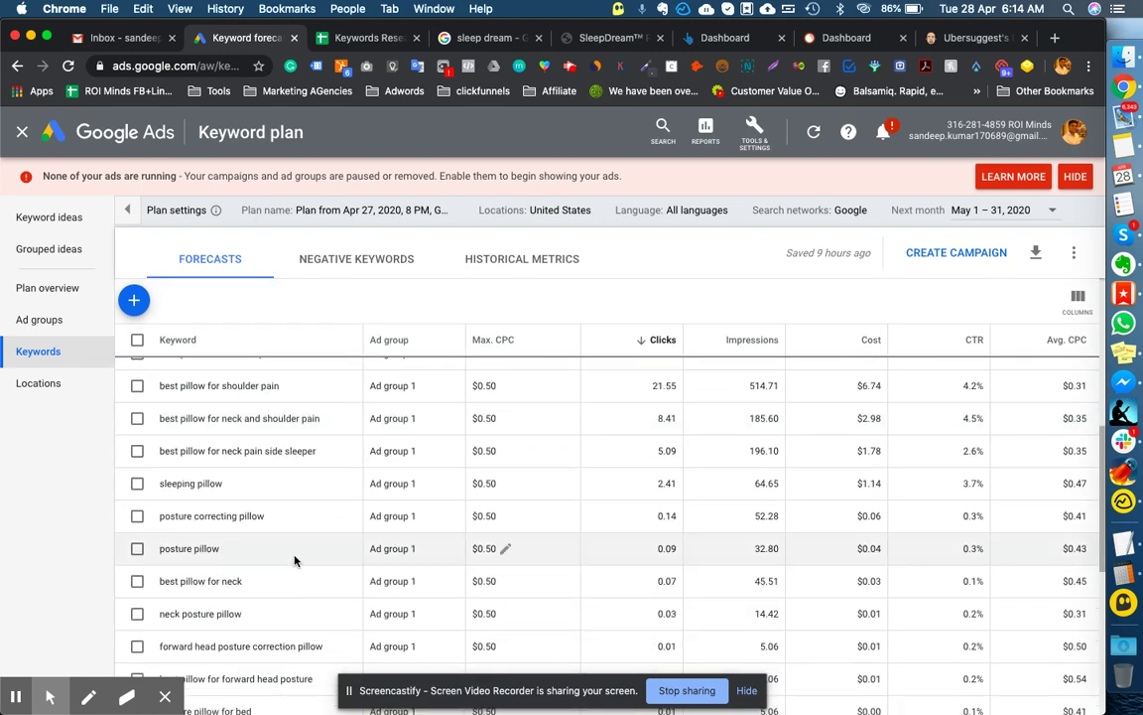
click(502, 547)
text(3)
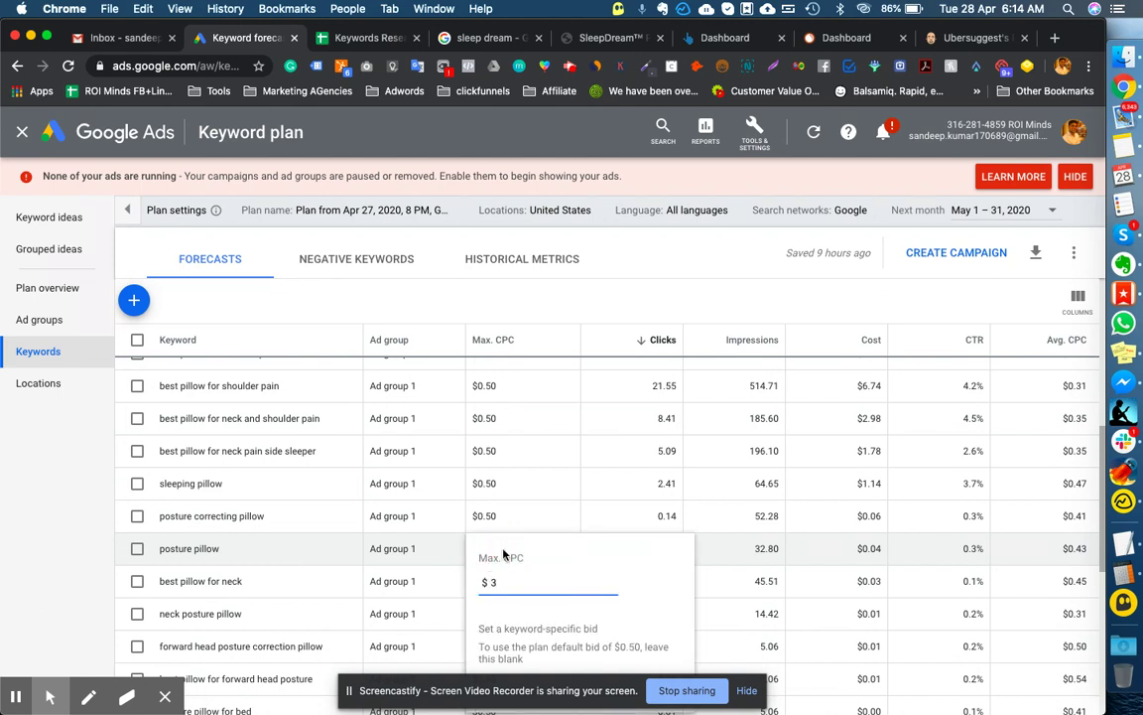
click(432, 583)
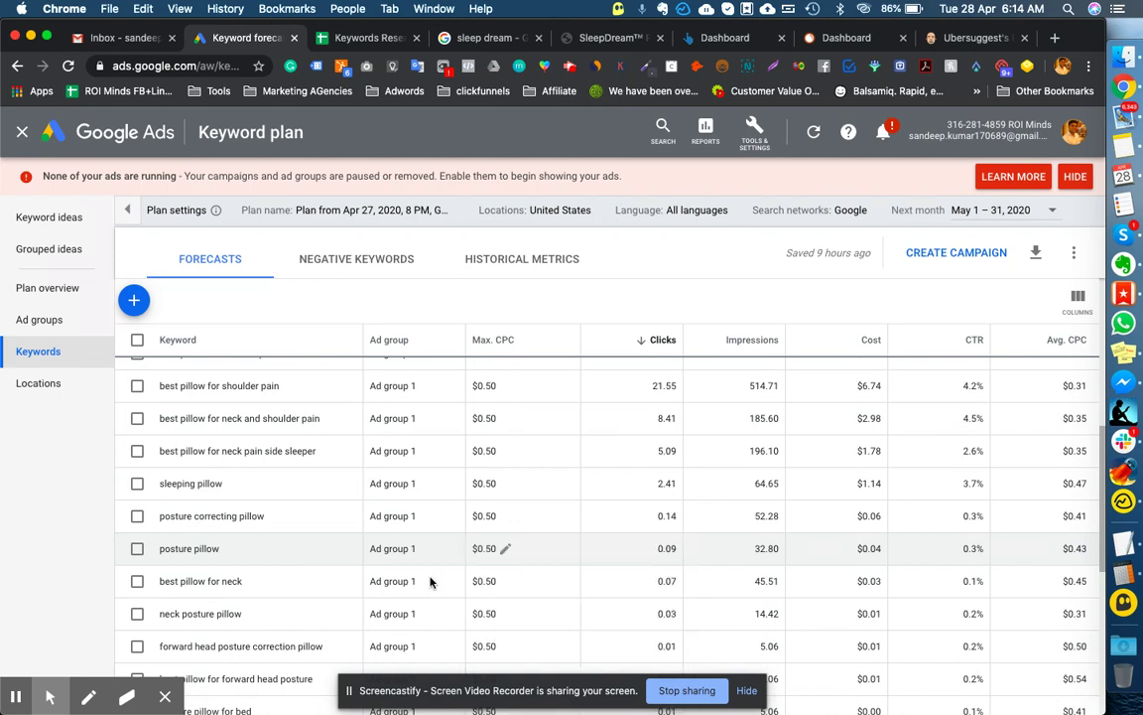
- Set a keyword-specific max. CPC of $3 for "posture pillow"
click(502, 550)
text(3)
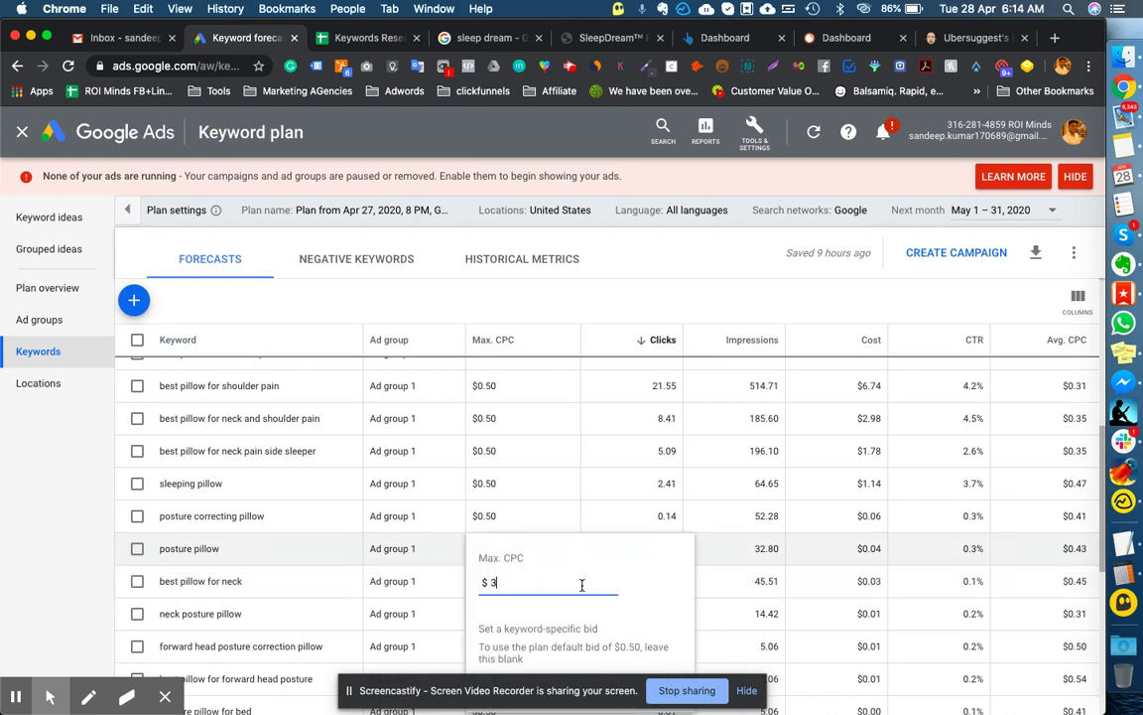
key(Tab)
click(653, 672)
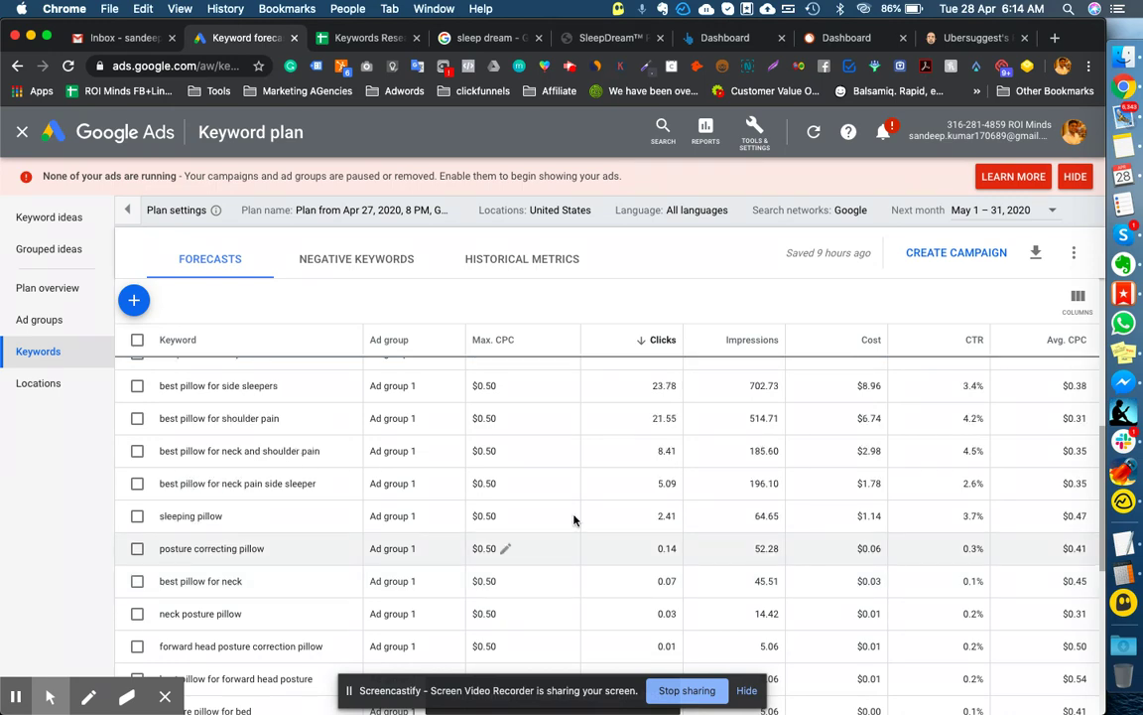
- Examine the forecast clicks for "posture pillow" at its own bid and the plan's average CPA
scroll(531, 461, up, 5)
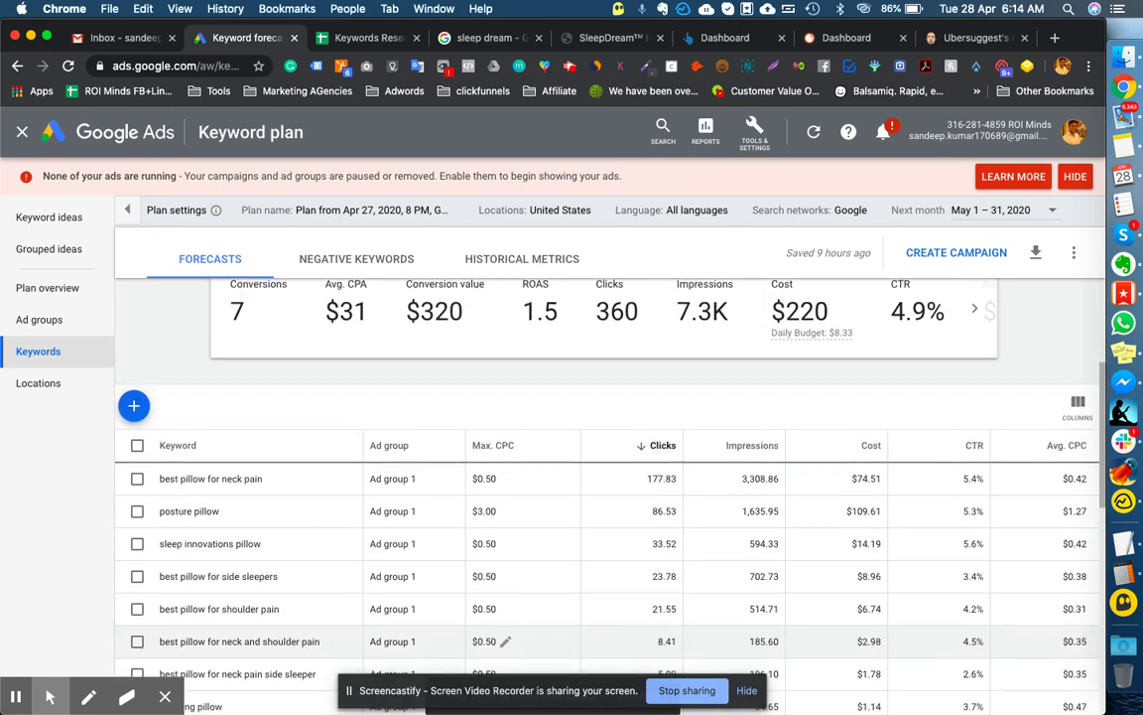
scroll(518, 503, down, 1)
drag(675, 509, 657, 513)
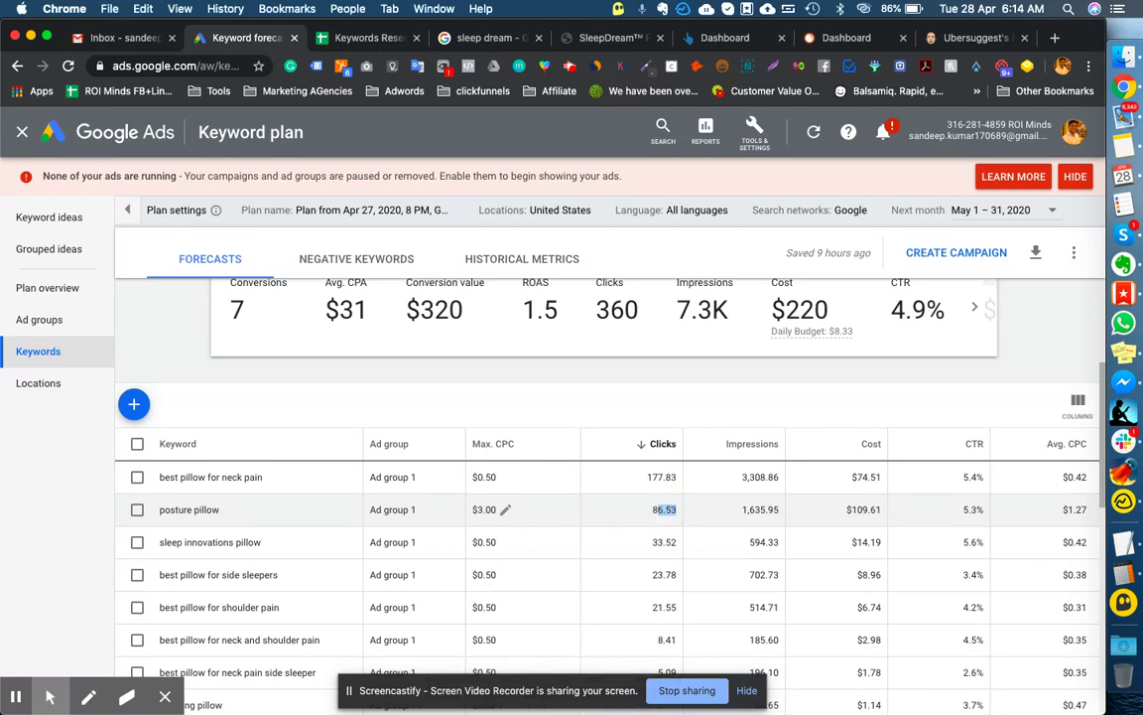
scroll(596, 497, up, 1)
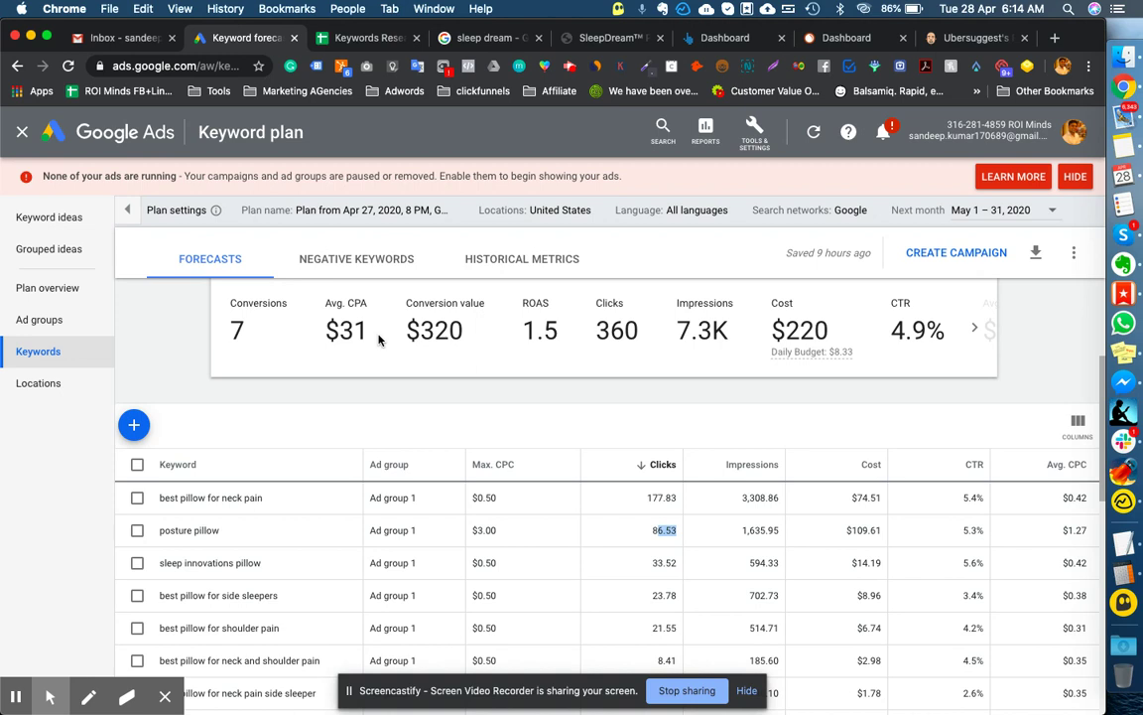
drag(363, 319, 302, 290)
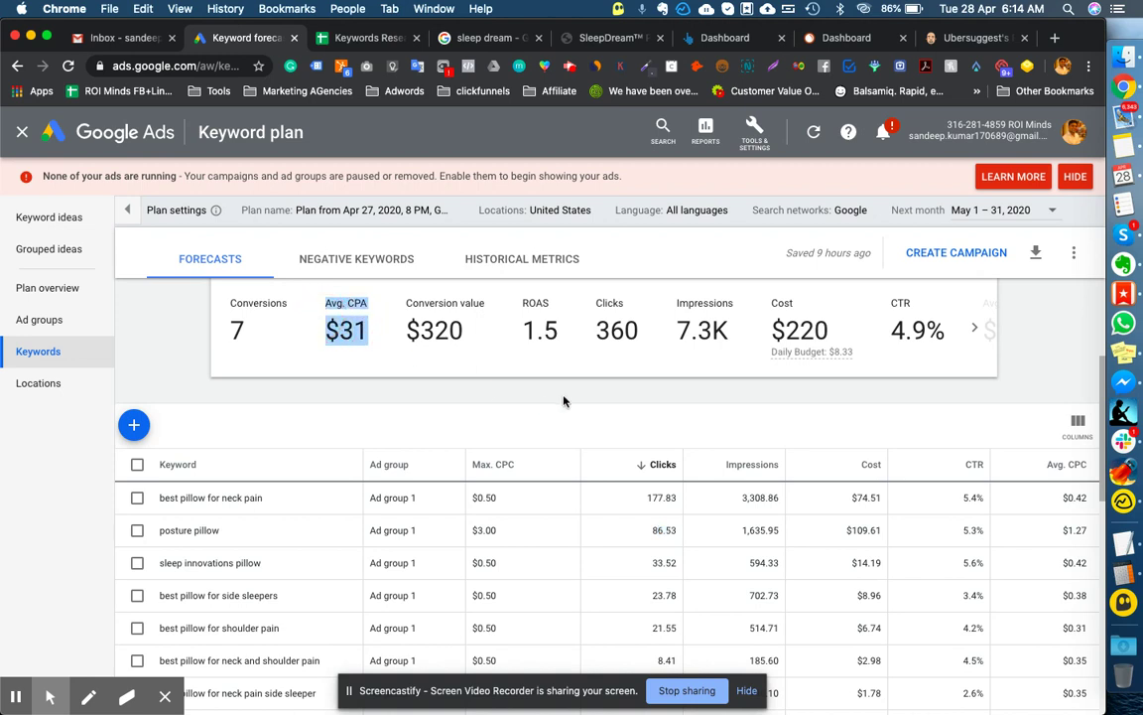
scroll(506, 354, down, 1)
scroll(554, 501, down, 2)
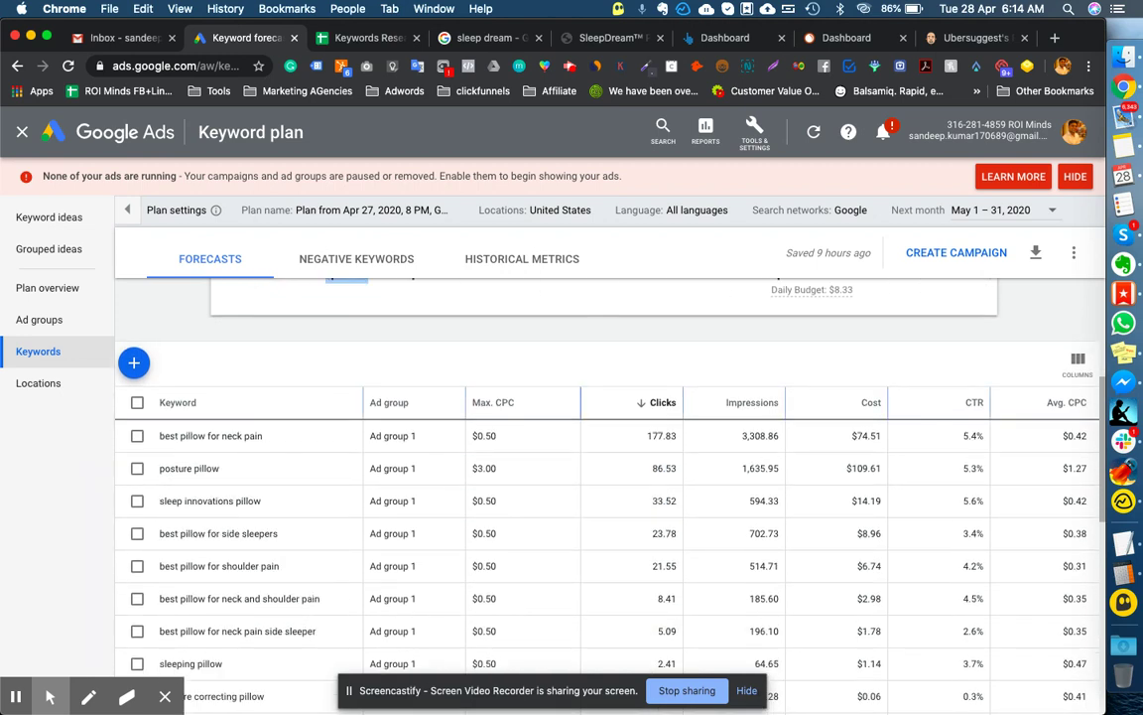
- Select all keywords in the plan's forecast table and download the plan forecasts as a CSV file
scroll(556, 506, up, 4)
scroll(555, 507, up, 1)
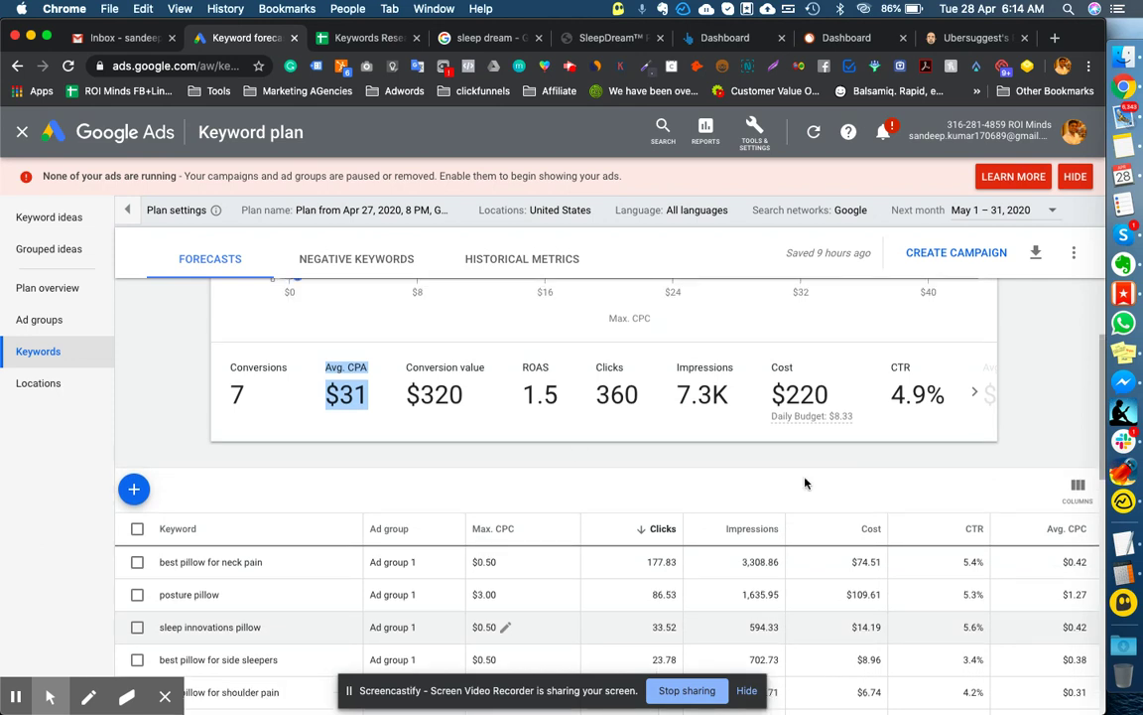
scroll(937, 433, down, 4)
scroll(553, 446, down, 3)
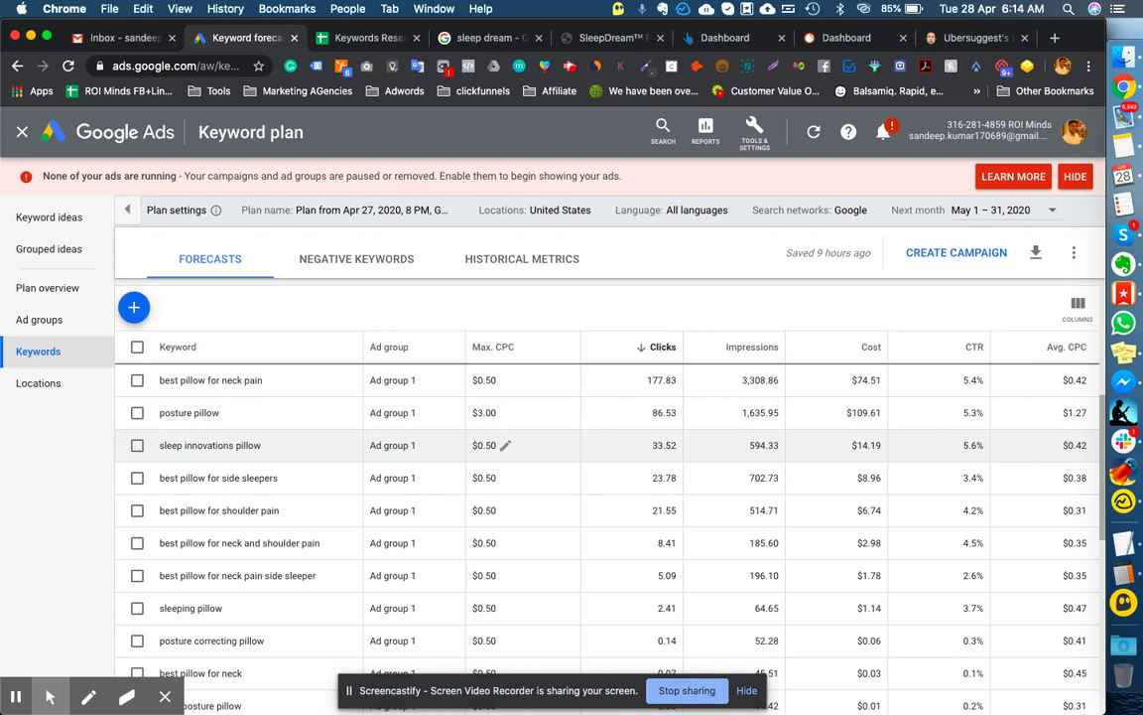
click(137, 347)
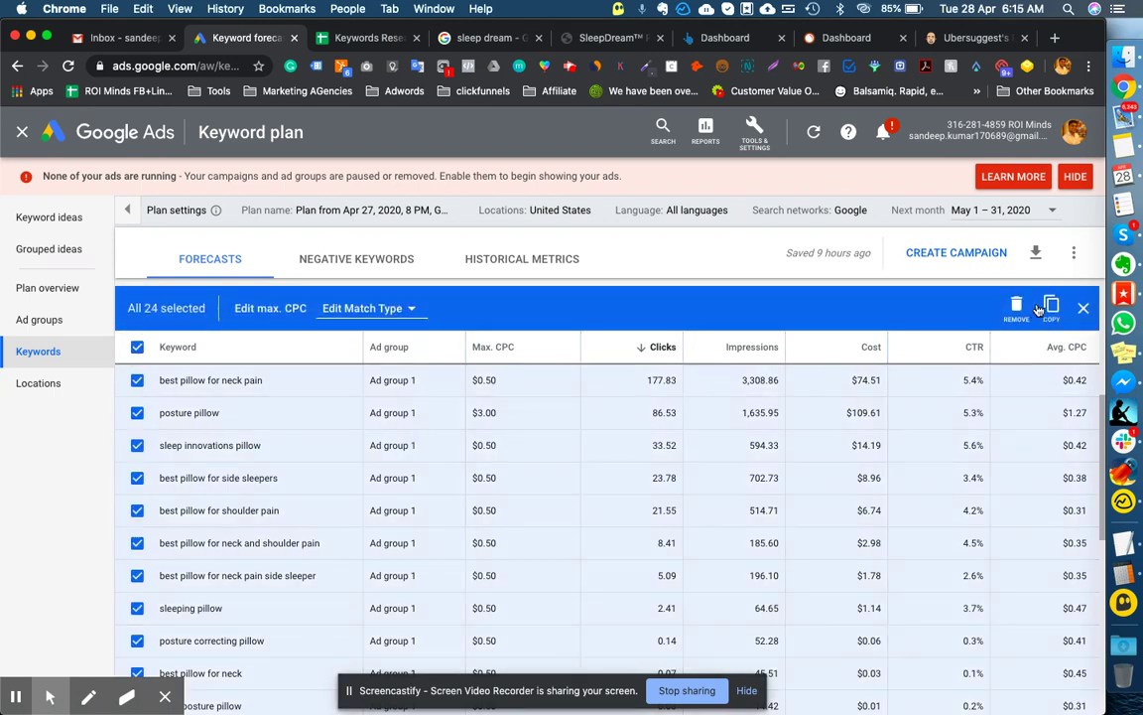
click(1035, 252)
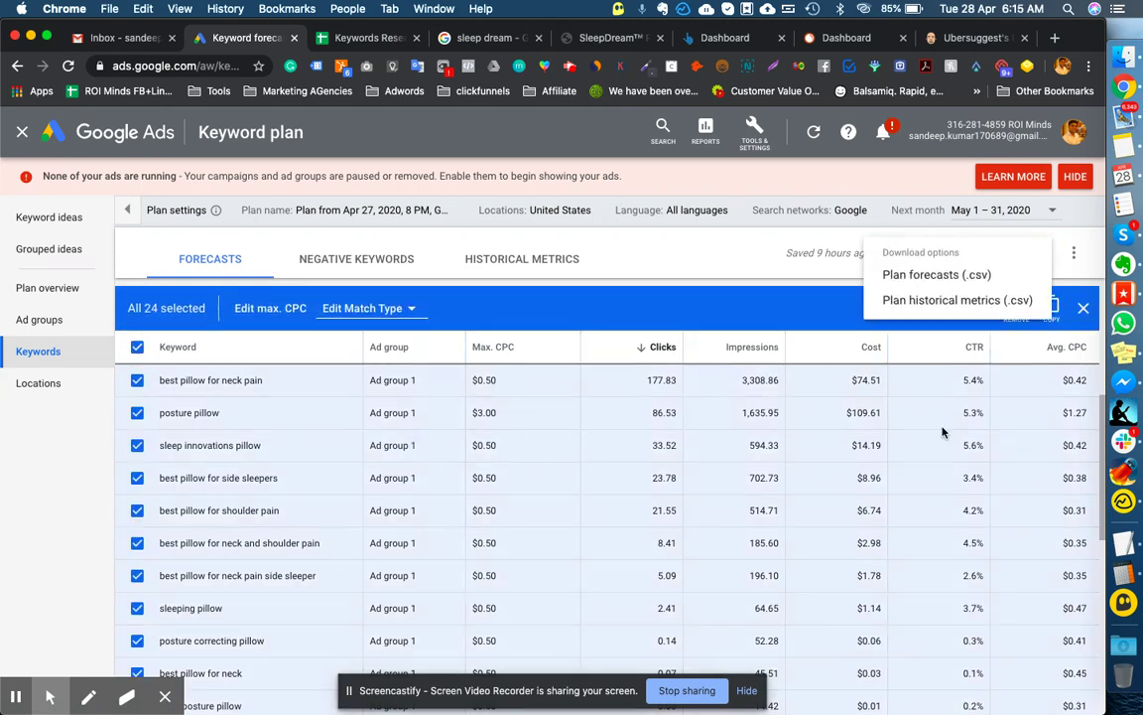
click(933, 276)
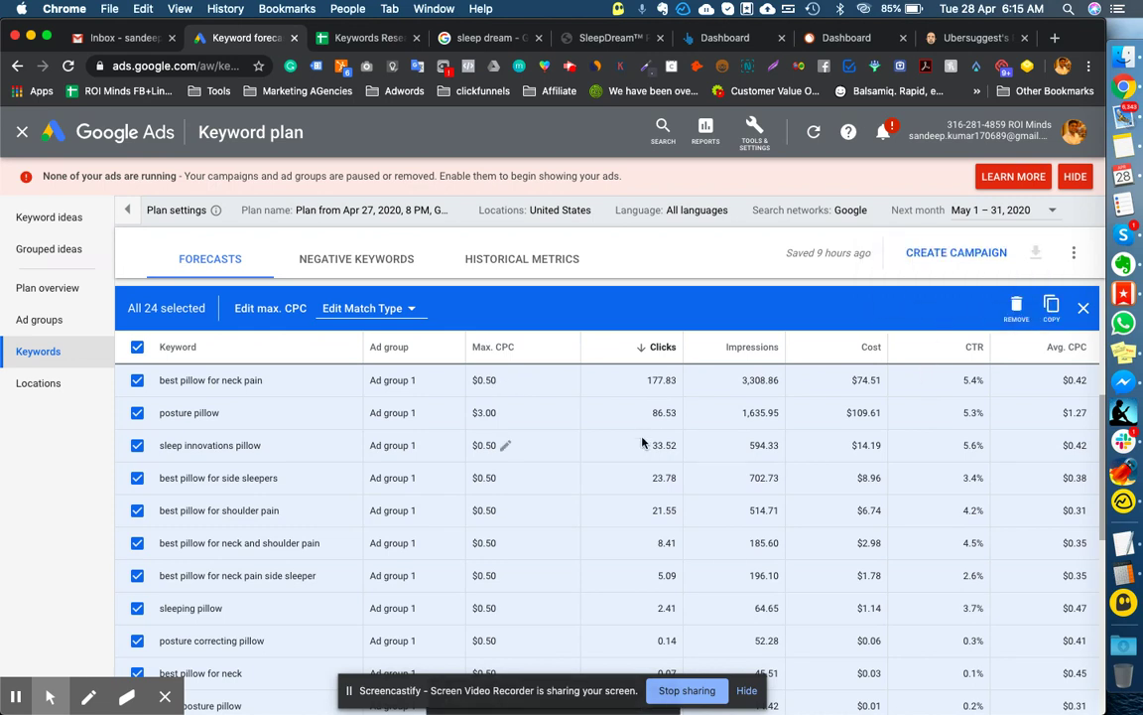
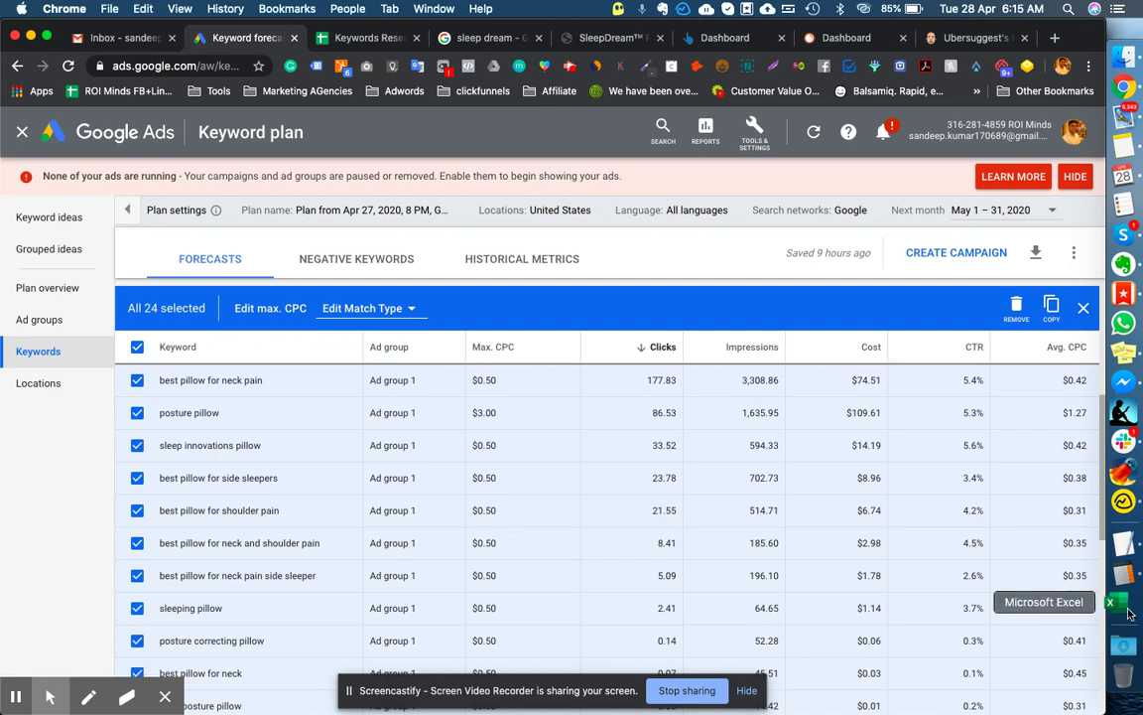
- Switch to the downloaded keyword forecasts in Excel and copy the keyword cells K12 to K35
click(1128, 614)
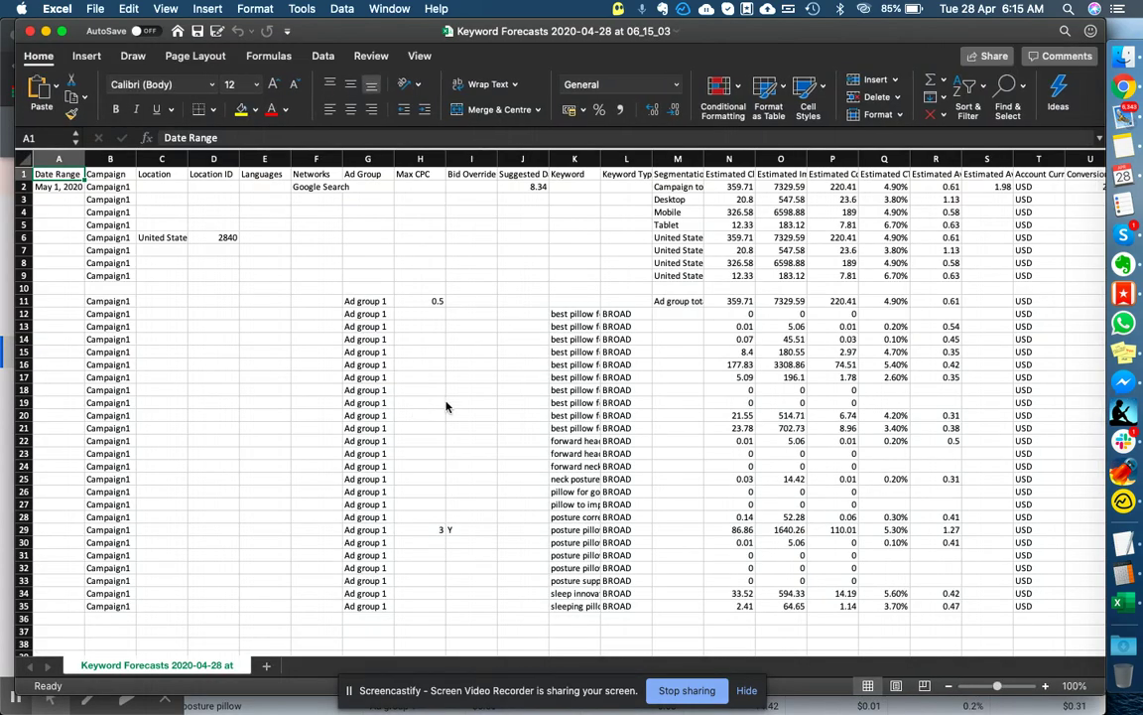
click(561, 341)
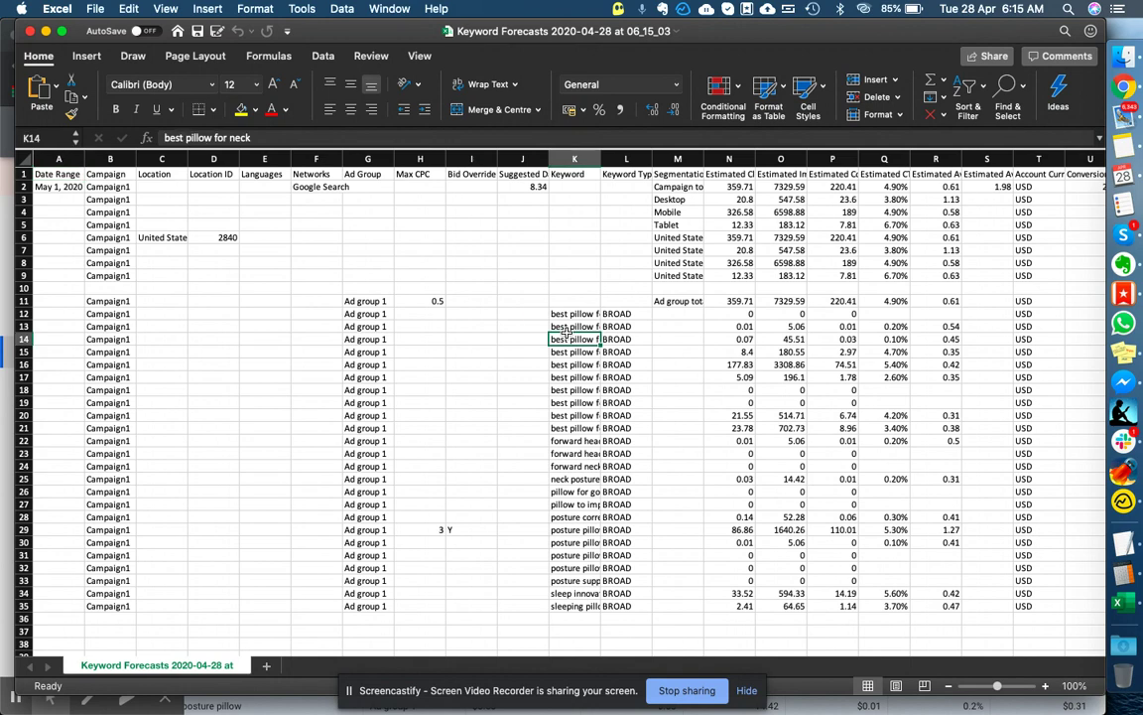
click(570, 316)
drag(569, 314, 580, 603)
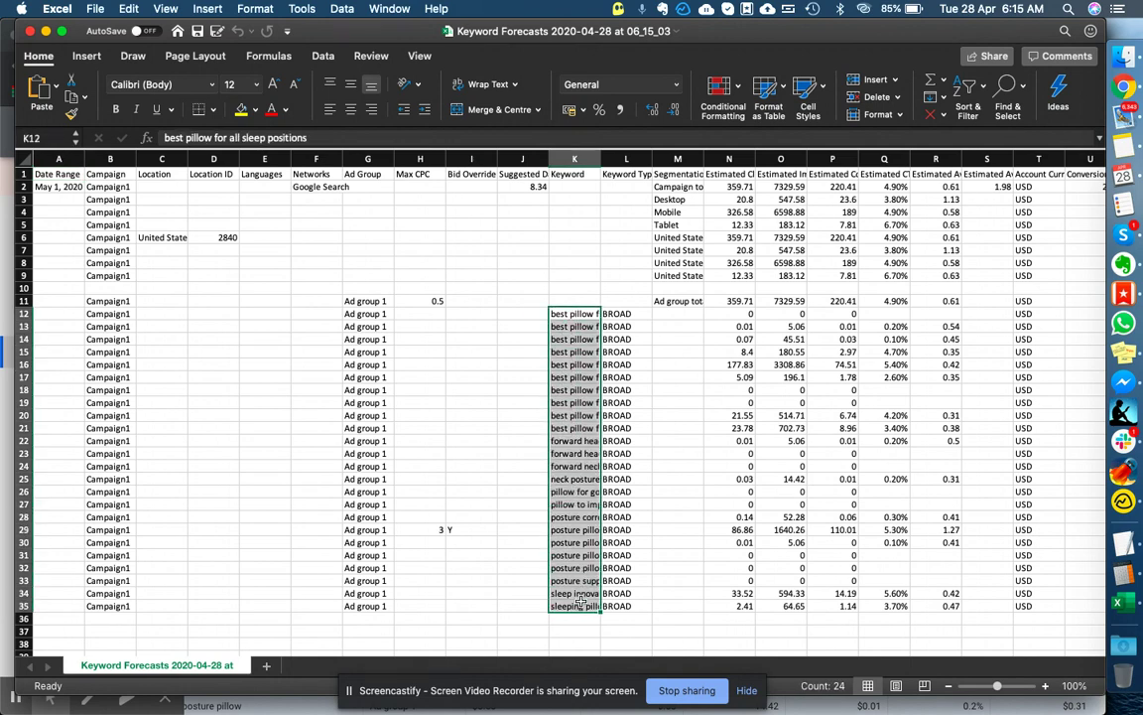
key(cmd+c)
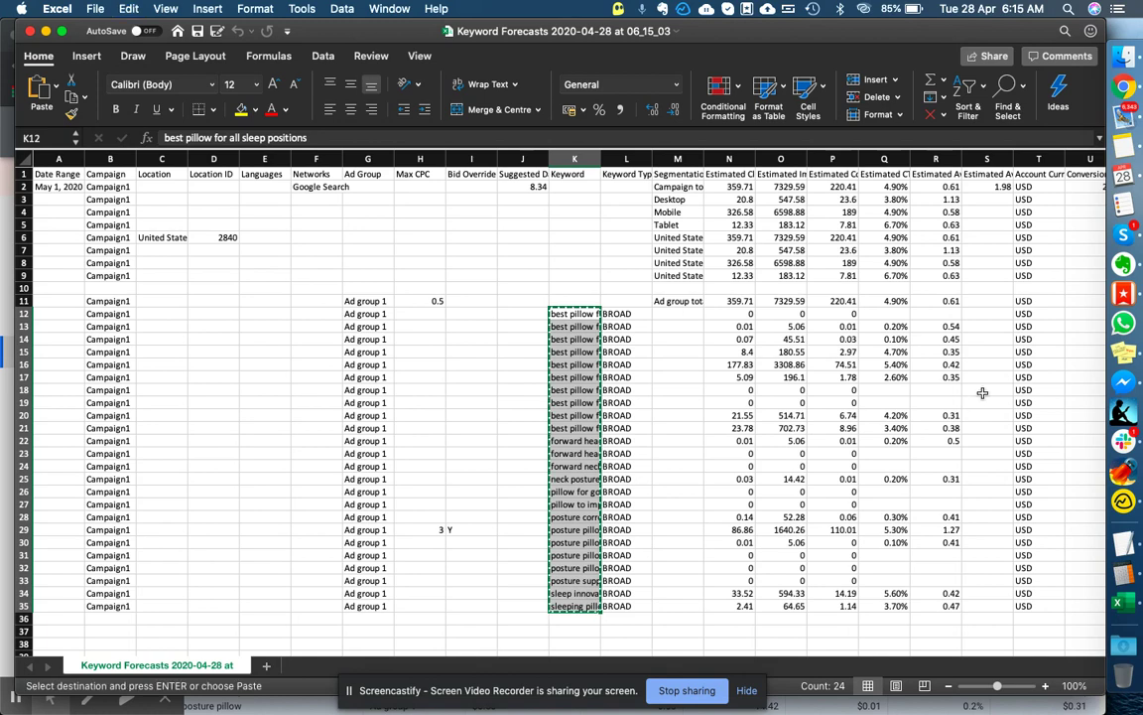
- Switch to the Keywords Research - Sleep Dream sheet in Chrome and paste the copied keywords into the Keywords column from D6
click(1124, 86)
click(365, 37)
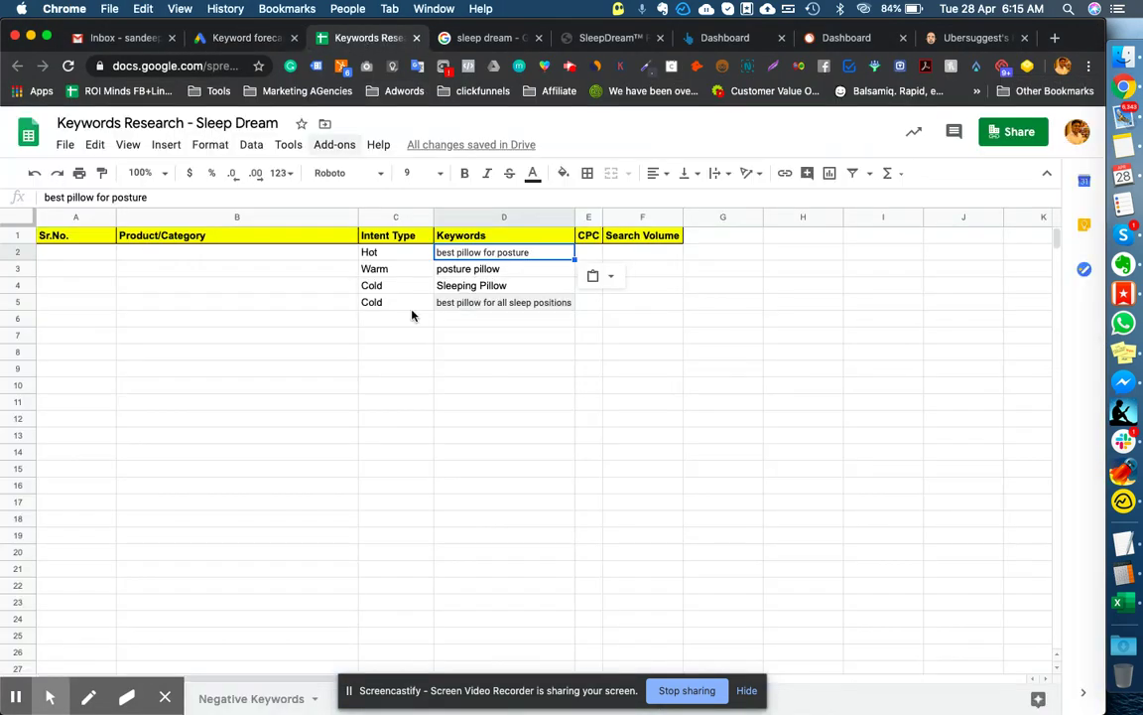
click(462, 320)
key(cmd+v)
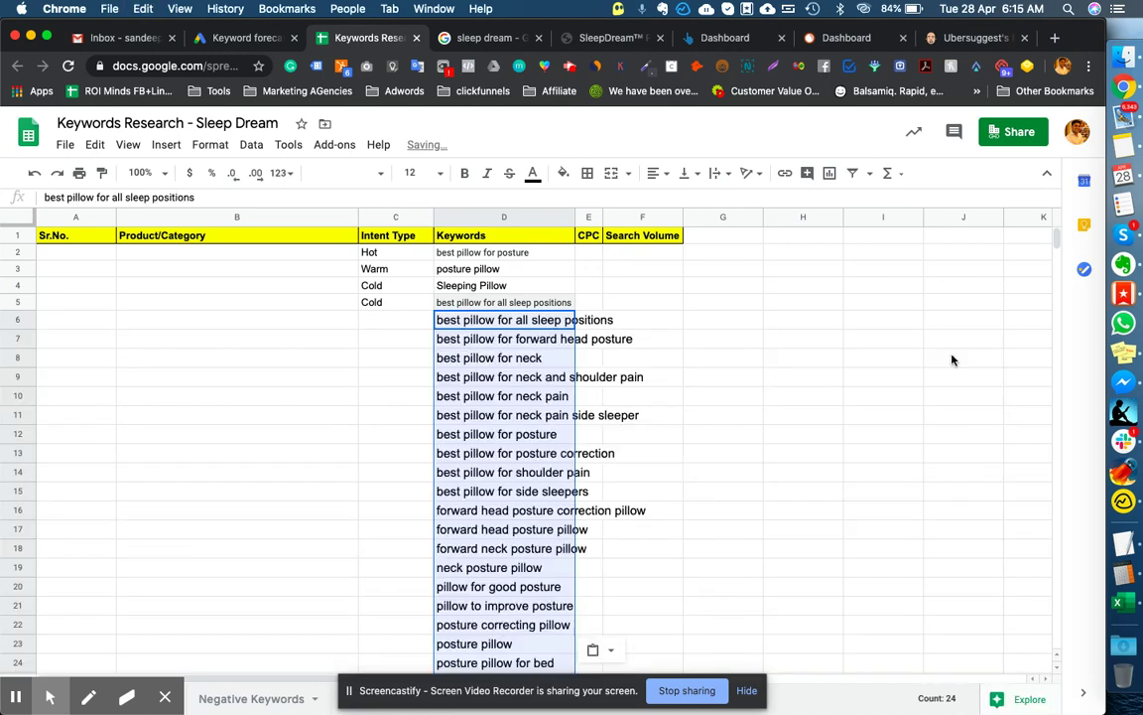
- Switch back to the Excel forecast file and examine each keyword's estimated clicks, impressions, cost and CTR
click(1126, 602)
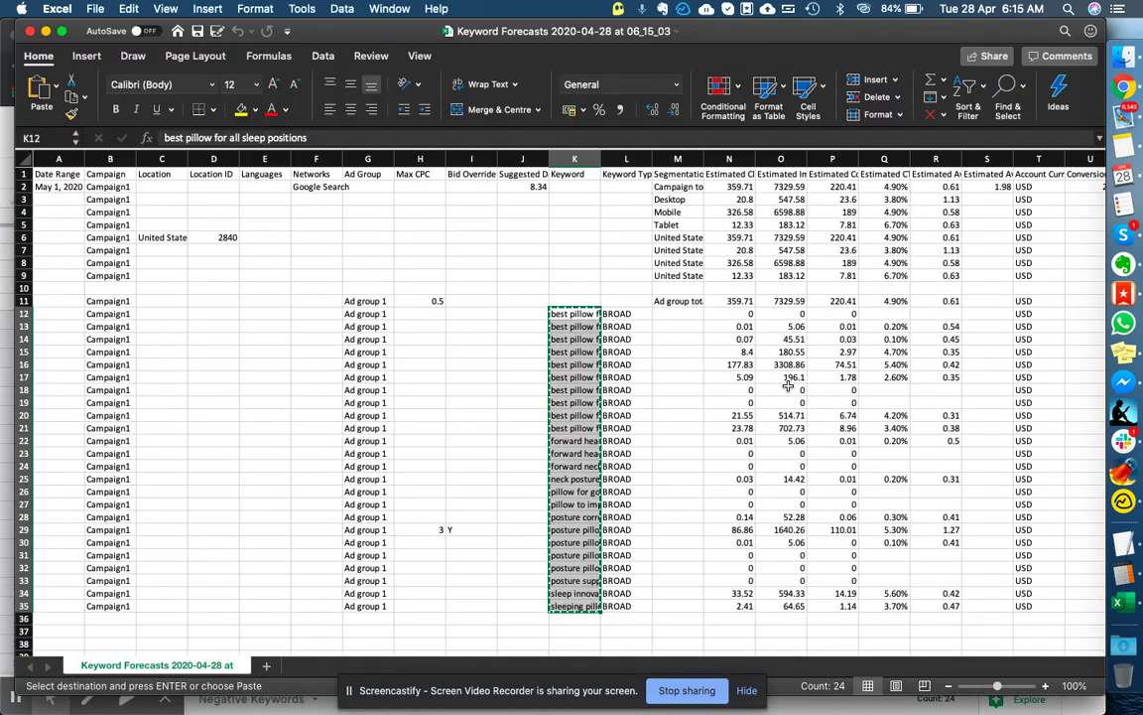
scroll(770, 360, right, 2)
scroll(769, 360, down, 1)
scroll(769, 359, up, 1)
scroll(769, 359, left, 3)
scroll(769, 359, right, 1)
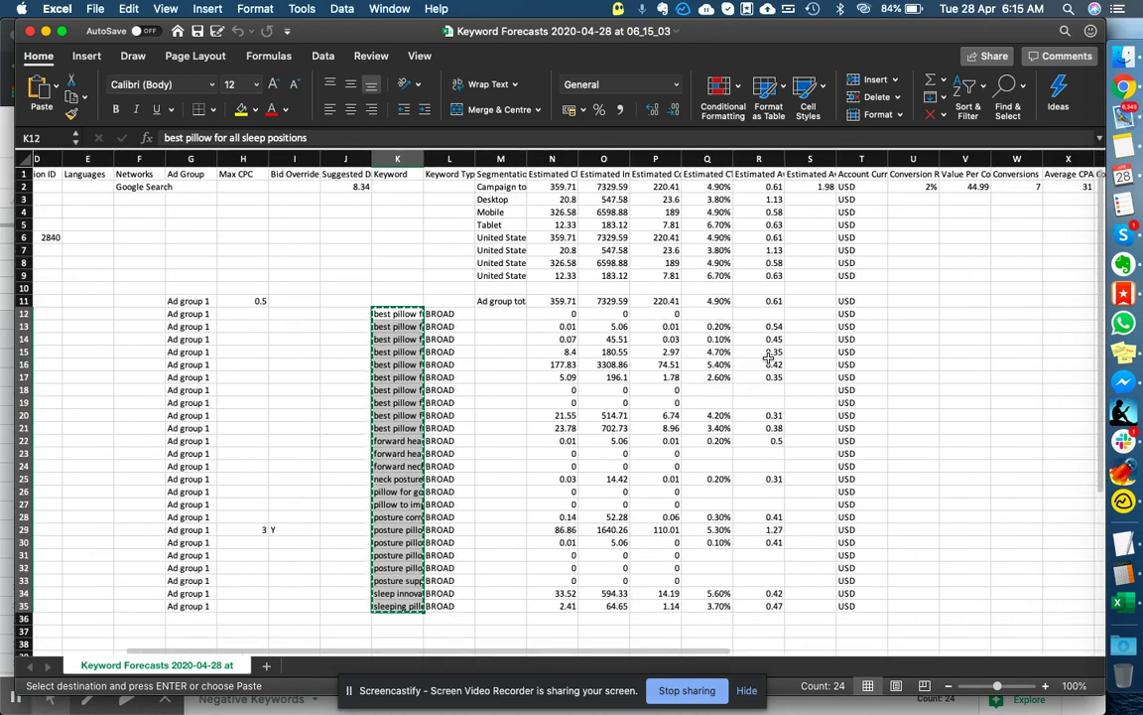
click(556, 323)
scroll(591, 387, left, 1)
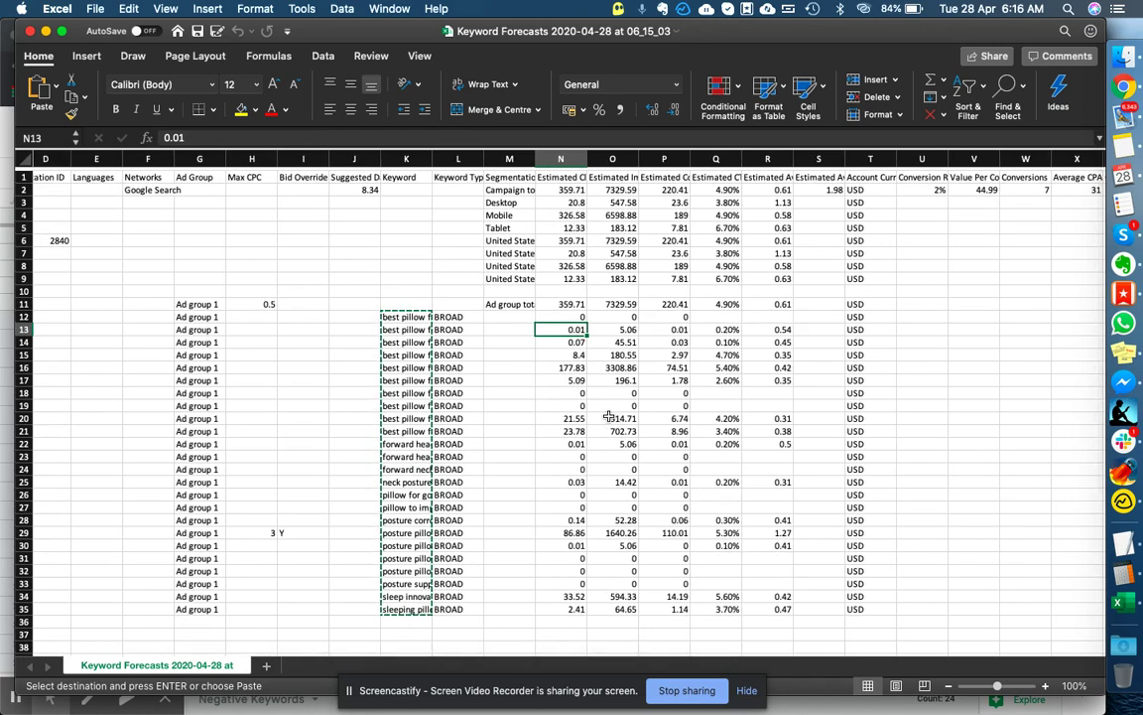
scroll(609, 416, down, 1)
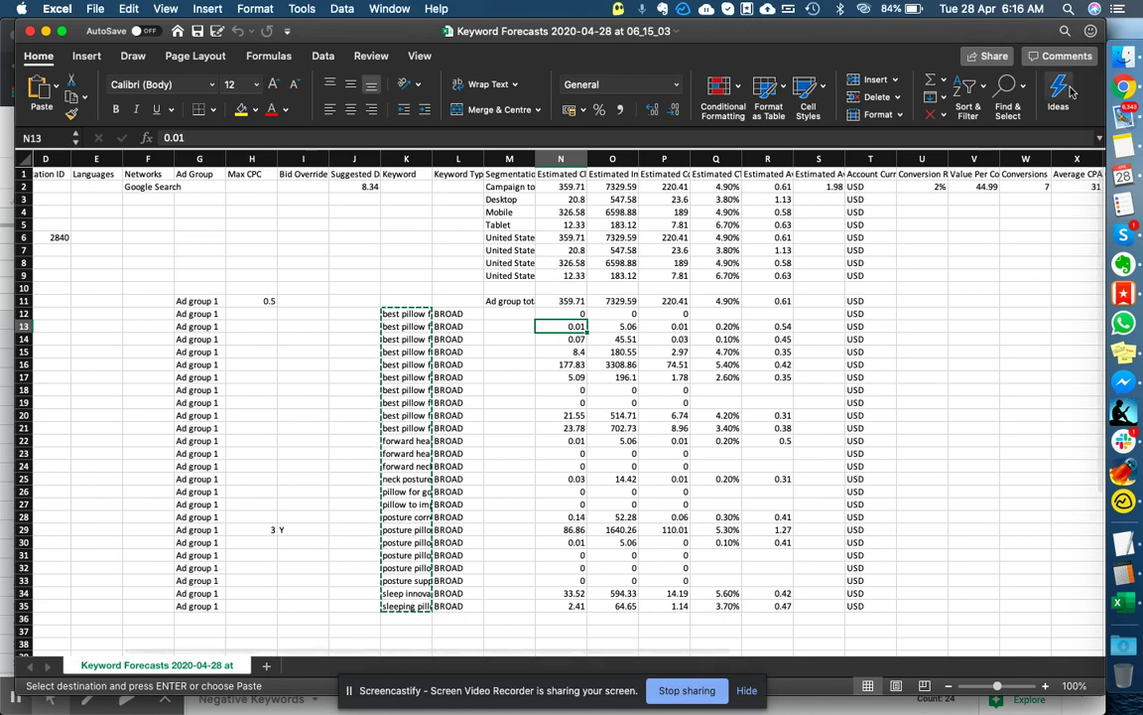
- Return to the Keywords Research sheet in Chrome and undo the paste of the keyword list
click(1125, 87)
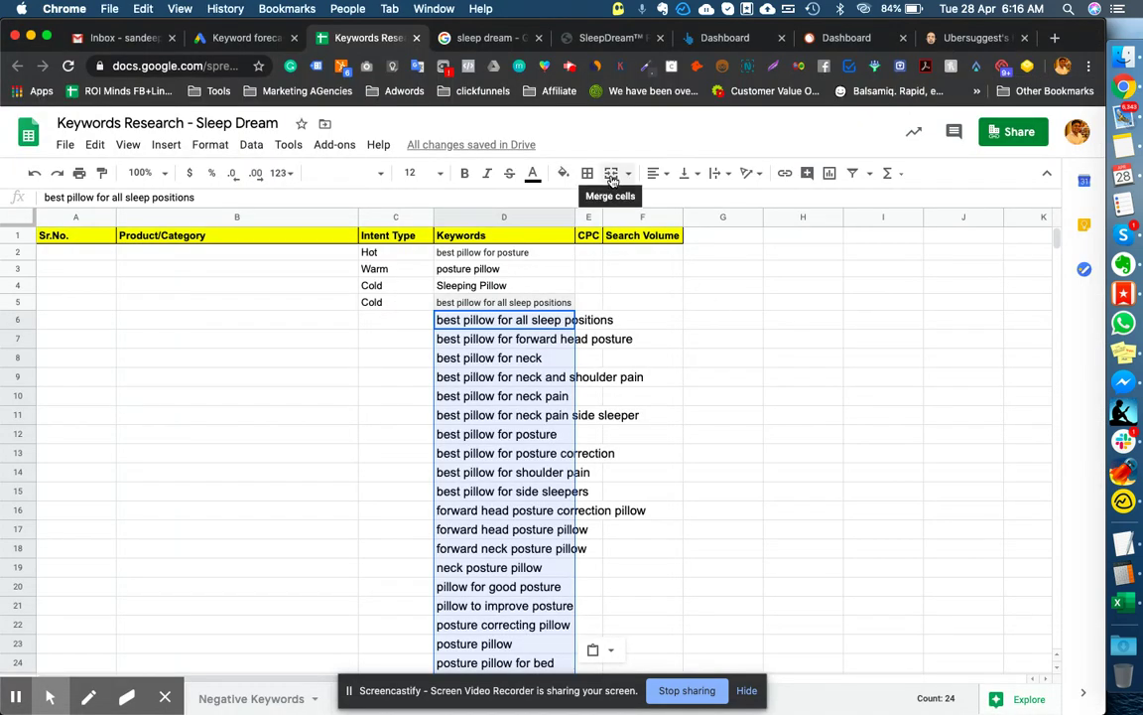
key(super+z)
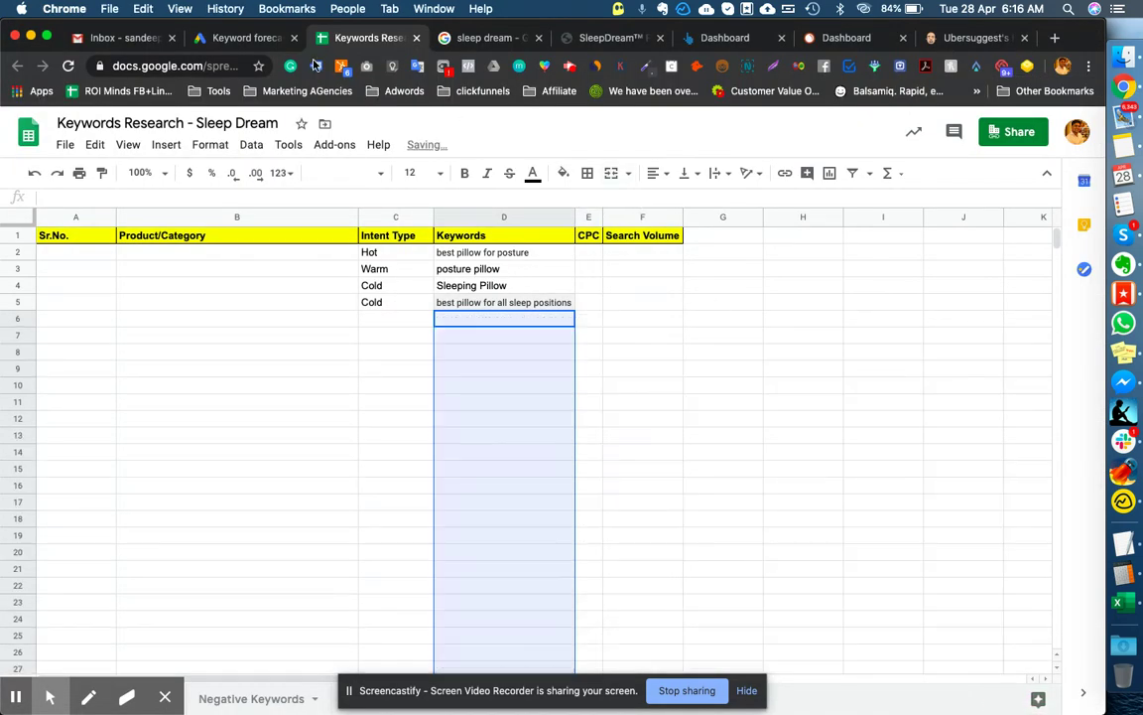
- Review the keyword plan's historical metrics in Google Ads, including average monthly searches, competition and top of page bids, then return to the forecasts
click(248, 38)
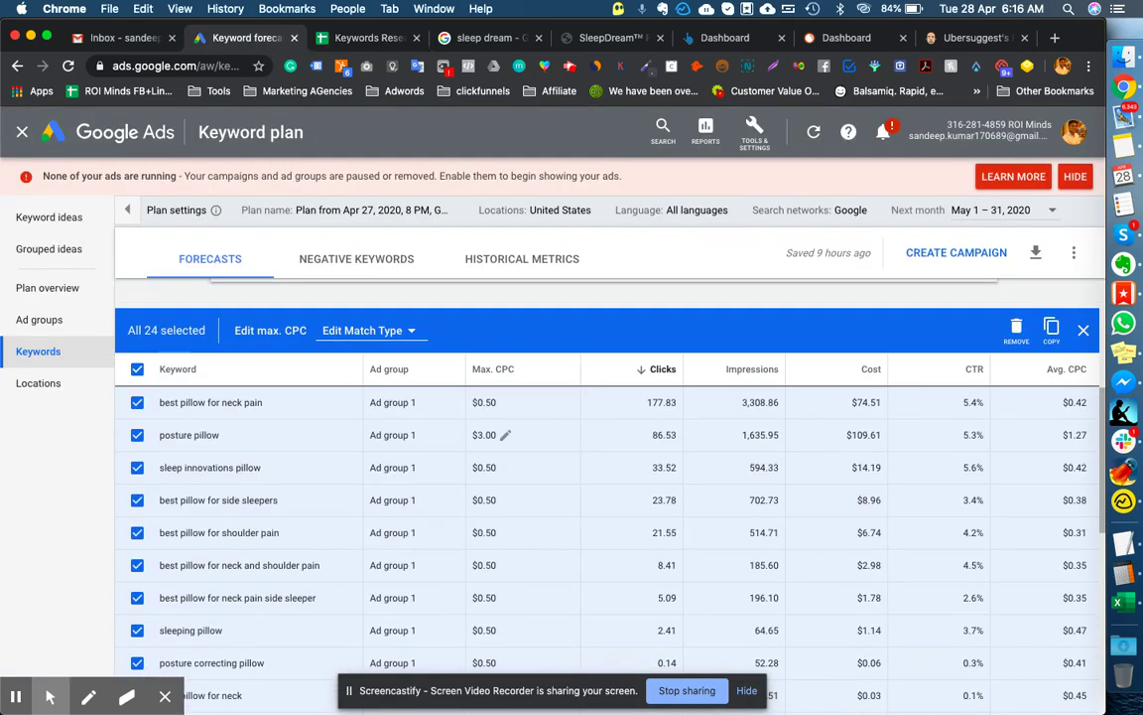
scroll(605, 467, up, 2)
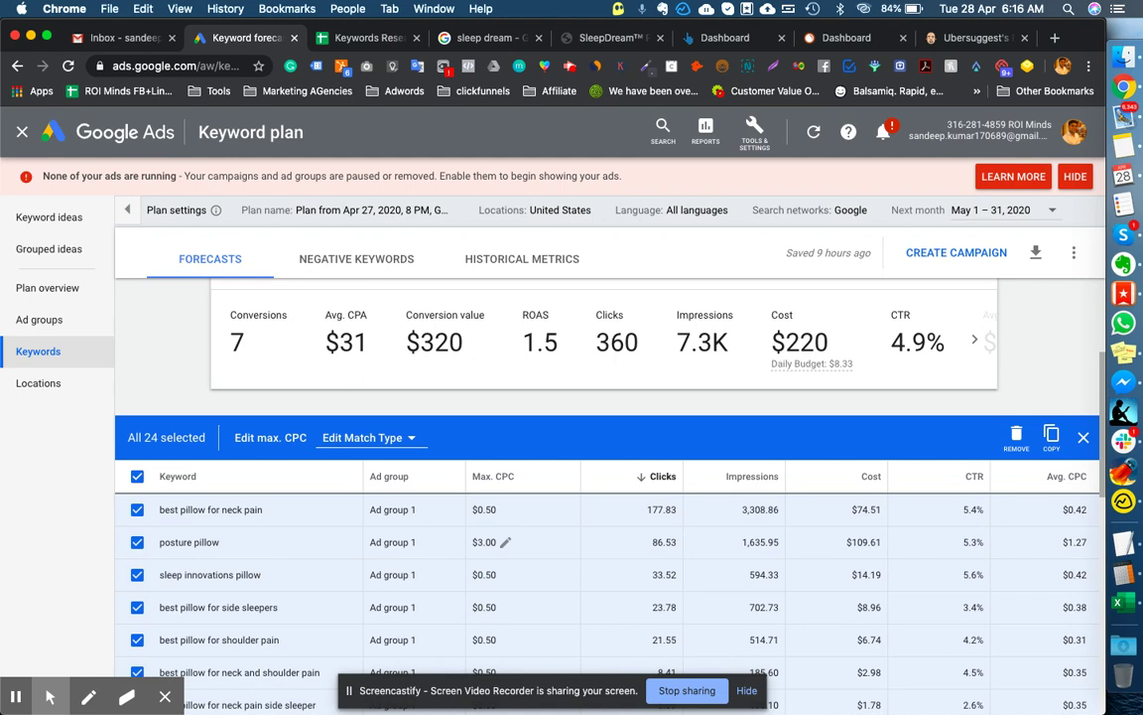
click(1035, 252)
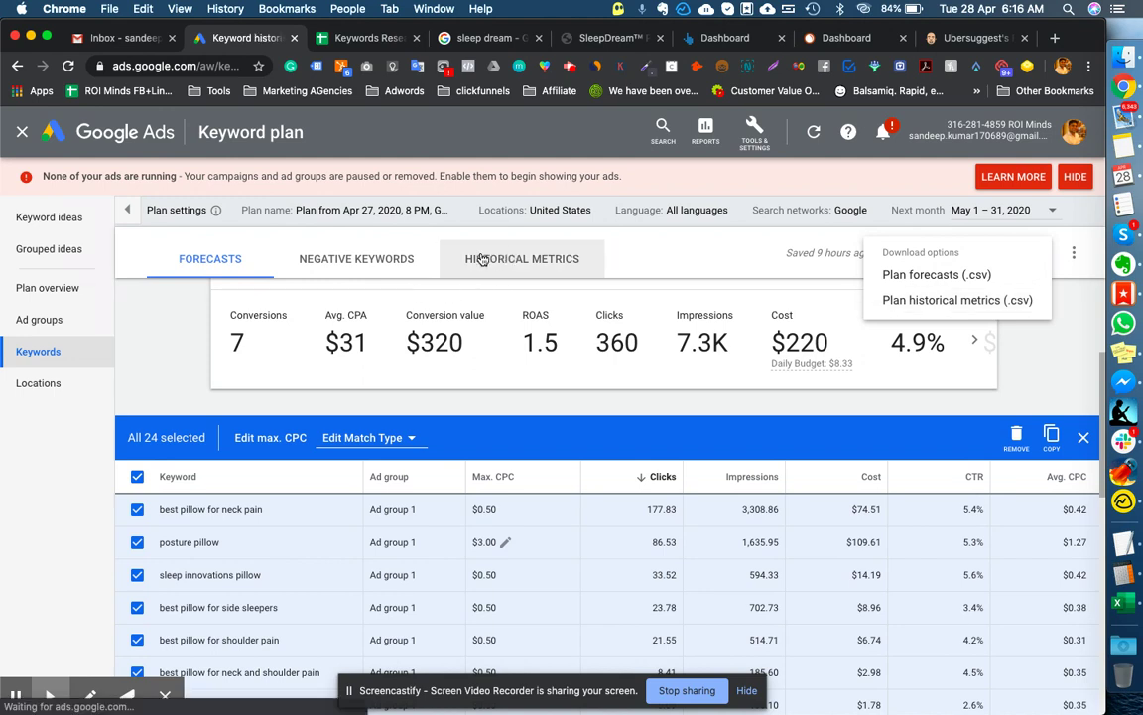
click(509, 256)
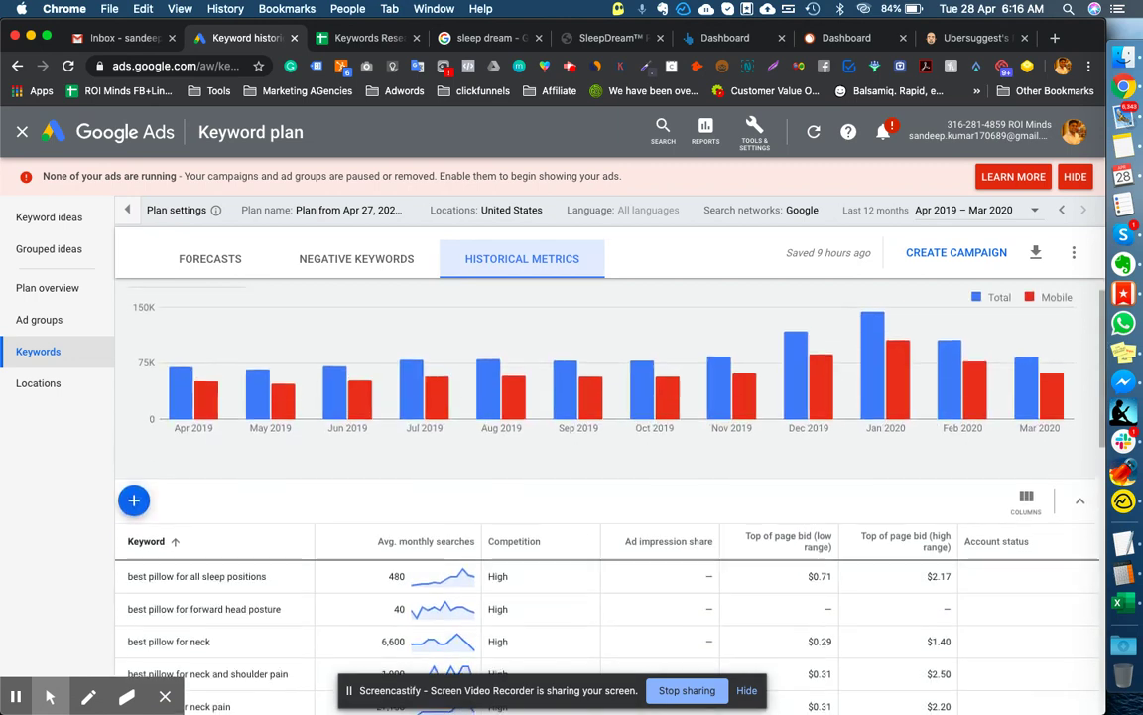
scroll(252, 385, down, 2)
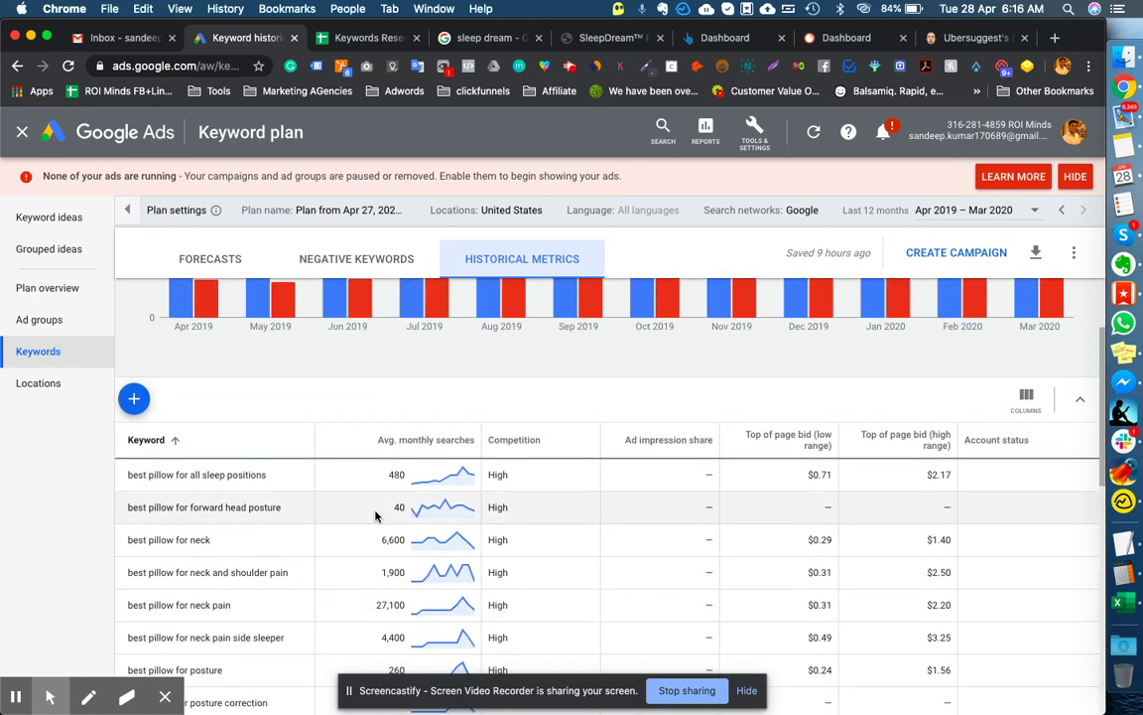
scroll(406, 622, down, 2)
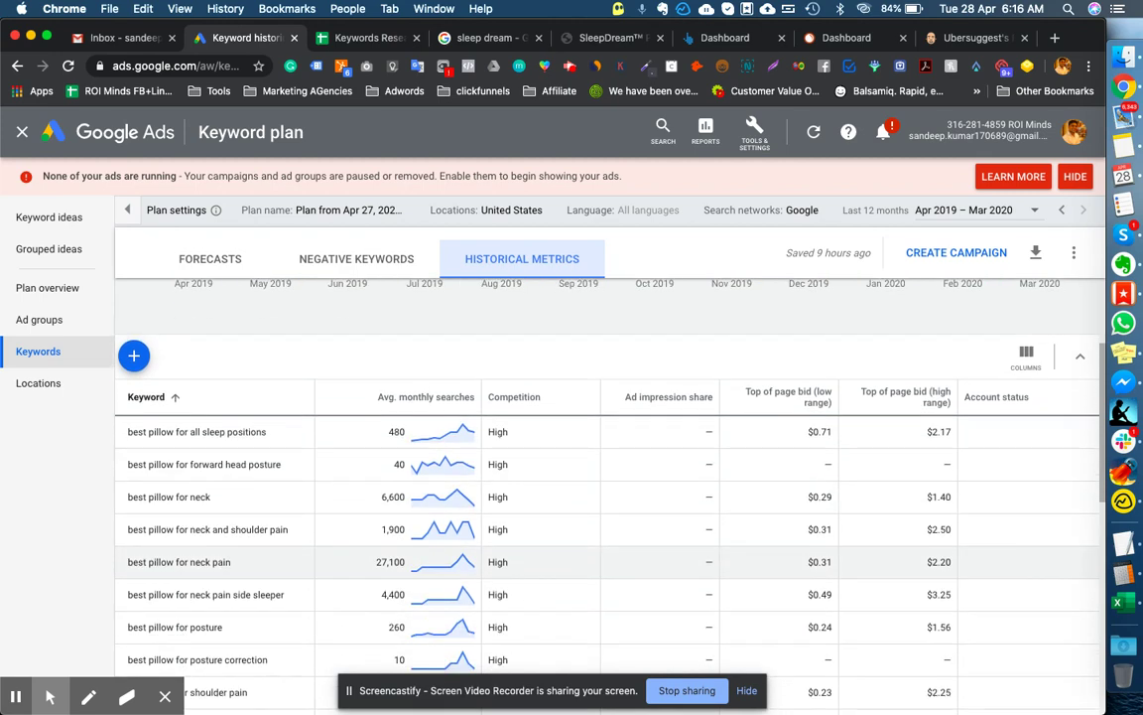
scroll(406, 542, down, 3)
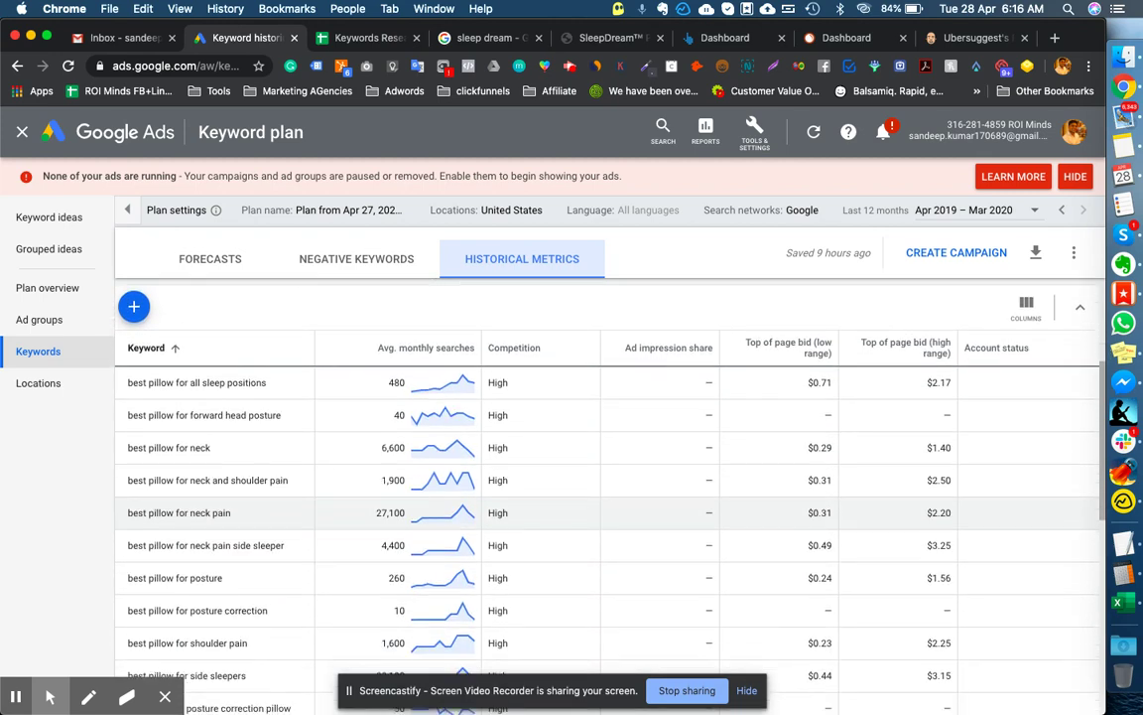
scroll(605, 506, down, 6)
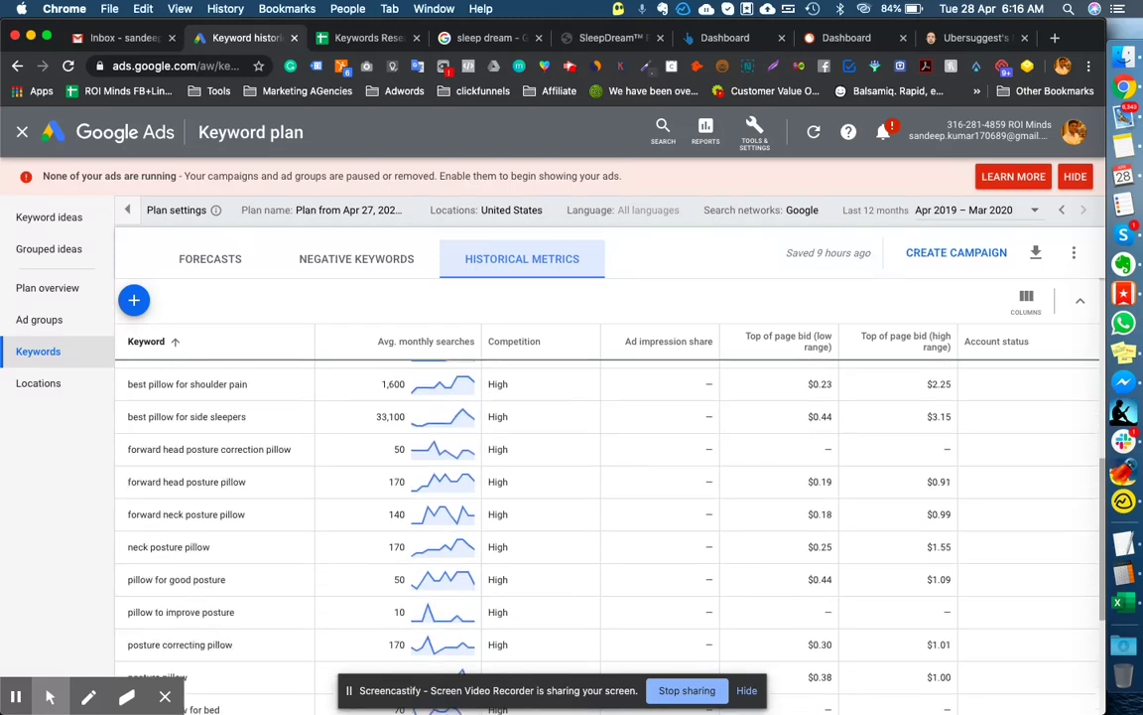
scroll(605, 506, down, 3)
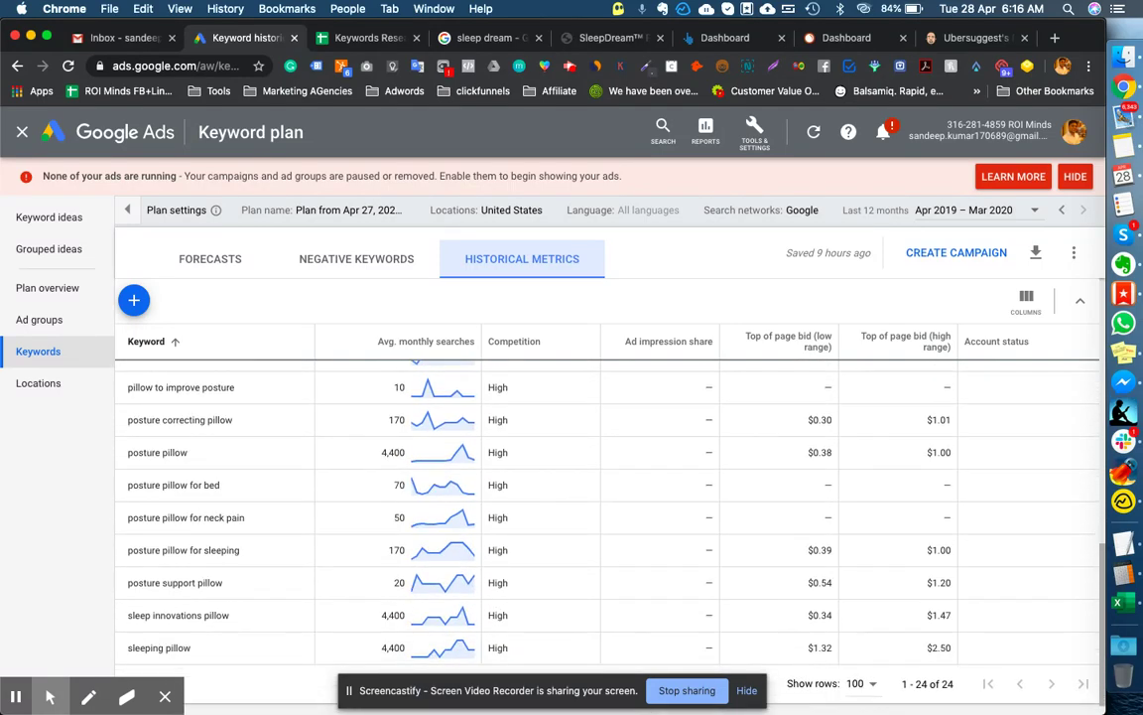
scroll(605, 477, up, 15)
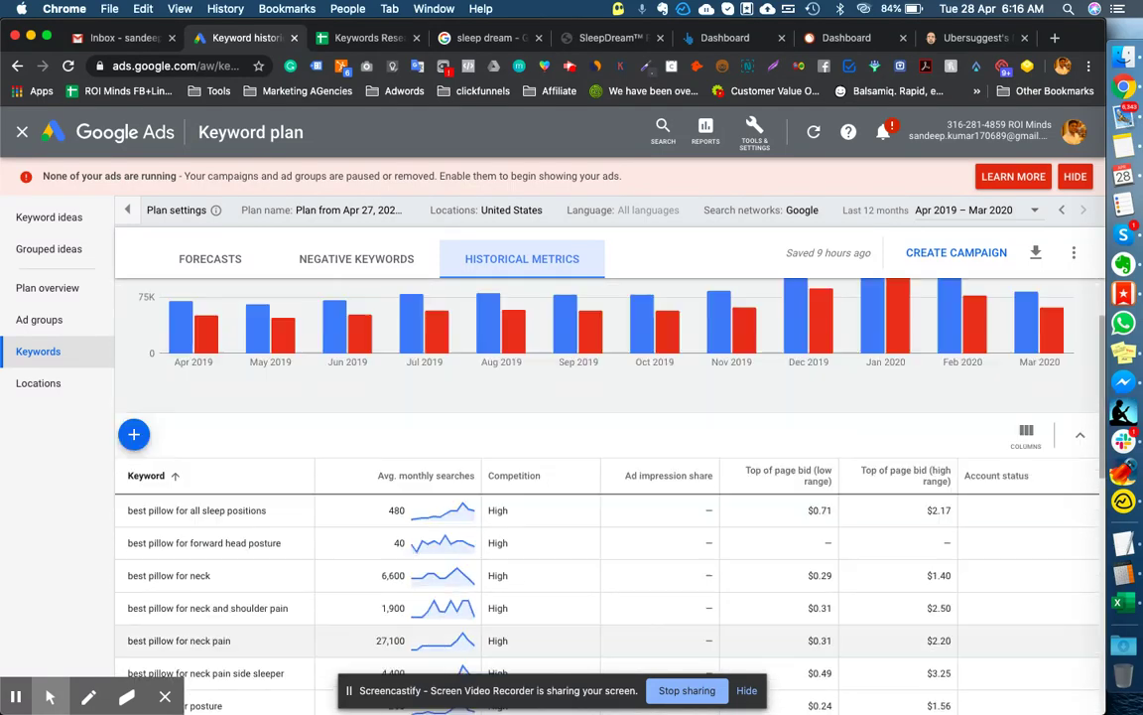
click(191, 252)
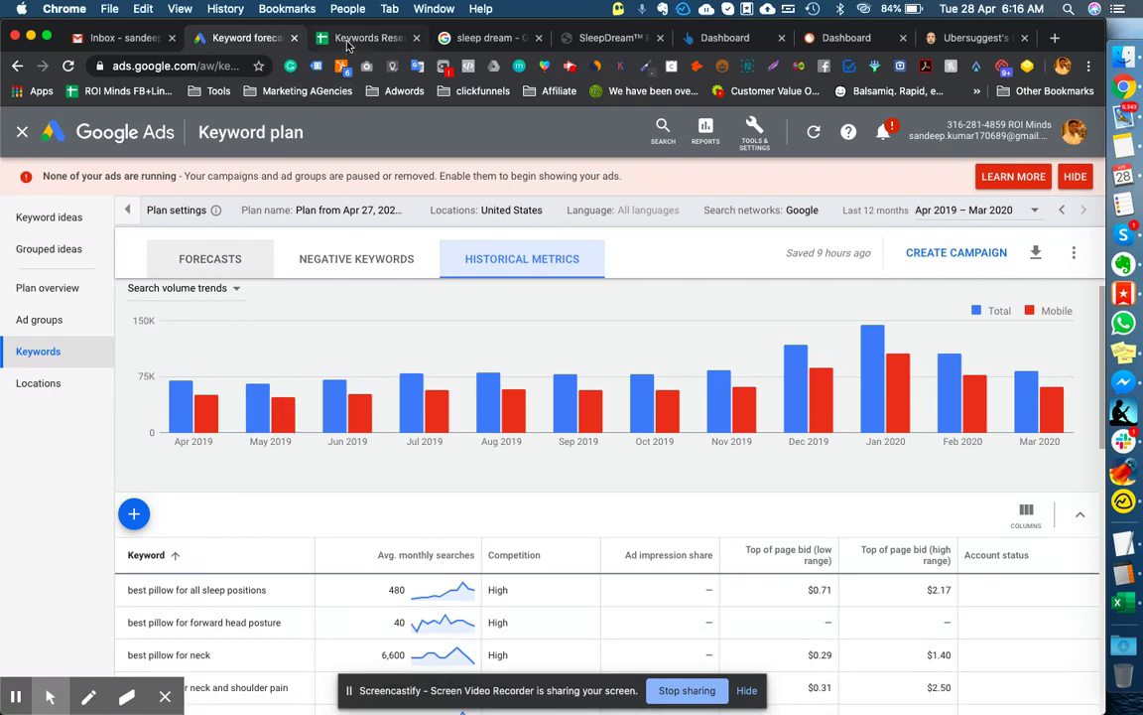
- Check the Keywords Research sheet, then switch to the Excel forecast file and read the header cells from Estimated Clicks to Estimated CTR
click(360, 37)
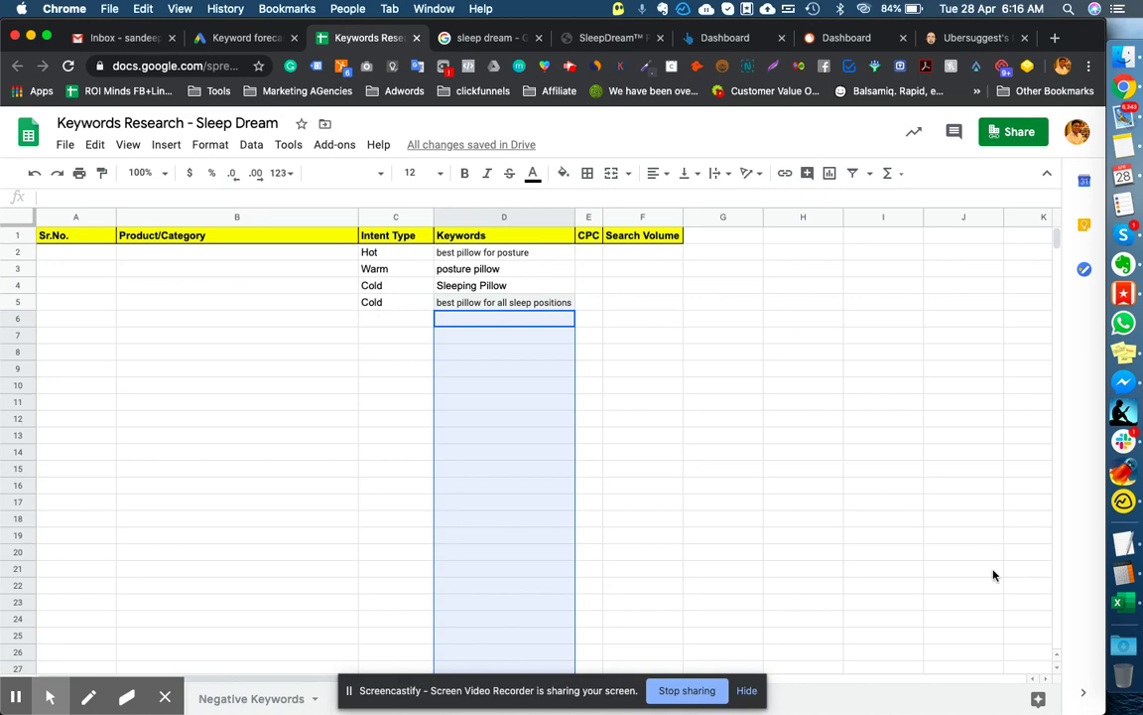
click(1118, 604)
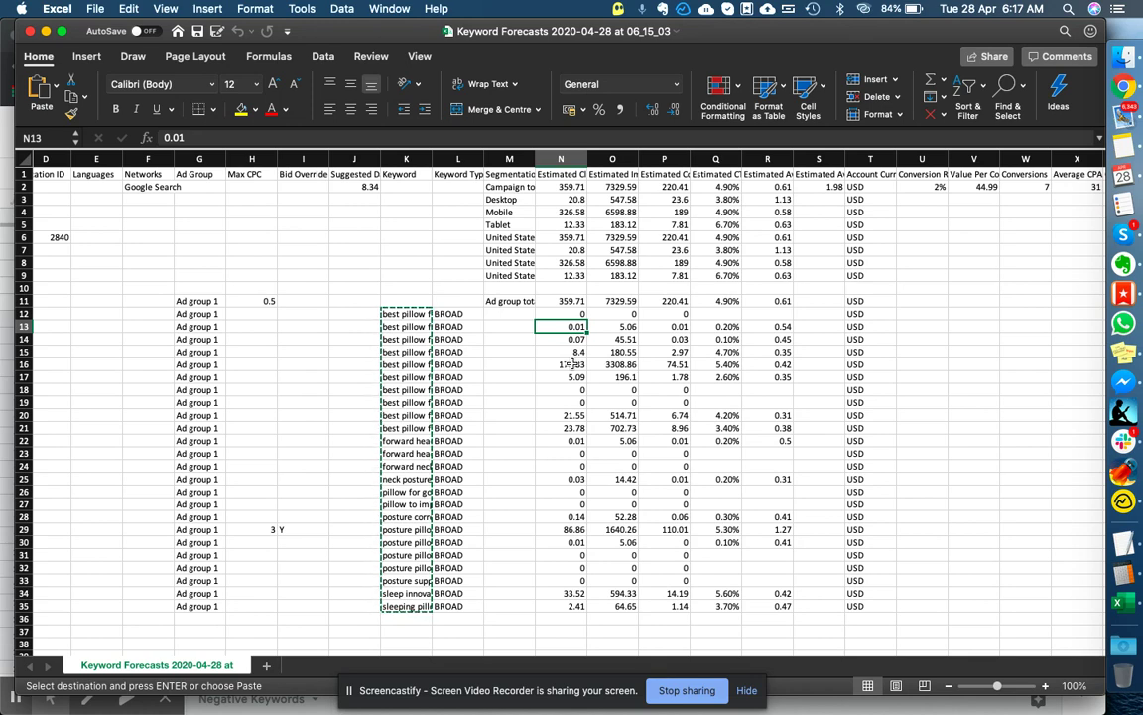
click(557, 184)
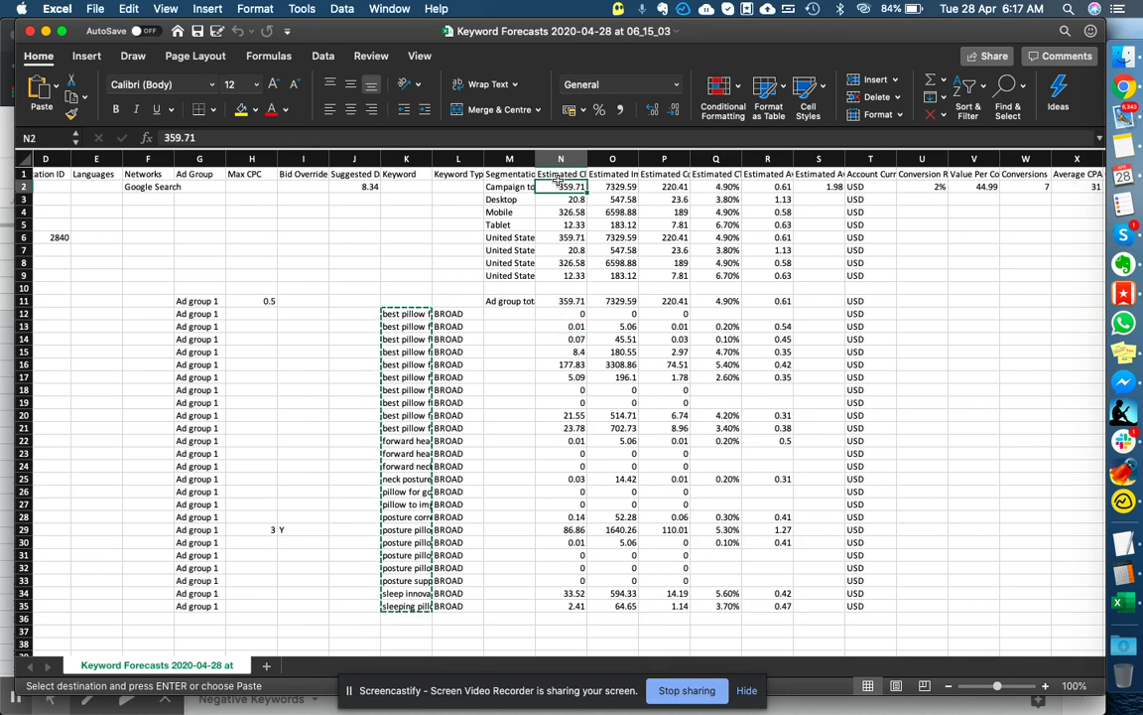
key(Up)
key(Right)
key(Right)
key(Right)
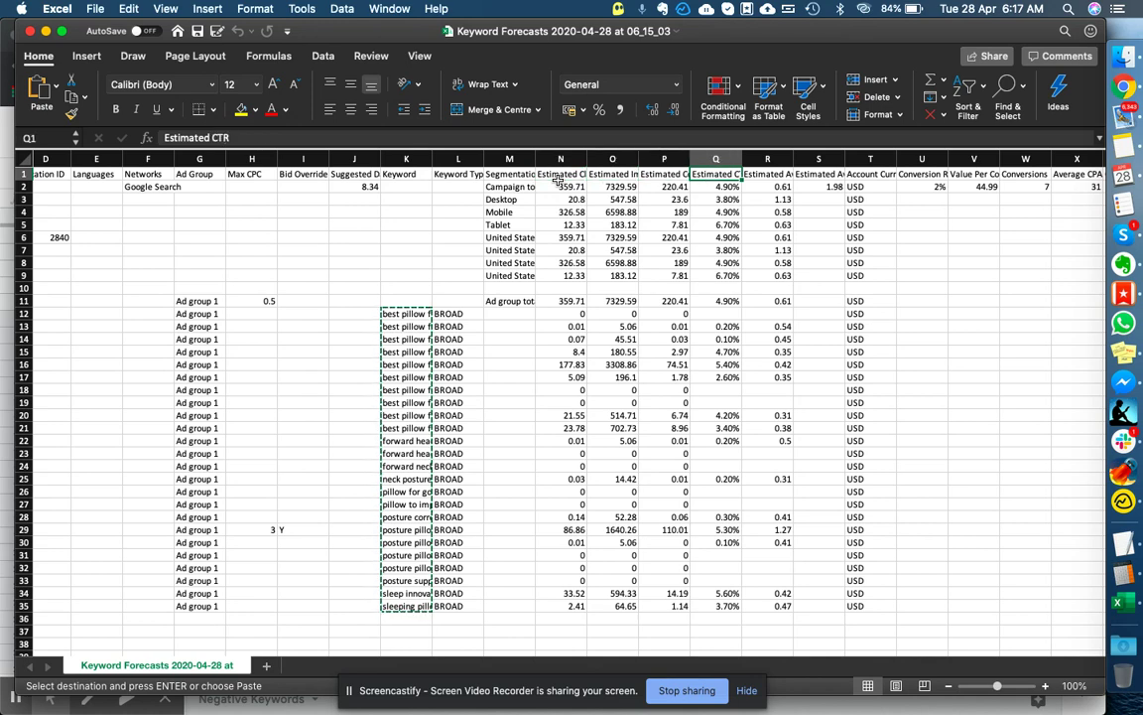
key(Left)
key(Left)
key(Left)
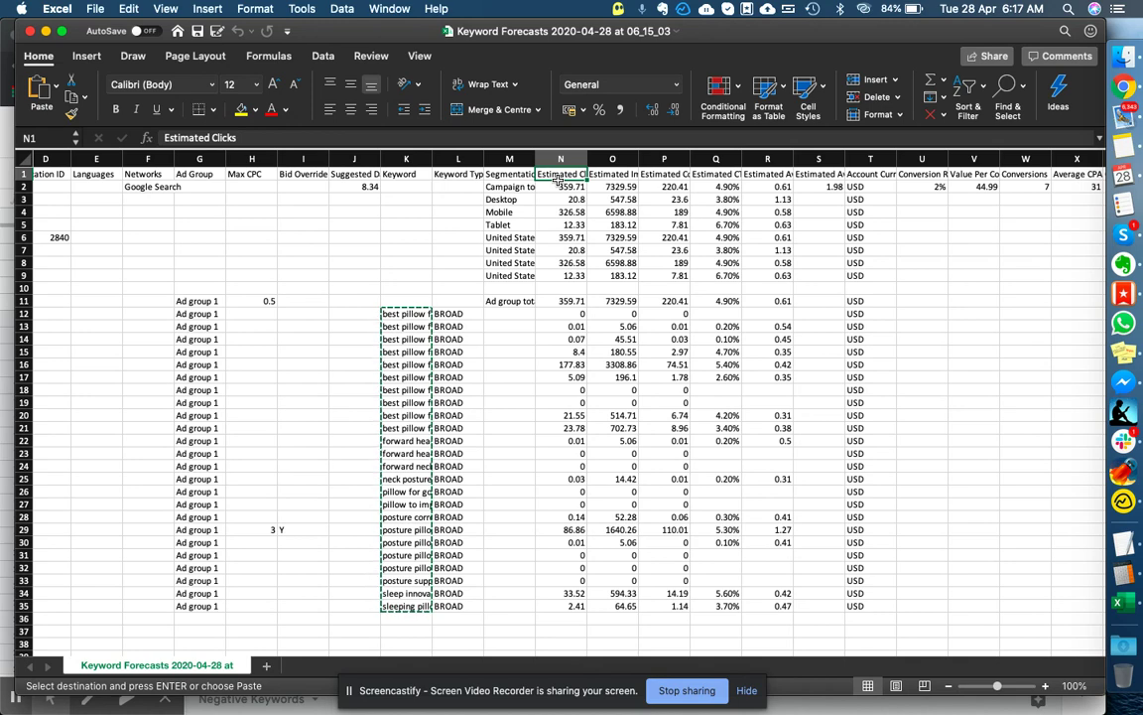
- Copy the header cells from Estimated Clicks through Estimated Average Position (N1:S1) in the forecast file
key(shift+Right)
key(shift+Right)
key(shift+Right)
key(shift+Right)
key(shift+Right)
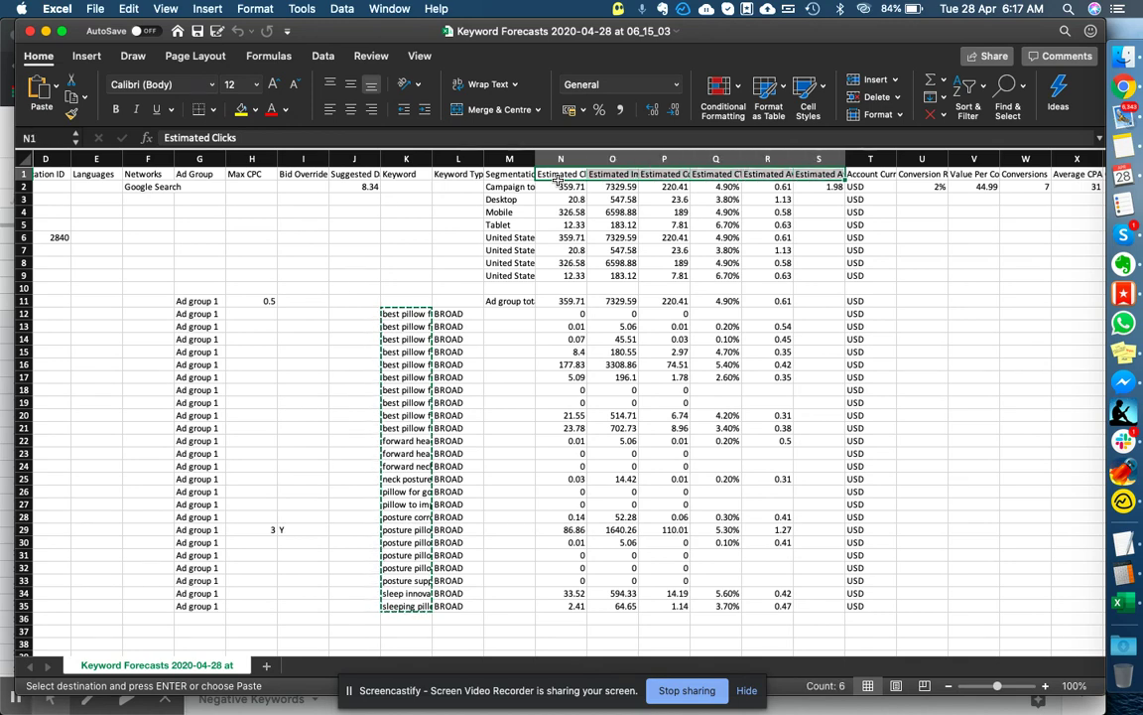
key(shift+Left)
key(shift+Right)
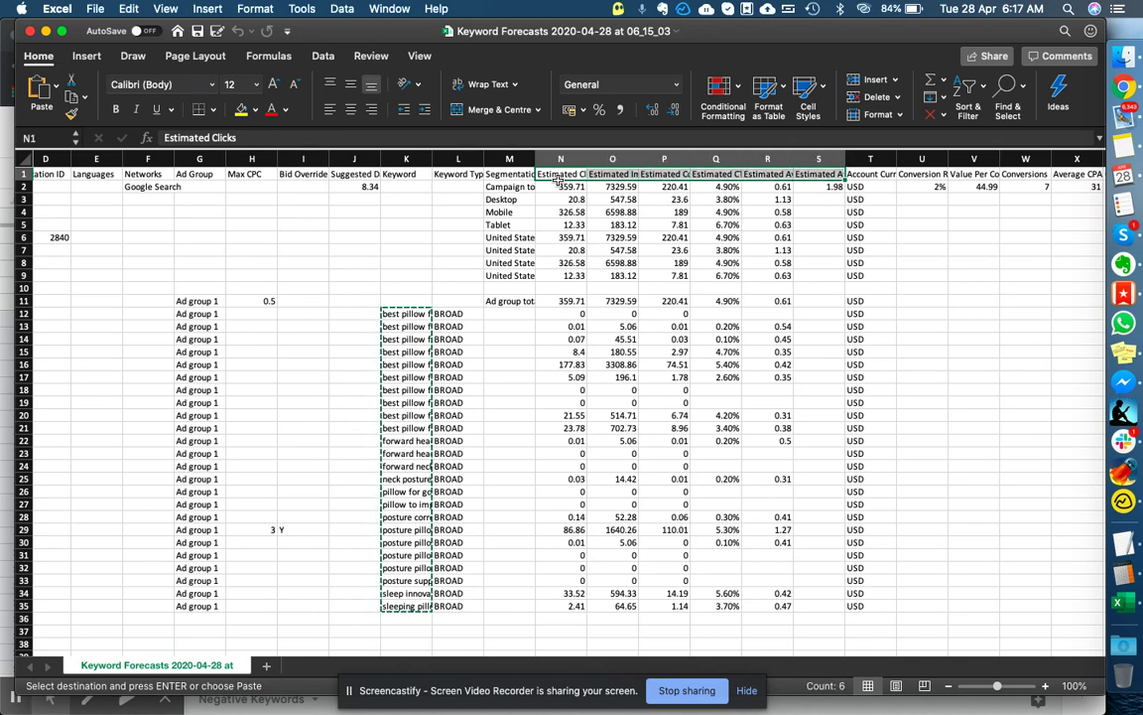
key(super+c)
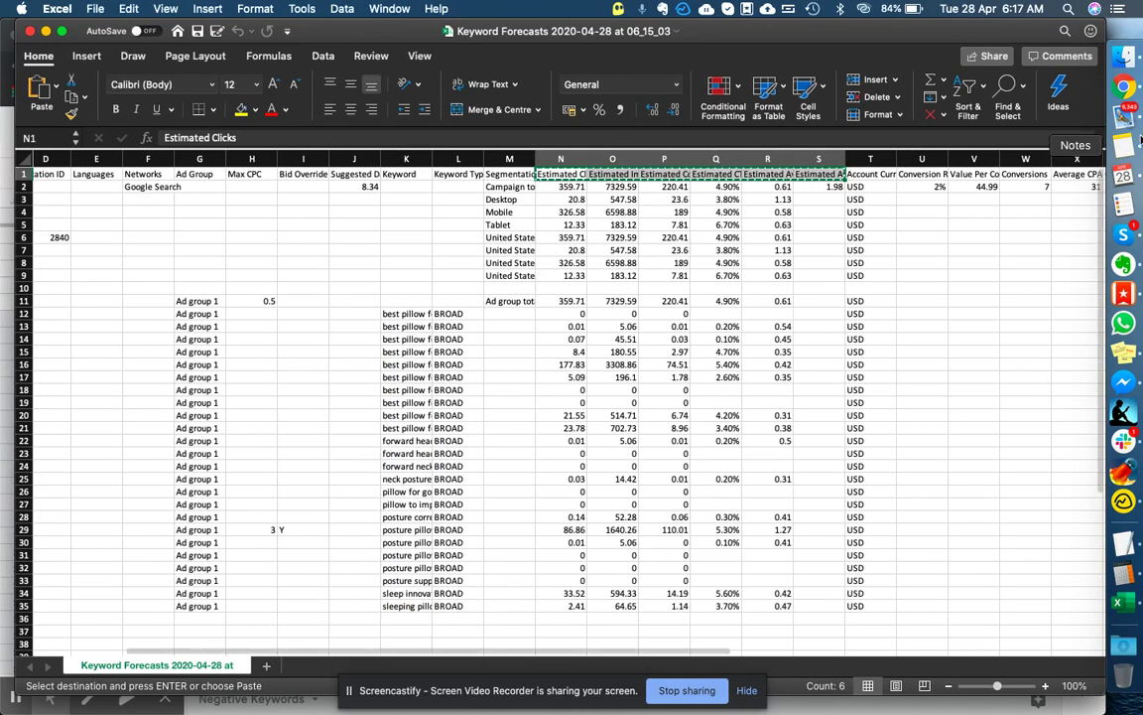
- Switch to the Keywords Research sheet in Chrome and paste the copied headers at E2 and over the CPC and Search Volume headers from E1
click(1125, 87)
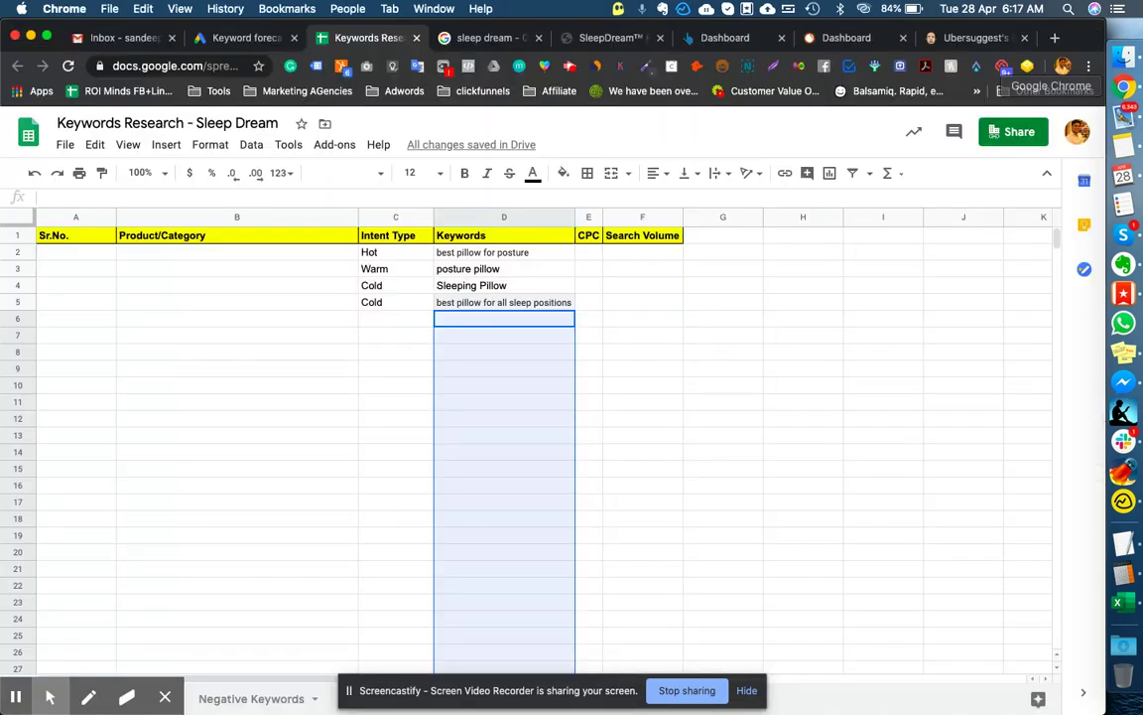
click(590, 239)
key(Down)
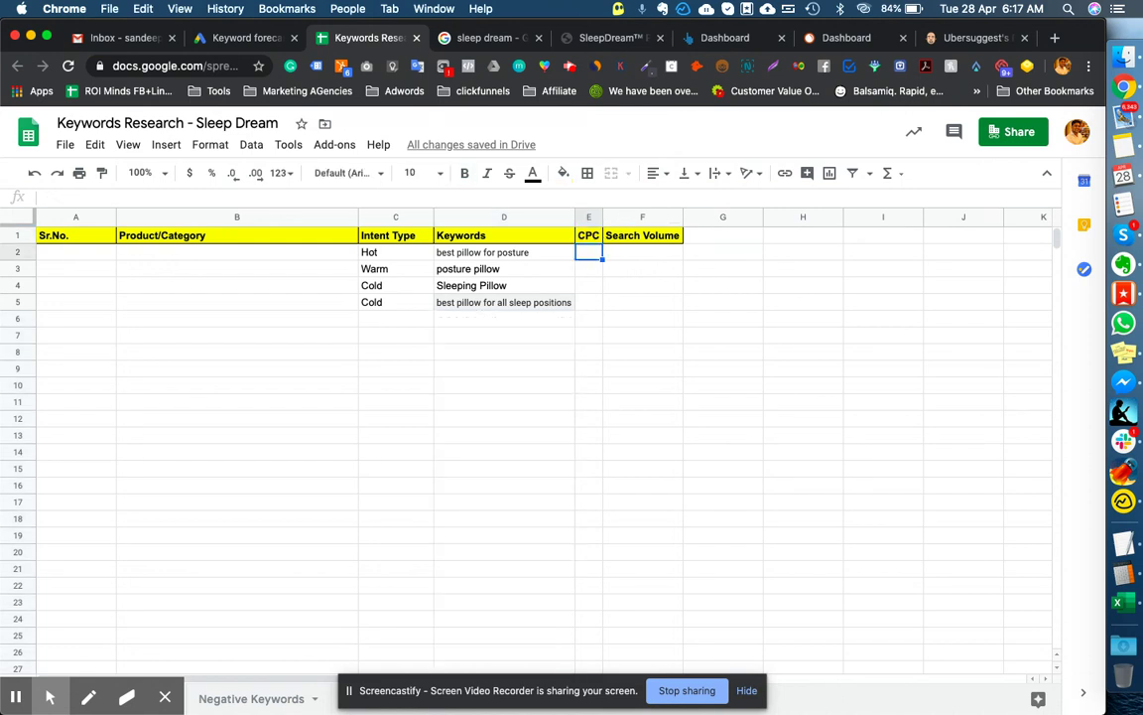
key(super+v)
key(Up)
key(Down)
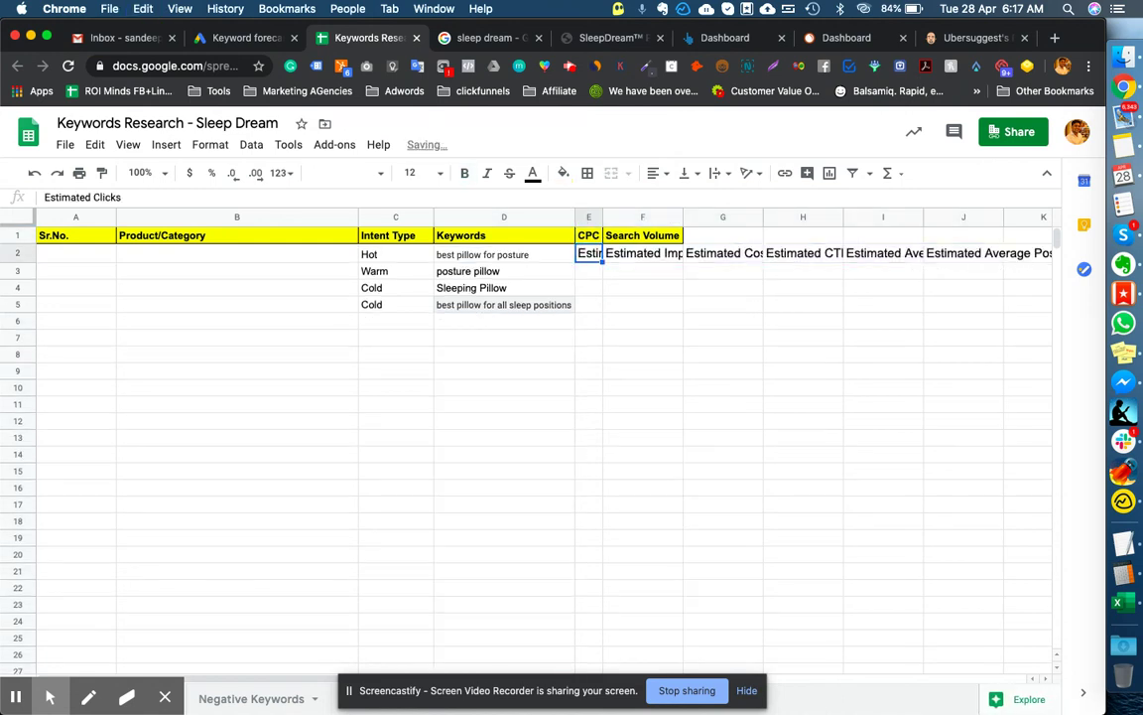
key(Up)
key(super+v)
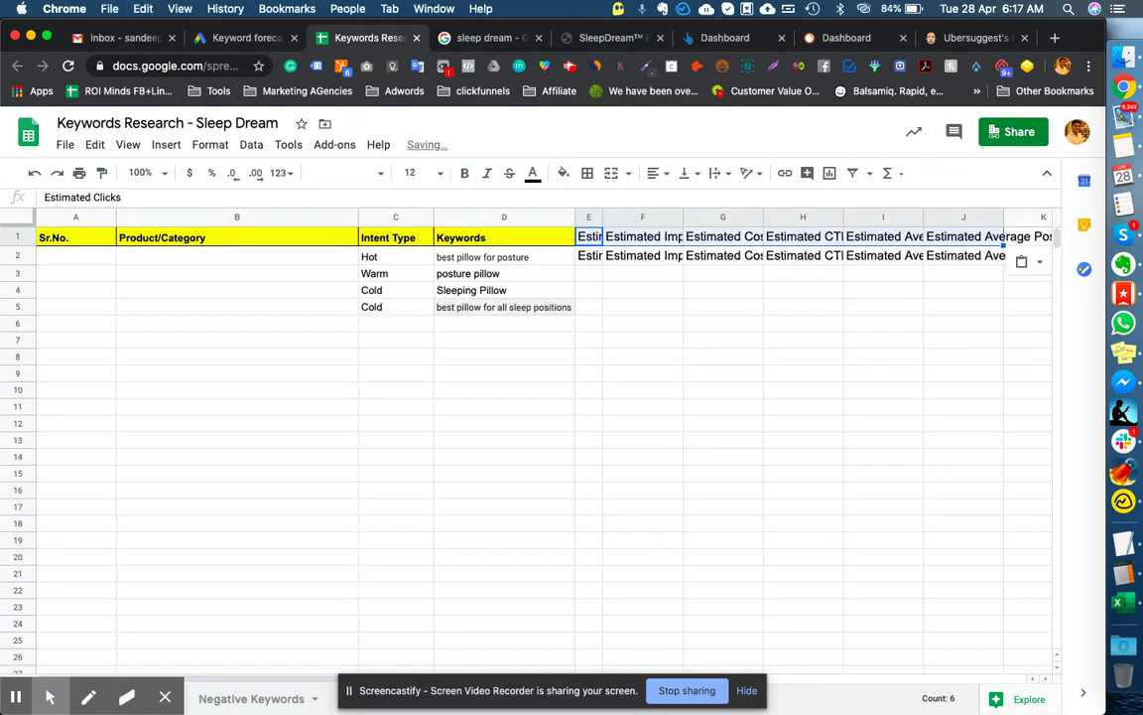
- Delete the duplicate forecast headers from cells E2 to J2
key(Down)
key(shift+Right)
key(shift+Right)
key(shift+Right)
key(shift+Right)
key(shift+Right)
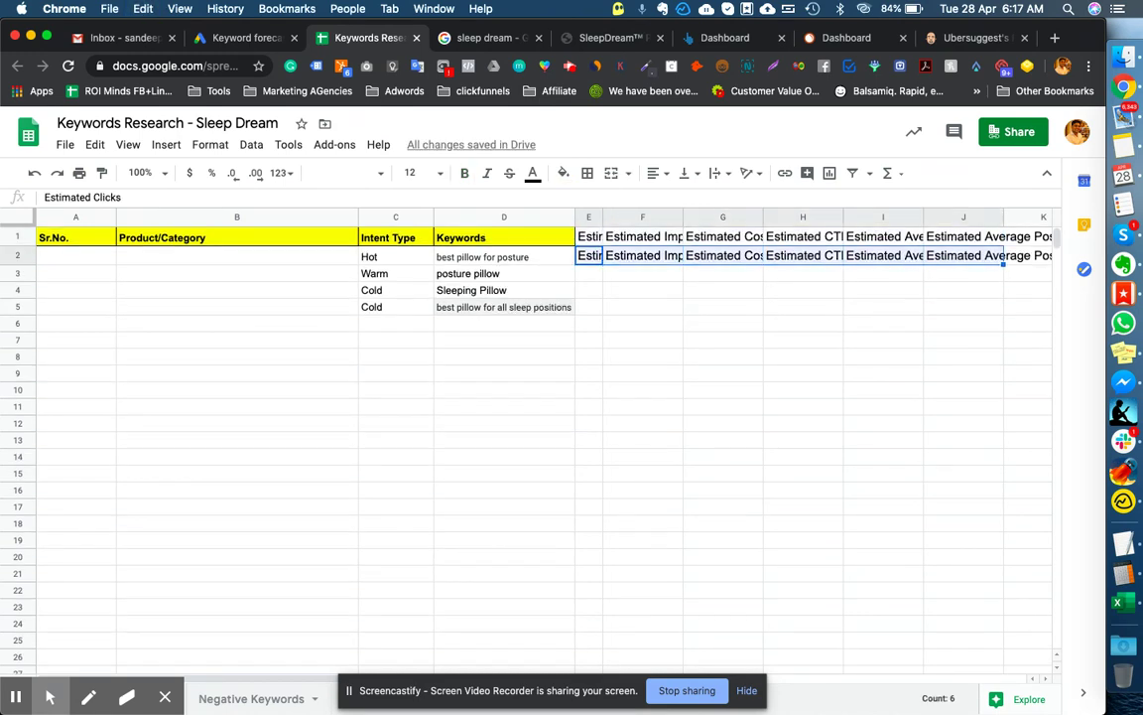
key(Delete)
- Fill the header cells E1 to J1 with yellow and fit the Product/Category and Estimated Clicks columns to their contents
key(Up)
key(Left)
key(Right)
key(Right)
key(Right)
key(Right)
key(Right)
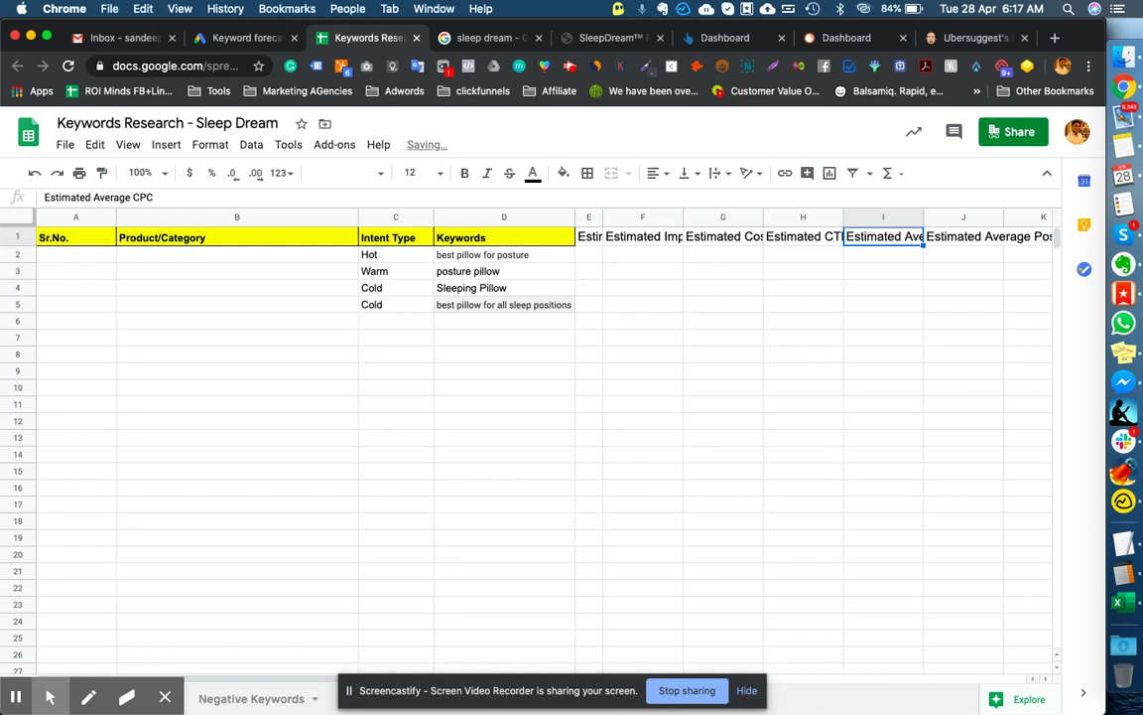
key(Left)
key(Left)
key(Left)
key(Left)
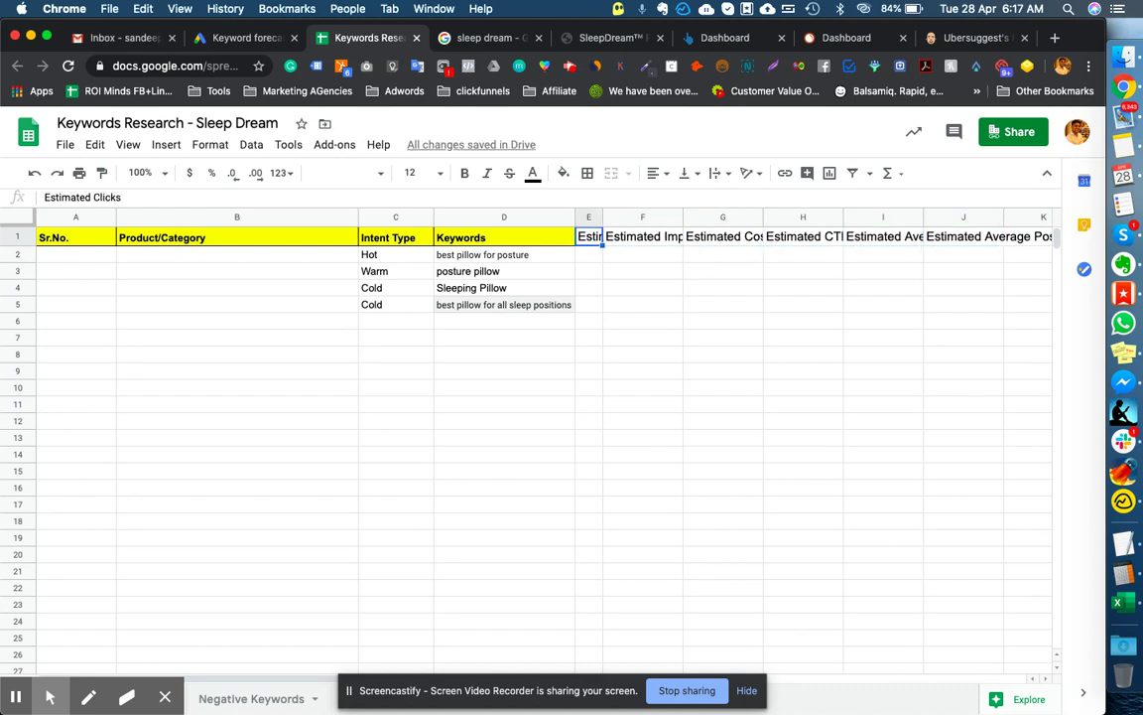
key(shift+Right)
key(shift+Right)
key(shift+Right)
key(shift+Right)
key(shift+Right)
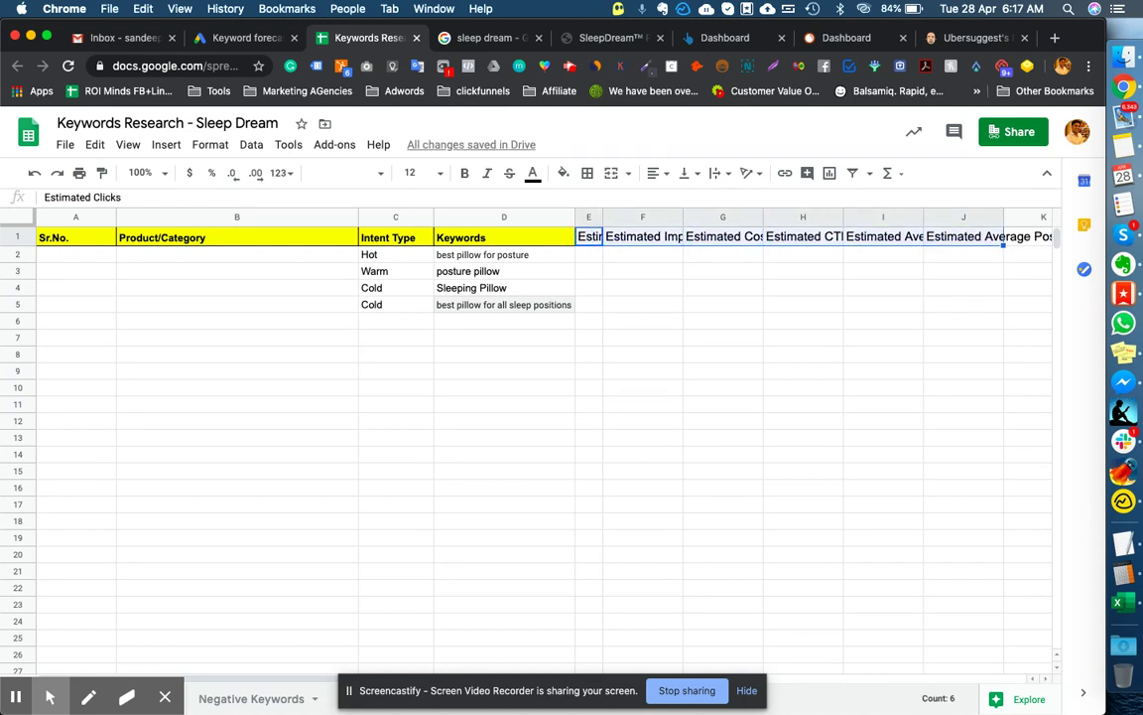
click(563, 173)
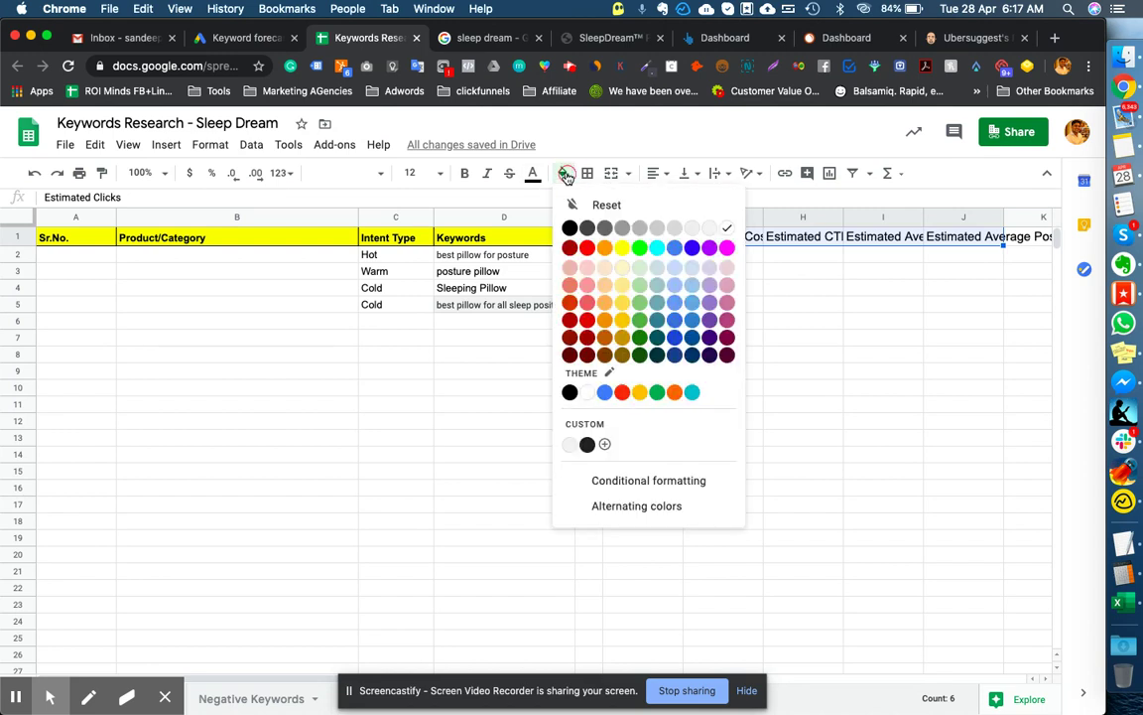
click(623, 249)
click(661, 318)
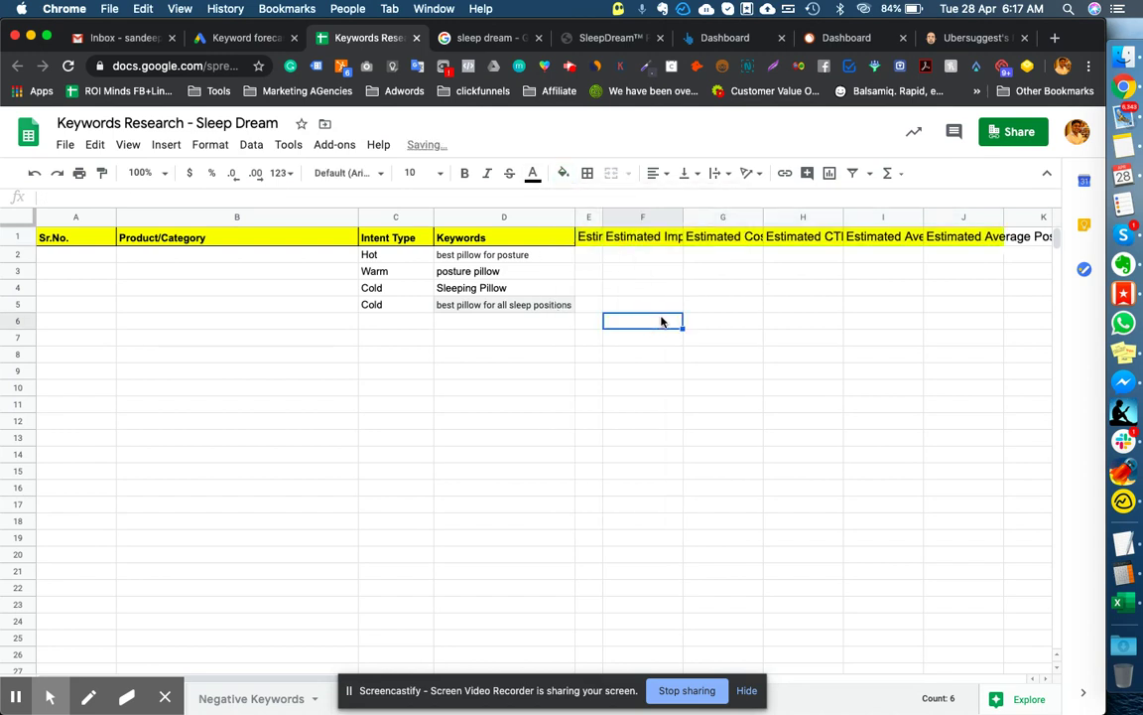
double_click(358, 216)
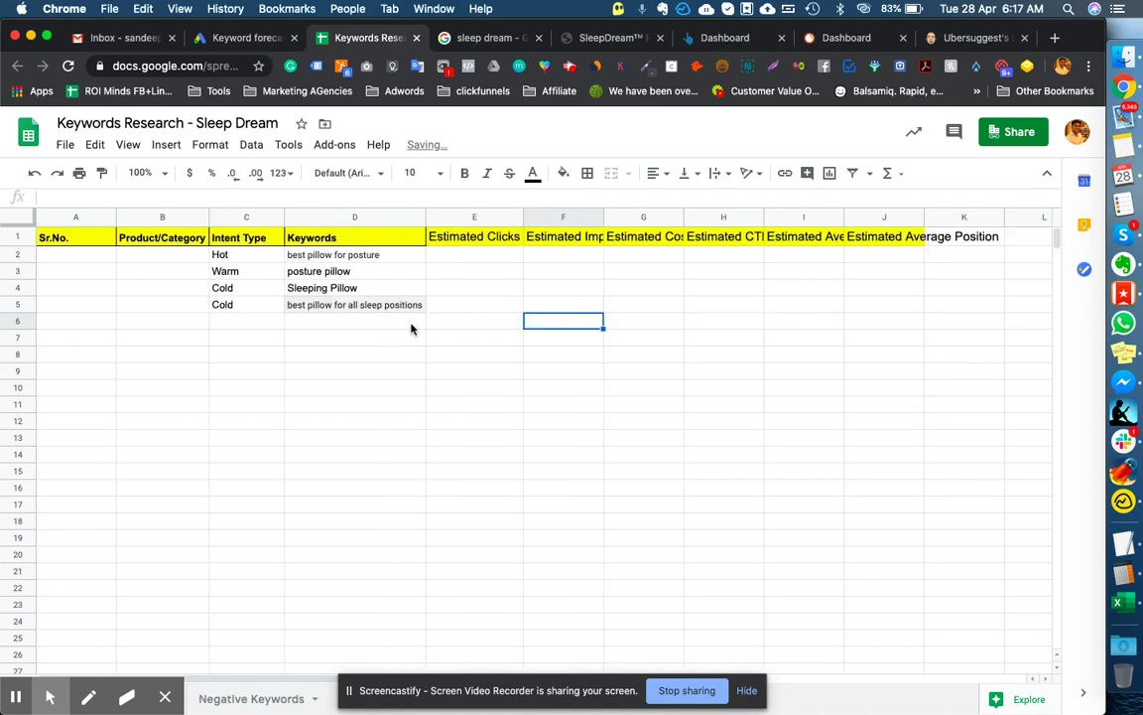
- Copy the keyword list K12:K35 from the Excel forecast file and paste it into the Keywords Research sheet at D7
click(385, 322)
click(1126, 603)
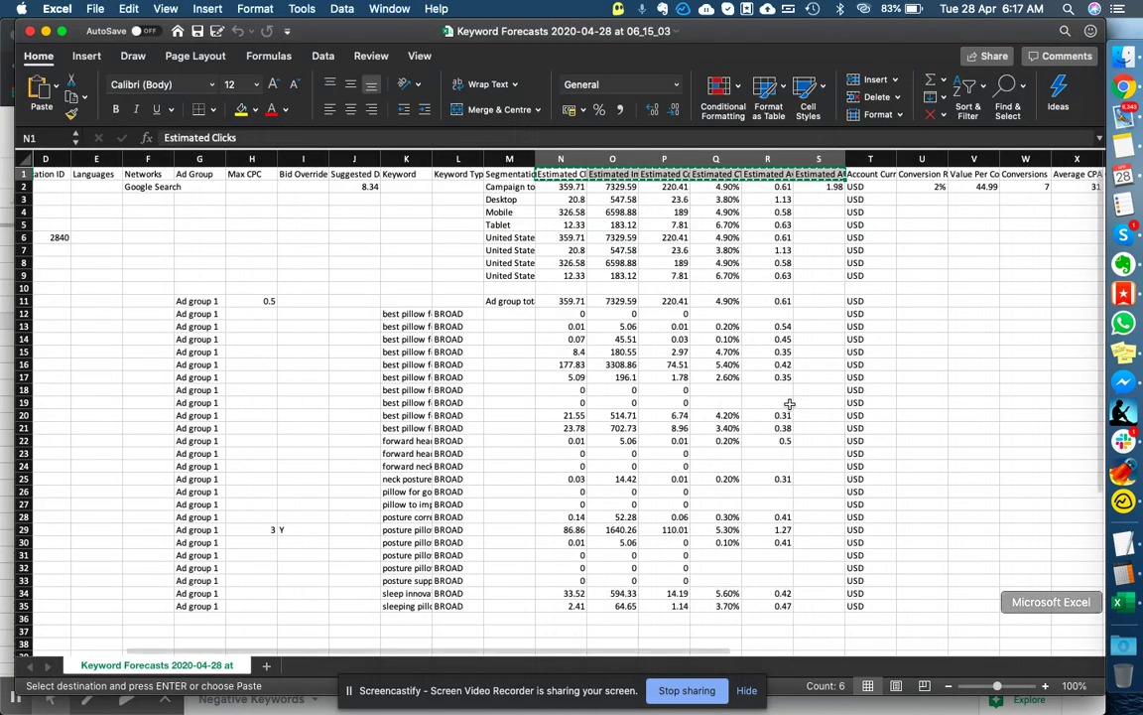
drag(407, 314, 426, 610)
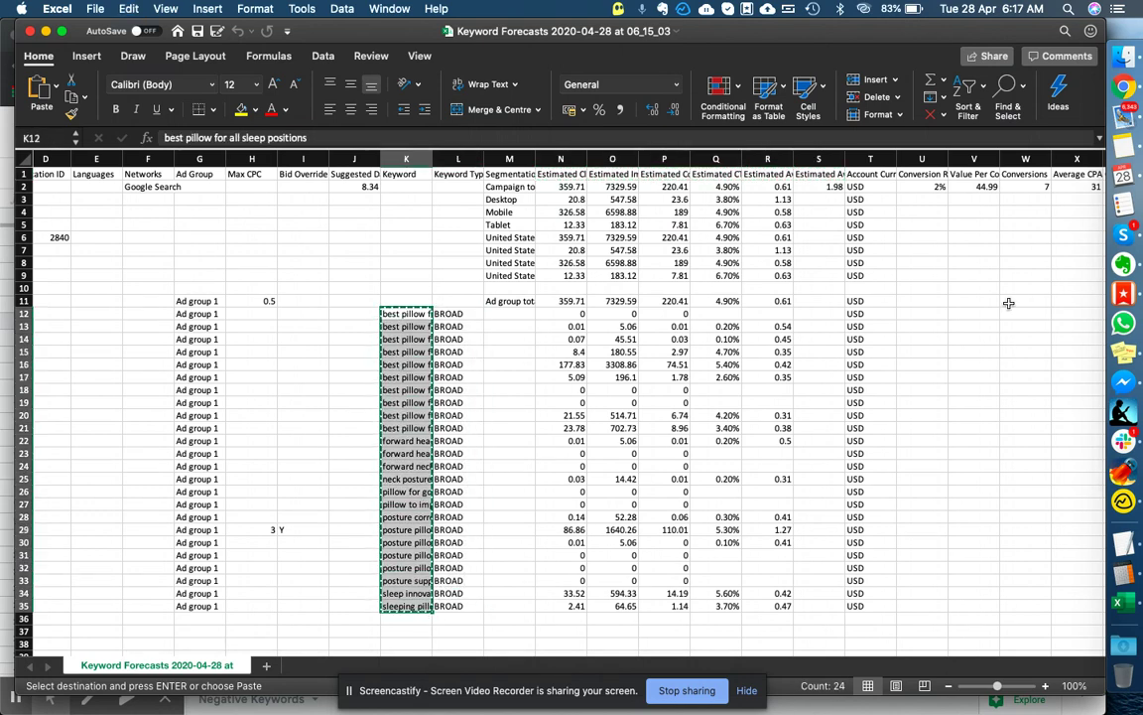
click(1124, 86)
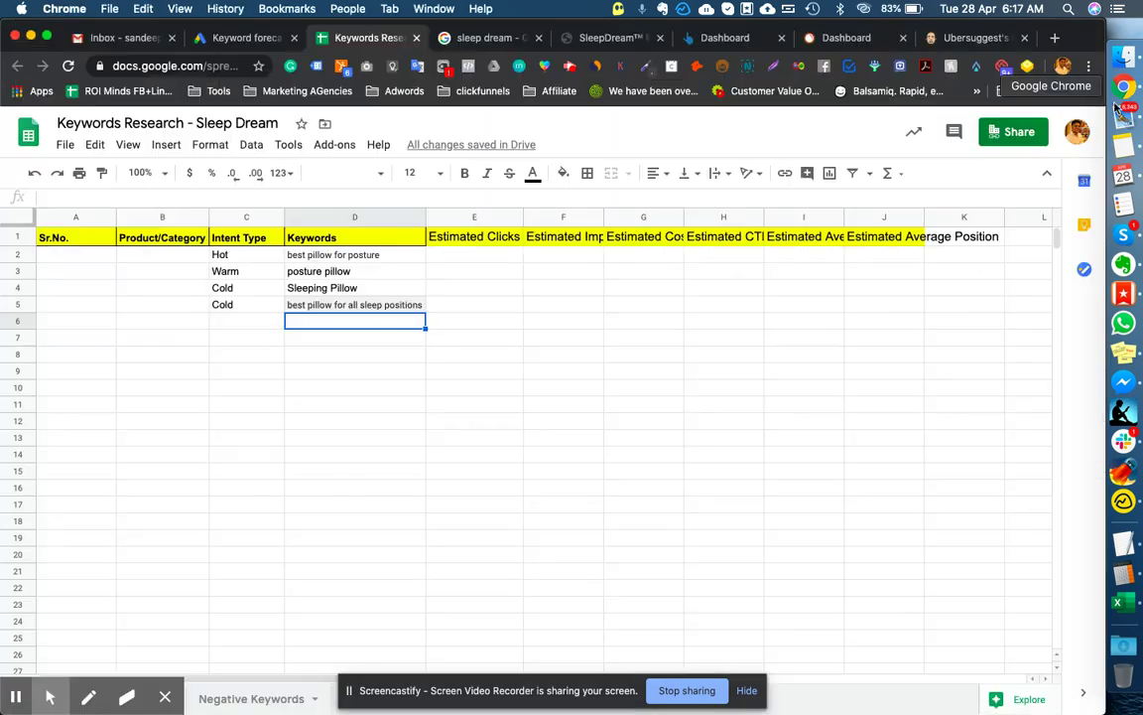
click(318, 336)
key(super+v)
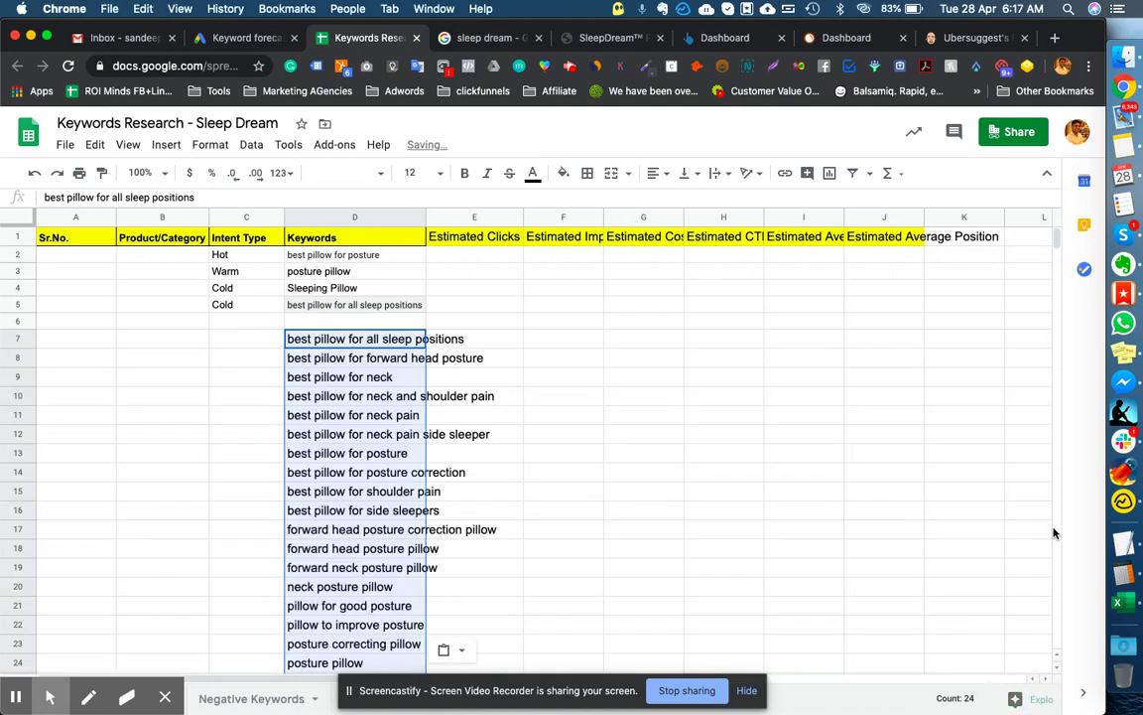
- Switch to the Excel forecast file and copy the keywords' estimated clicks, impressions, cost, CTR and average CPC values (N12:R35)
click(1117, 601)
click(576, 315)
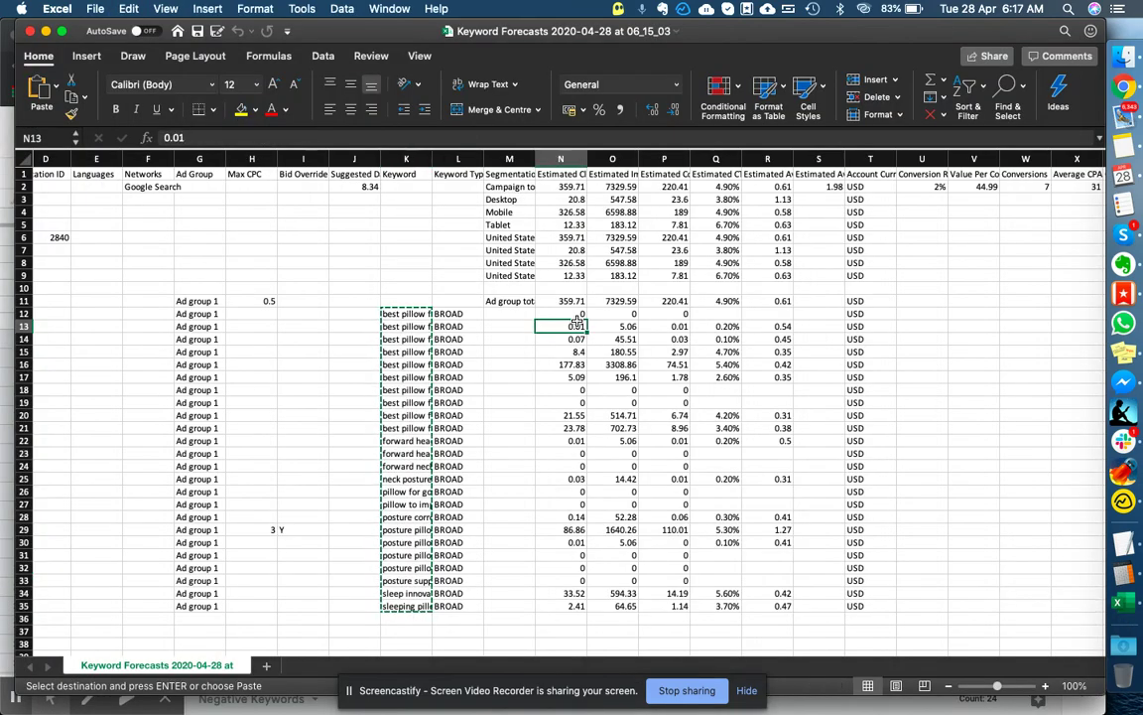
key(shift+Right)
key(shift+Right)
key(shift+Right)
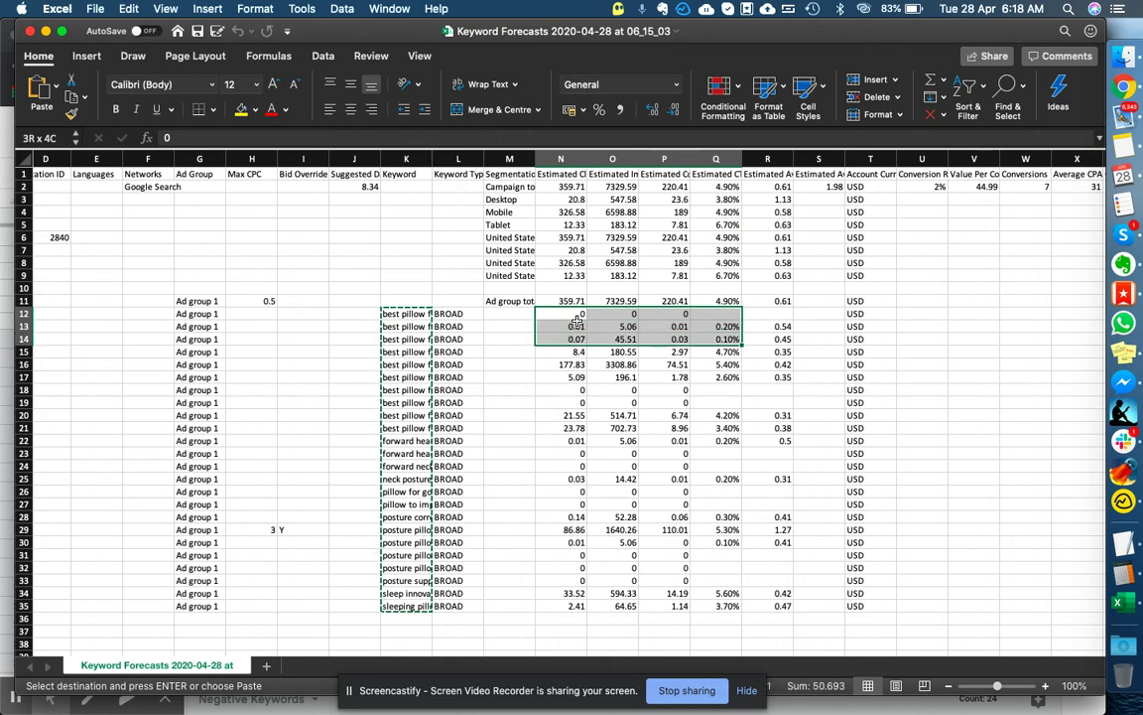
key(shift+Right)
key(shift+Down)
key(shift+Down)
key(shift+Down)
key(shift+Down)
key(shift+Down)
key(shift+Down)
key(shift+Down)
key(shift+Down)
key(shift+Down)
key(shift+Down)
key(shift+Down)
key(shift+Down)
key(shift+Down)
key(shift+Down)
key(shift+Down)
key(shift+Down)
key(shift+Down)
key(shift+Down)
key(shift+Down)
key(shift+Down)
key(shift+Down)
key(shift+Down)
key(shift+Down)
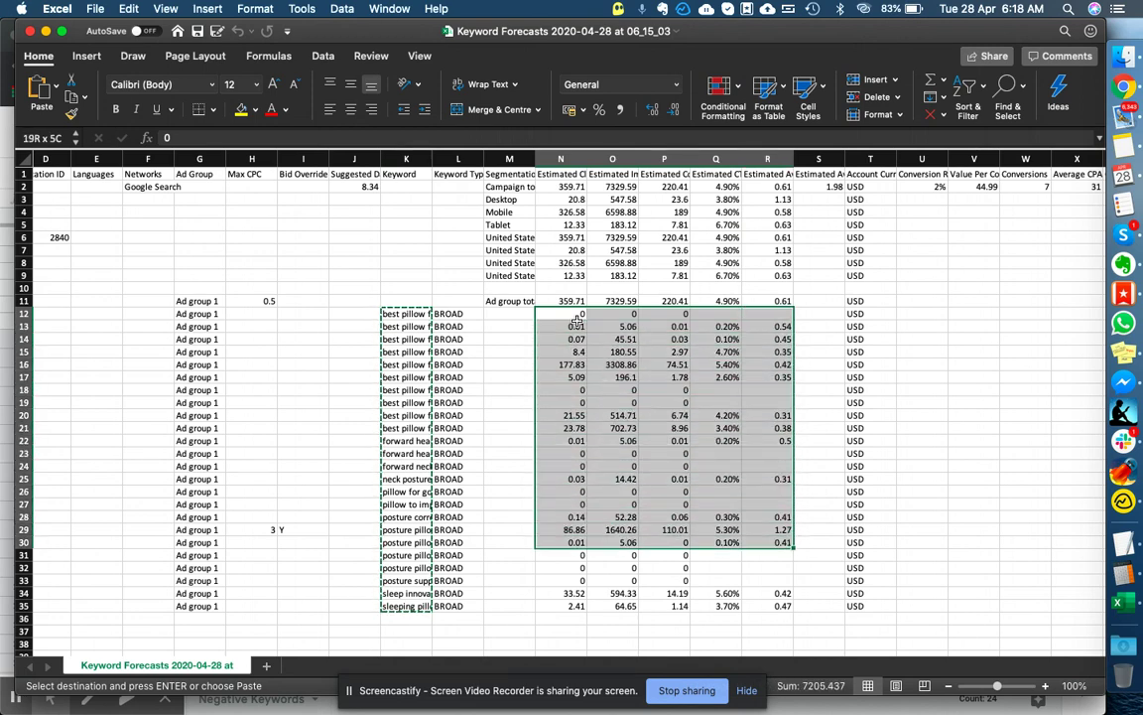
key(super+c)
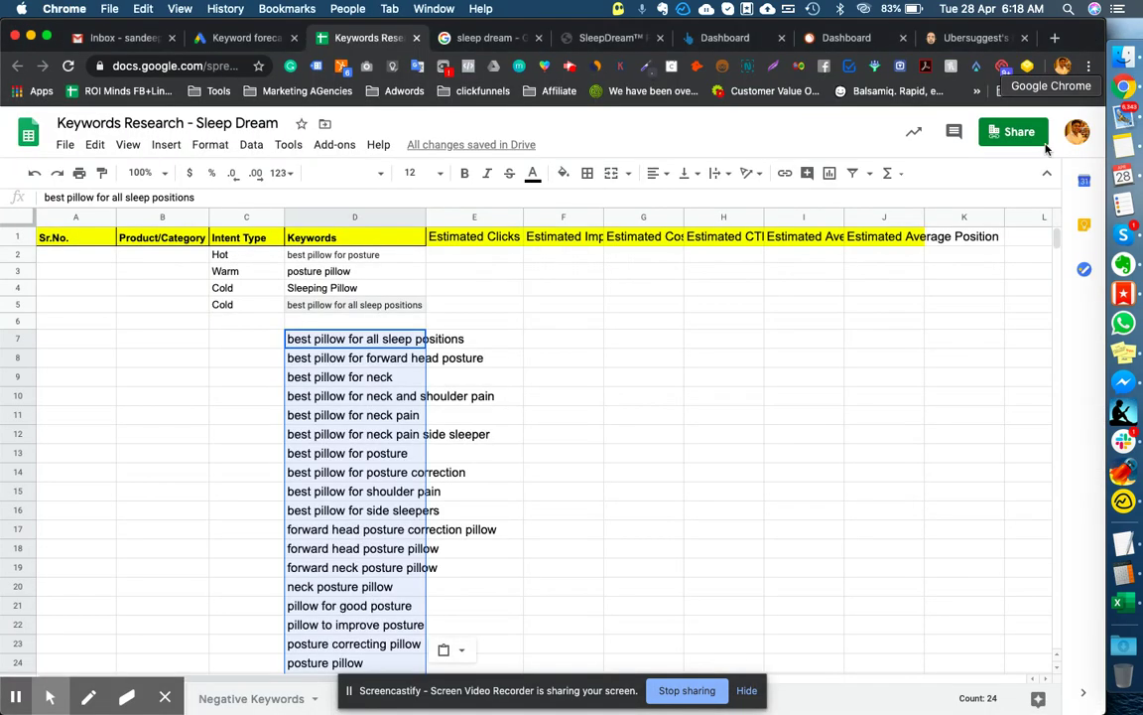
- Return to the Keywords Research sheet in Chrome and paste the forecast values beside the pasted keywords, starting at E7
click(1125, 87)
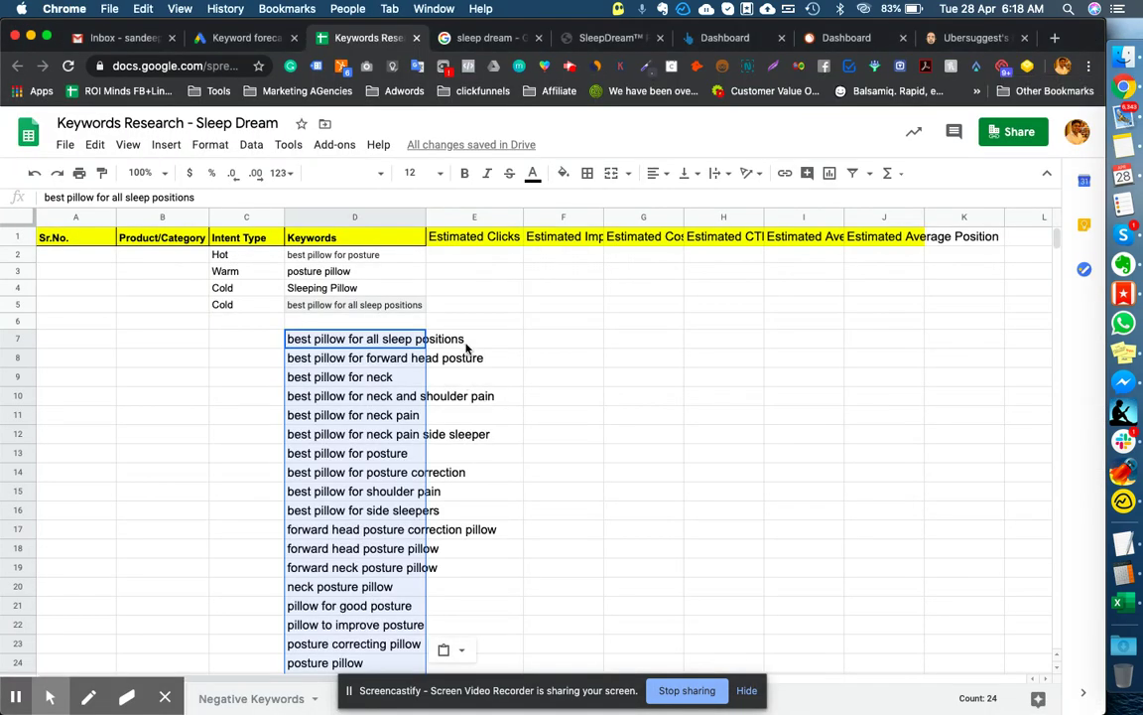
click(467, 347)
key(super+v)
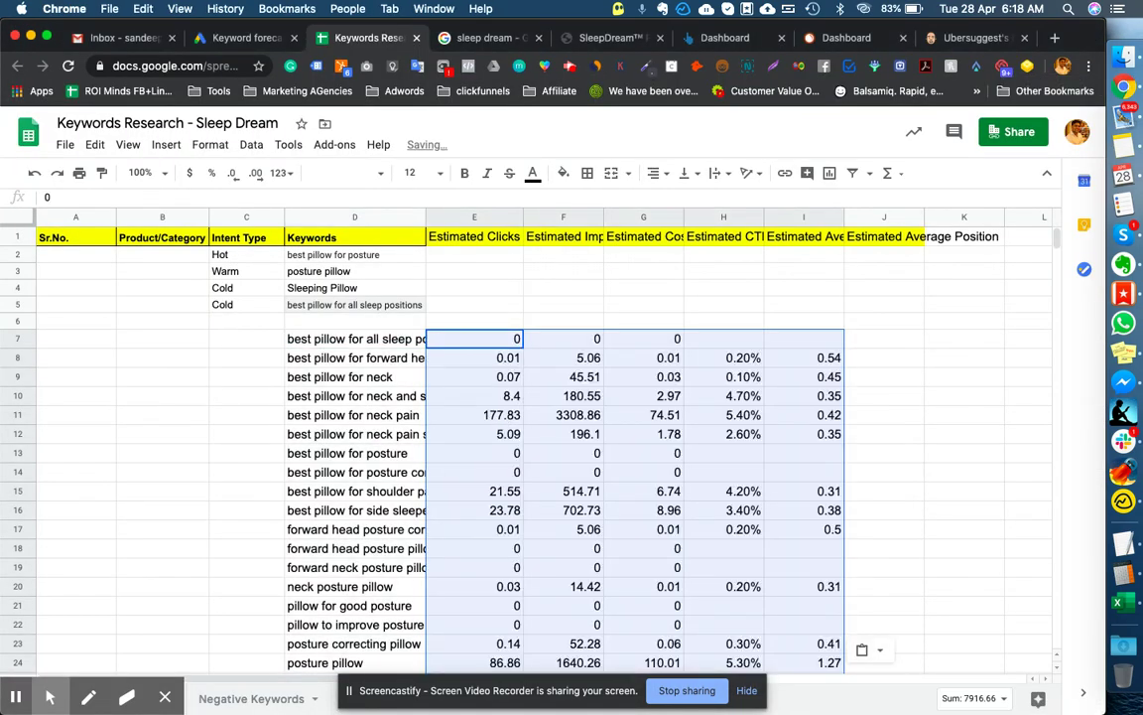
- Fit the Keywords, Estimated Impressions and Estimated Cost columns to the width of their contents
scroll(526, 447, down, 1)
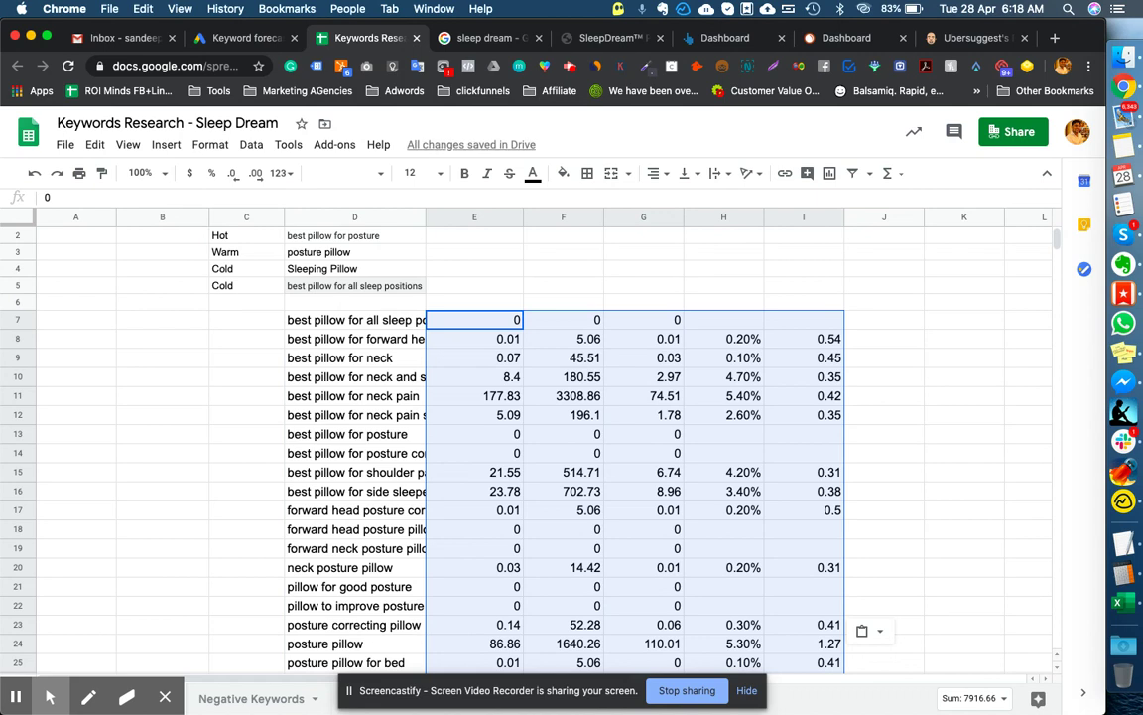
double_click(425, 219)
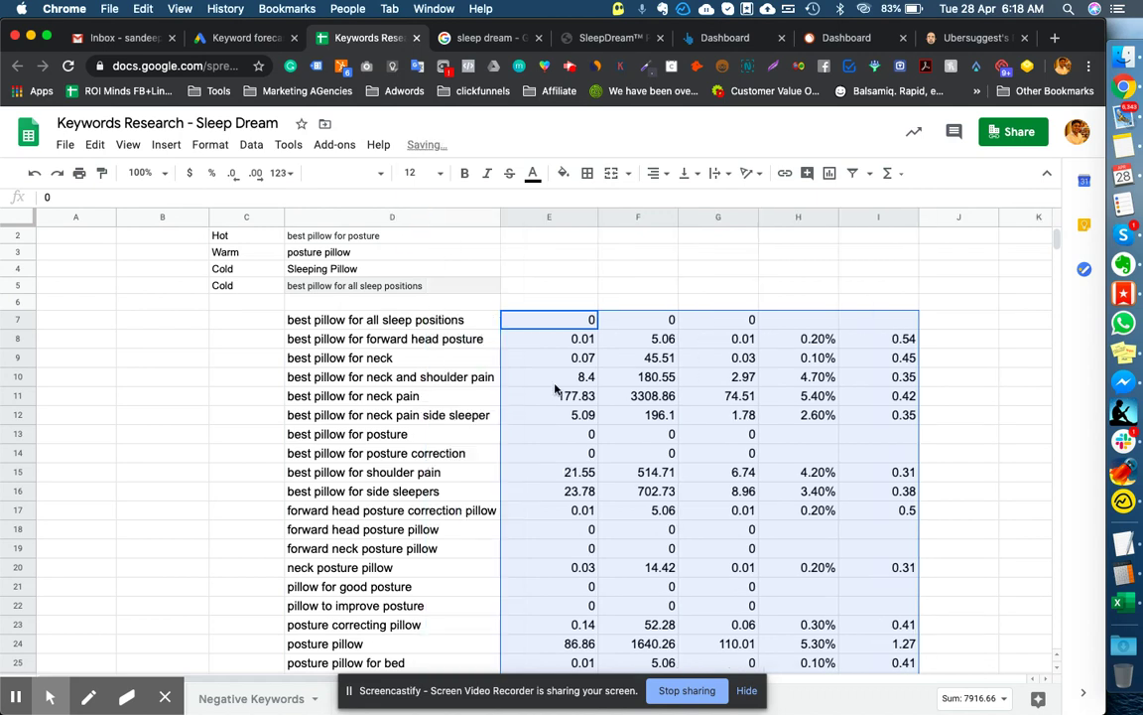
scroll(690, 417, up, 1)
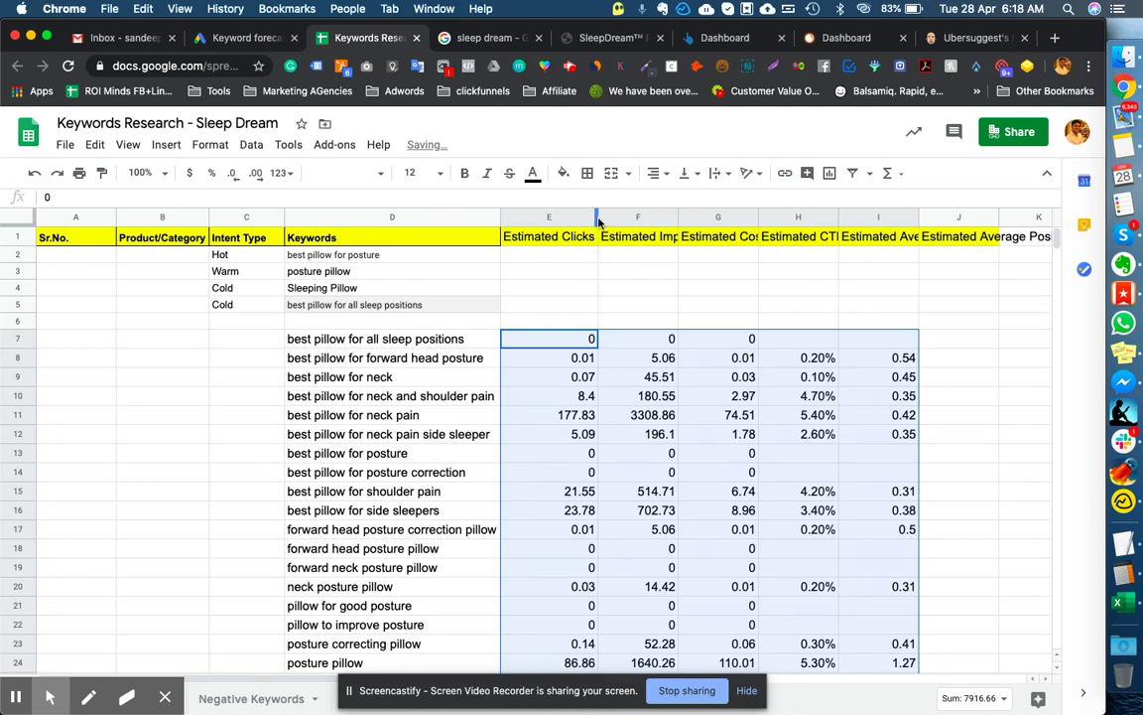
double_click(676, 216)
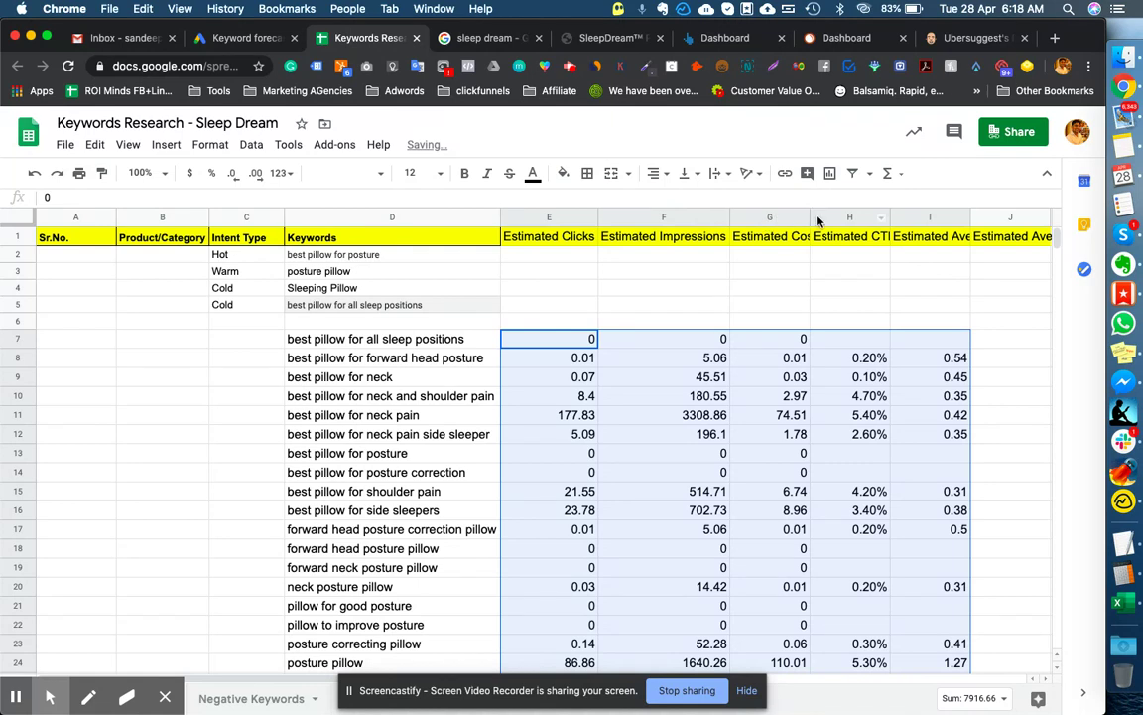
double_click(810, 216)
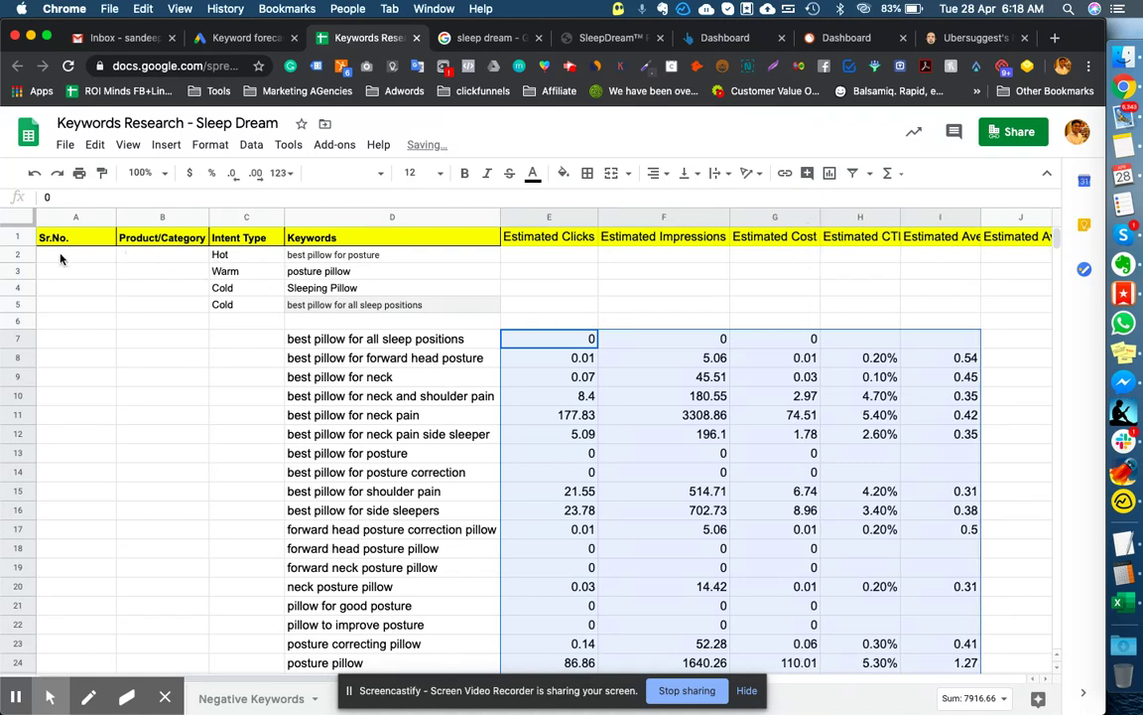
- Delete rows 2 to 6 containing the old sample keywords and the blank row
drag(16, 258, 17, 320)
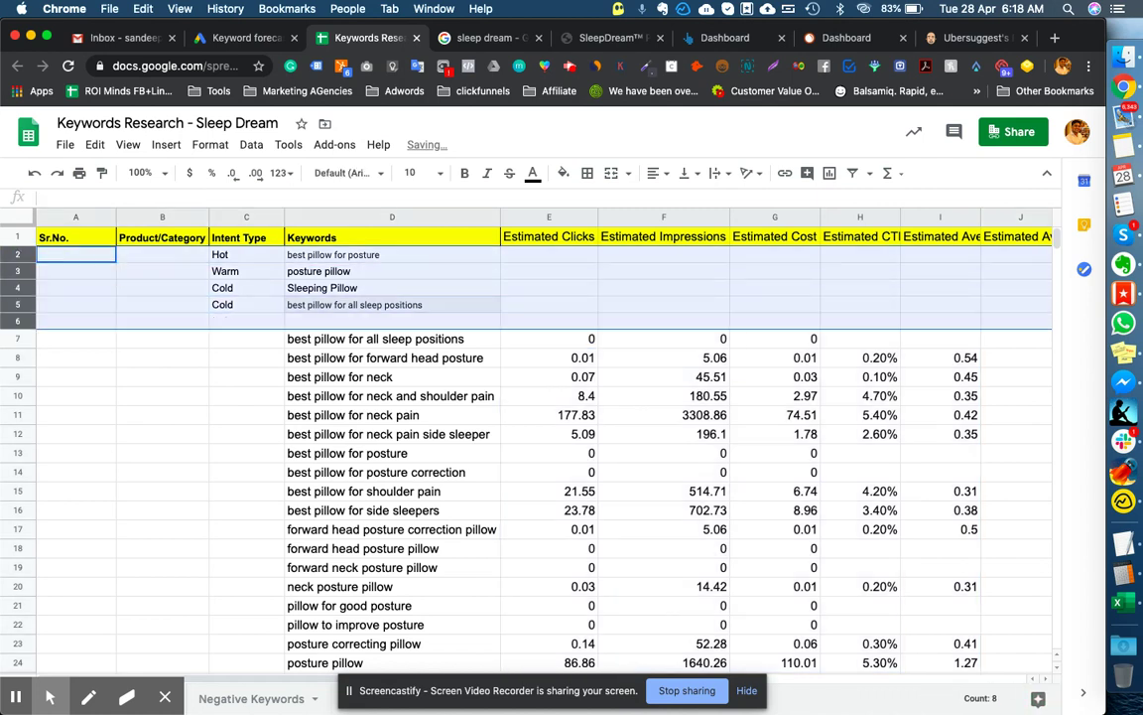
right_click(8, 241)
click(65, 401)
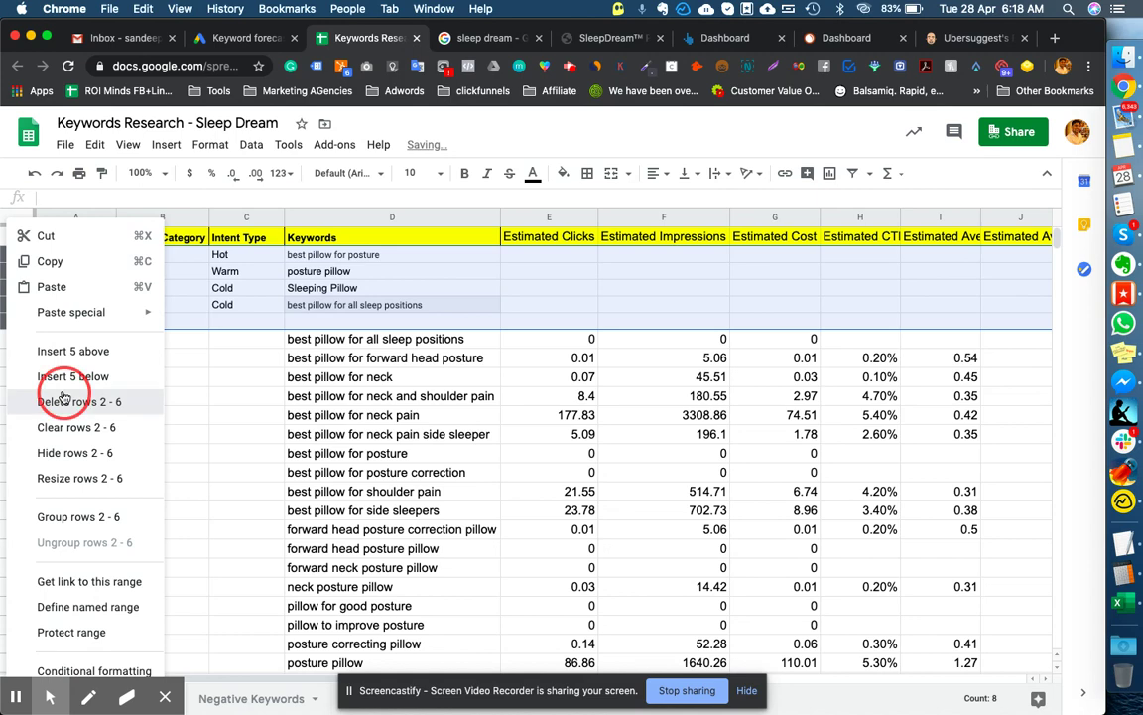
click(298, 313)
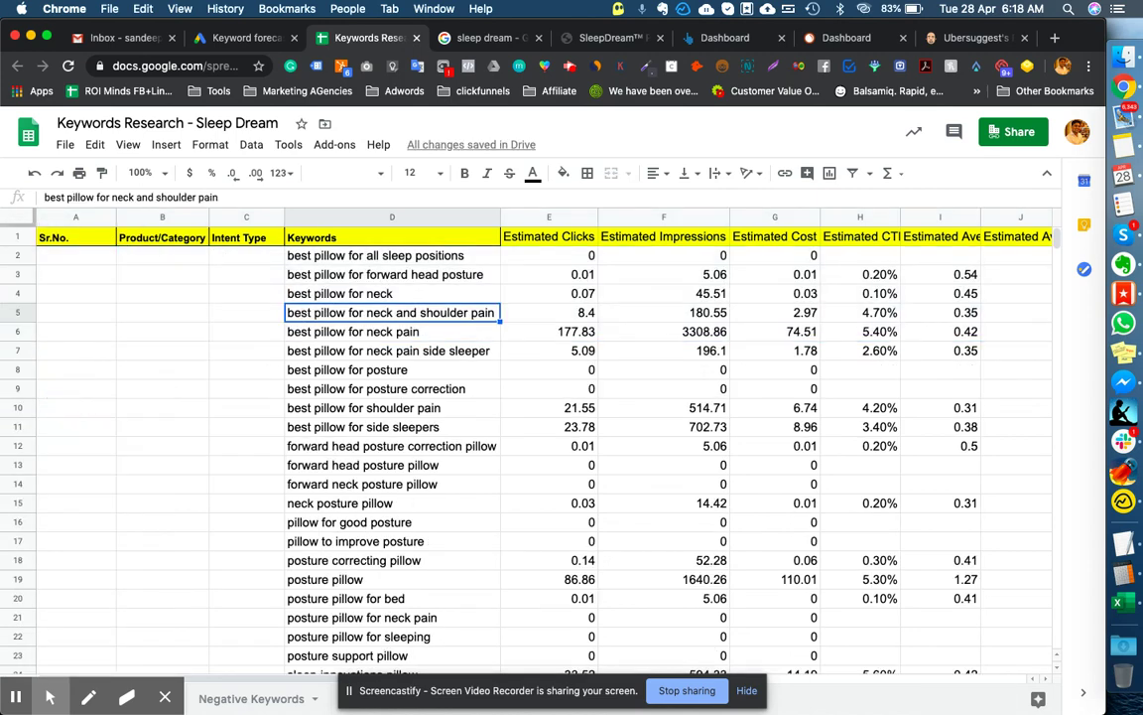
- Set the intent type of the keyword "best pillow for all sleep positions" in C2 to Warm
click(249, 258)
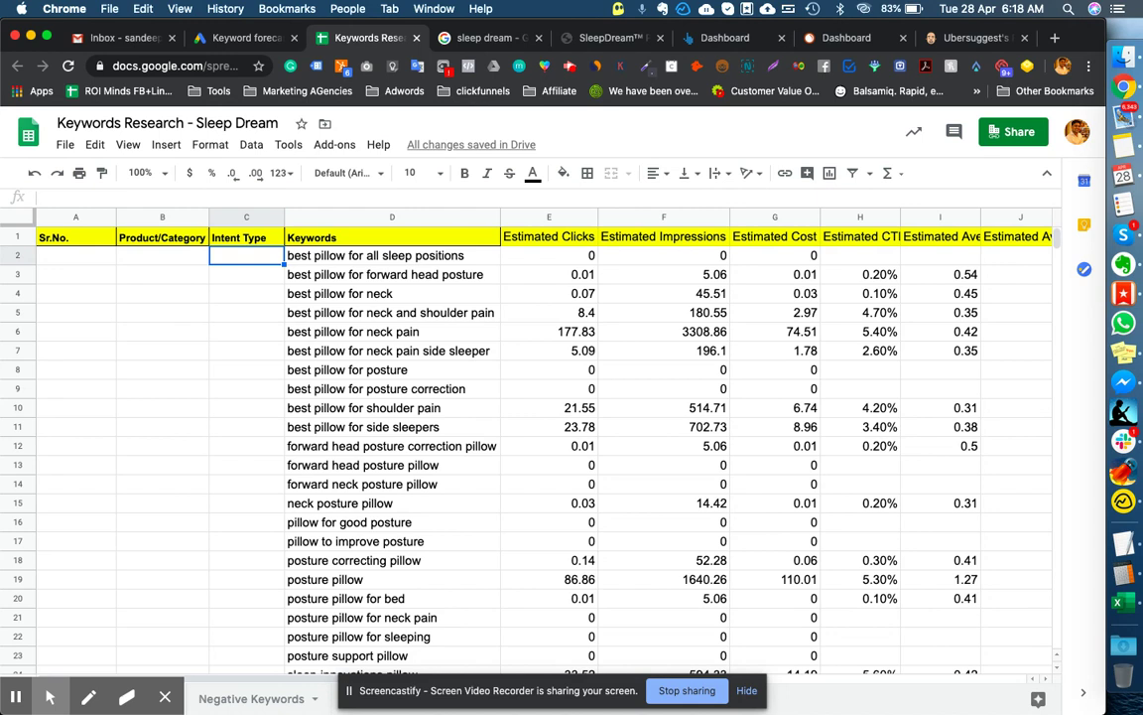
text(Warm)
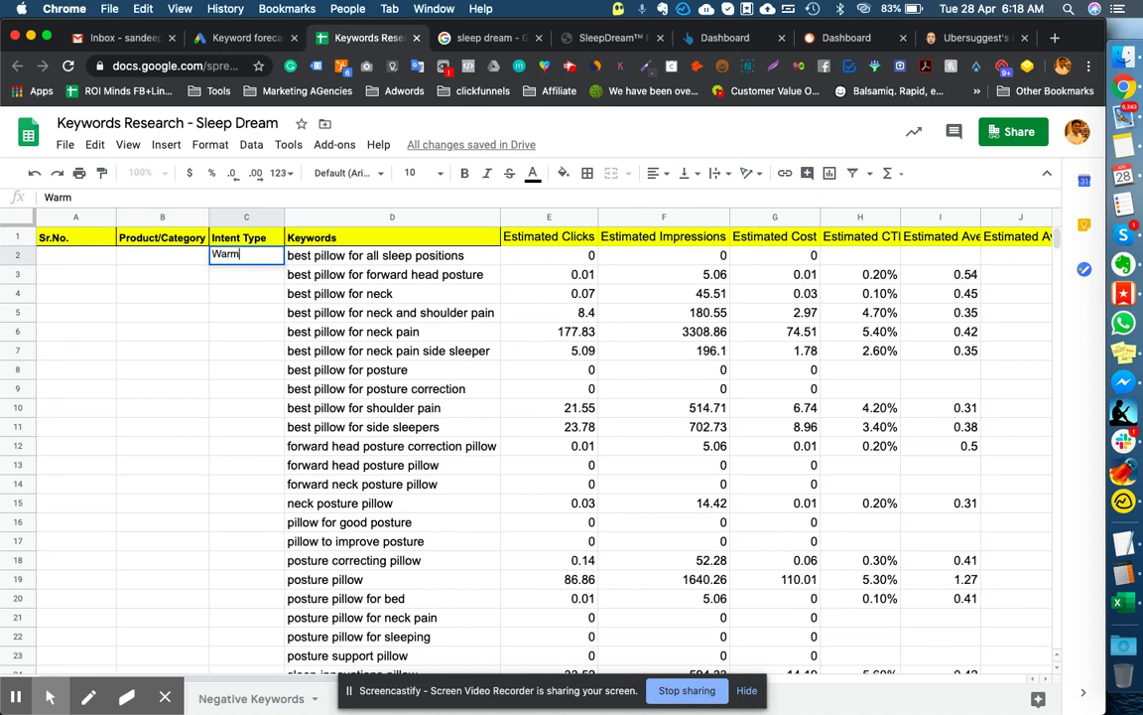
key(Return)
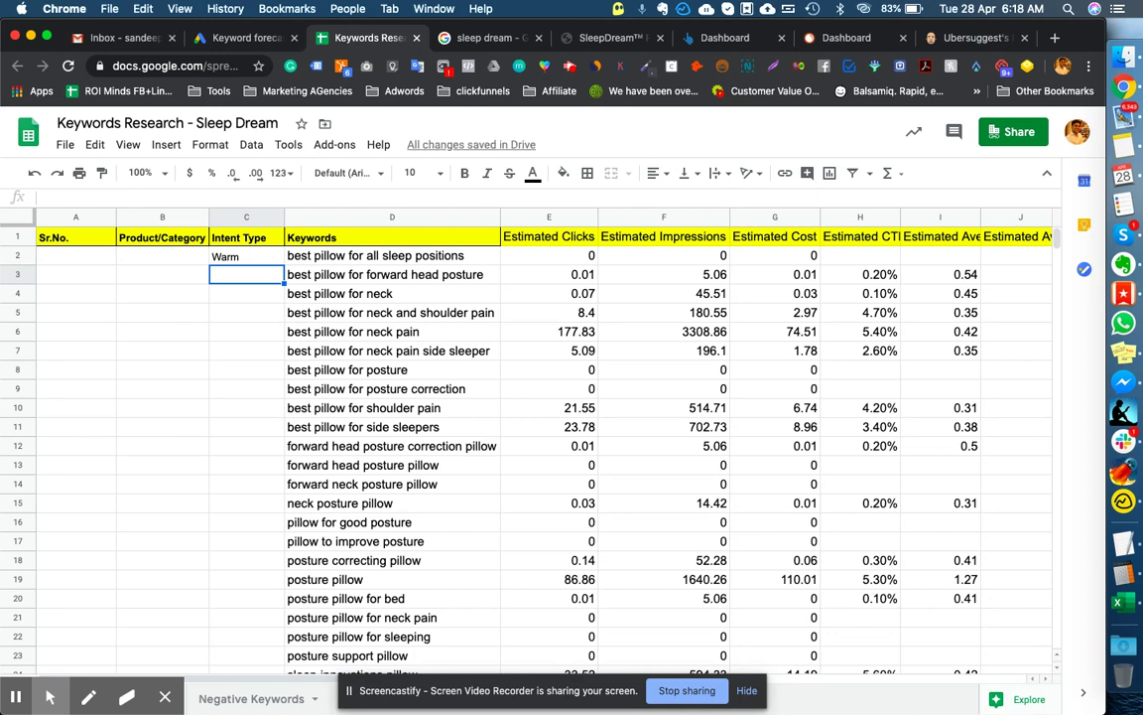
- Set the intent type of the keyword "best pillow for forward head posture" in C3 to Hot
text(Hot)
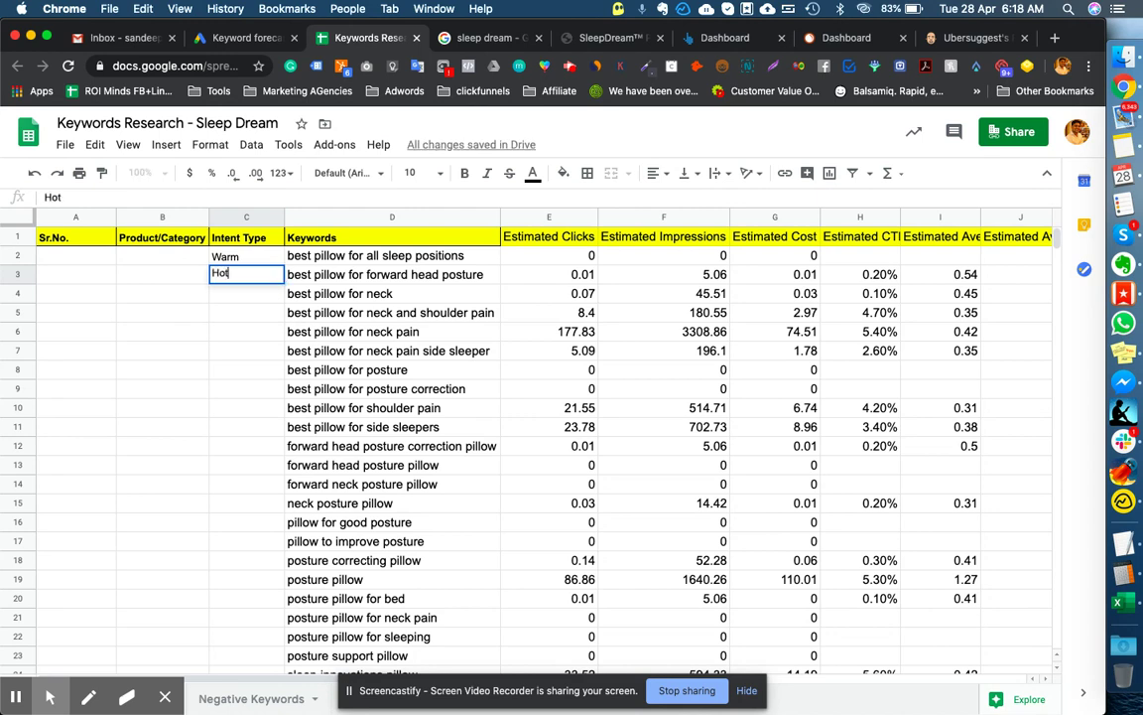
key(Return)
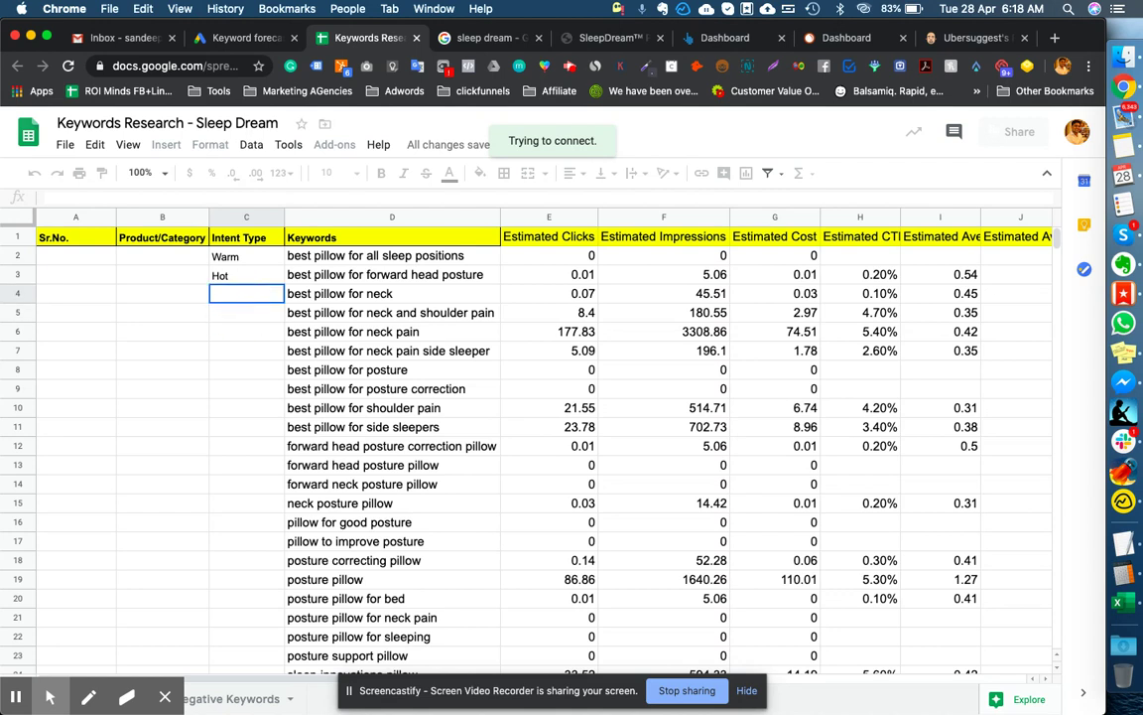
click(252, 314)
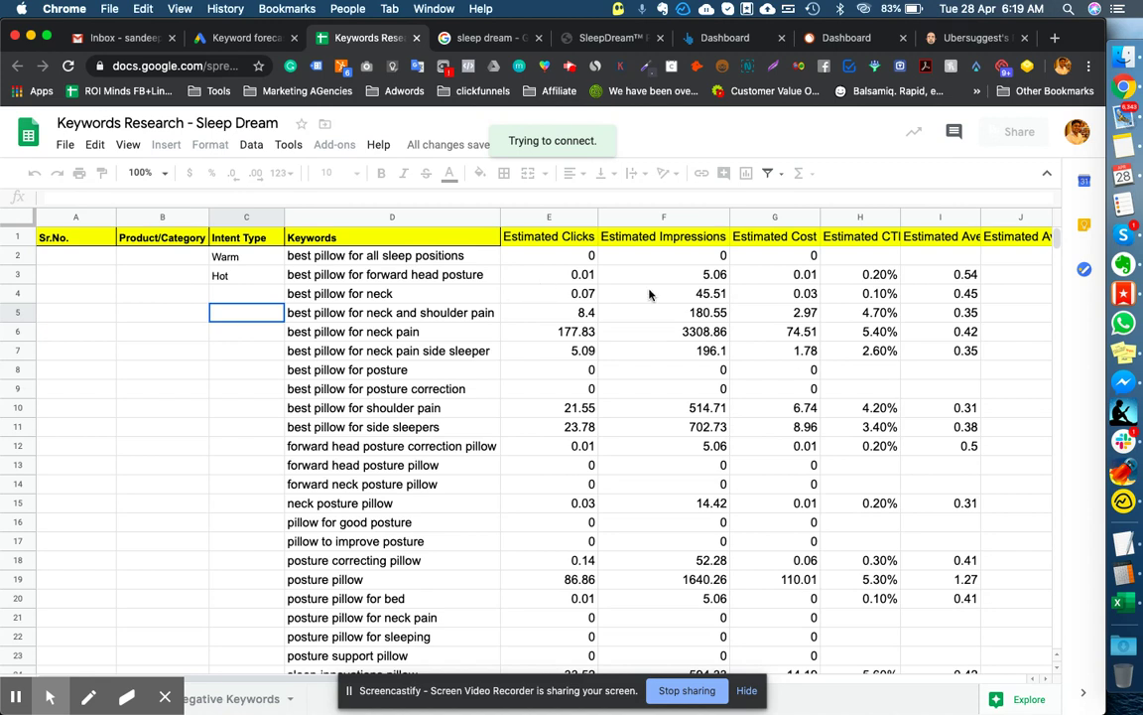
- Review the estimated impressions and cost of the neck pain keywords and look through the rest of the keyword list
click(665, 317)
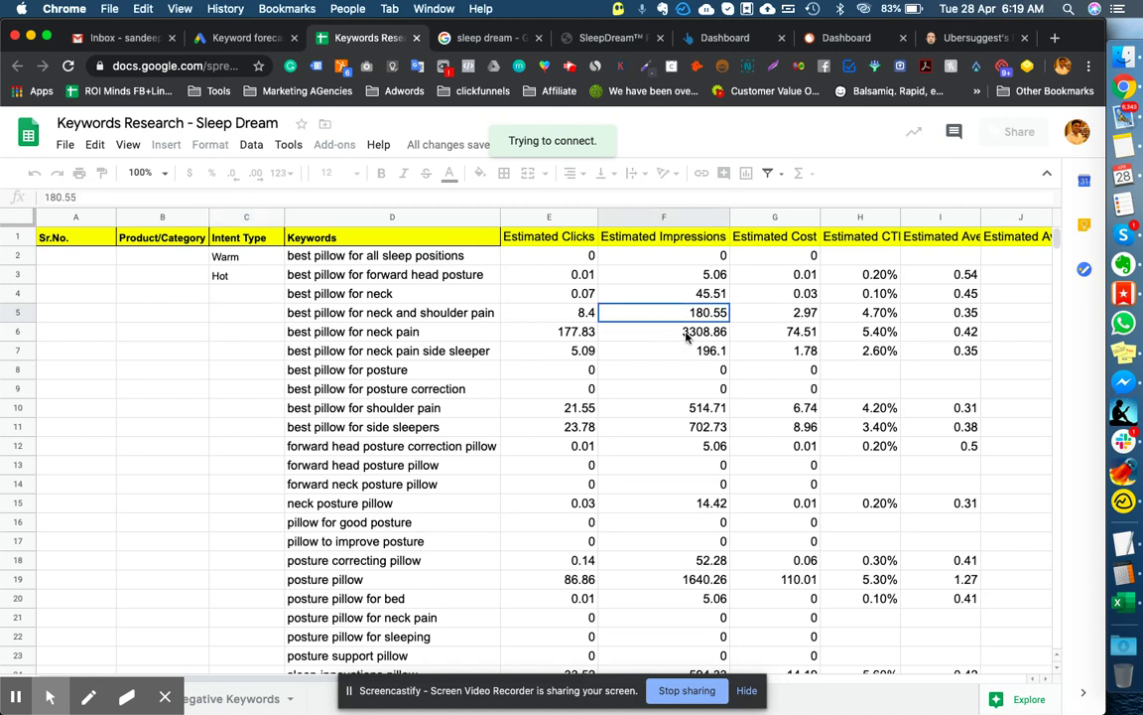
click(685, 333)
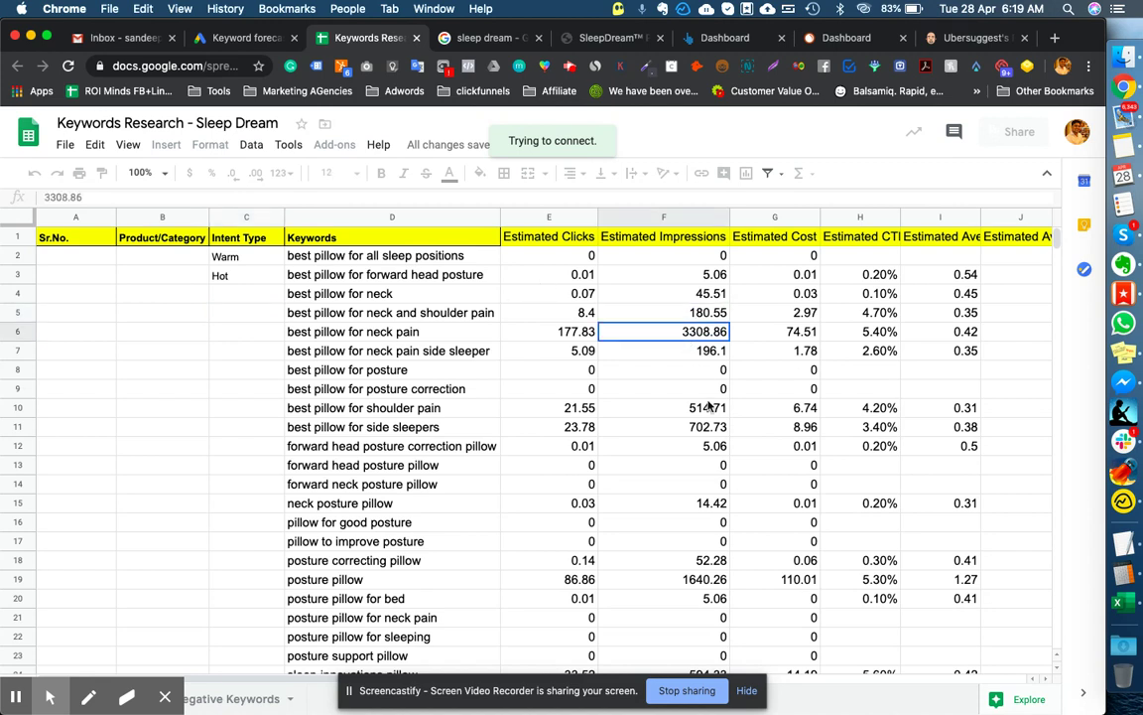
click(806, 336)
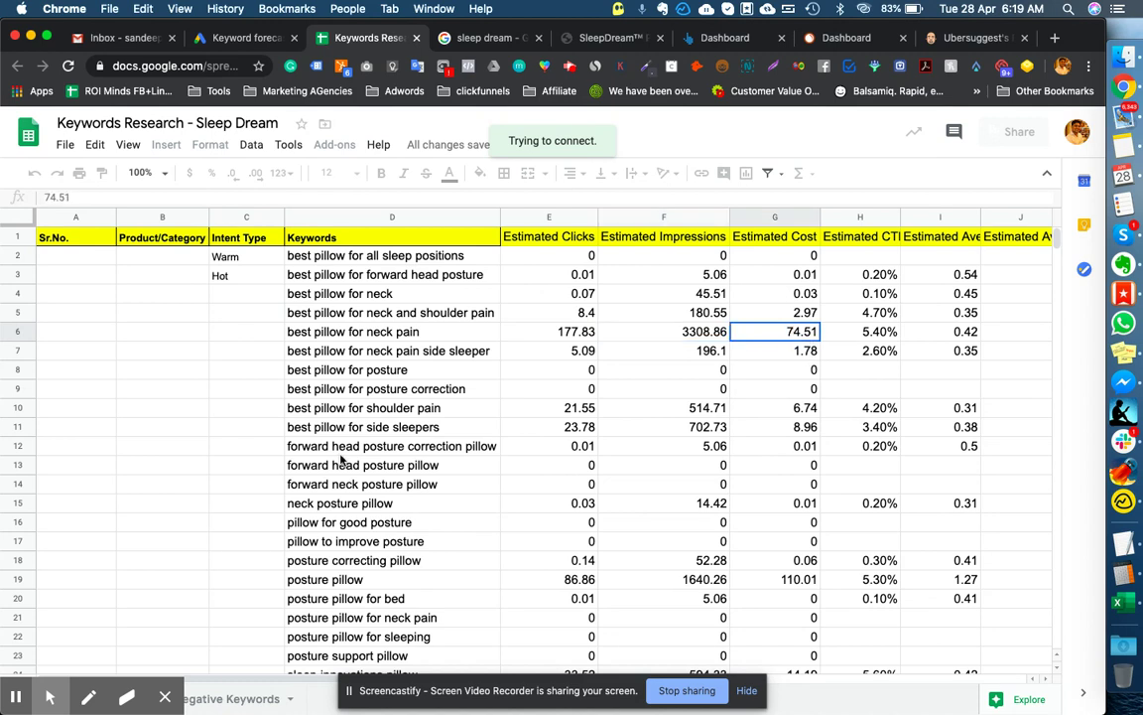
scroll(273, 427, down, 3)
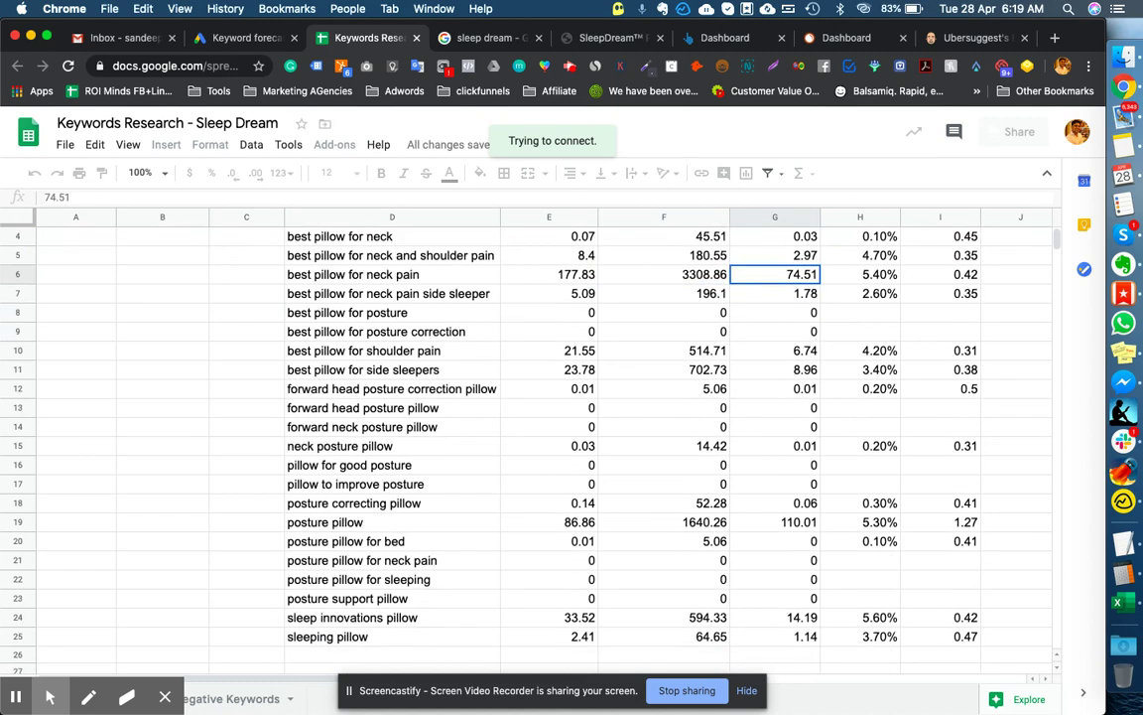
scroll(273, 427, up, 3)
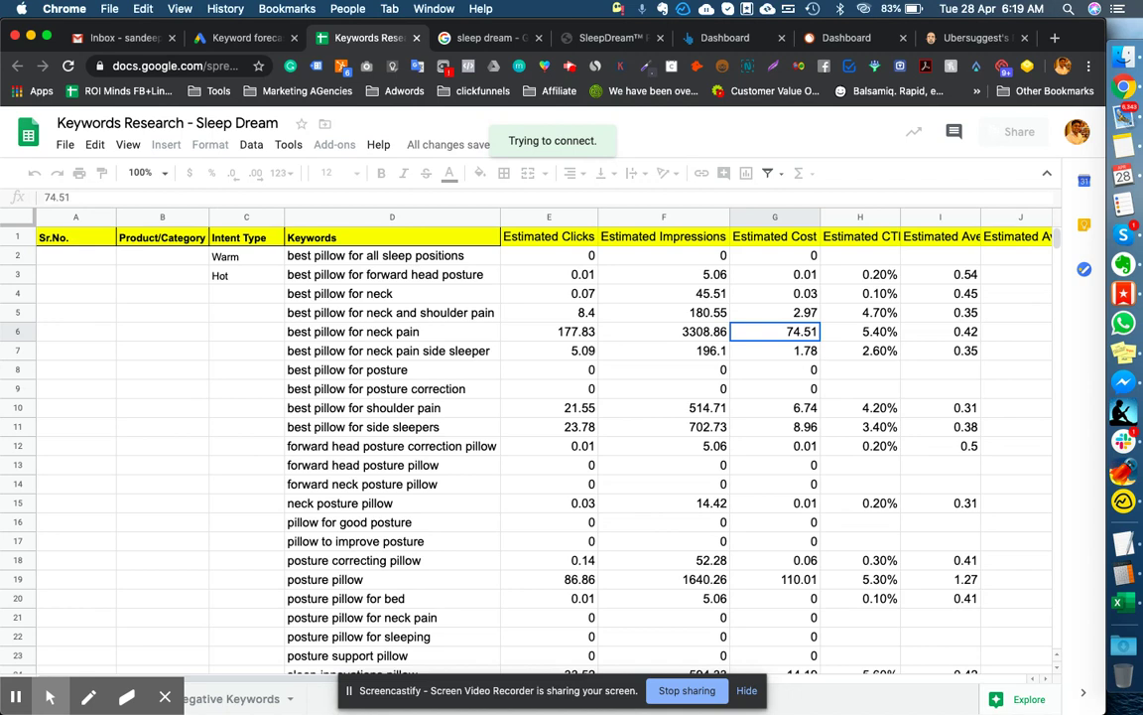
- Open the Negative Keywords sheet of the spreadsheet
click(242, 705)
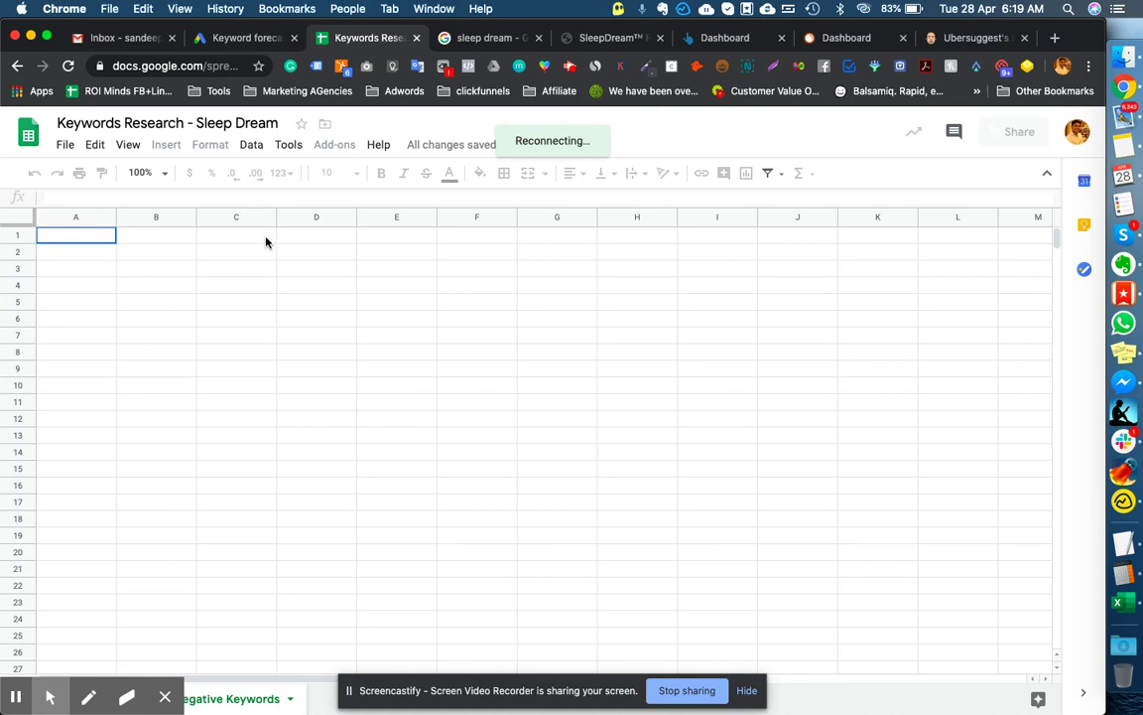
click(1123, 543)
click(709, 479)
- Look at the Google Ads keyword plan forecasts and Google's search suggestions for "sleep dream"
click(246, 38)
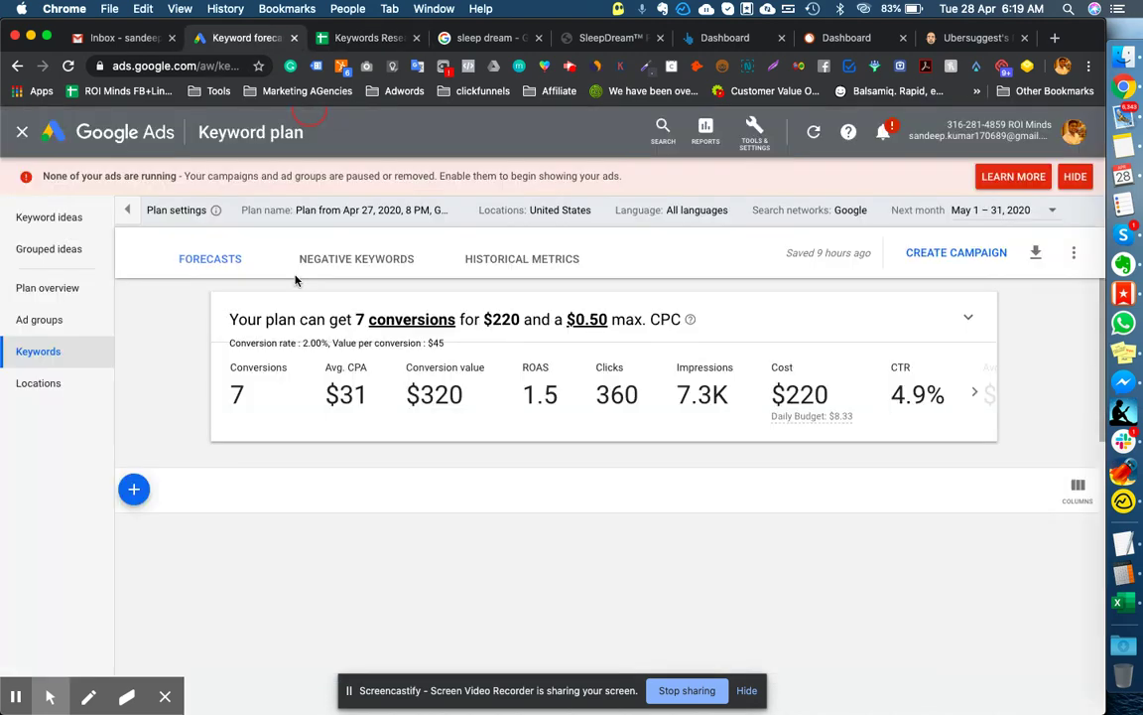
click(476, 39)
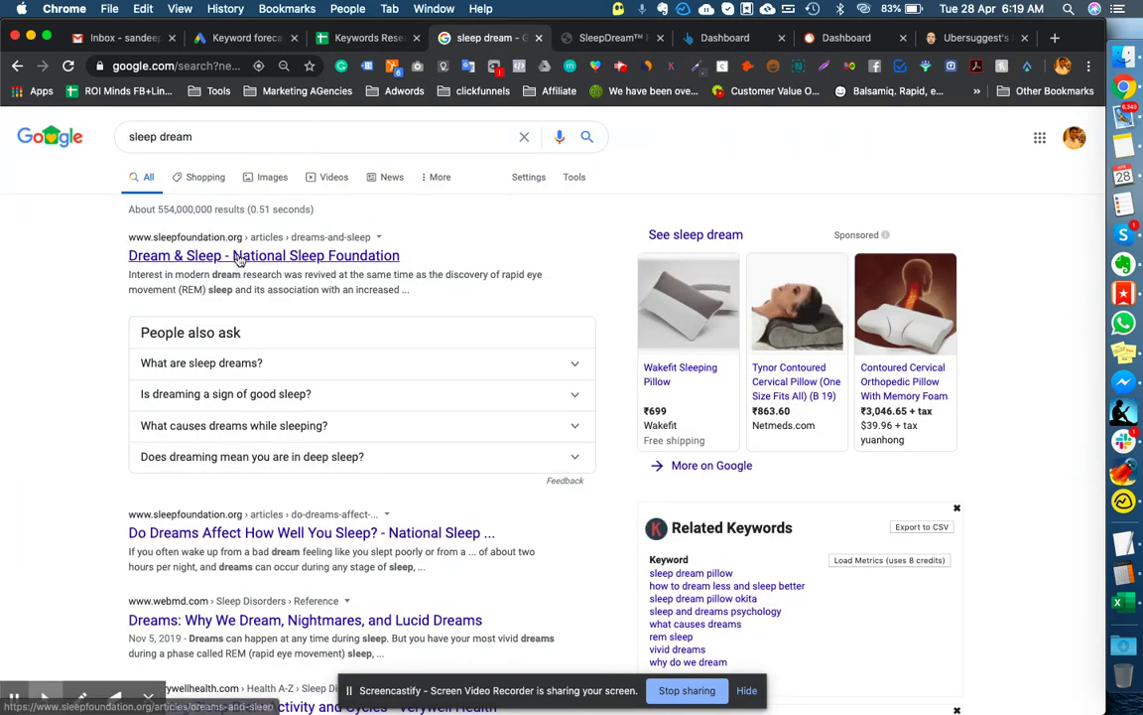
click(209, 140)
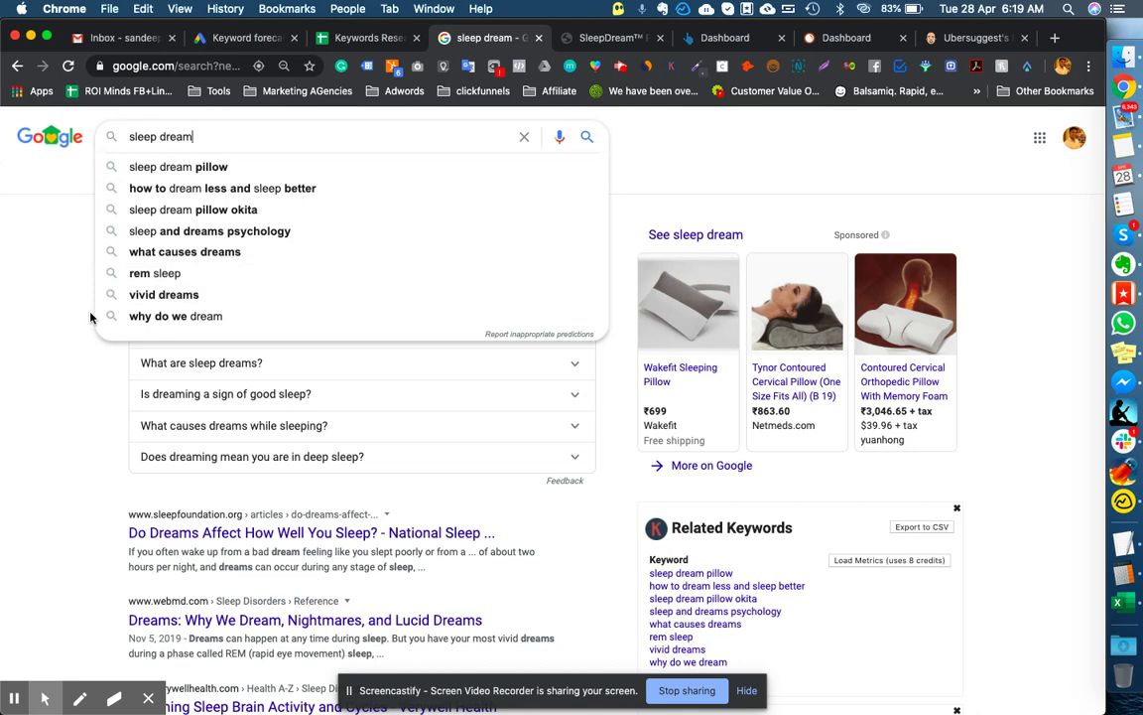
click(36, 349)
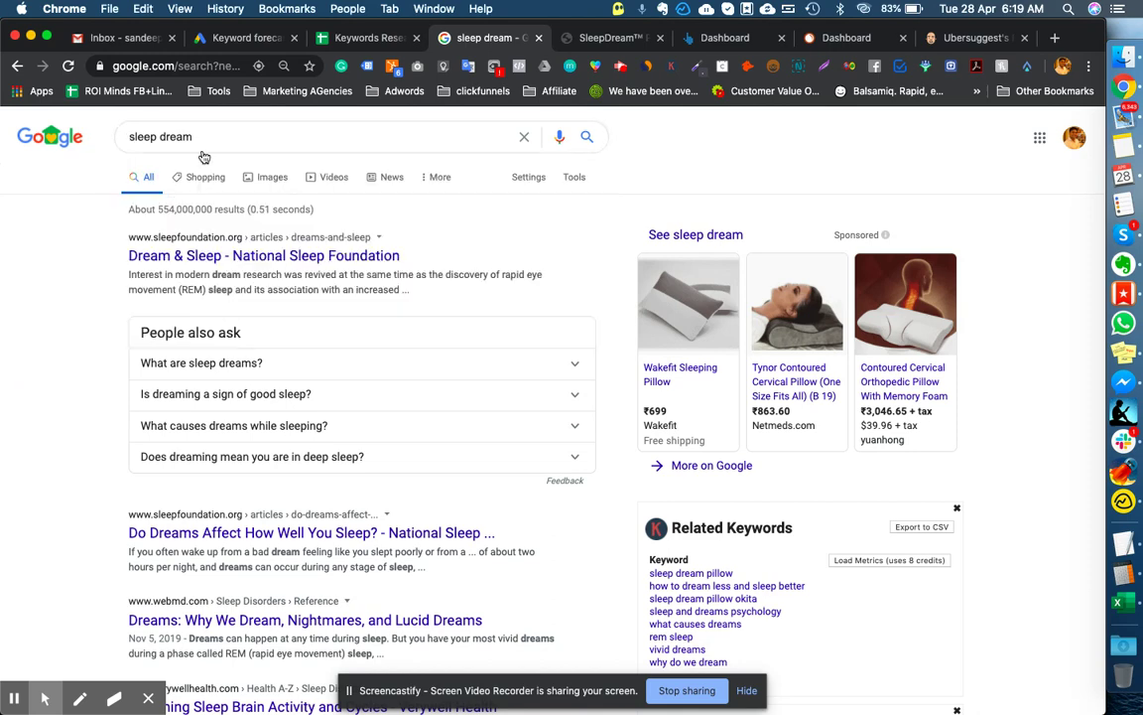
- View the SleepDream product page, switch to Ahrefs and request its Keywords explorer
click(595, 38)
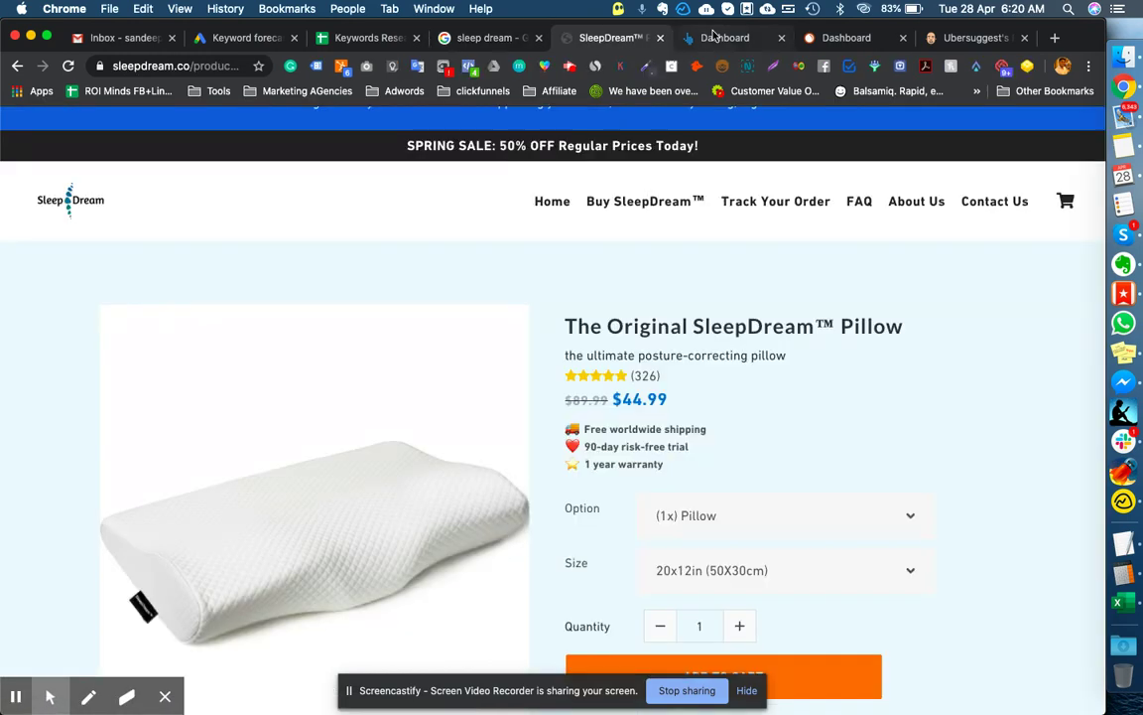
click(713, 38)
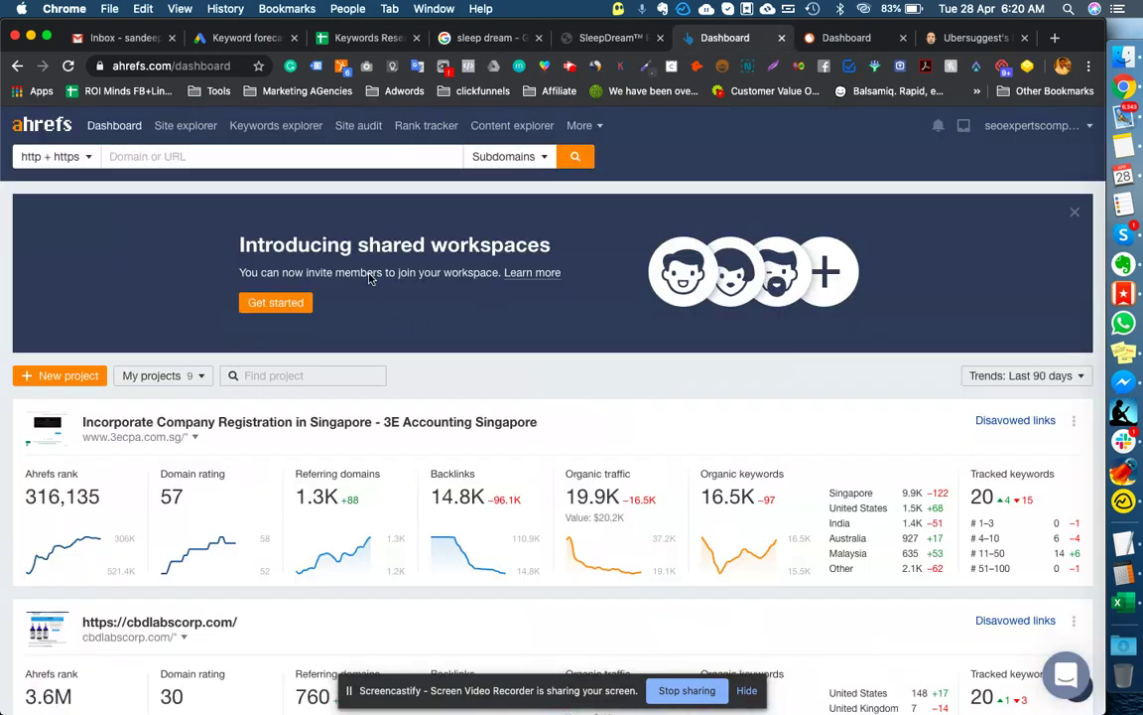
click(256, 137)
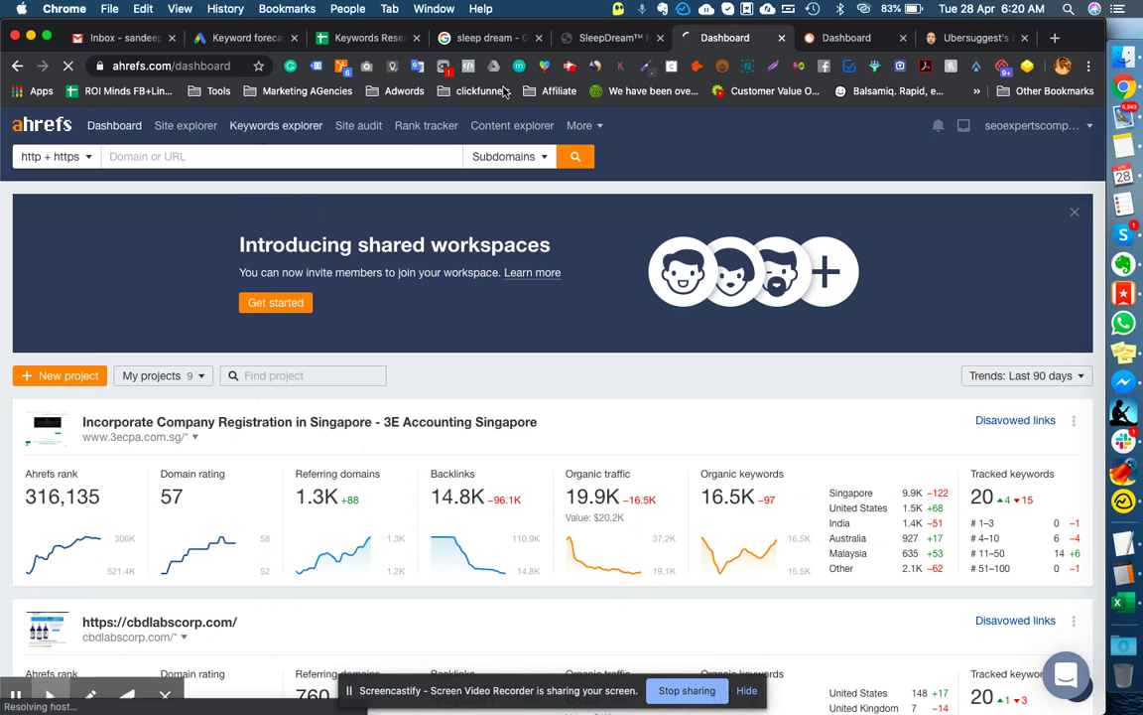
- Switch to the Semrush dashboard and search all reports for the keyword "posture pillow"
click(847, 37)
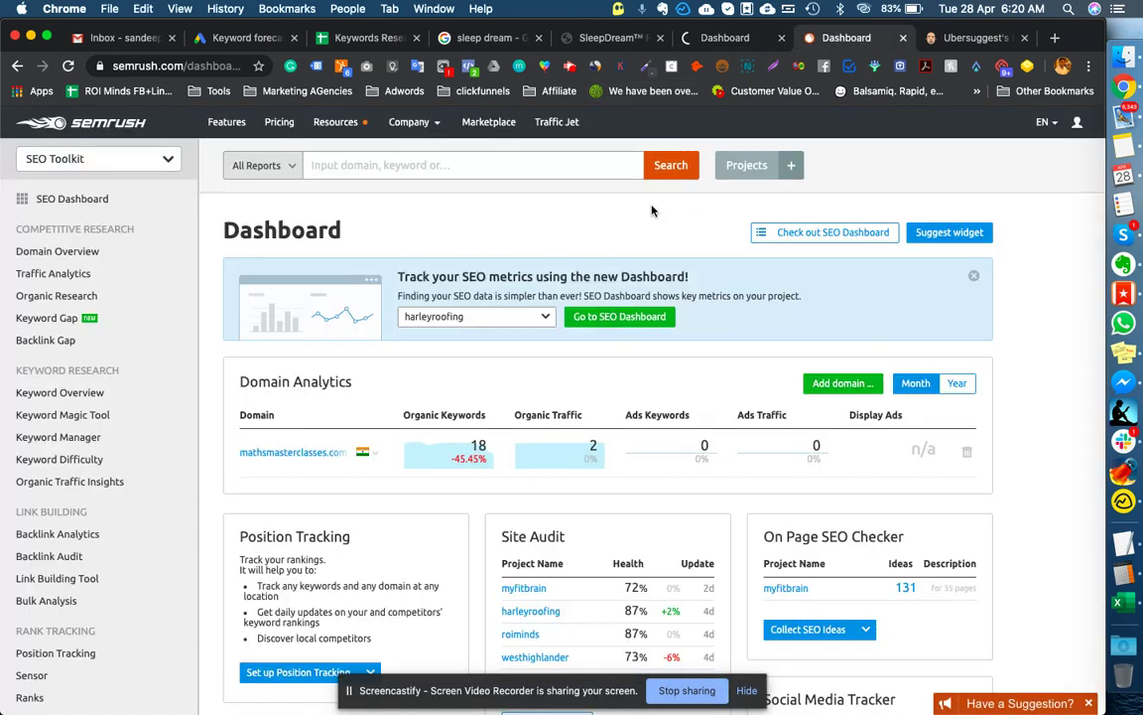
click(434, 167)
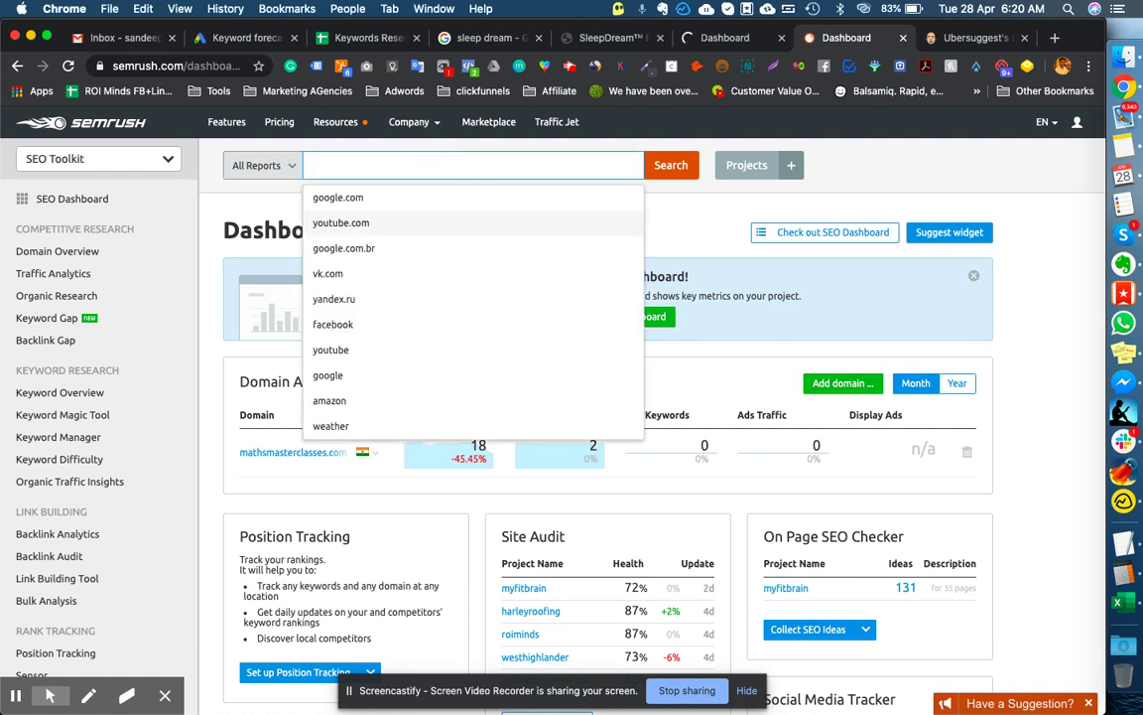
text(posture pillow)
key(Return)
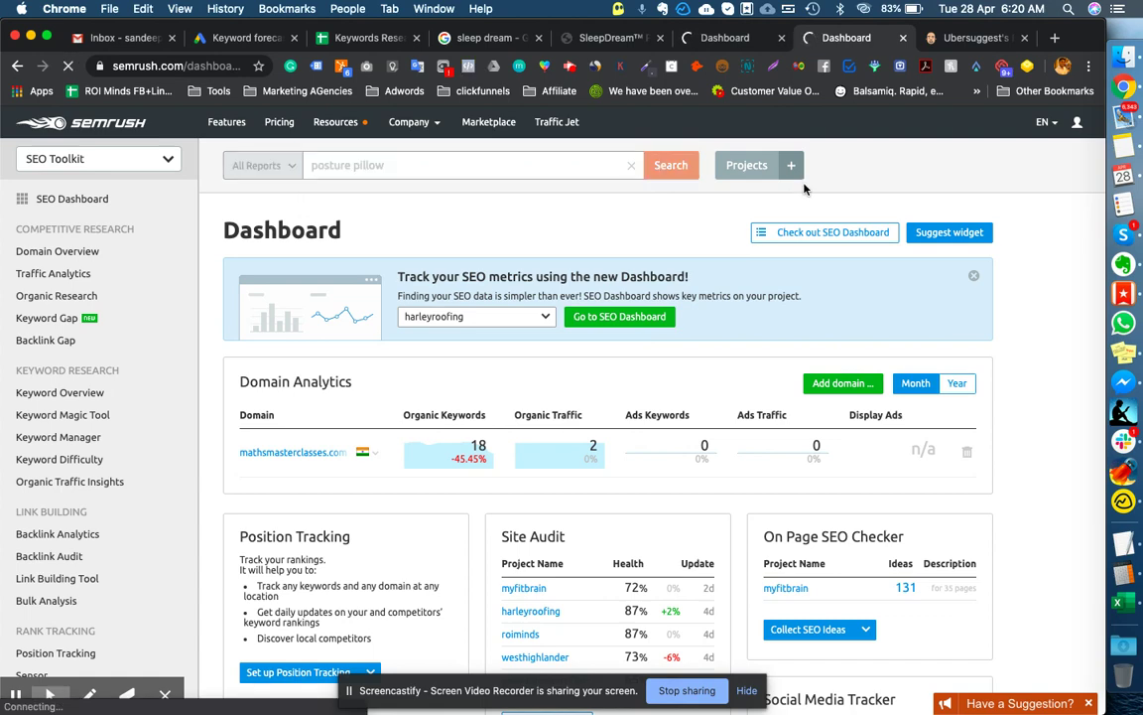
- Switch to Ubersuggest and search for the keyword "posture pillow" with English / United States
click(963, 38)
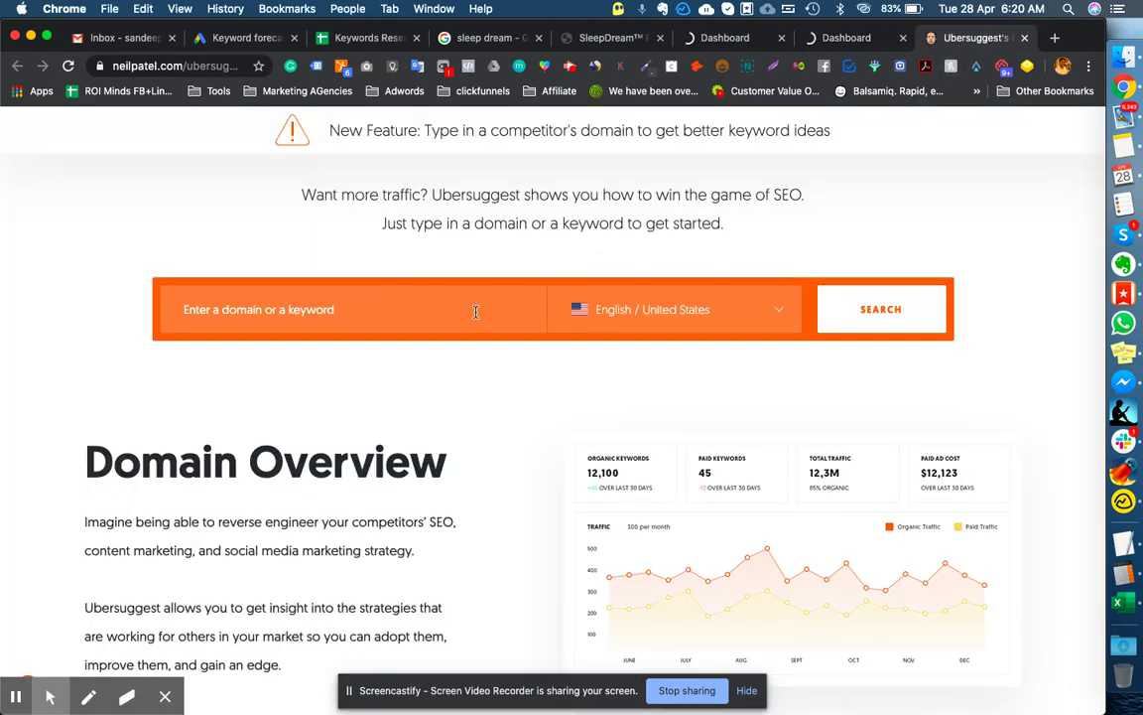
text(postur)
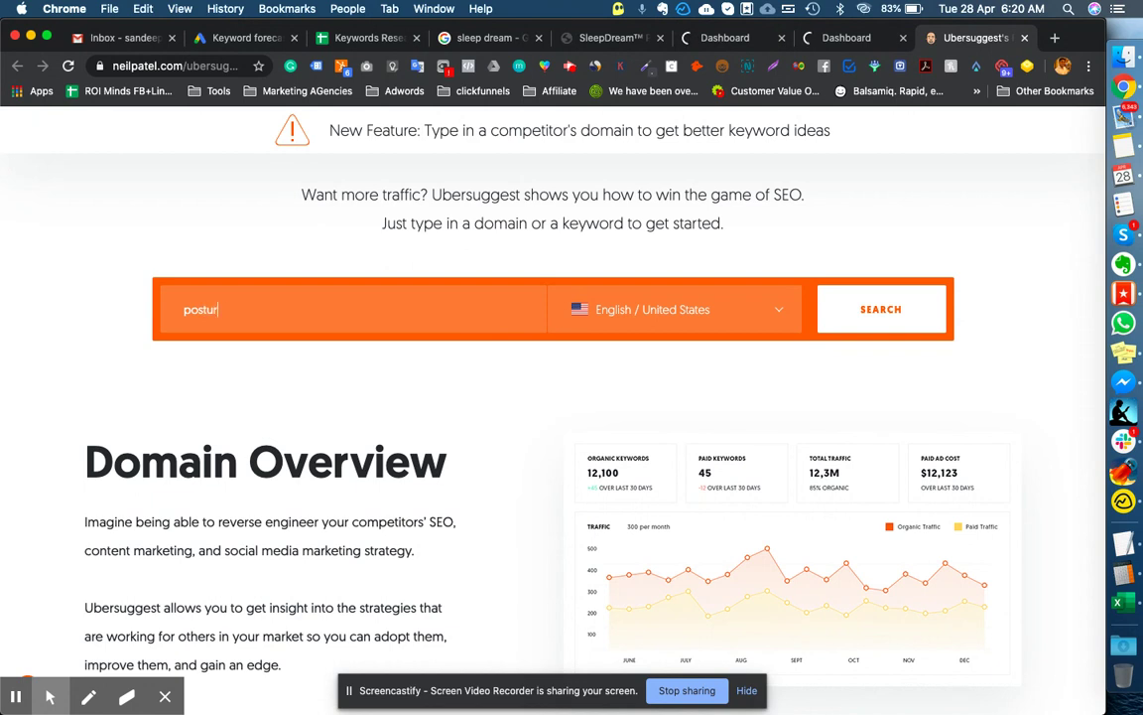
text(e pillowe)
key(Return)
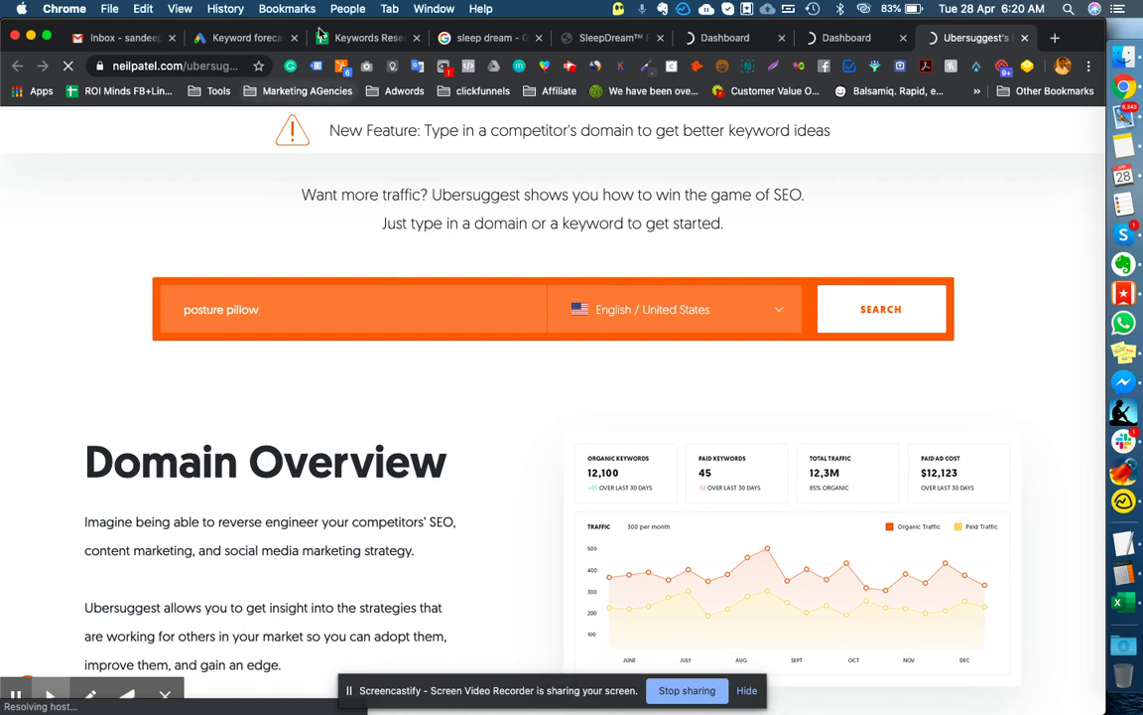
- Search Google for "posture pillow" in place of "sleep dream", and return to the Keywords Research spreadsheet
click(477, 37)
click(301, 140)
key(super+a)
text(posture pillow)
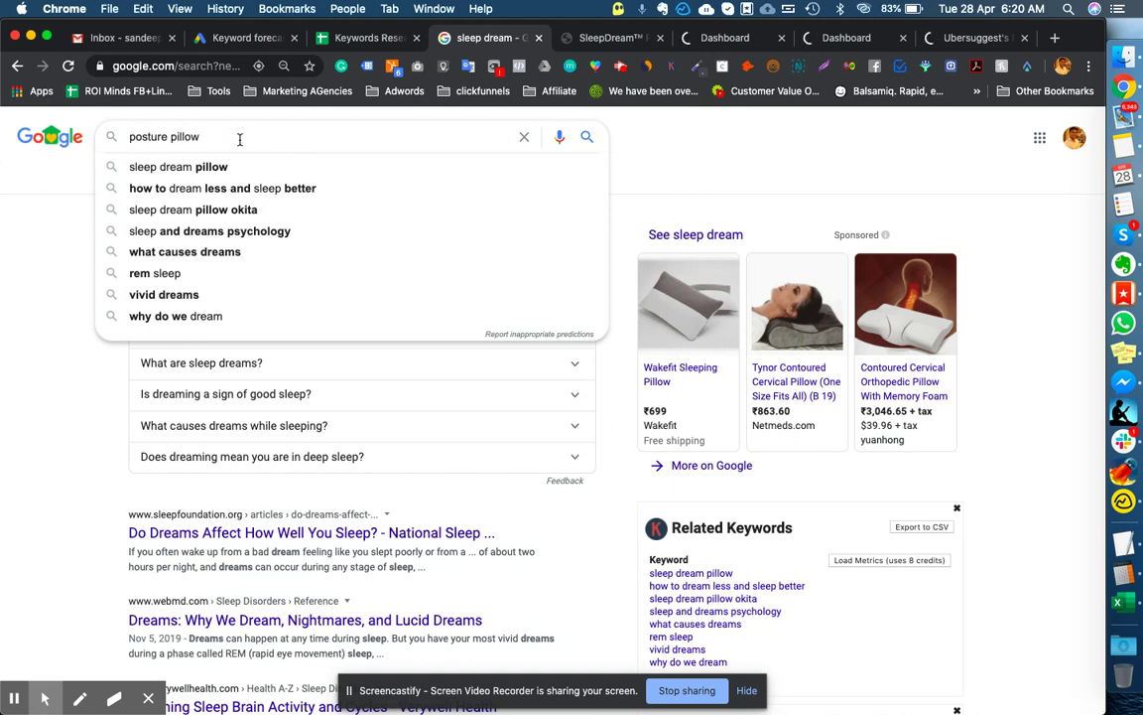
key(Return)
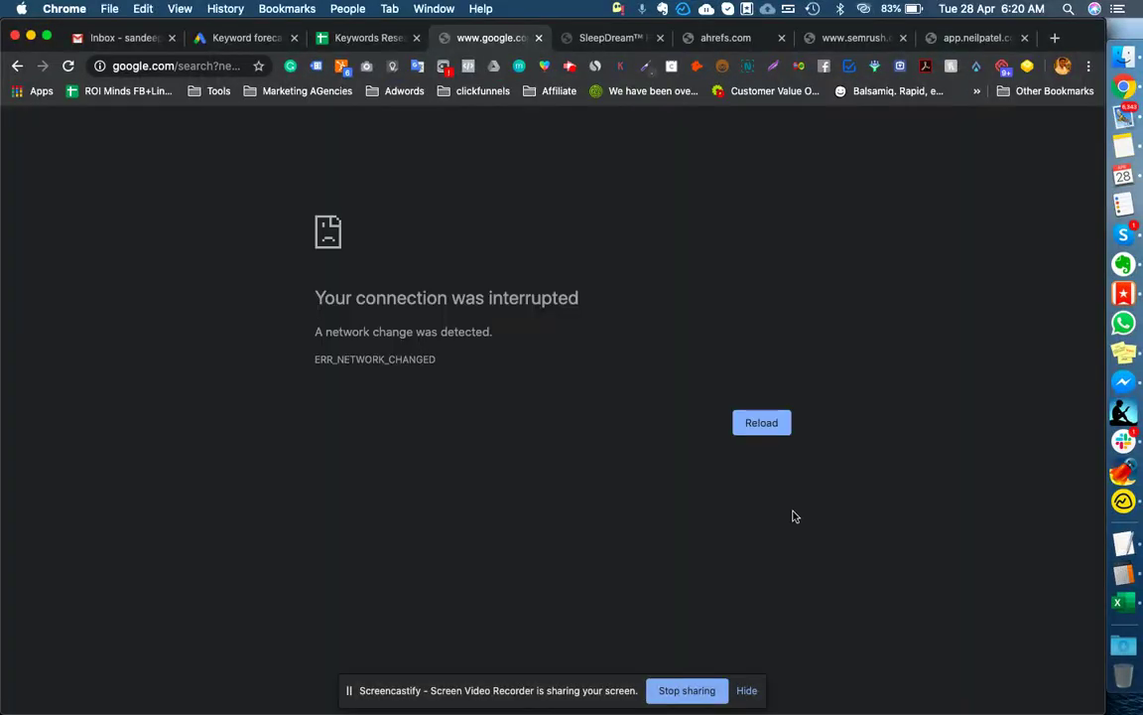
key(ctrl+shift+Tab)
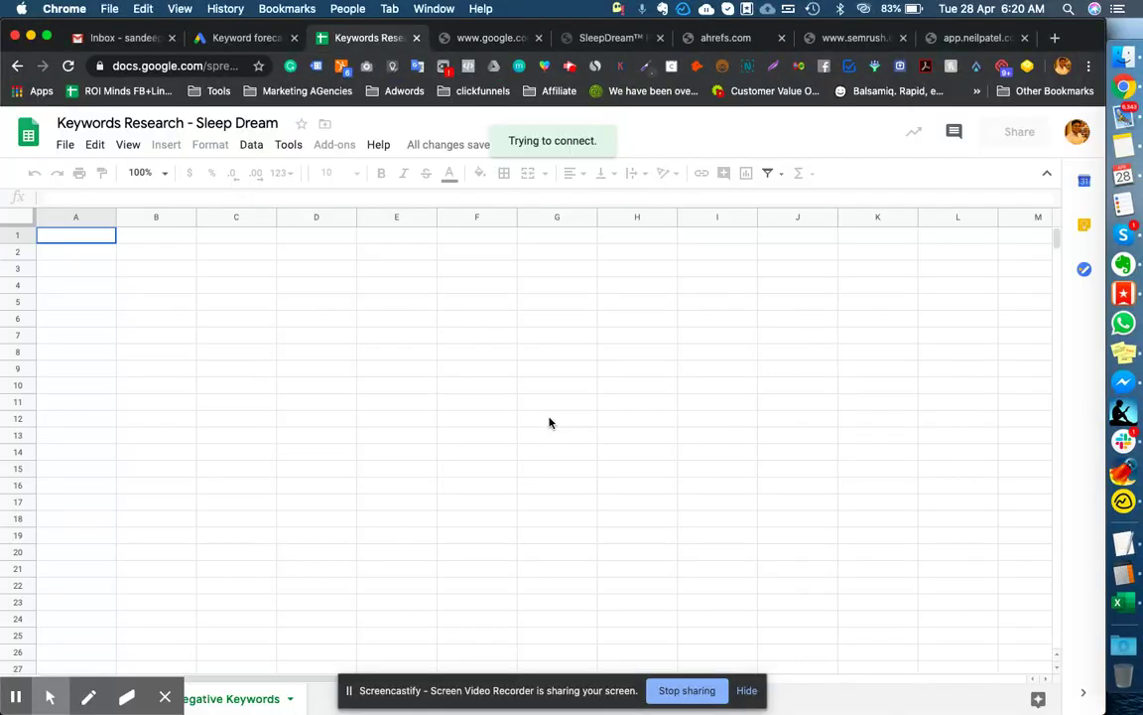